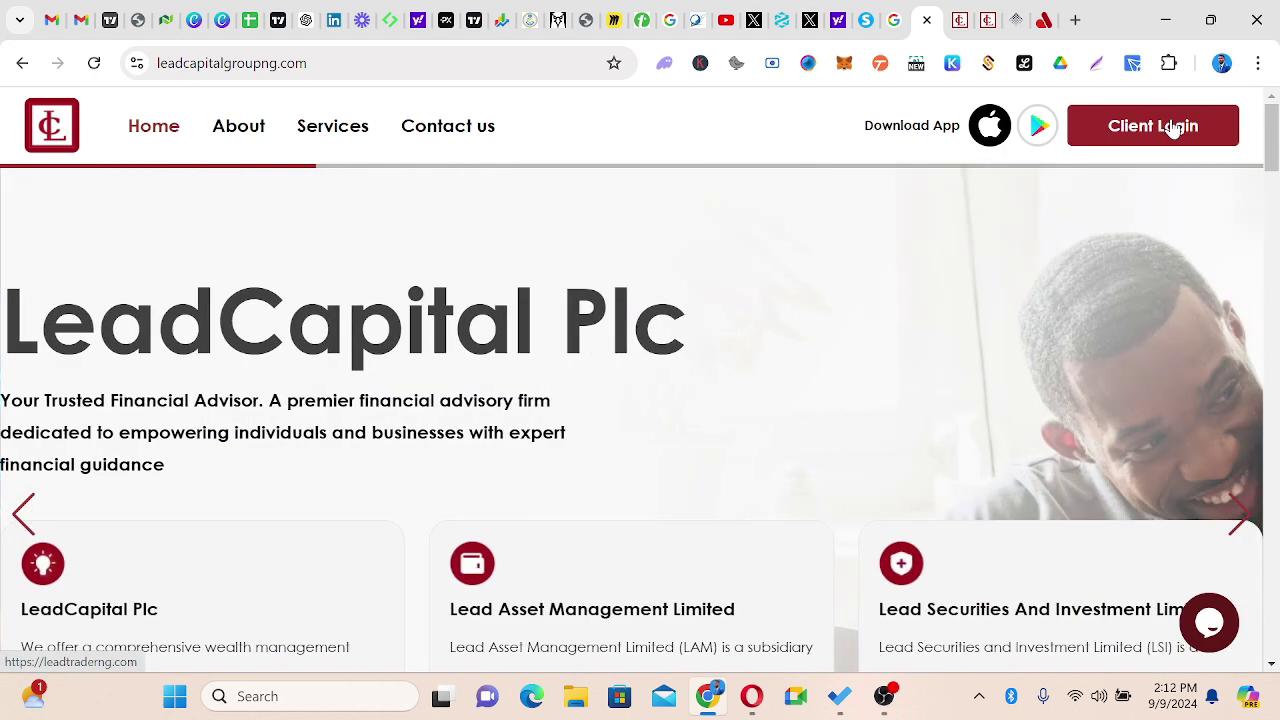
Open leadtraderng.com in a new tab from the LeadCapital site's Client Login button
click(1175, 128)
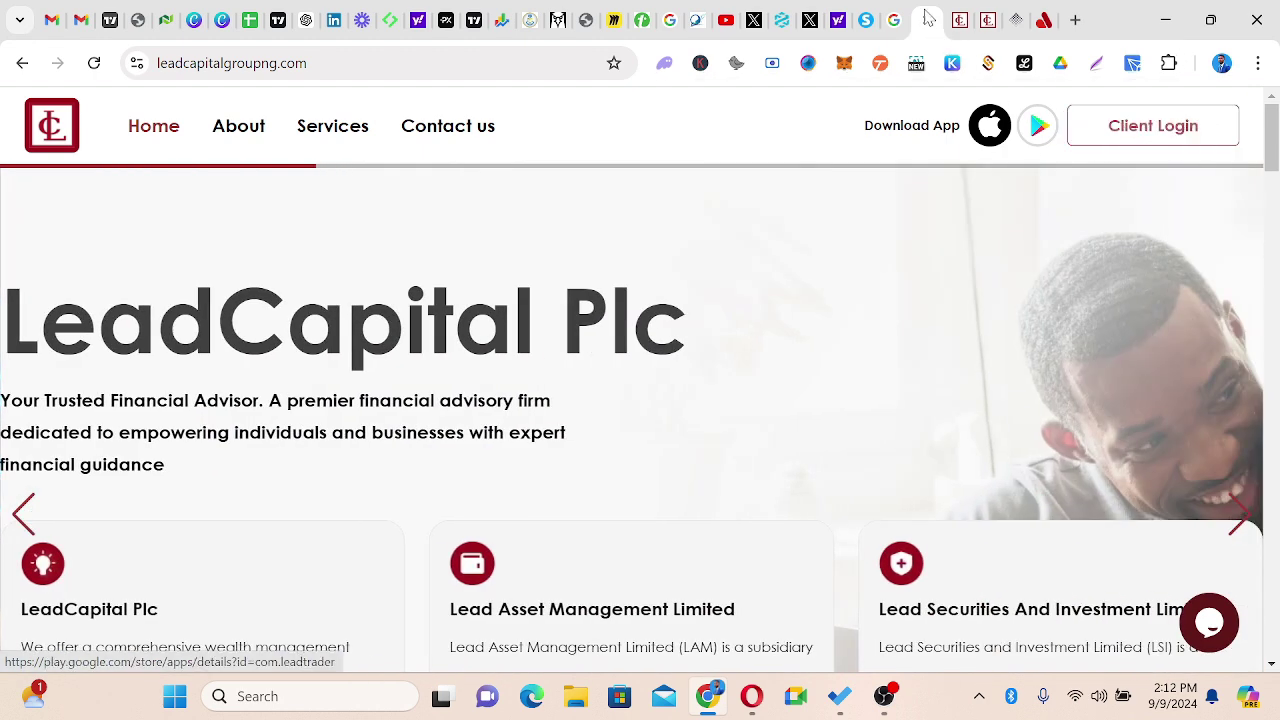
Enter the LeadTrader trading area and expand the sidebar on the Equity Price Overview page
click(957, 23)
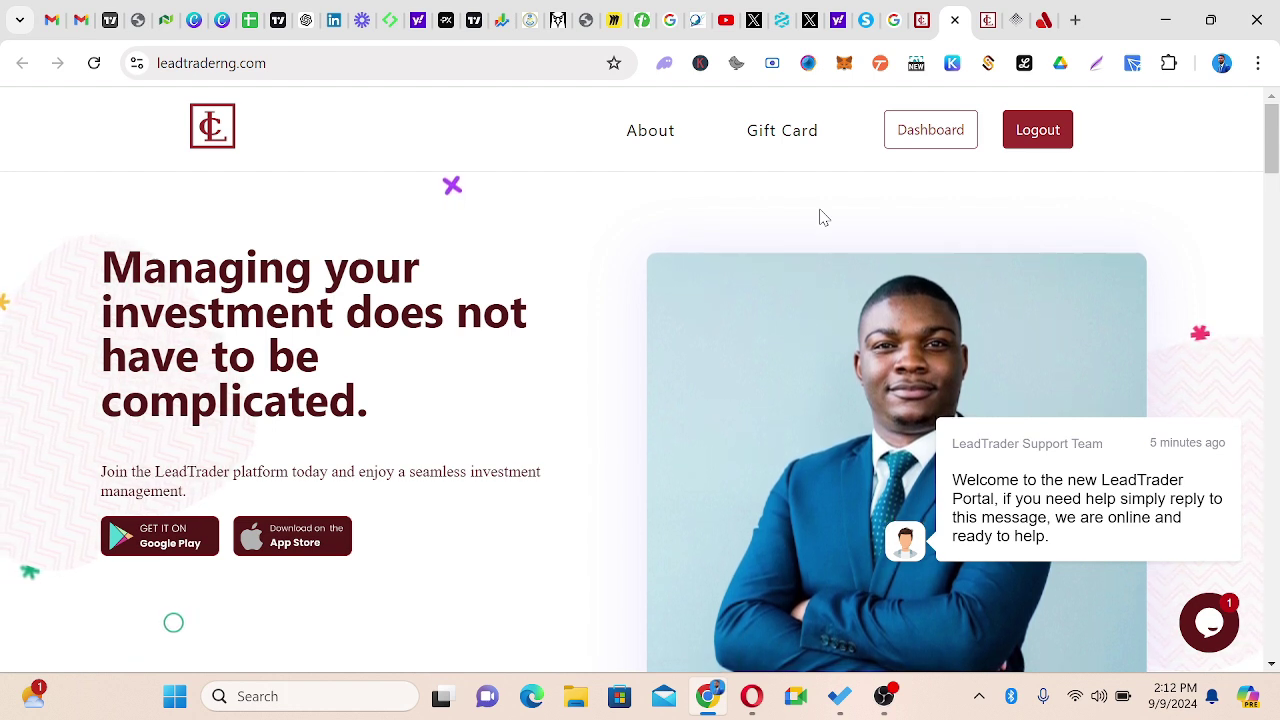
click(953, 143)
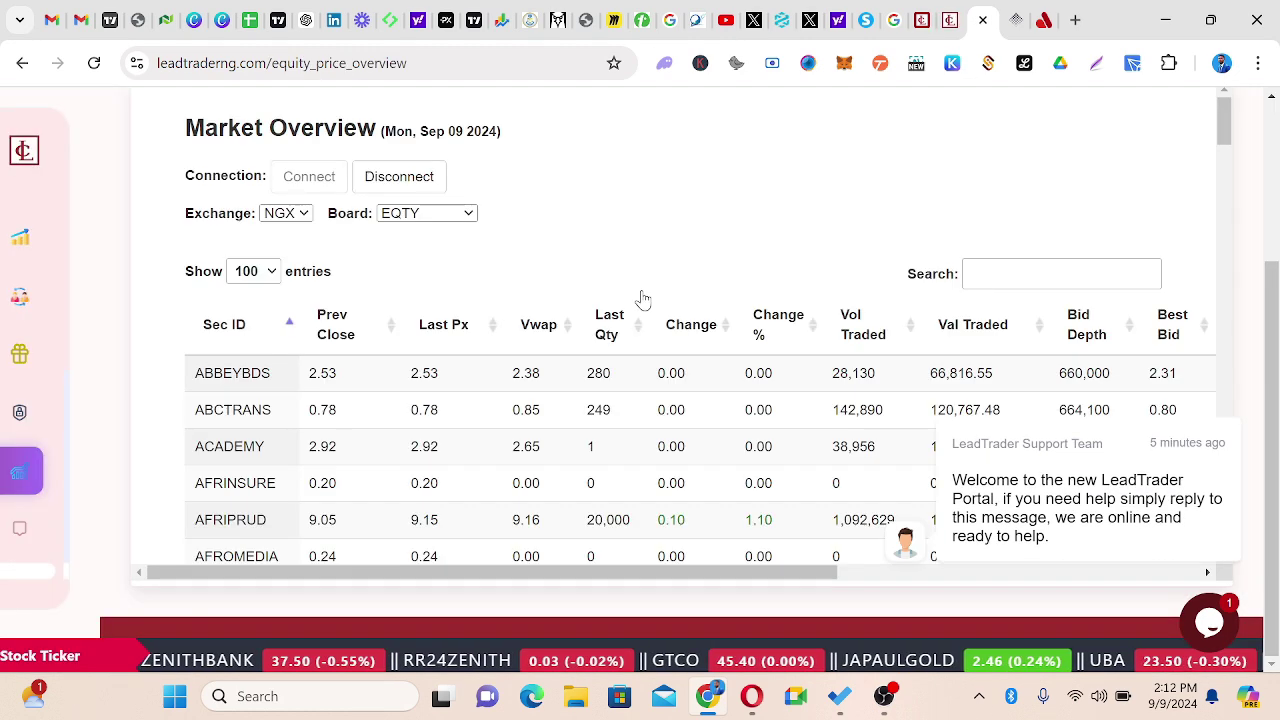
scroll(637, 260, up, 3)
mouse_move(40, 187)
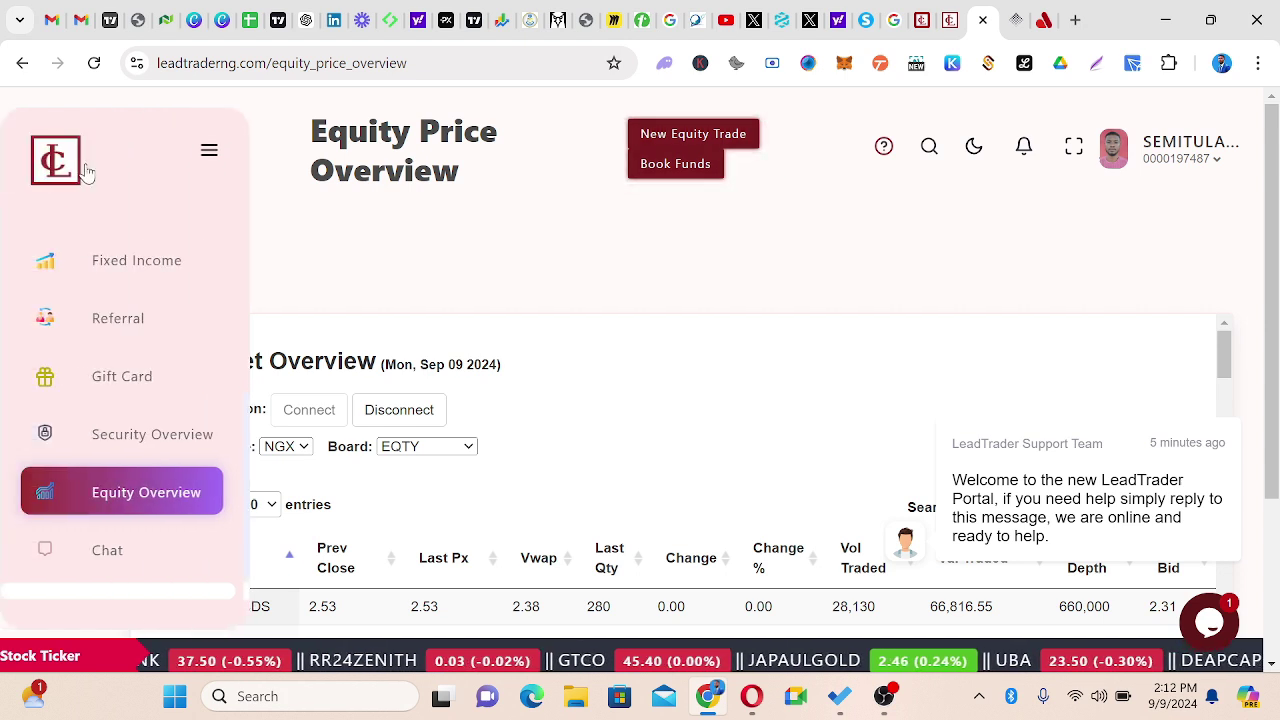
Open the Fixed Income page and pin the navigation sidebar open
click(133, 265)
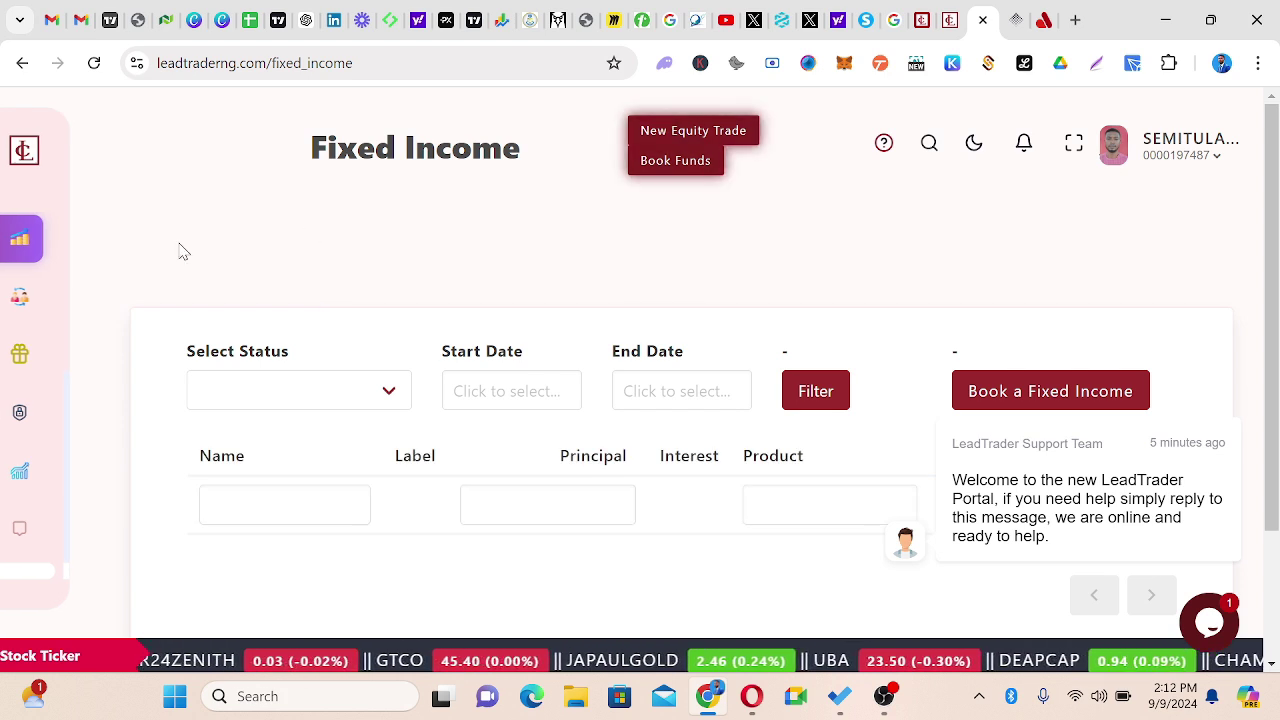
mouse_move(20, 143)
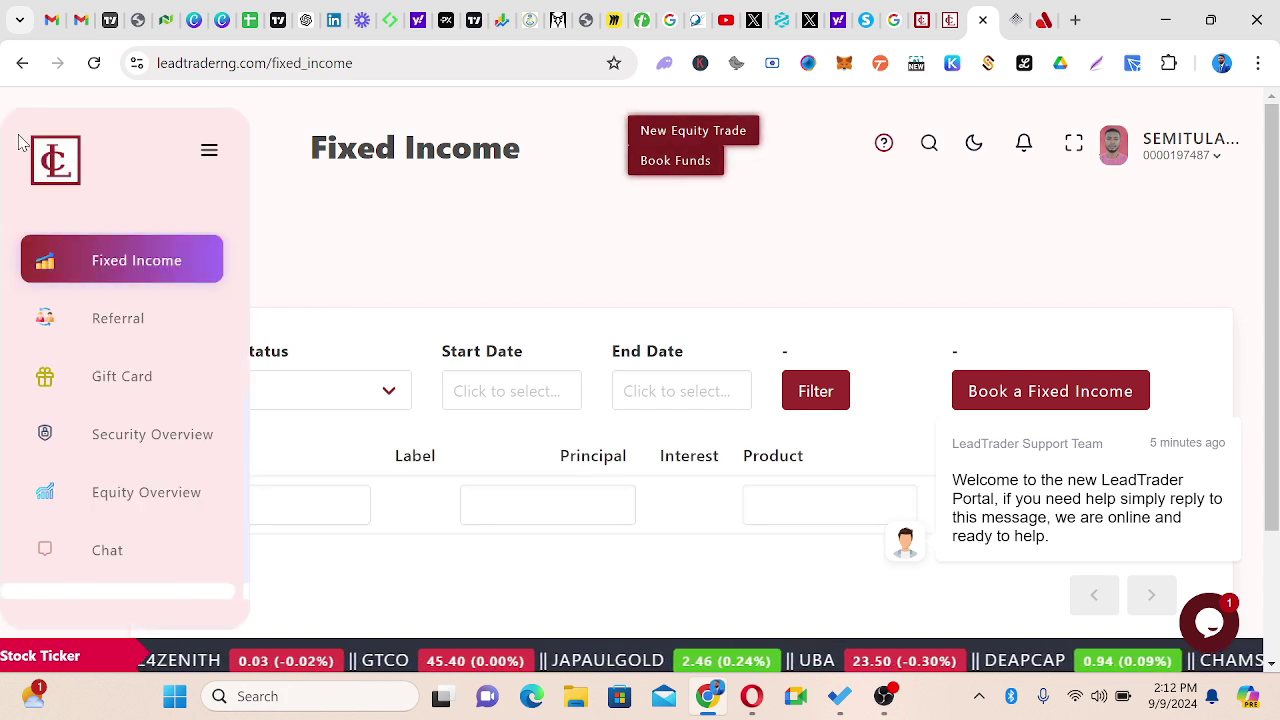
click(208, 155)
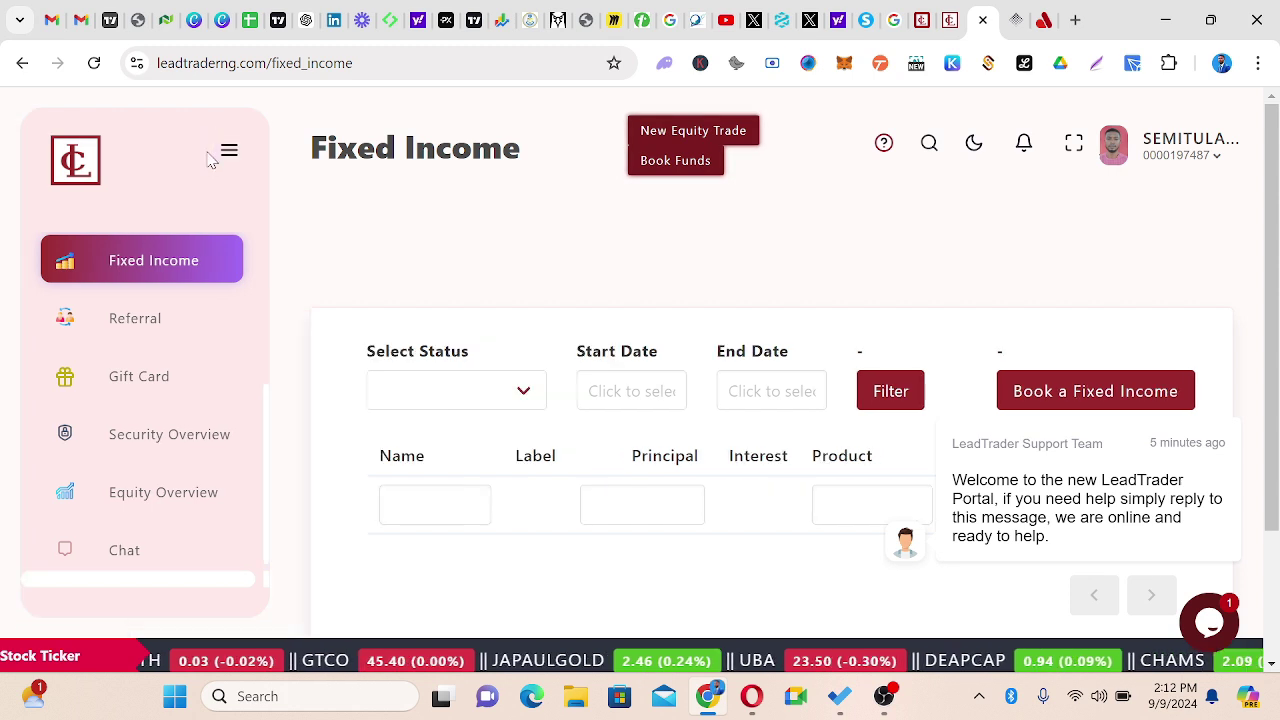
Return to the LeadTrader home page, go to My Dashboard, then switch to the YouTube tab
click(75, 162)
click(904, 134)
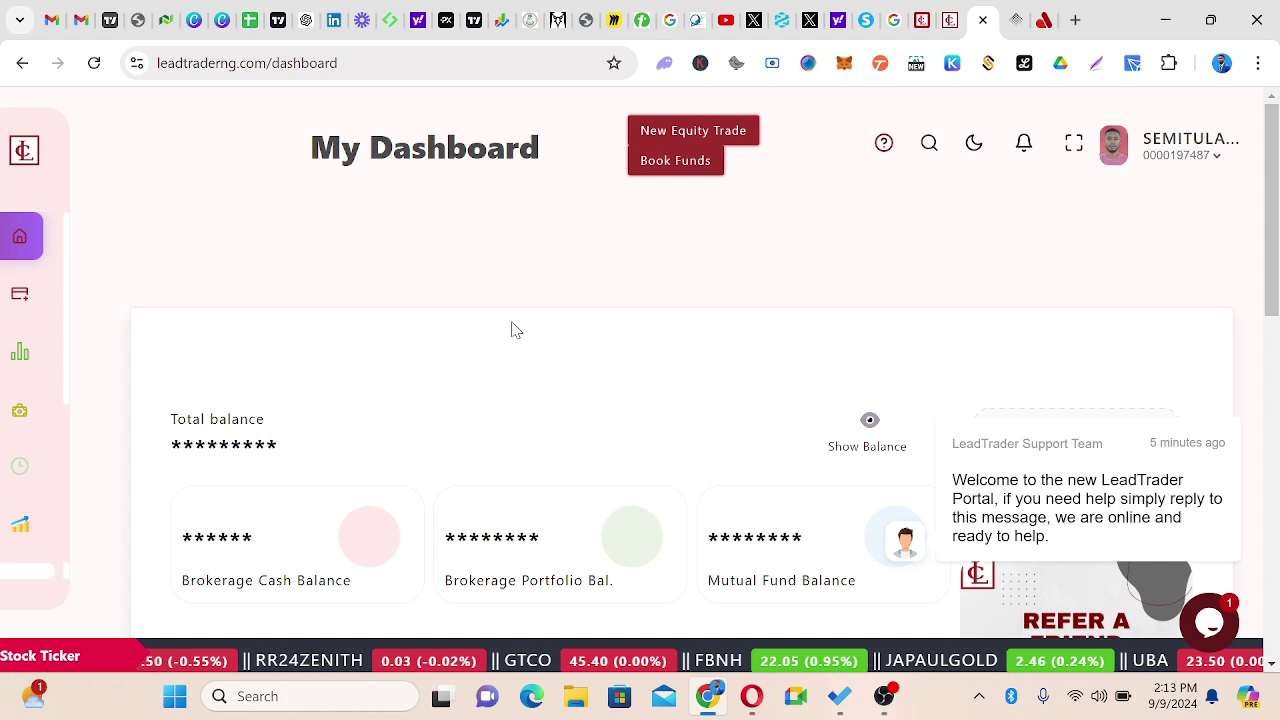
click(727, 20)
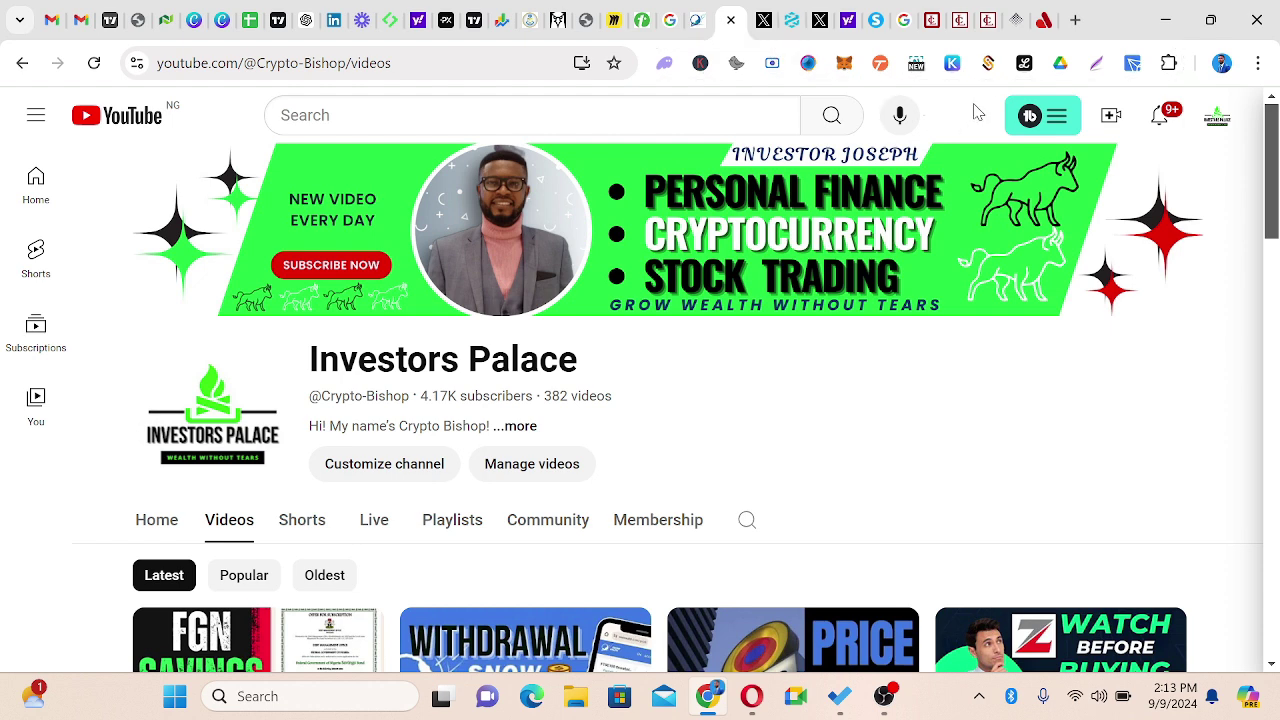
Back on LeadTrader's My Dashboard, reveal the balances: total NGN 113,198.7, brokerage cash NGN 7,148.7
click(988, 22)
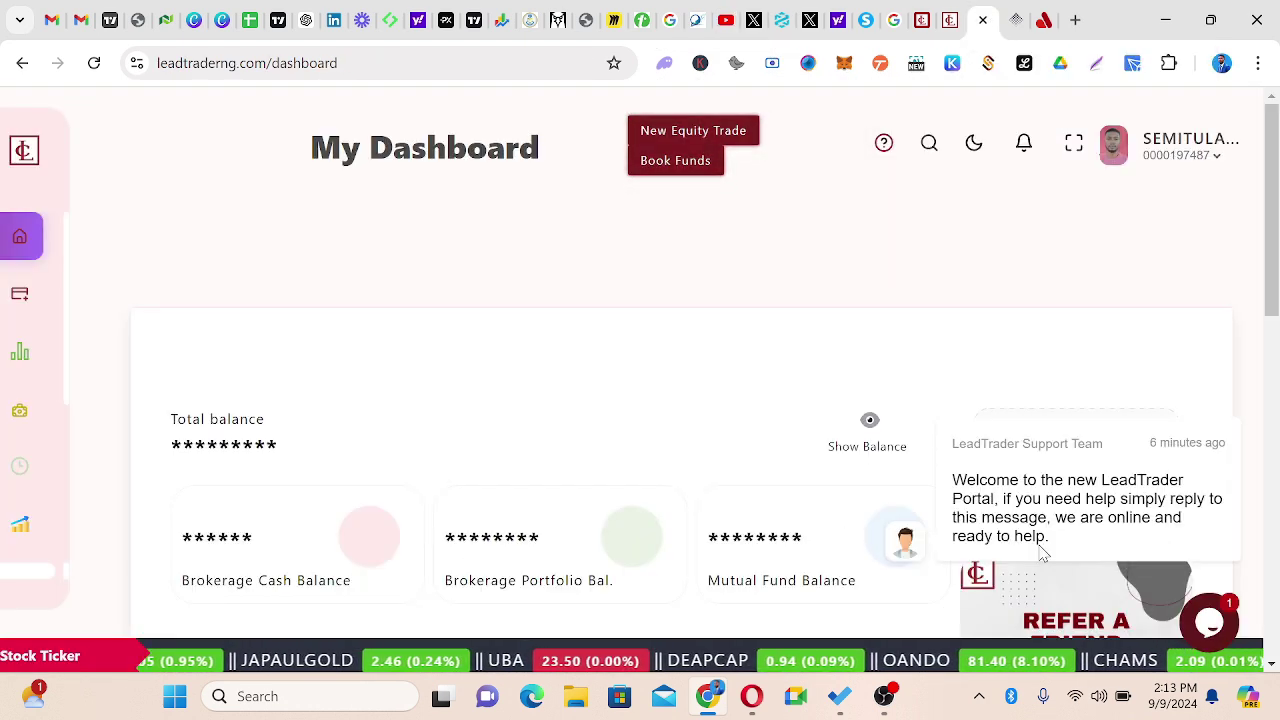
scroll(689, 449, down, 1)
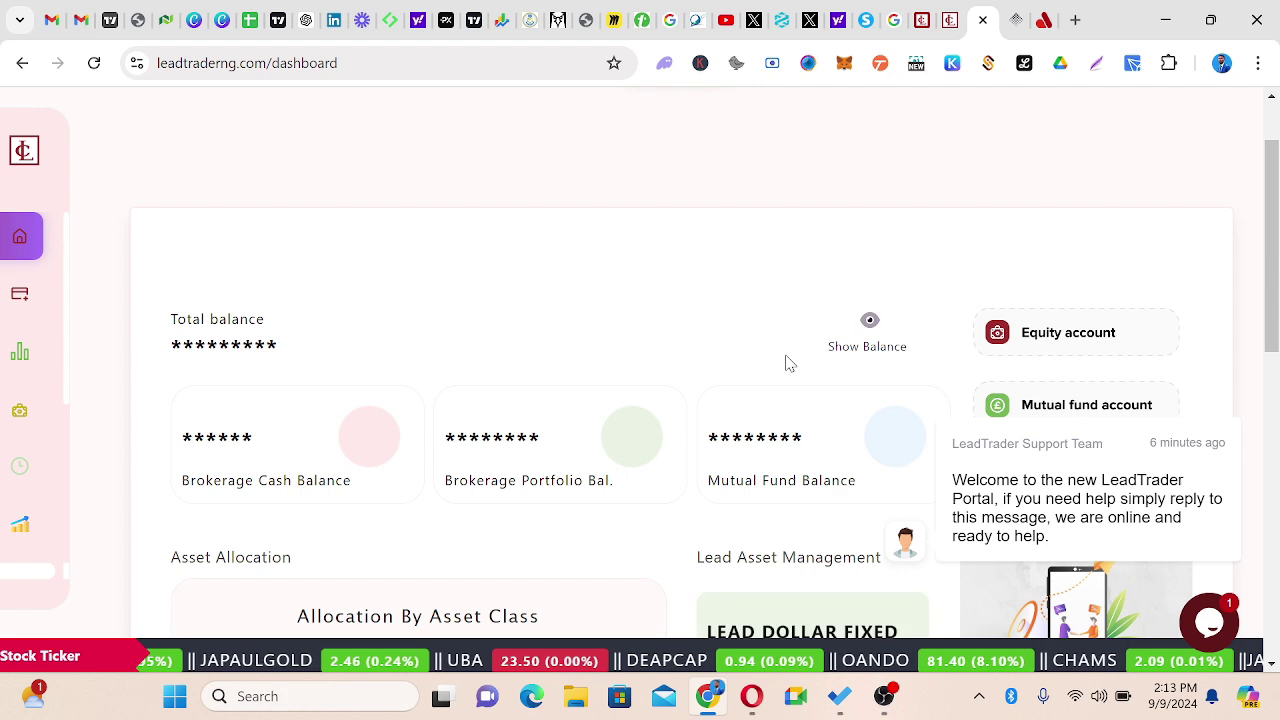
click(870, 338)
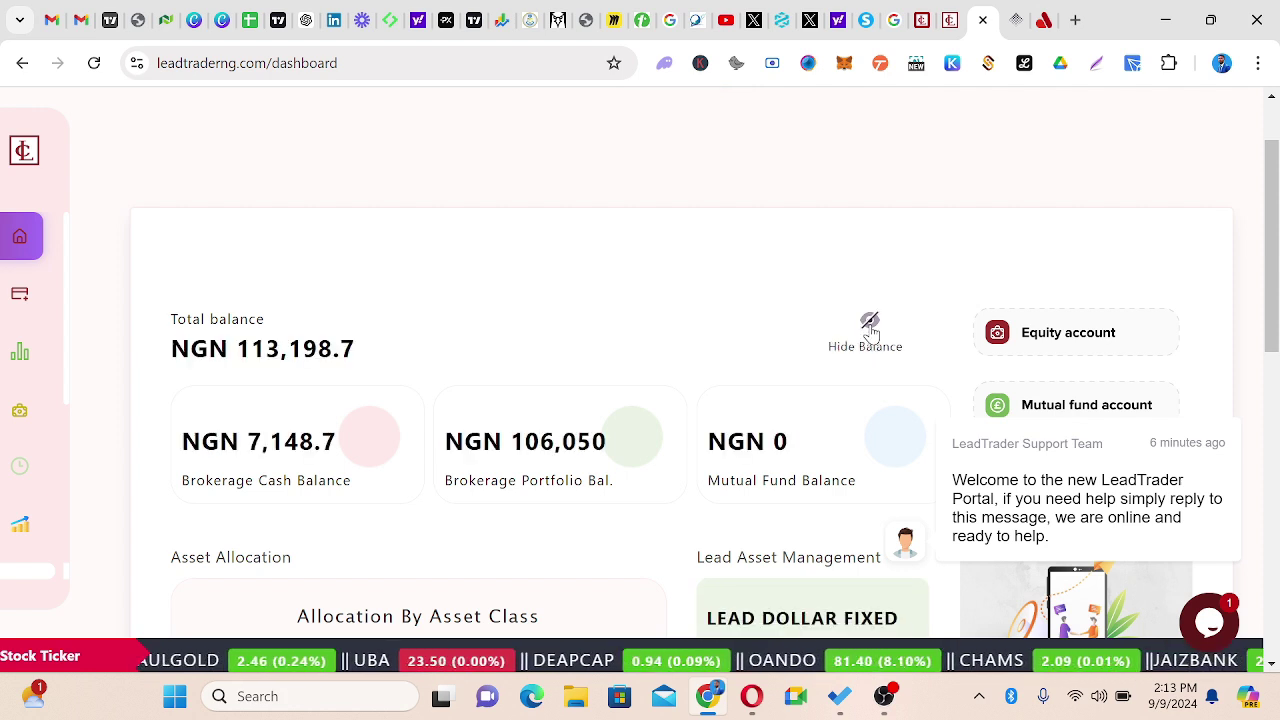
scroll(643, 316, down, 1)
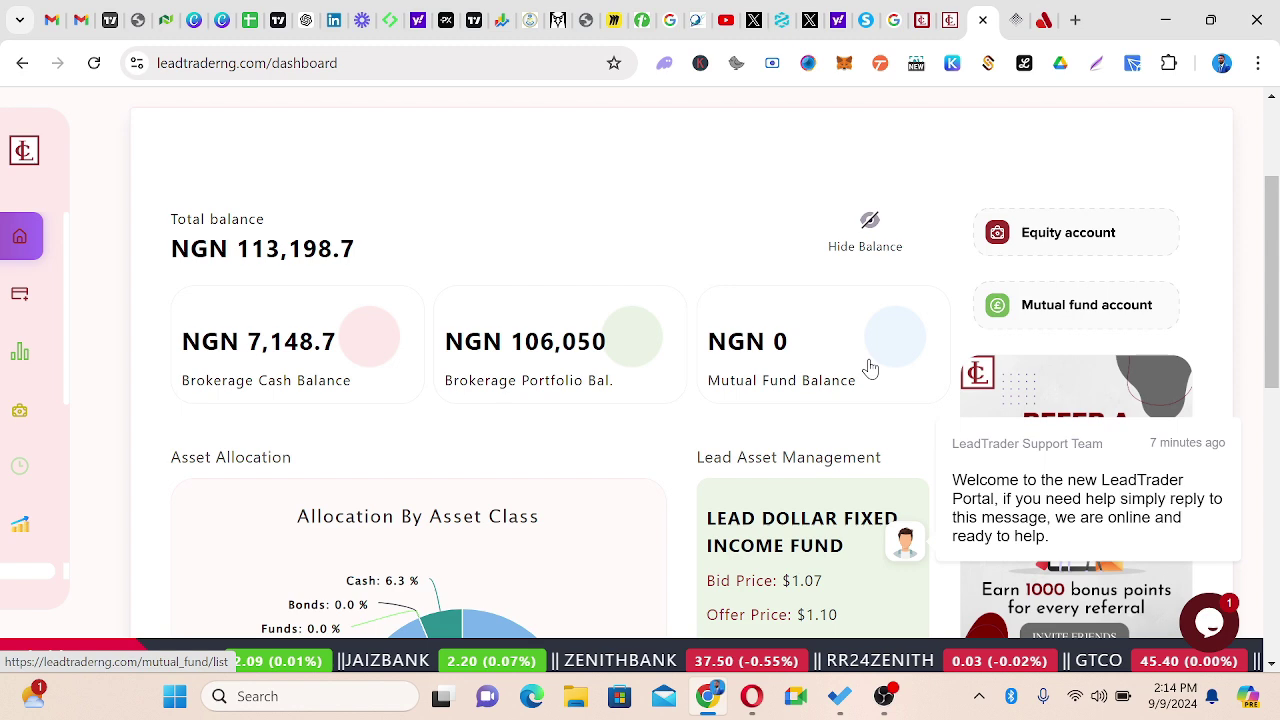
scroll(837, 366, down, 1)
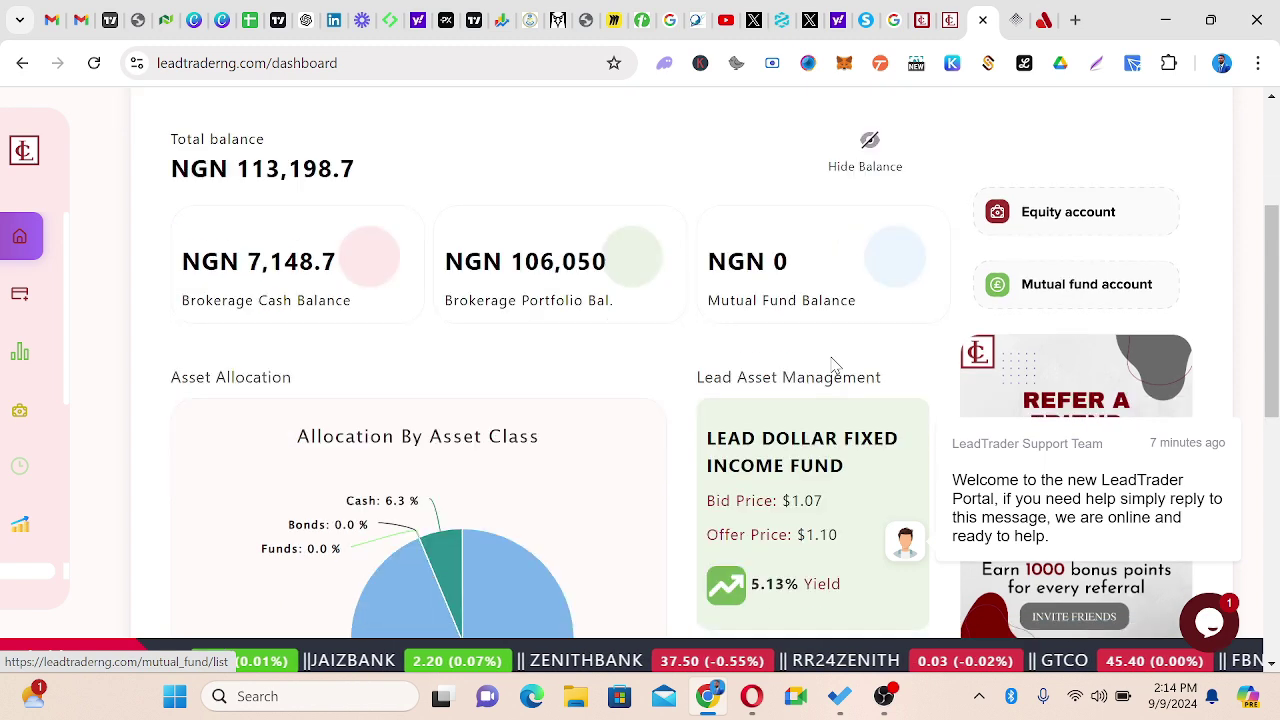
scroll(835, 366, down, 3)
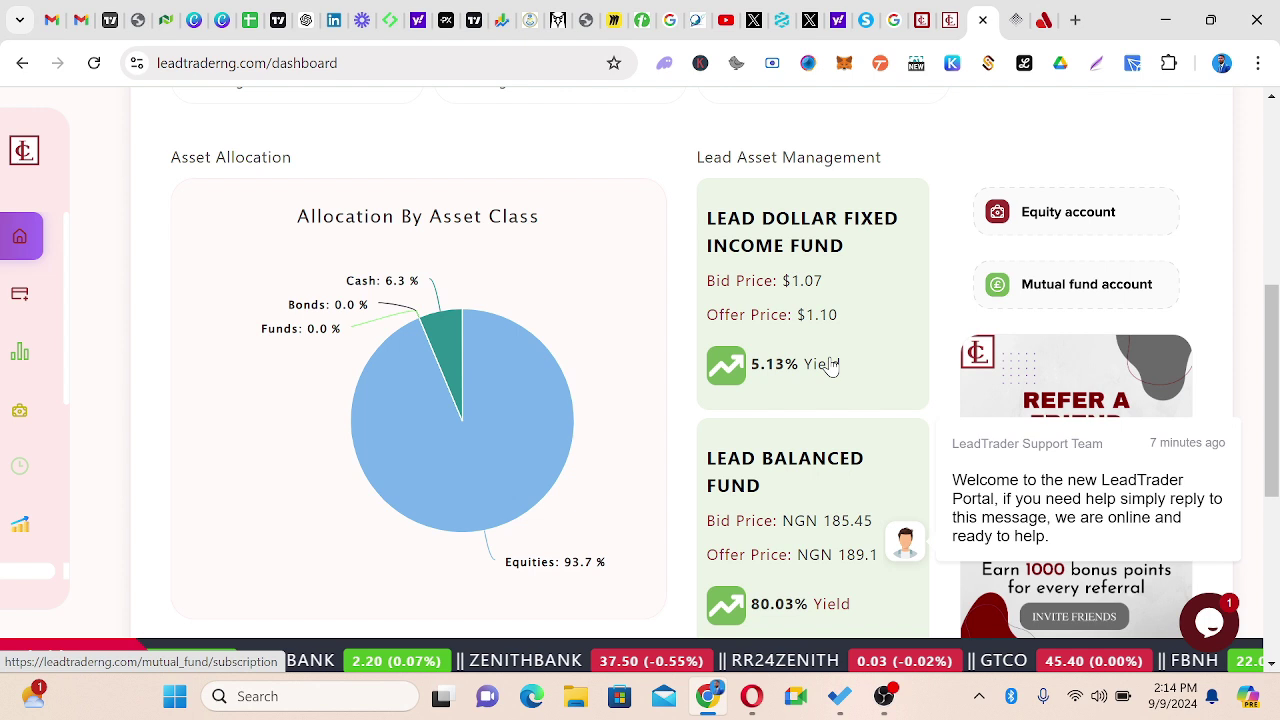
scroll(835, 366, down, 1)
mouse_move(460, 242)
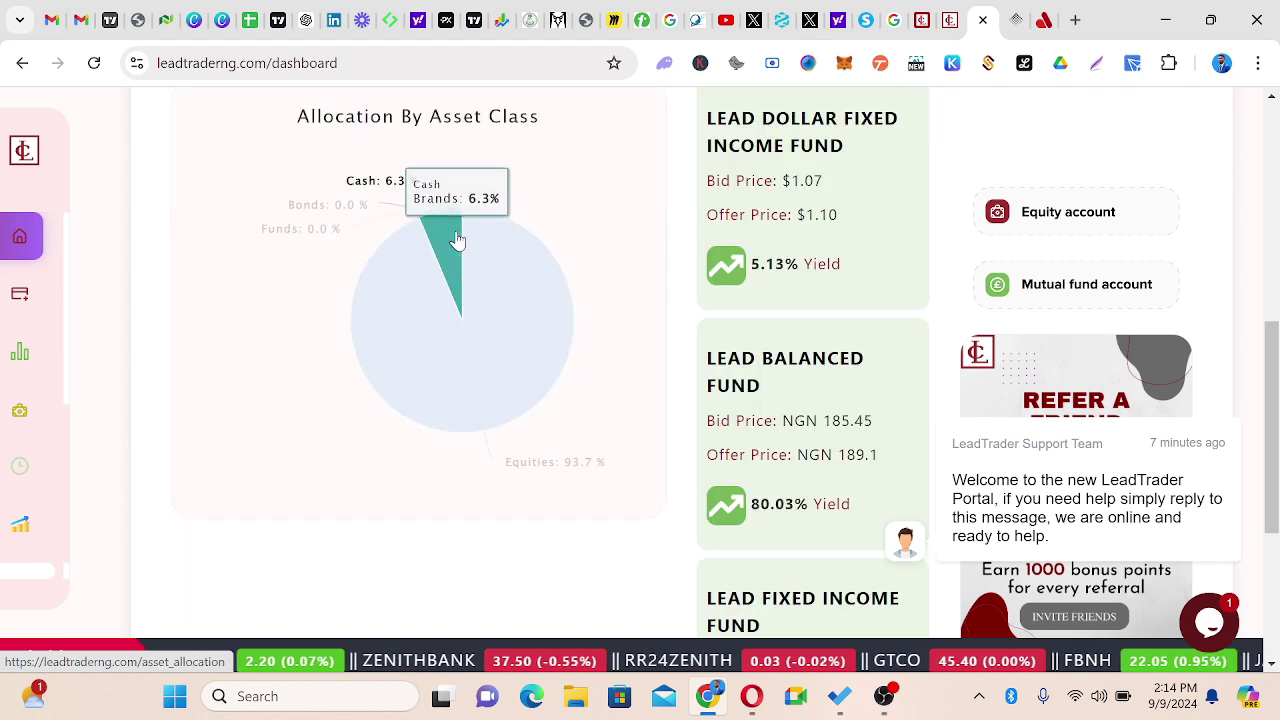
mouse_move(413, 281)
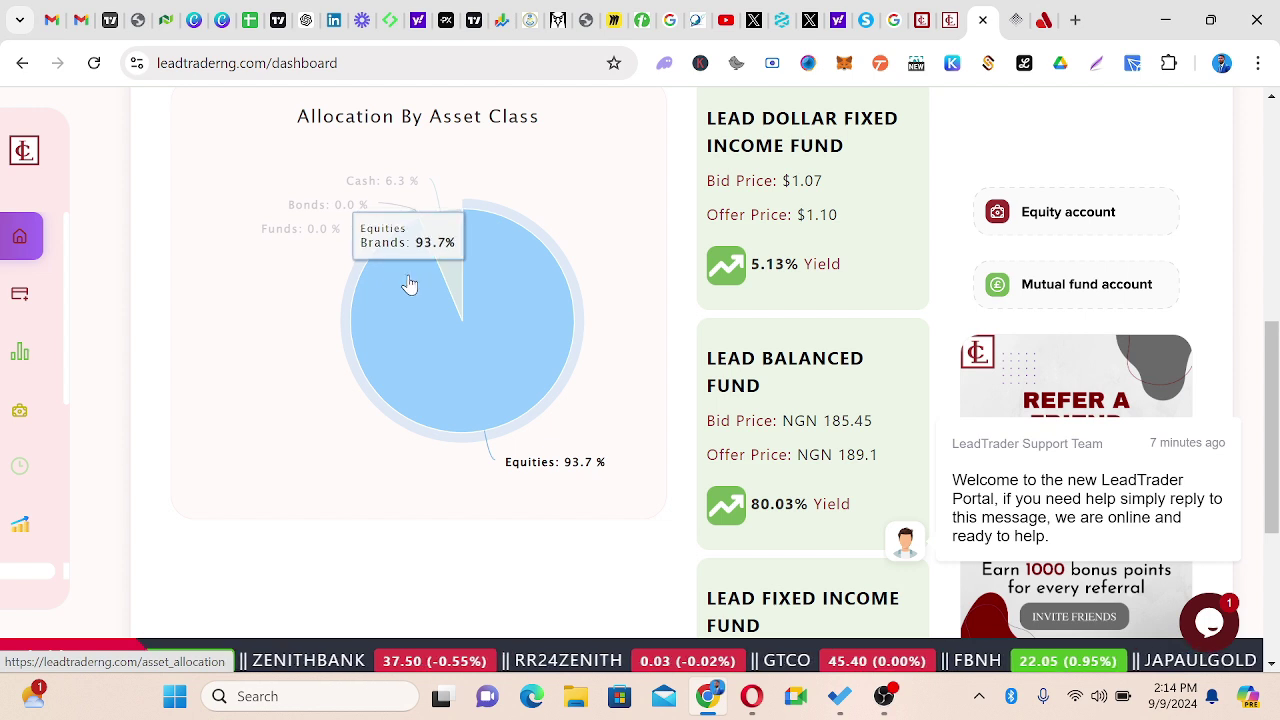
scroll(571, 360, down, 3)
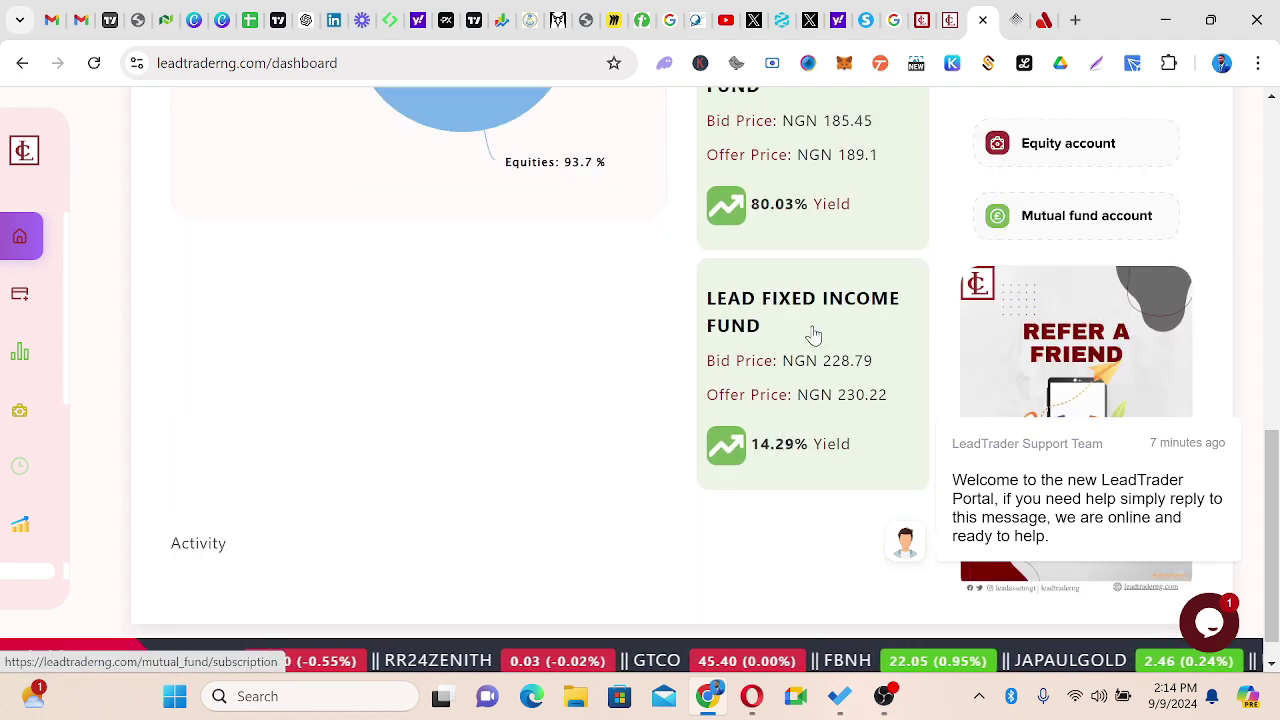
scroll(815, 400, up, 5)
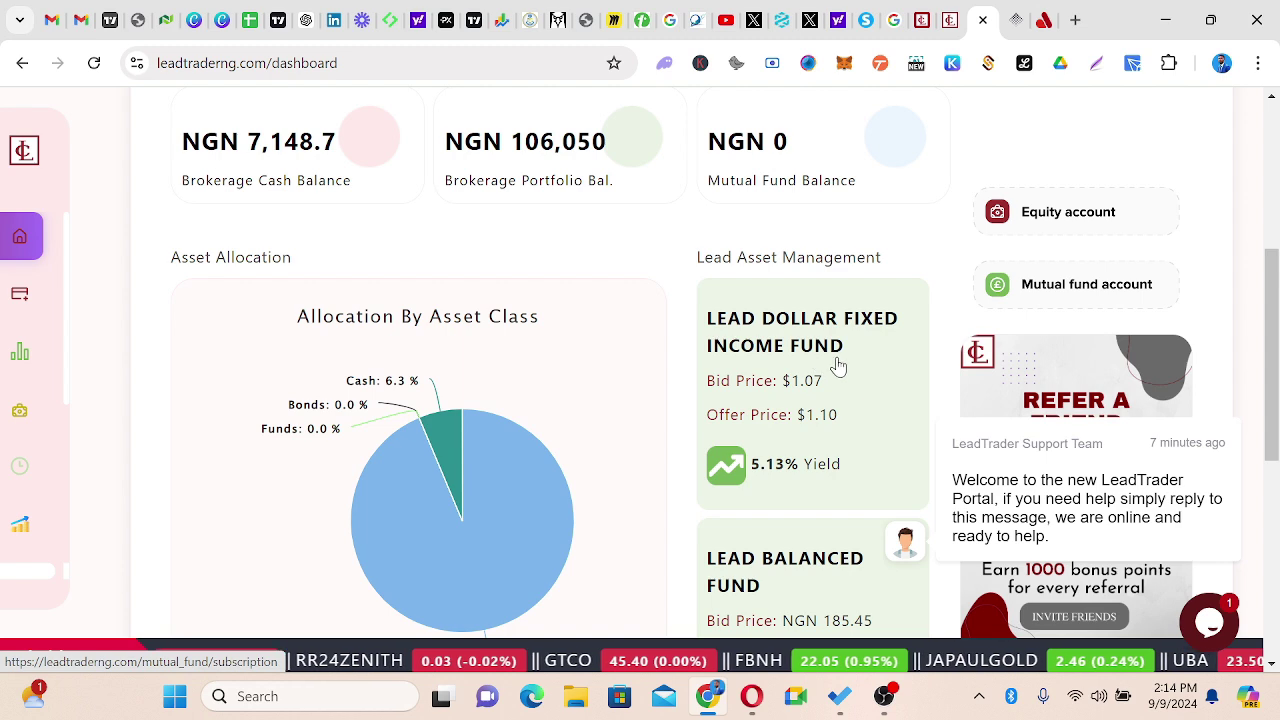
scroll(820, 366, up, 4)
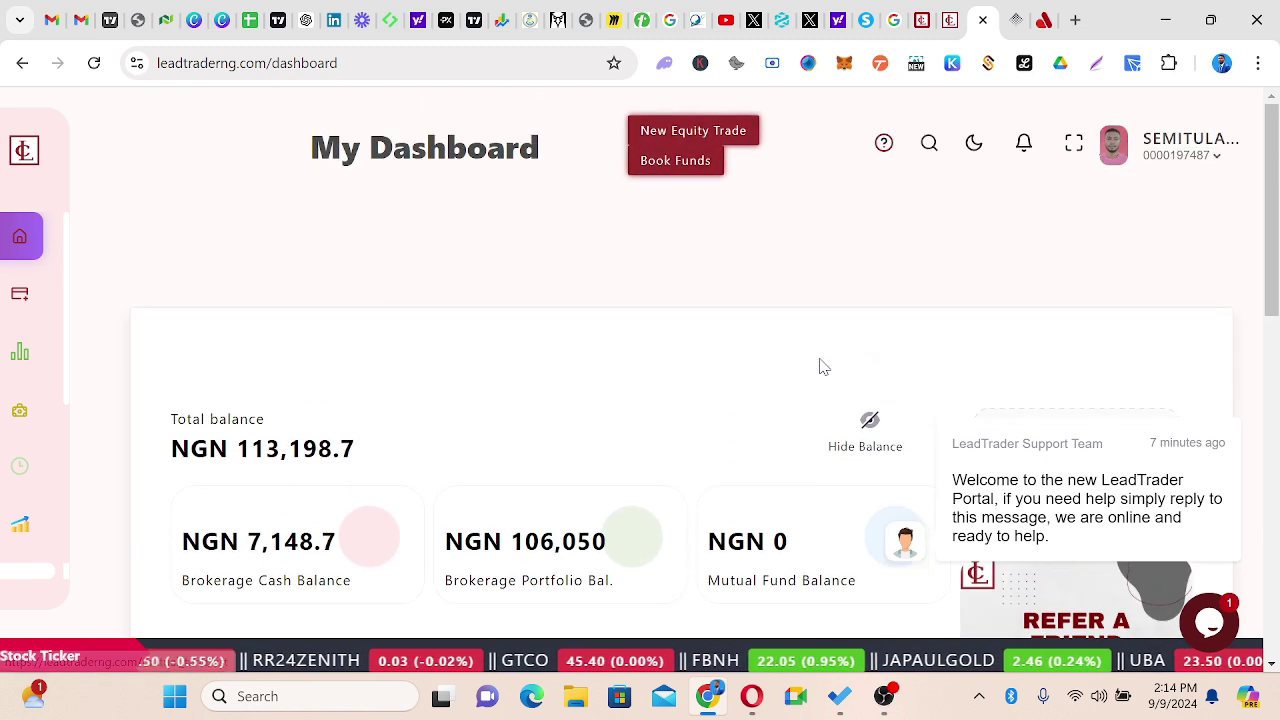
Open Equity Overview from further down the expanded sidebar list
mouse_move(40, 251)
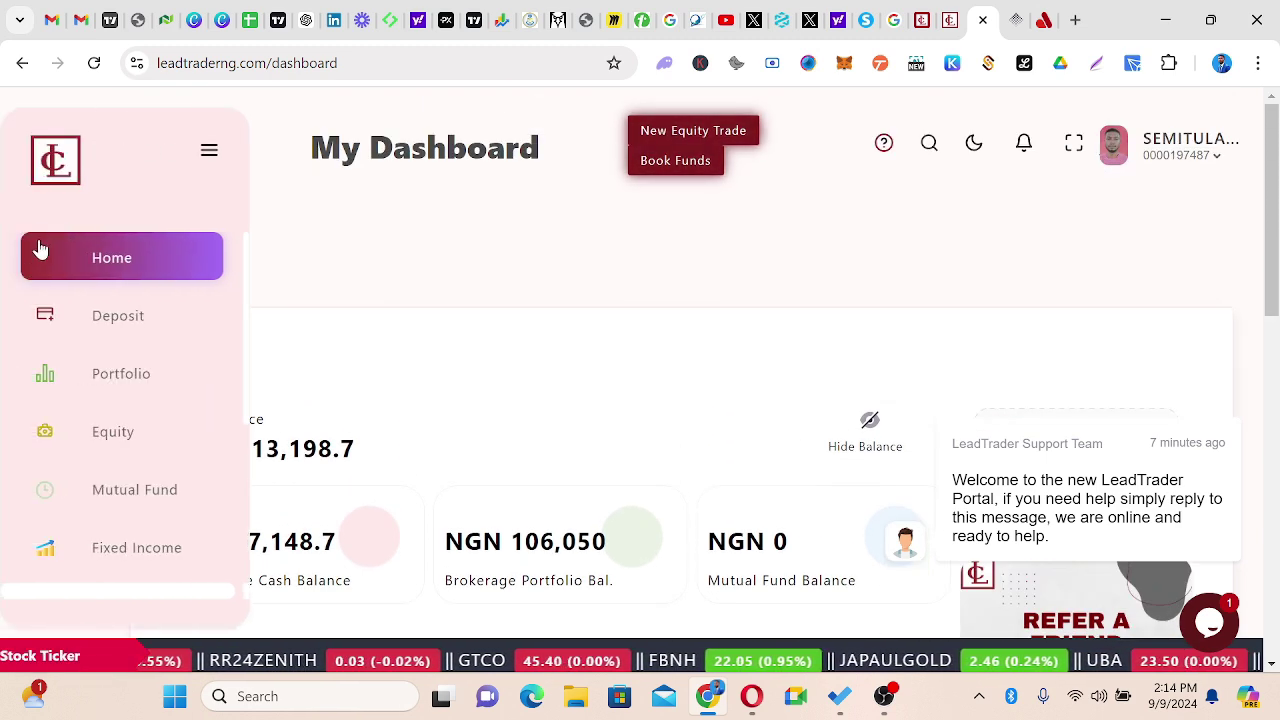
scroll(102, 334, down, 3)
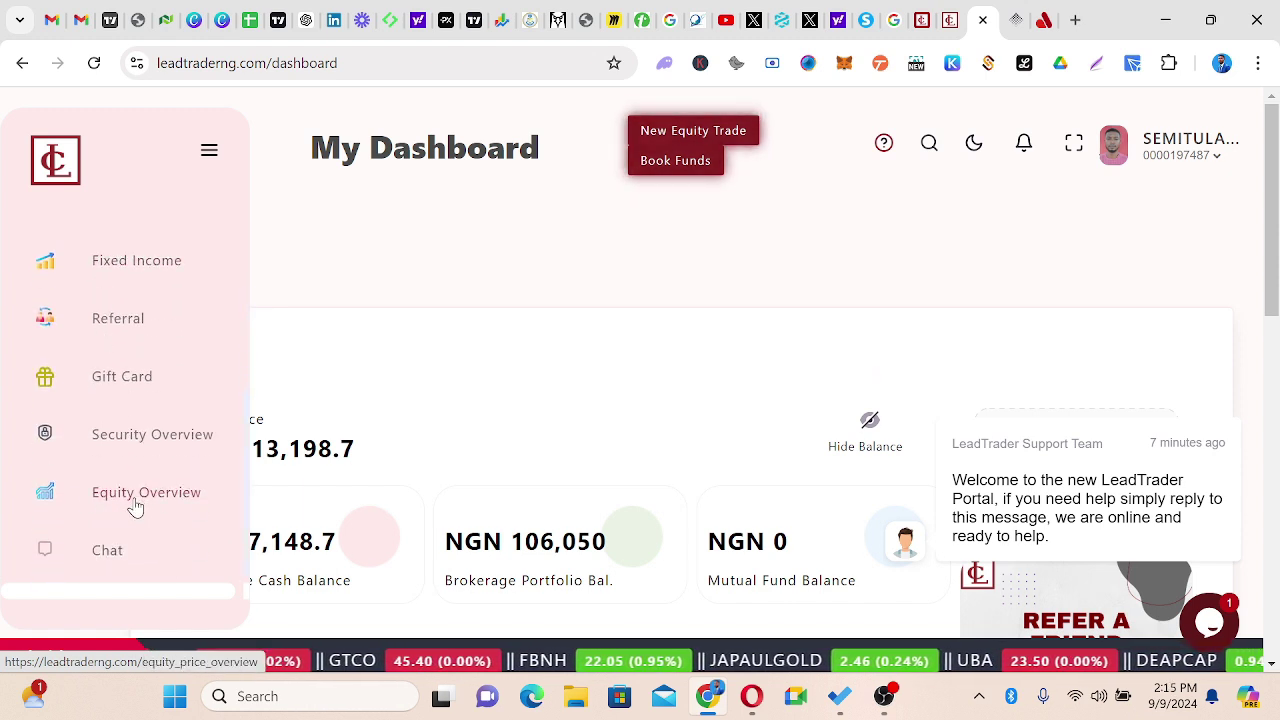
scroll(133, 354, up, 3)
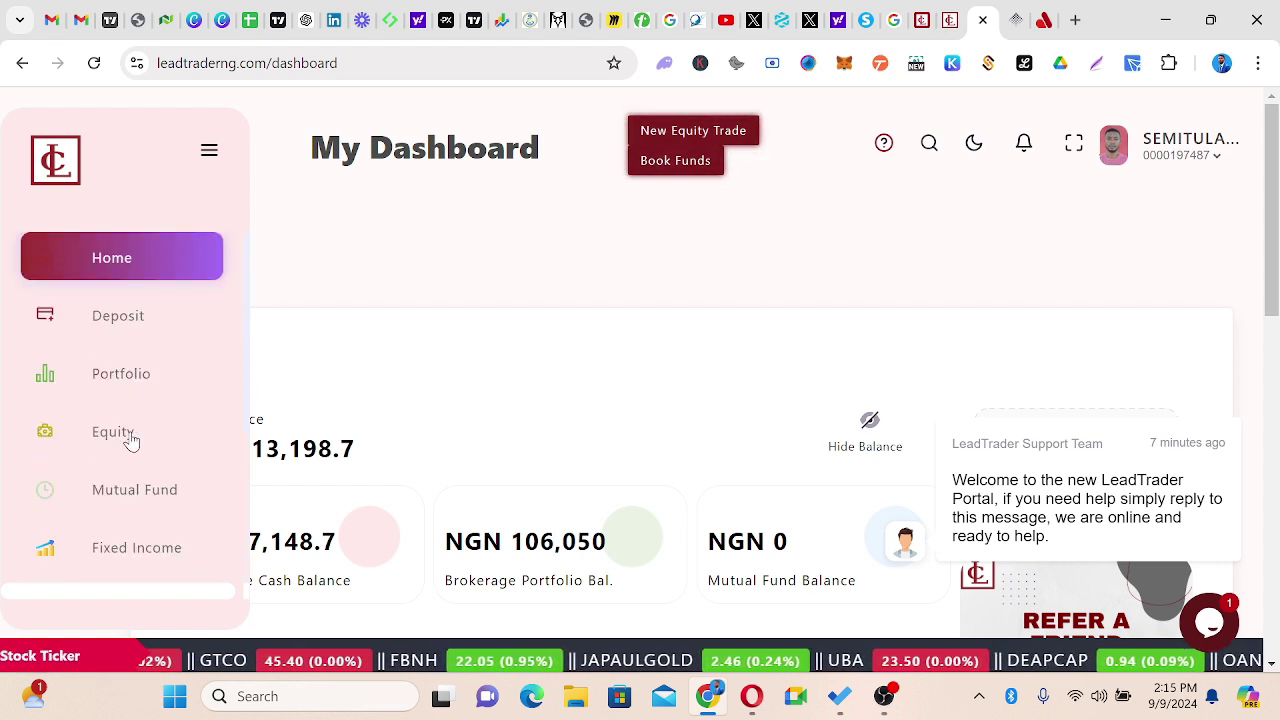
scroll(129, 380, down, 3)
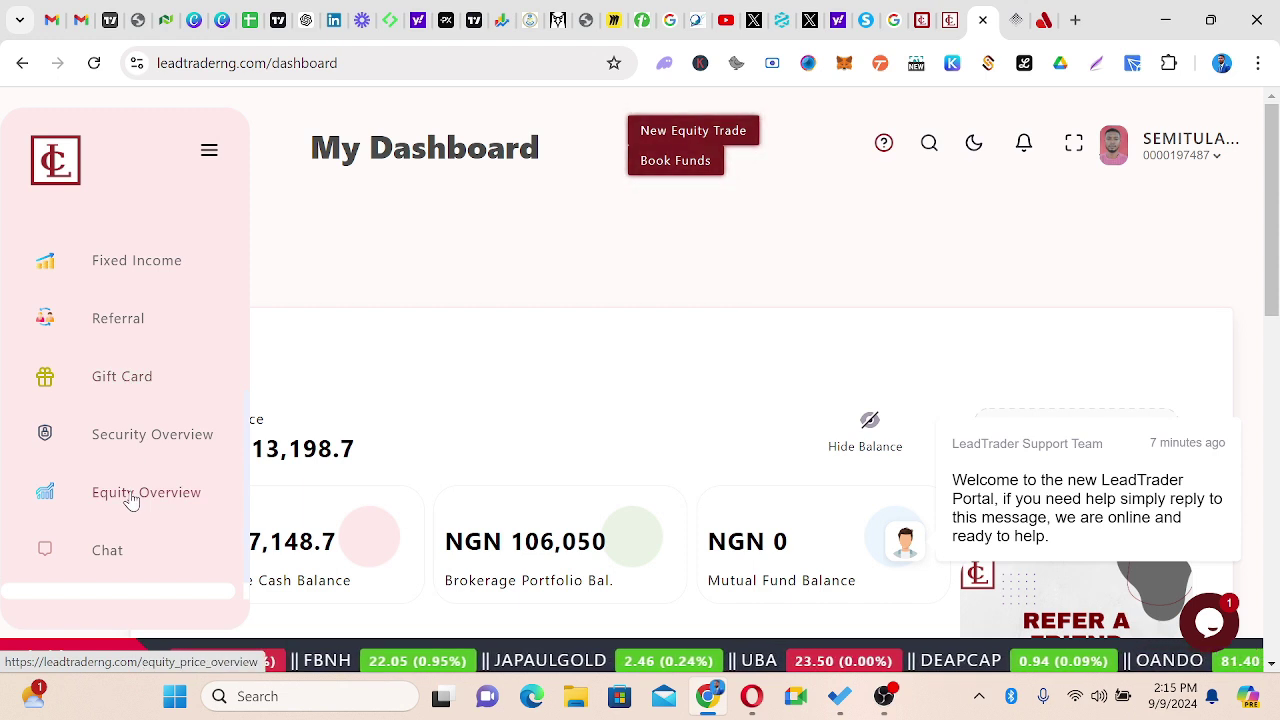
click(131, 500)
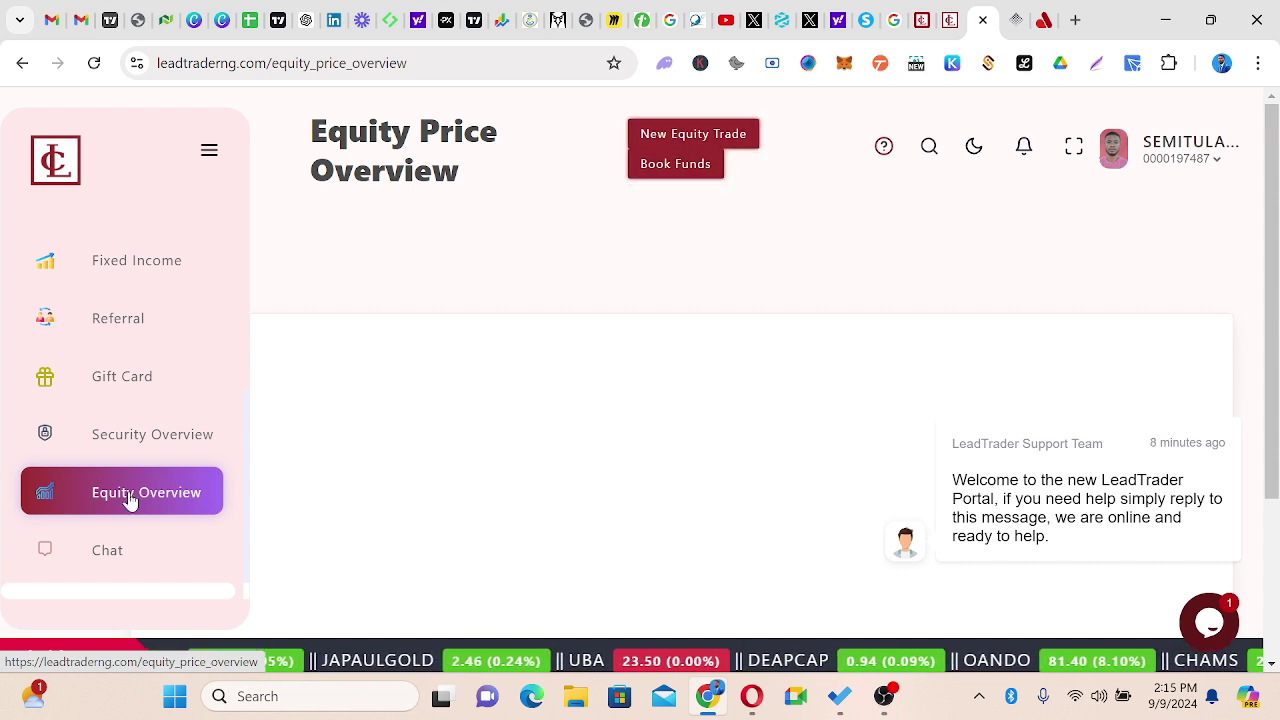
Set the Market Overview table to show 100 entries per page
scroll(540, 270, down, 2)
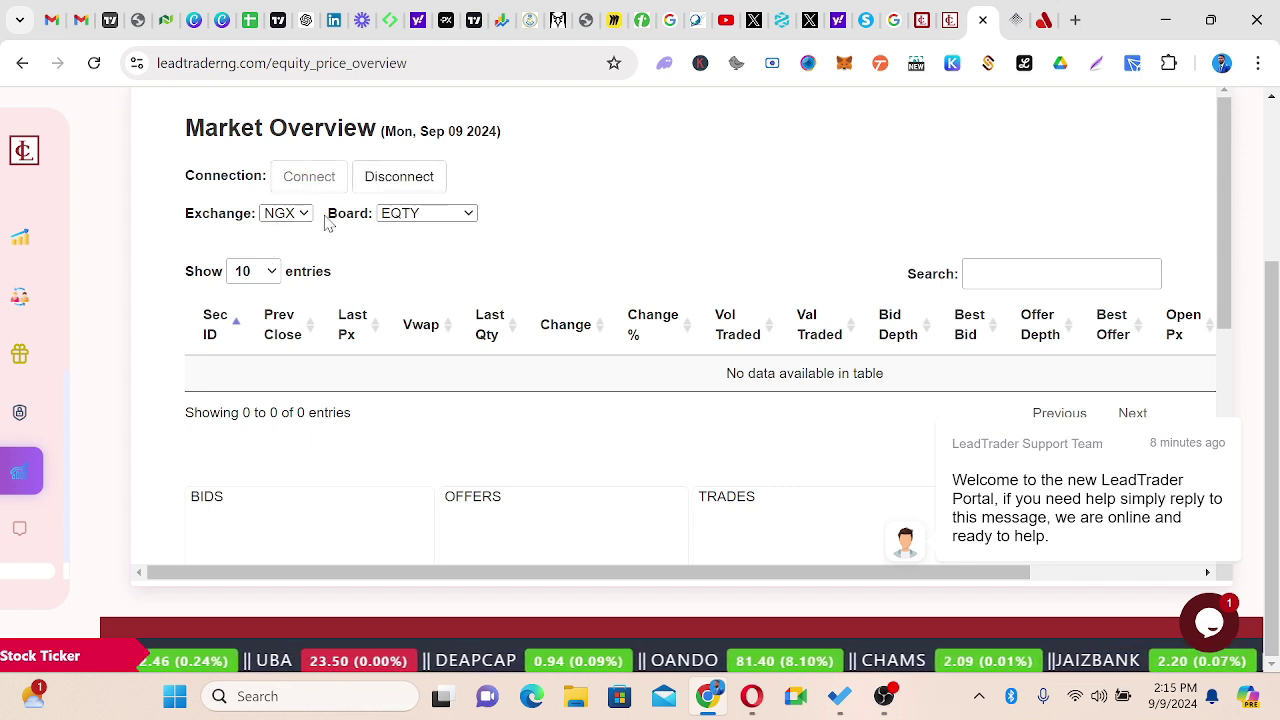
click(273, 277)
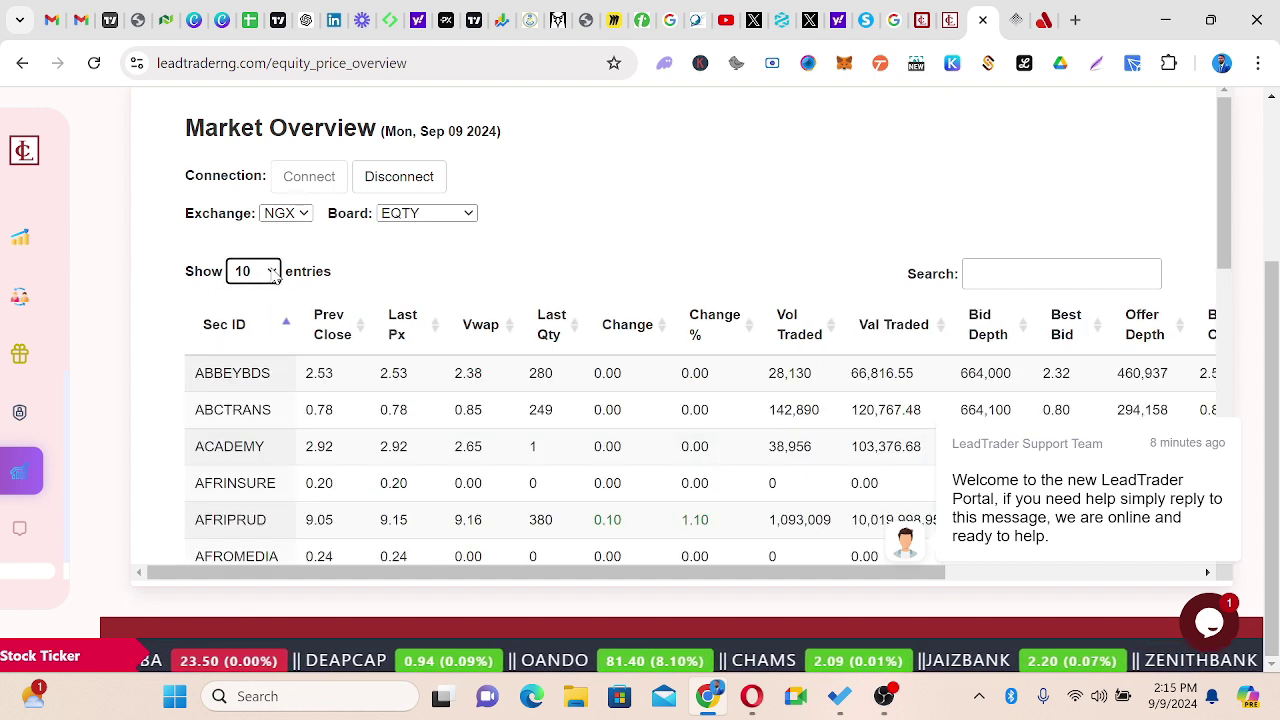
click(273, 277)
click(248, 370)
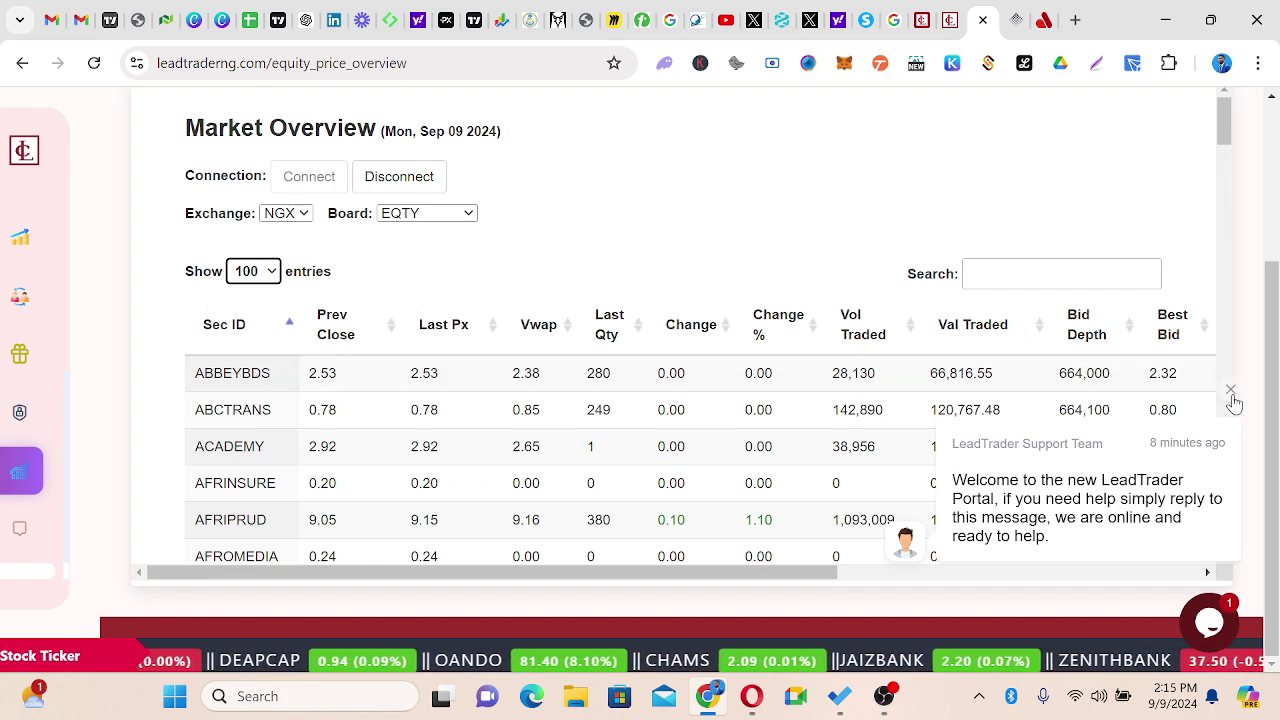
Close the support chat popup and drag across the NGX EQTY price table to view its columns
click(1237, 403)
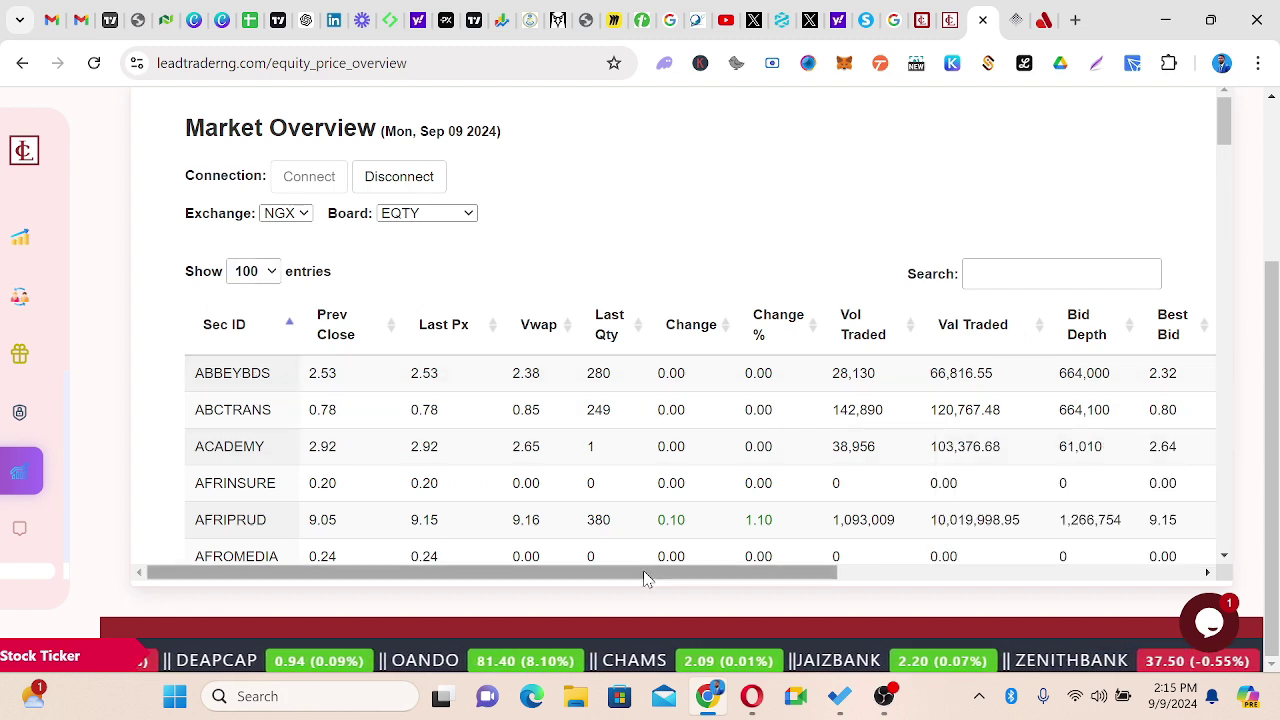
mouse_move(645, 578)
mouse_down()
mouse_move(657, 571)
mouse_move(663, 586)
mouse_up()
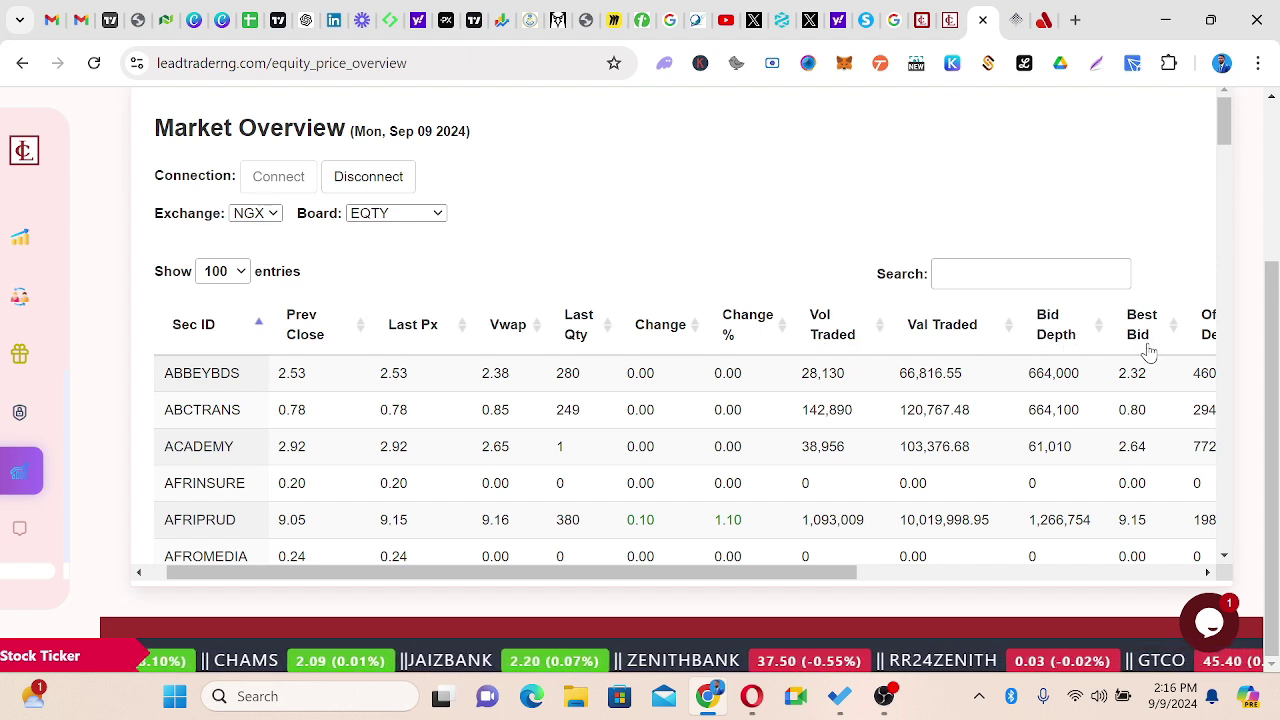
drag(802, 578, 1177, 580)
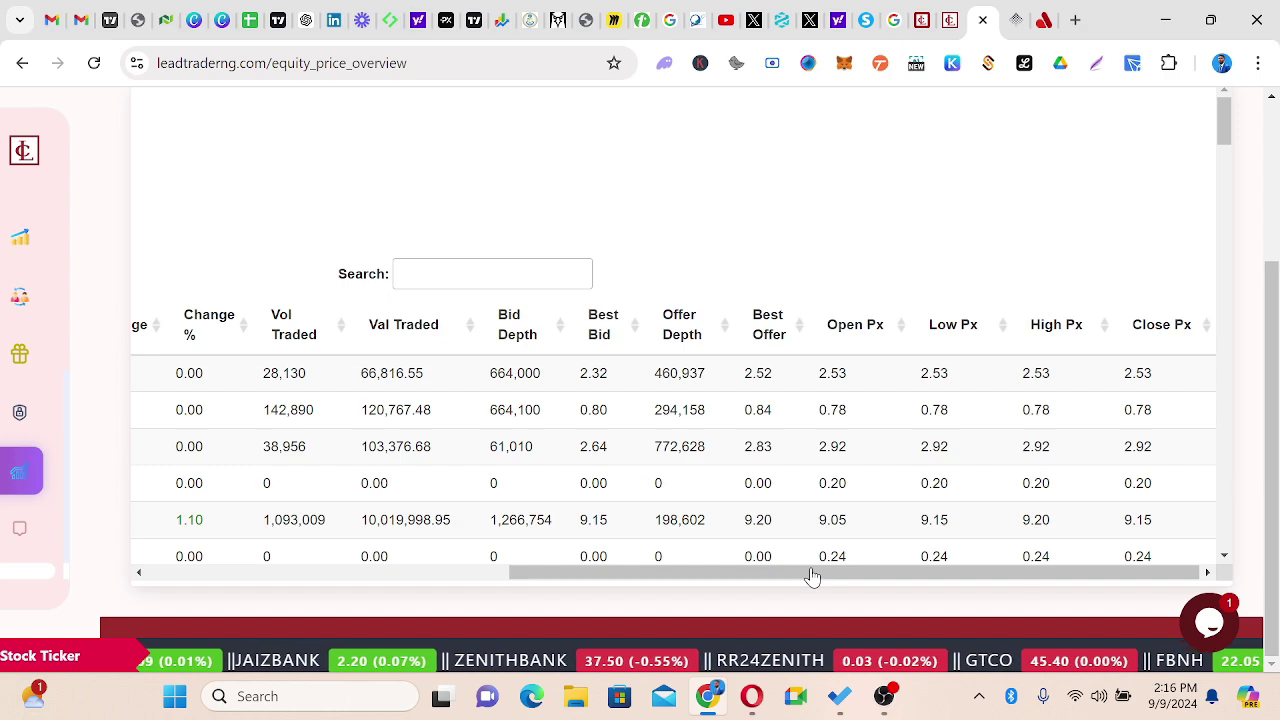
drag(812, 577, 370, 570)
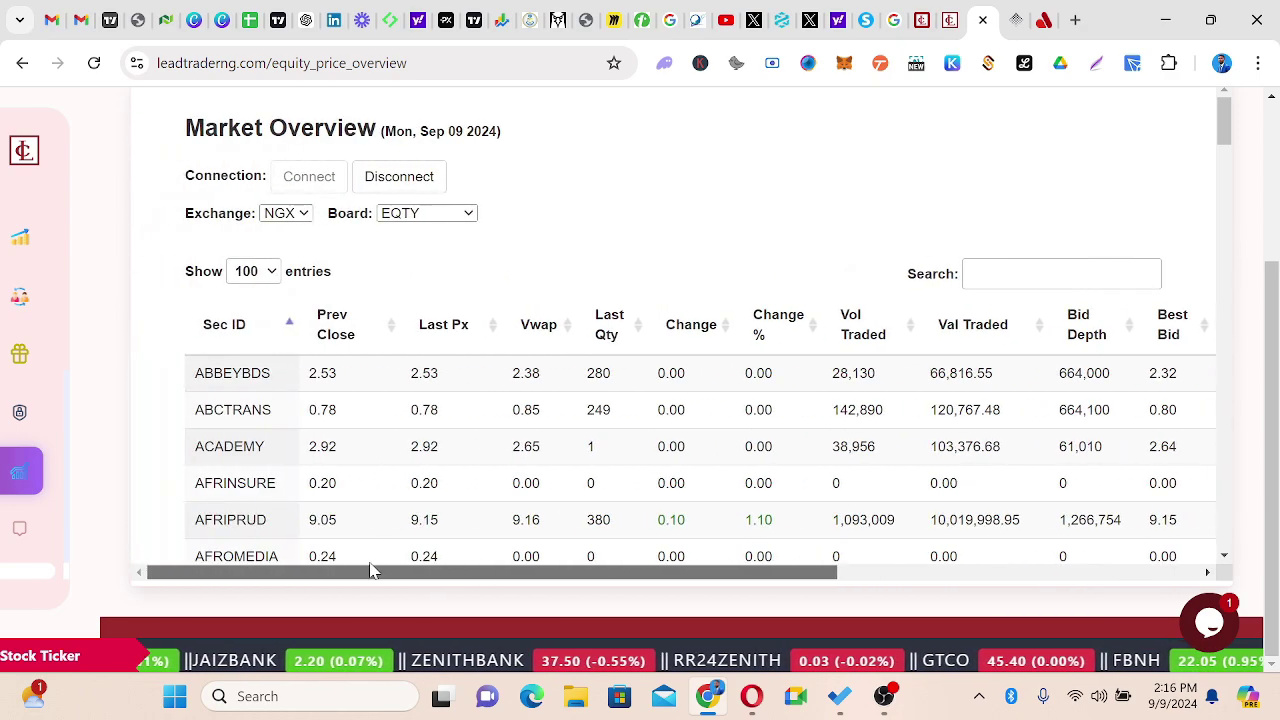
scroll(580, 330, down, 4)
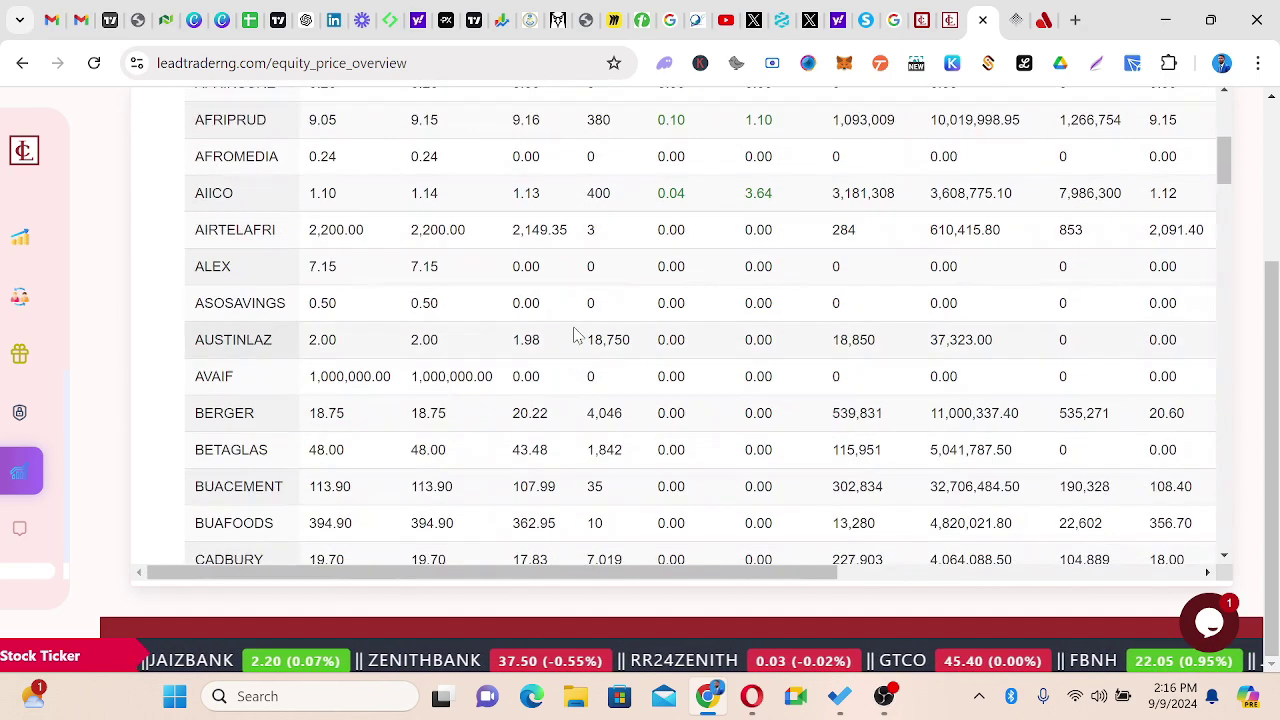
scroll(580, 320, down, 12)
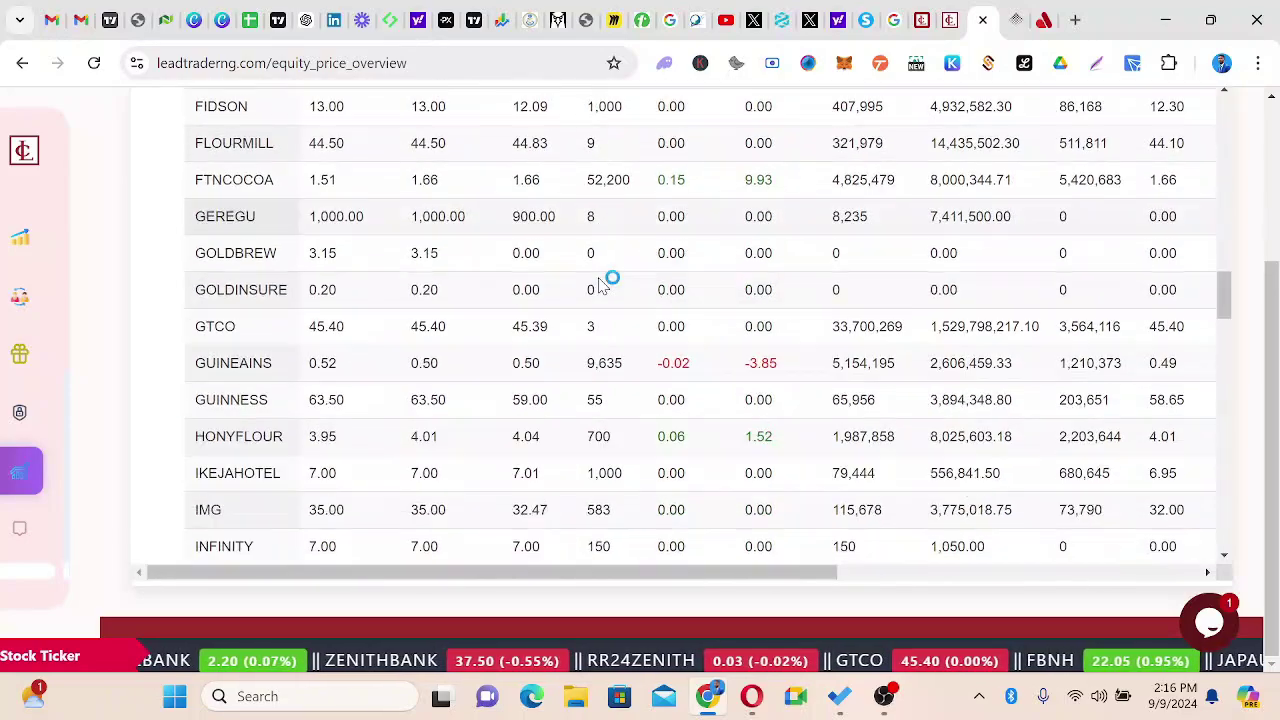
scroll(600, 285, down, 8)
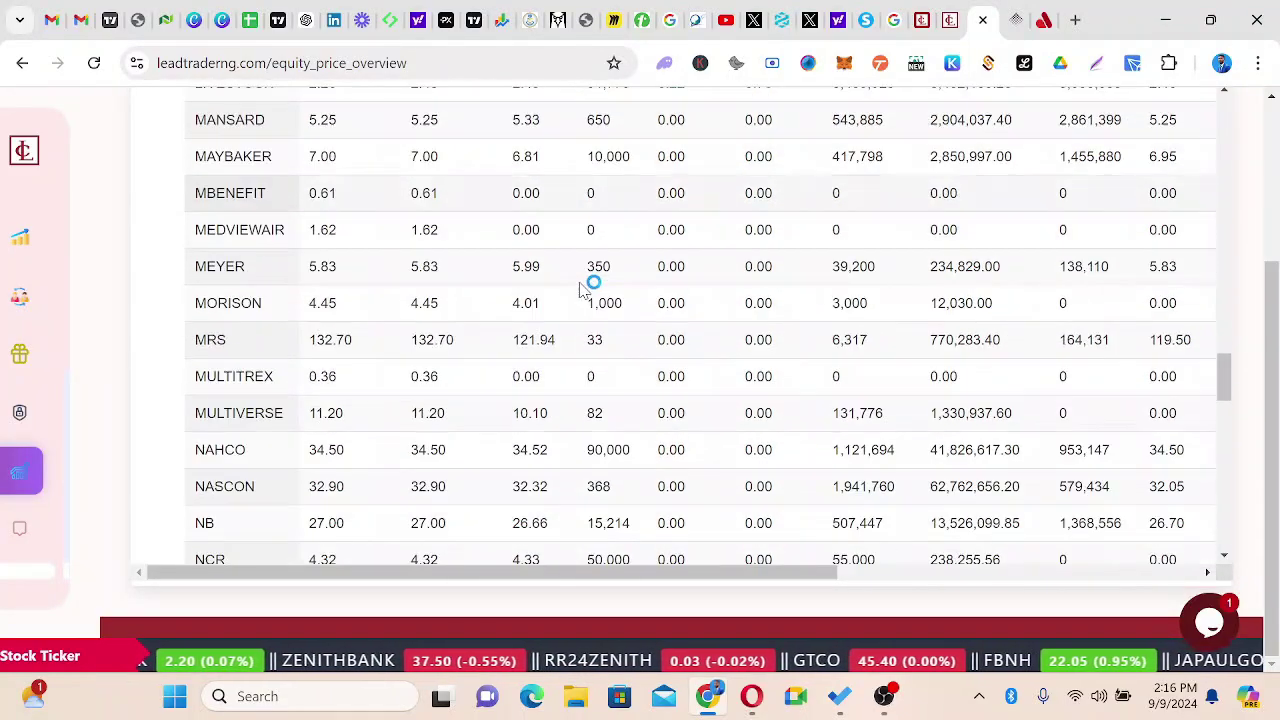
scroll(580, 290, down, 4)
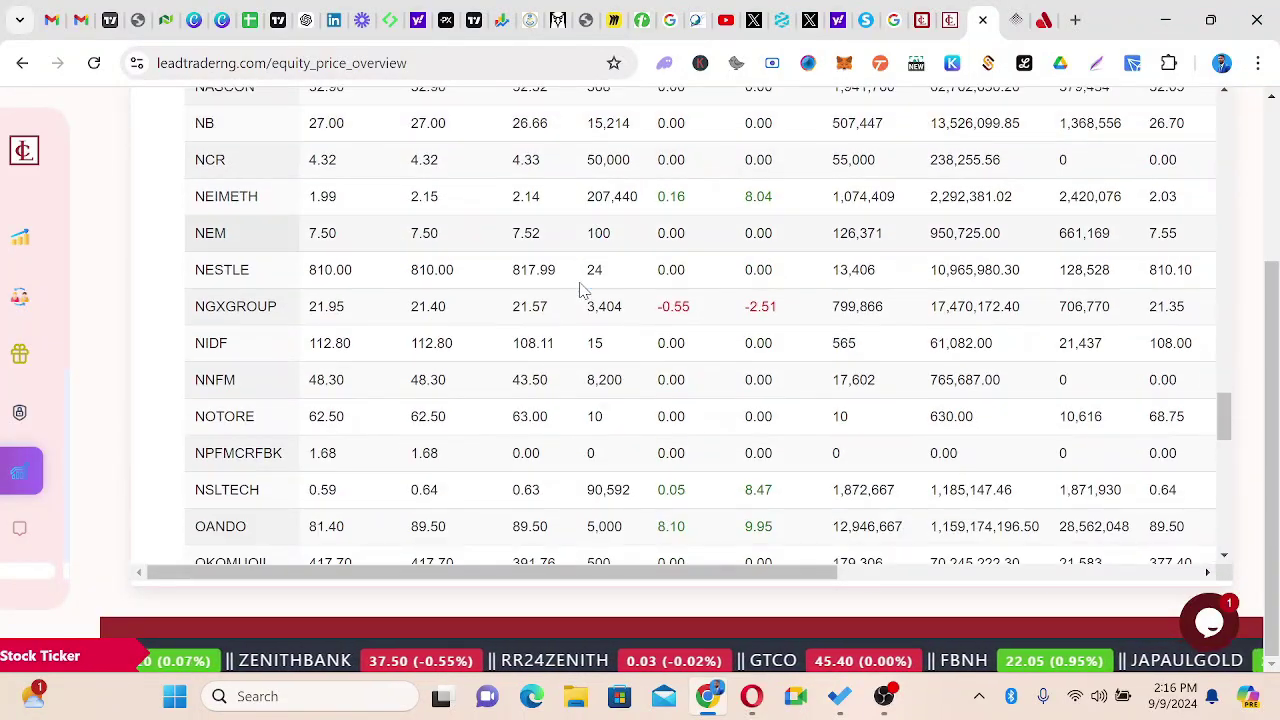
scroll(580, 290, down, 5)
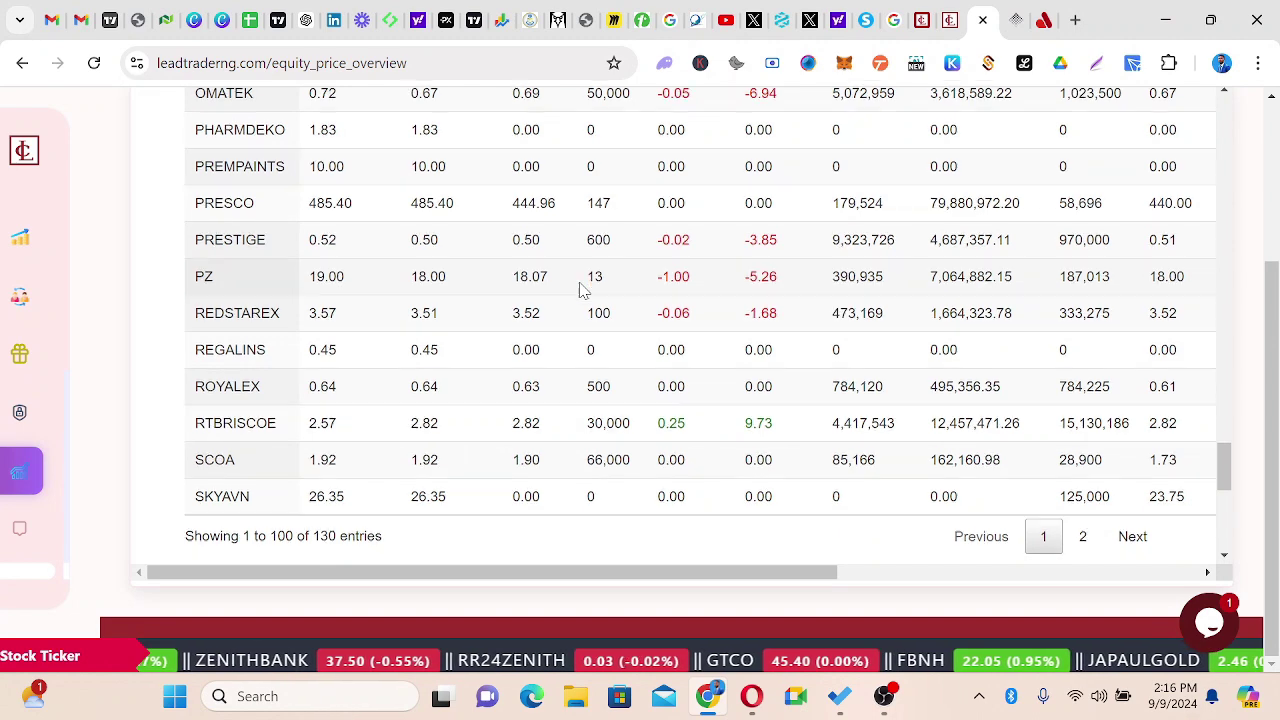
scroll(580, 290, down, 2)
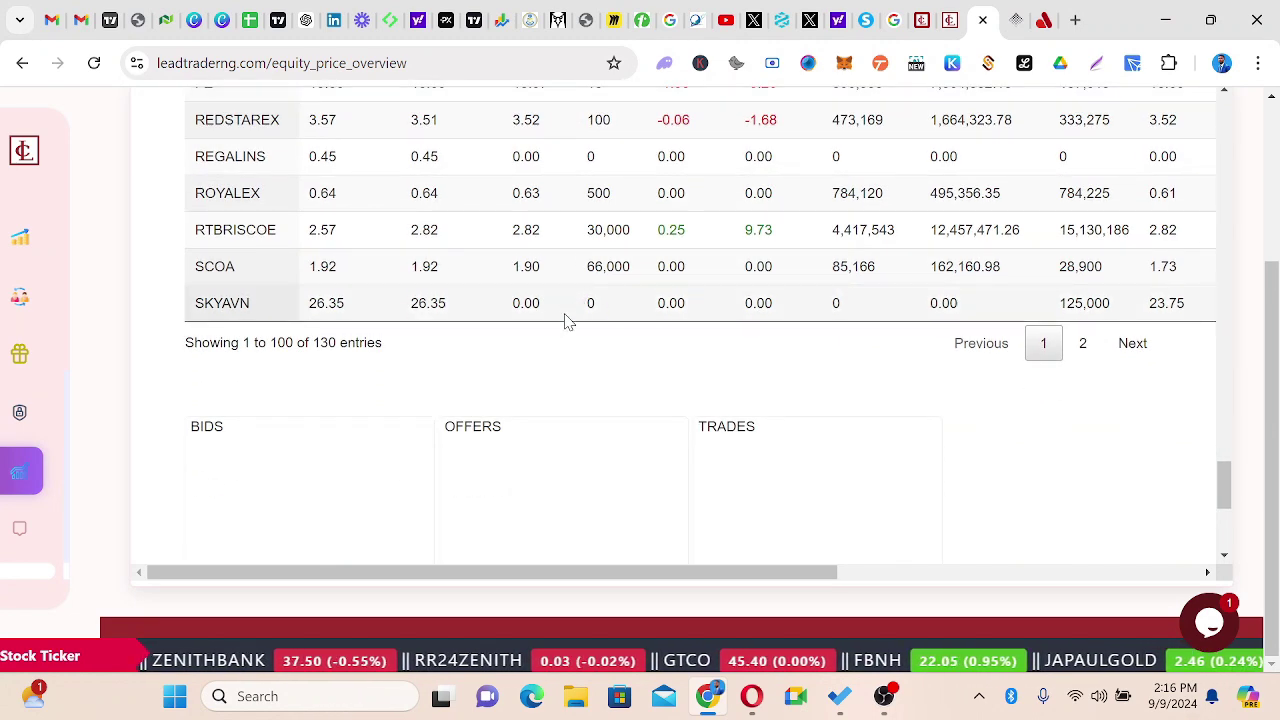
scroll(566, 320, down, 3)
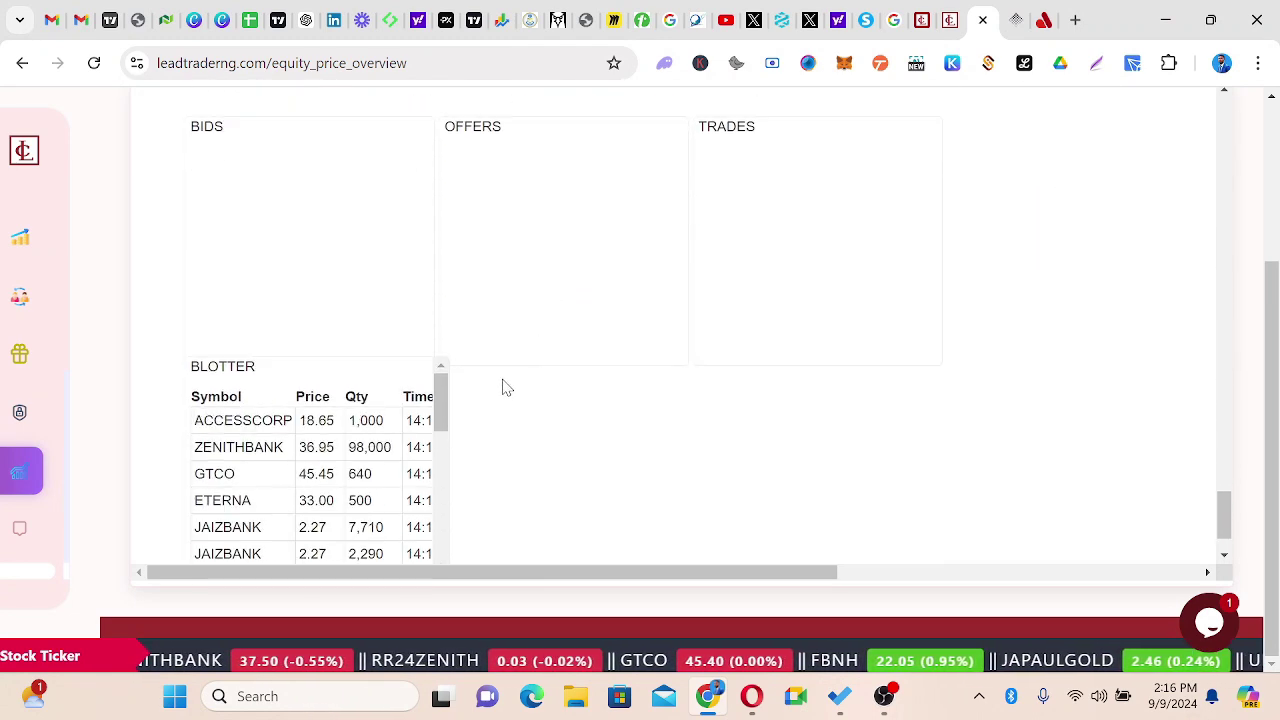
scroll(503, 386, down, 1)
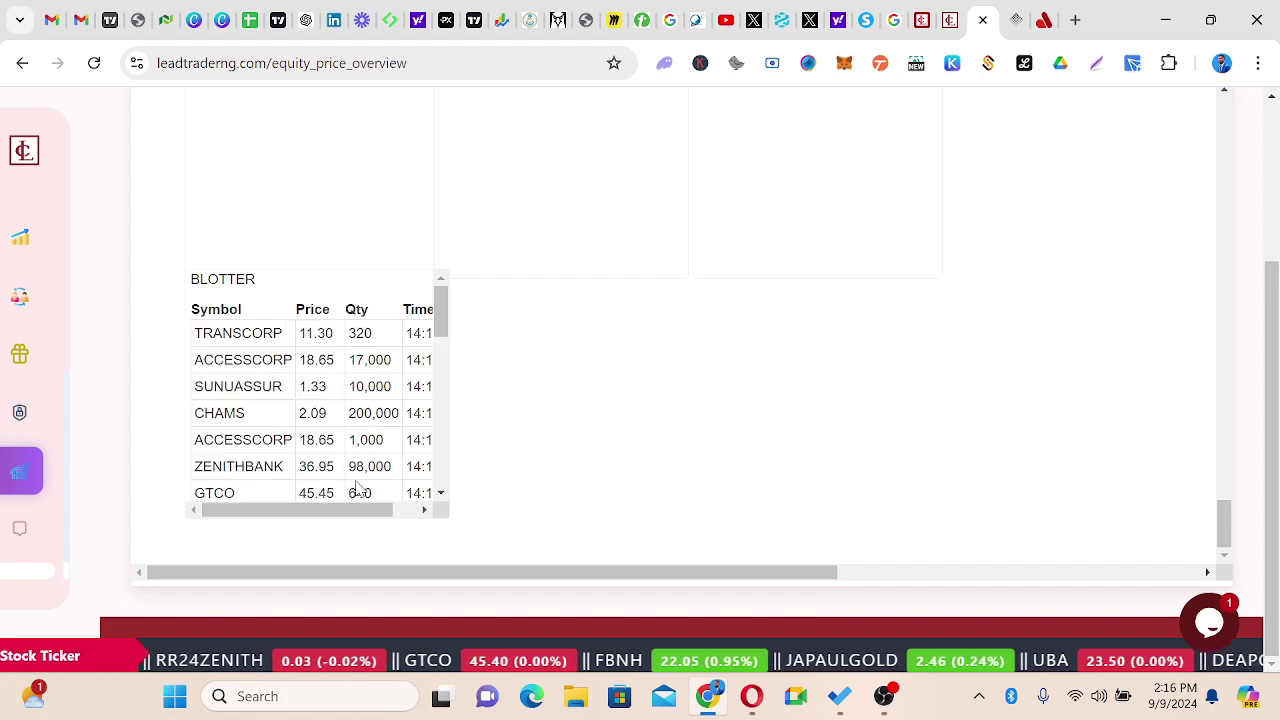
drag(320, 512, 387, 525)
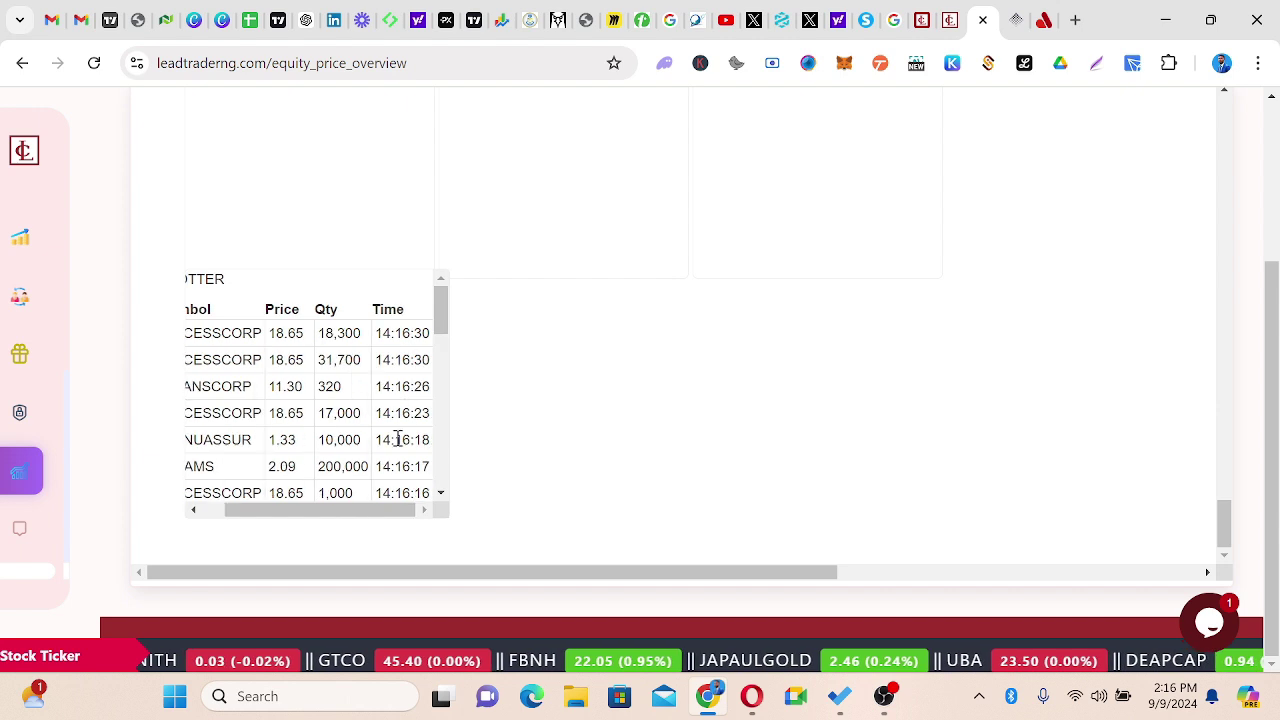
drag(340, 515, 251, 514)
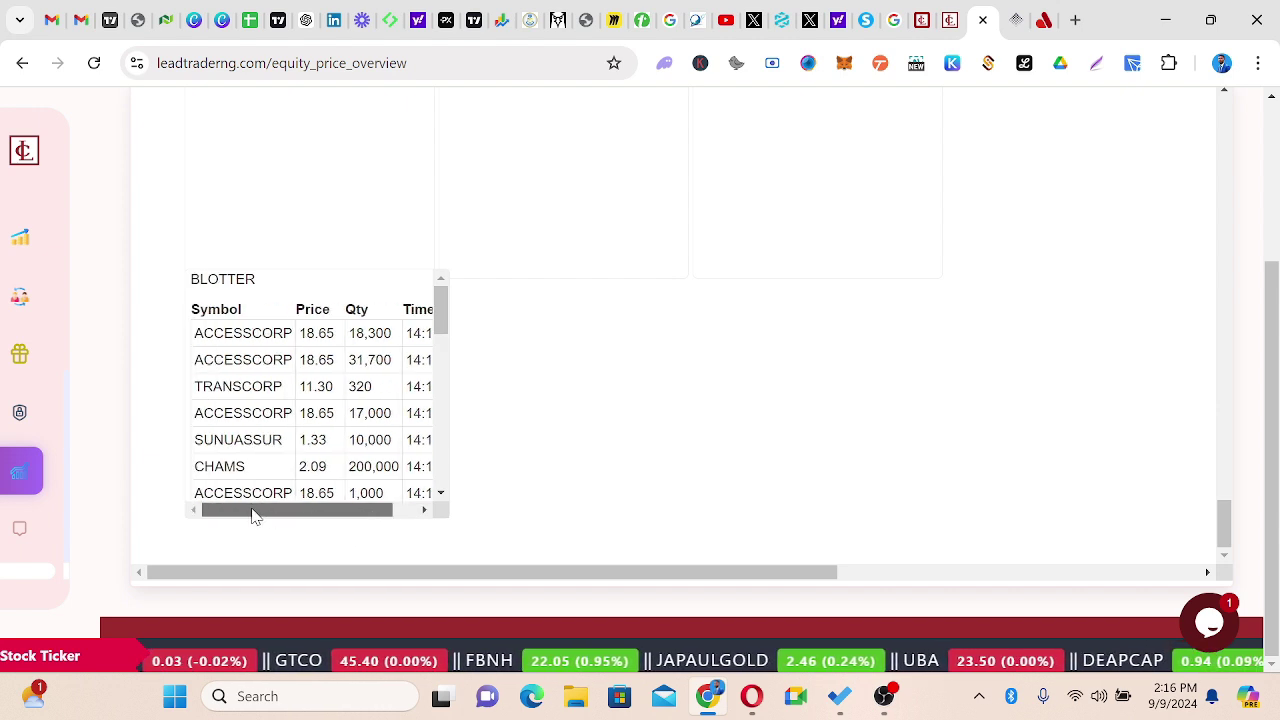
scroll(379, 208, up, 2)
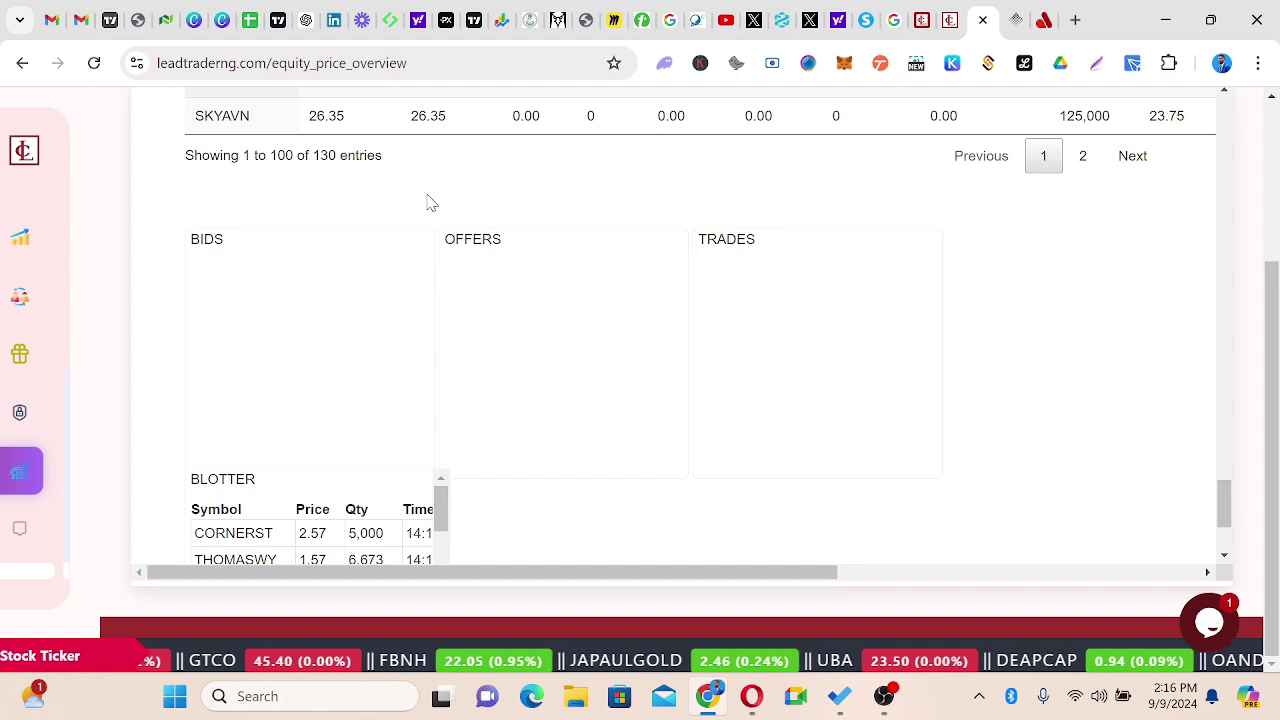
scroll(449, 209, up, 1)
scroll(338, 322, down, 1)
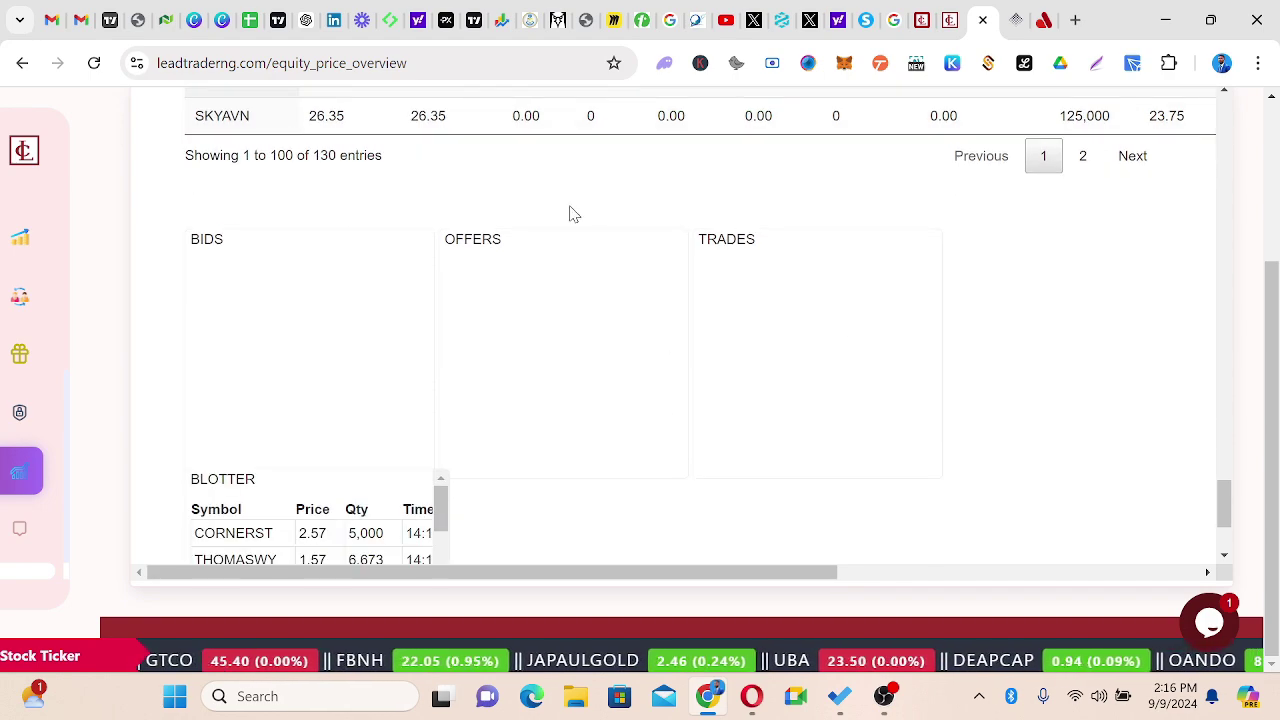
scroll(573, 213, up, 8)
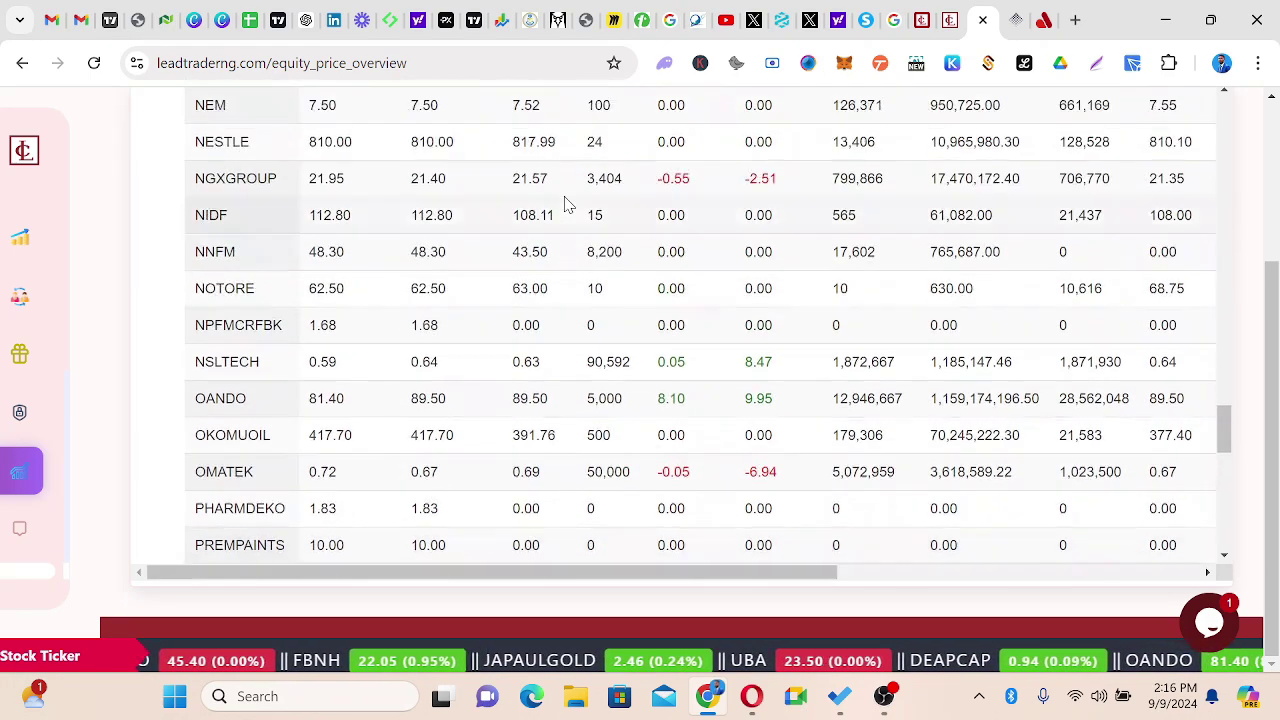
scroll(565, 205, up, 4)
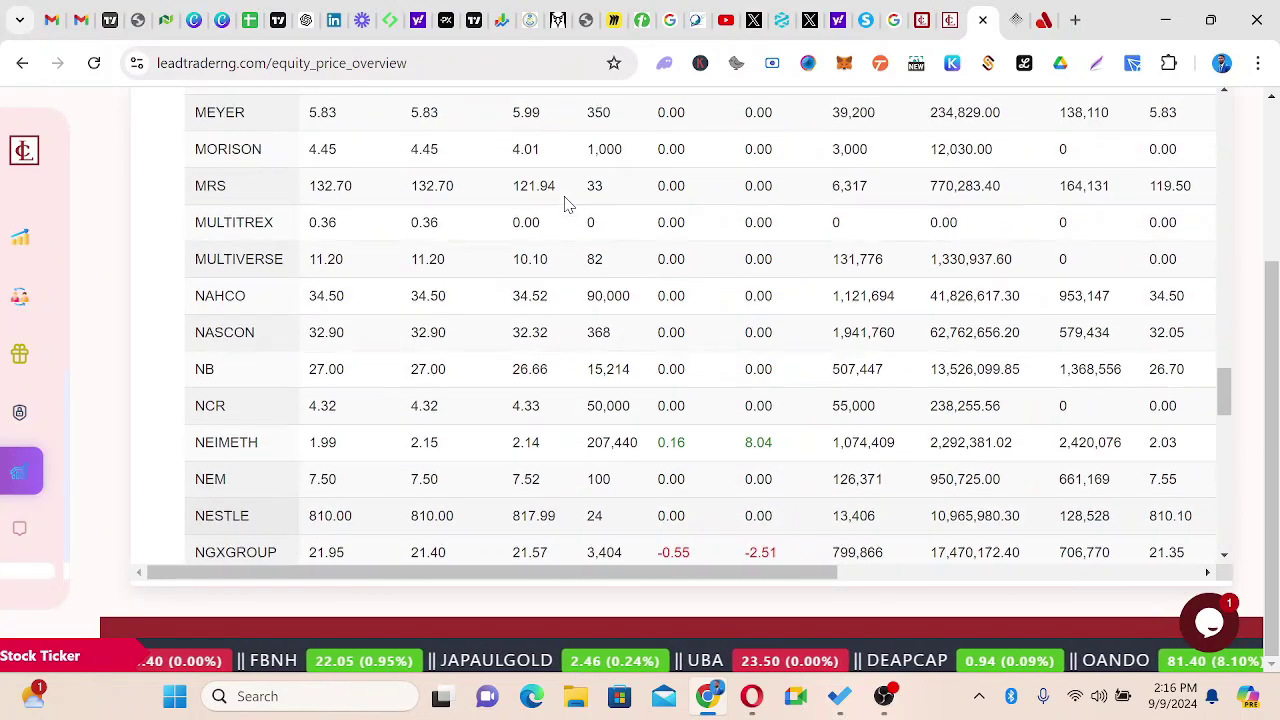
scroll(565, 205, up, 4)
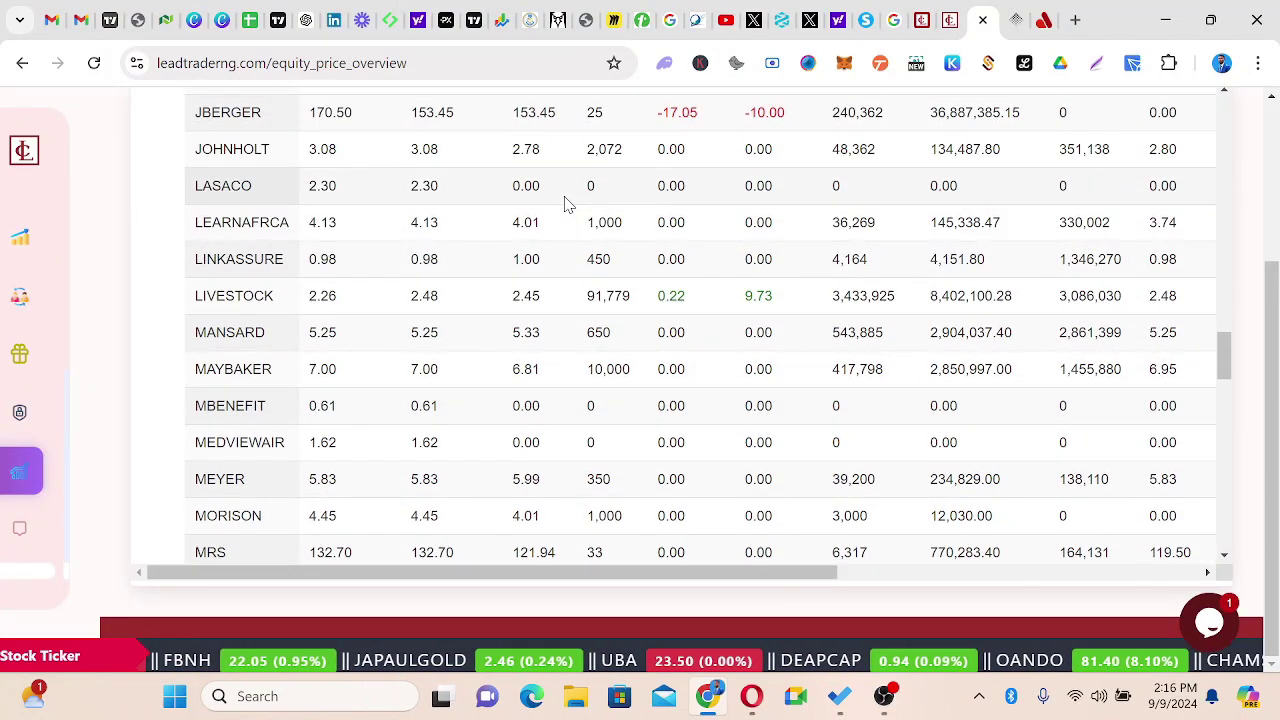
scroll(565, 205, up, 2)
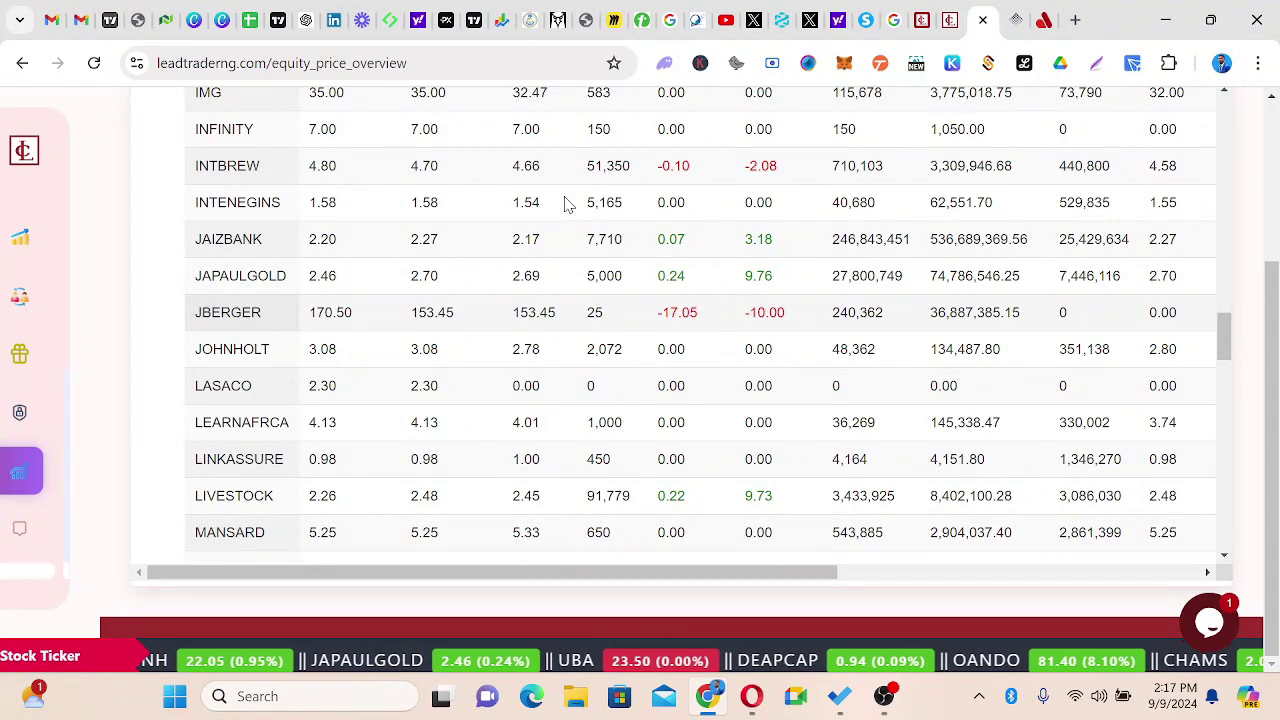
Load INTBREW's order book, showing best bid 4.58 and best offer 4.60
scroll(565, 205, up, 2)
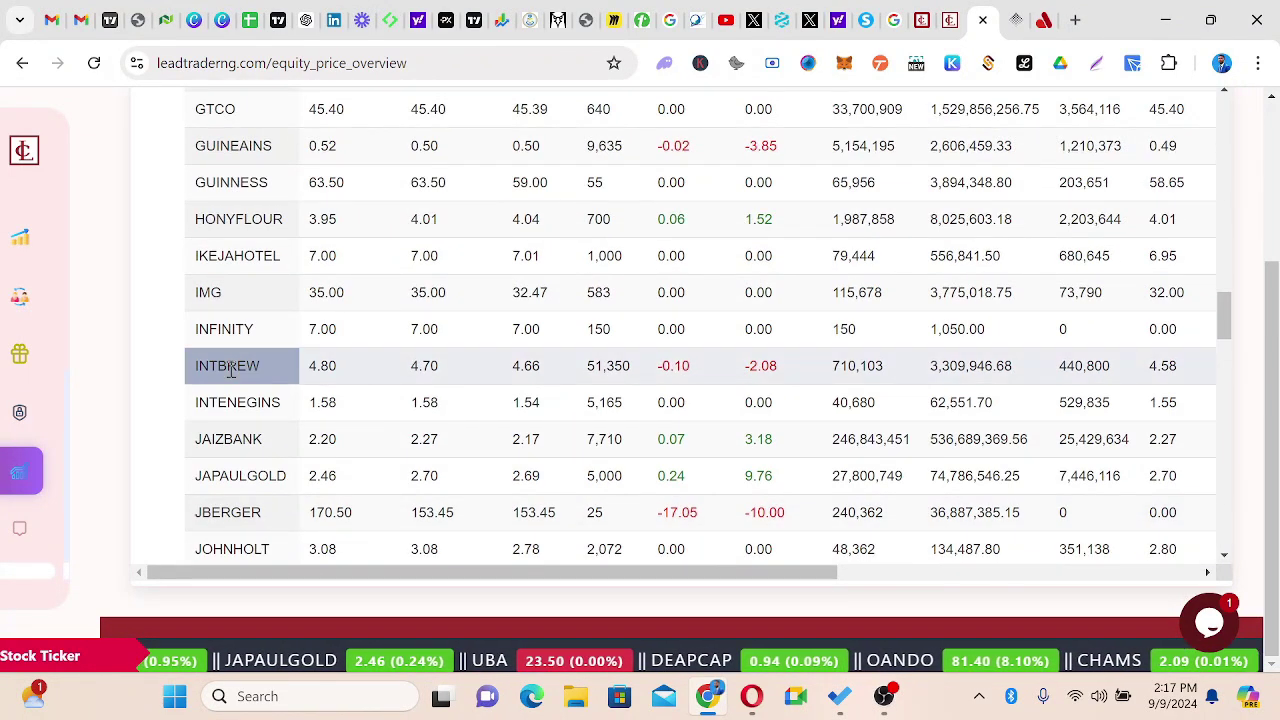
click(397, 374)
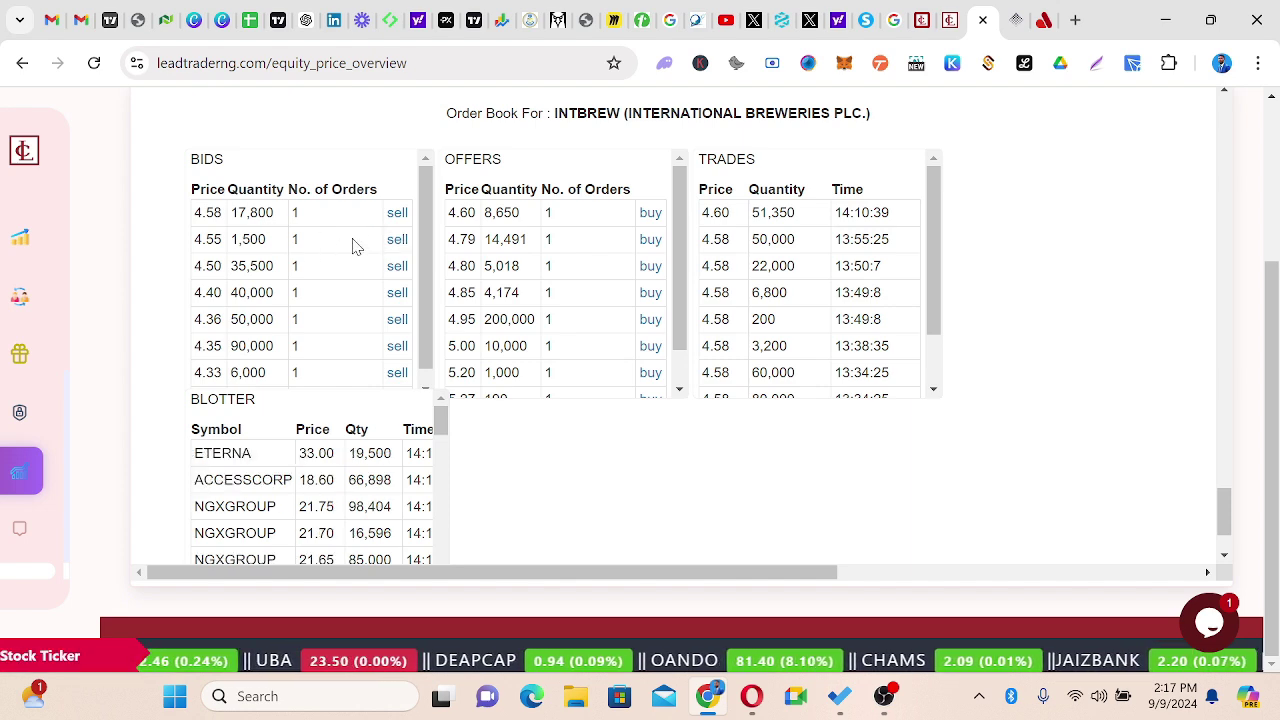
scroll(297, 260, up, 1)
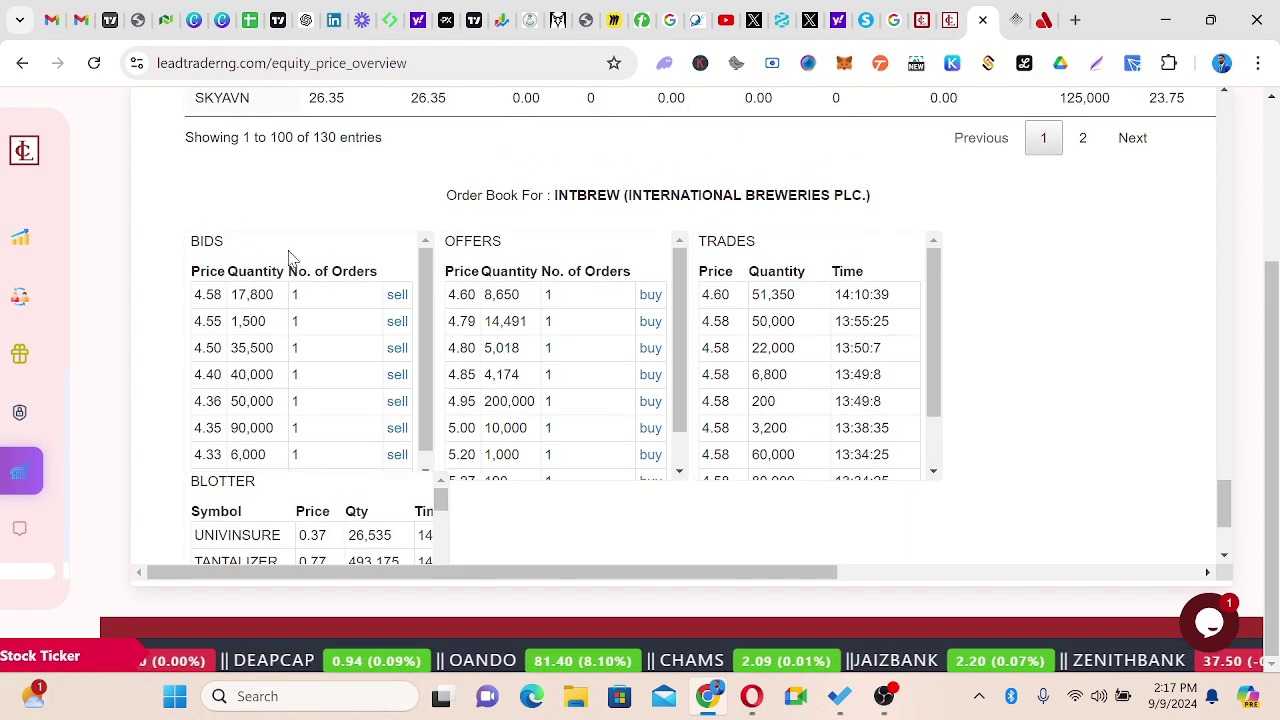
scroll(335, 310, down, 1)
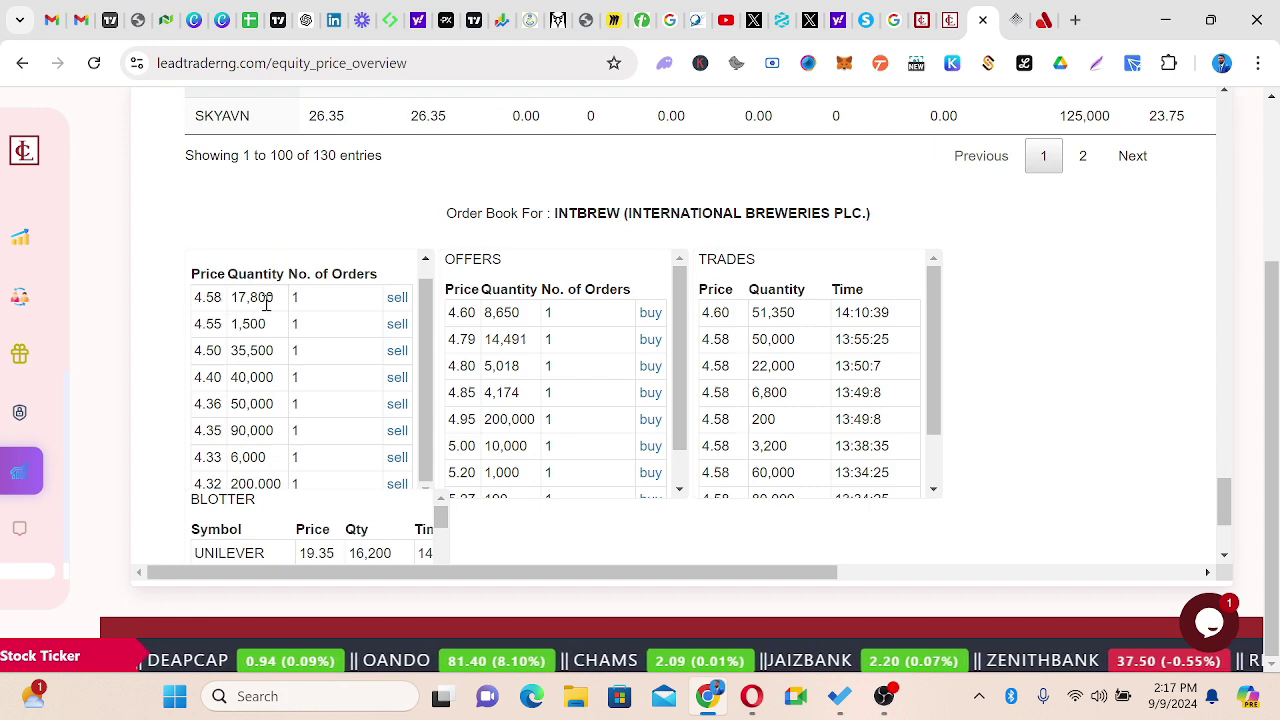
scroll(314, 256, down, 1)
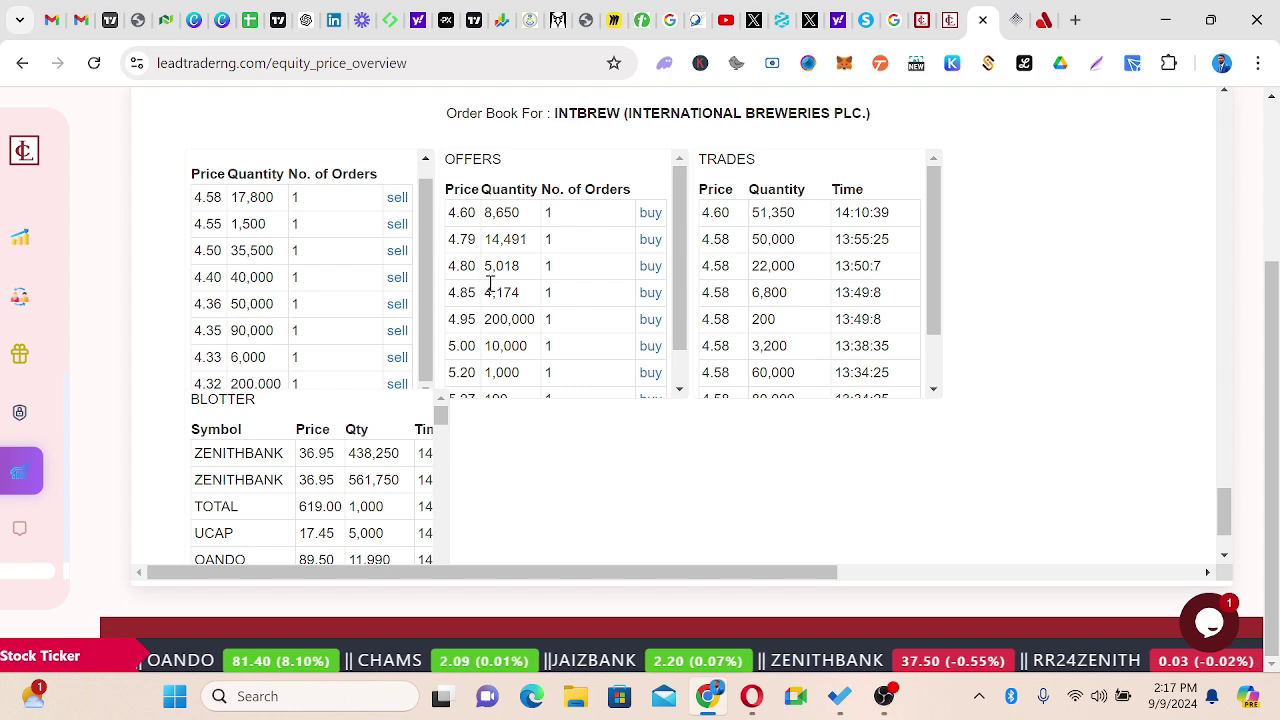
scroll(603, 342, down, 1)
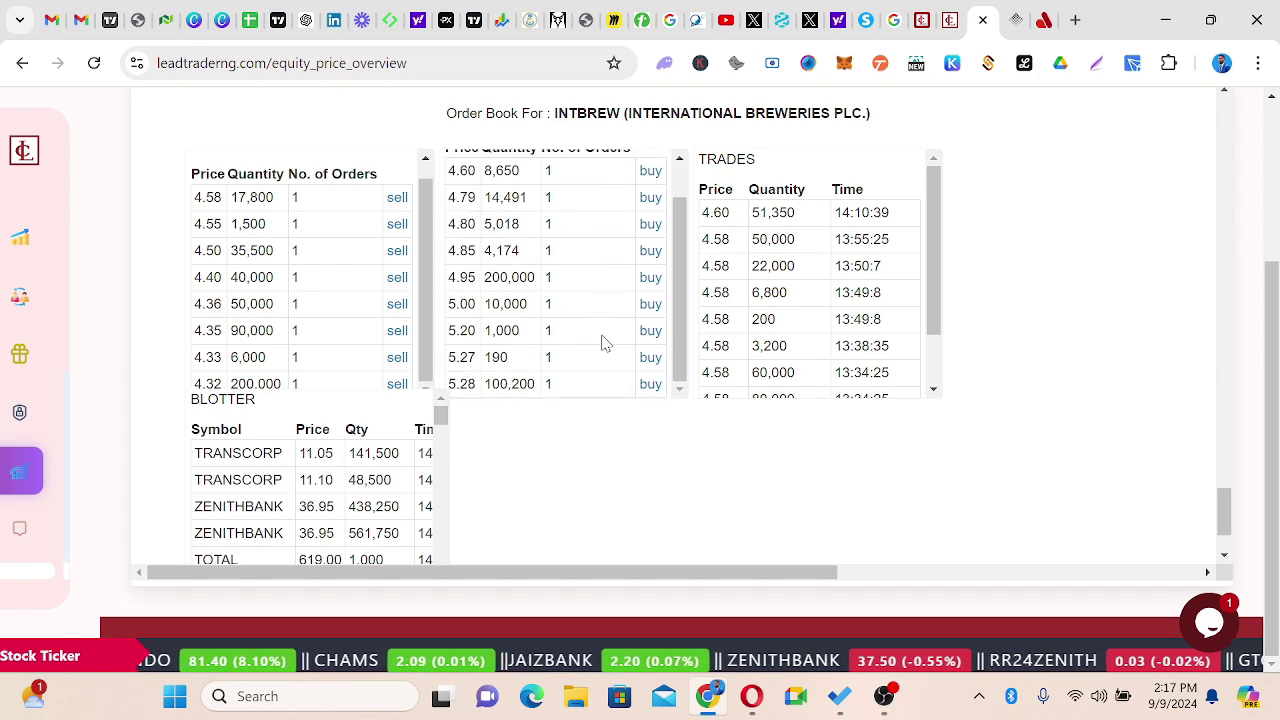
scroll(566, 317, down, 1)
scroll(563, 277, up, 1)
scroll(563, 277, up, 2)
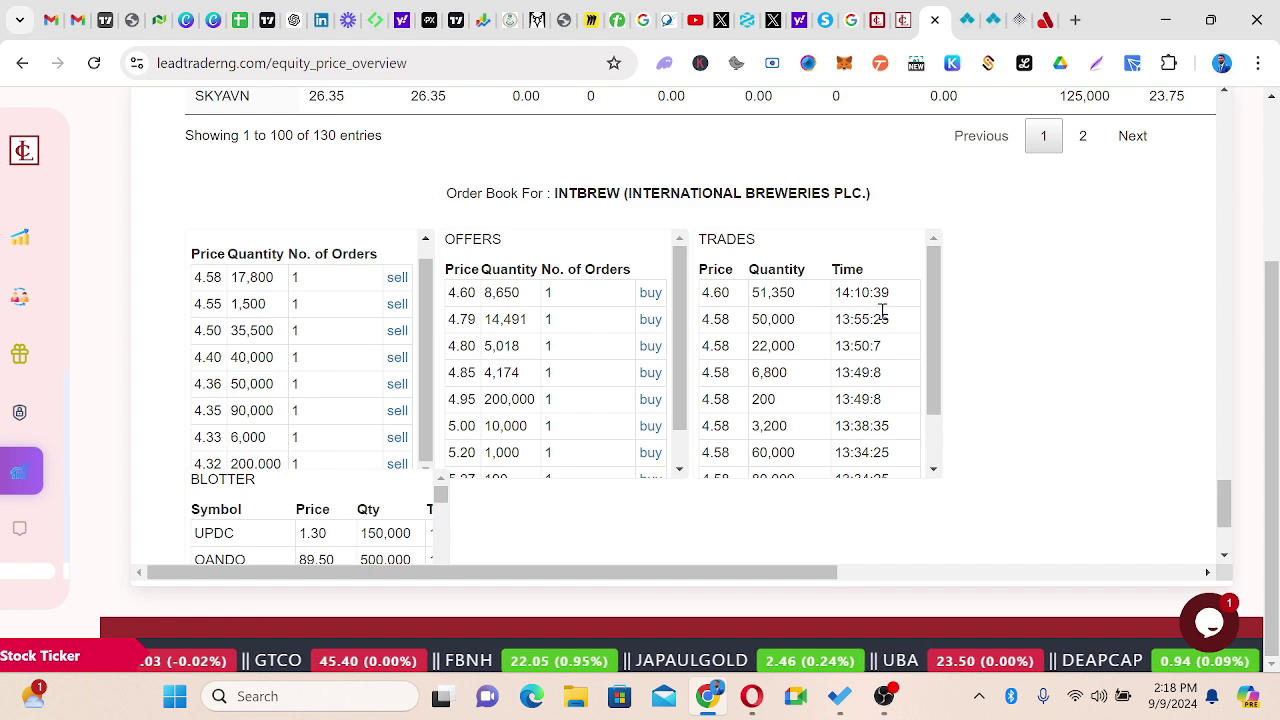
scroll(816, 420, down, 1)
scroll(816, 420, down, 1)
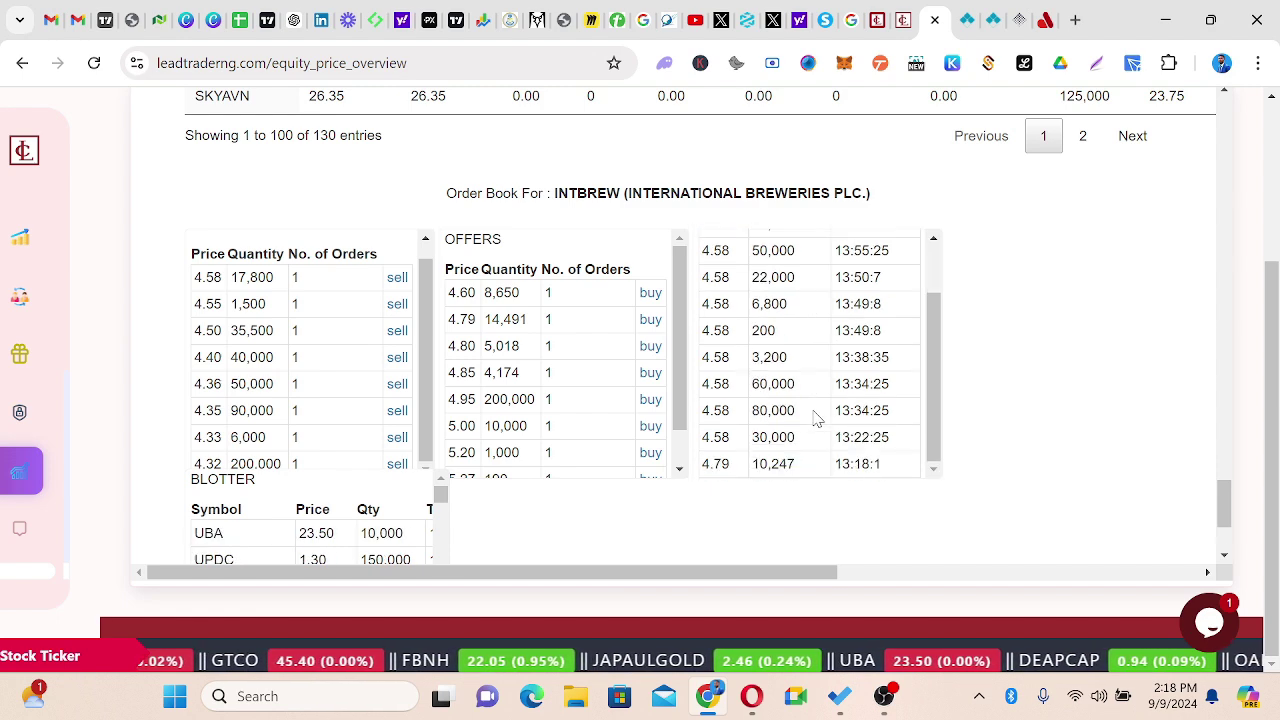
scroll(812, 410, up, 2)
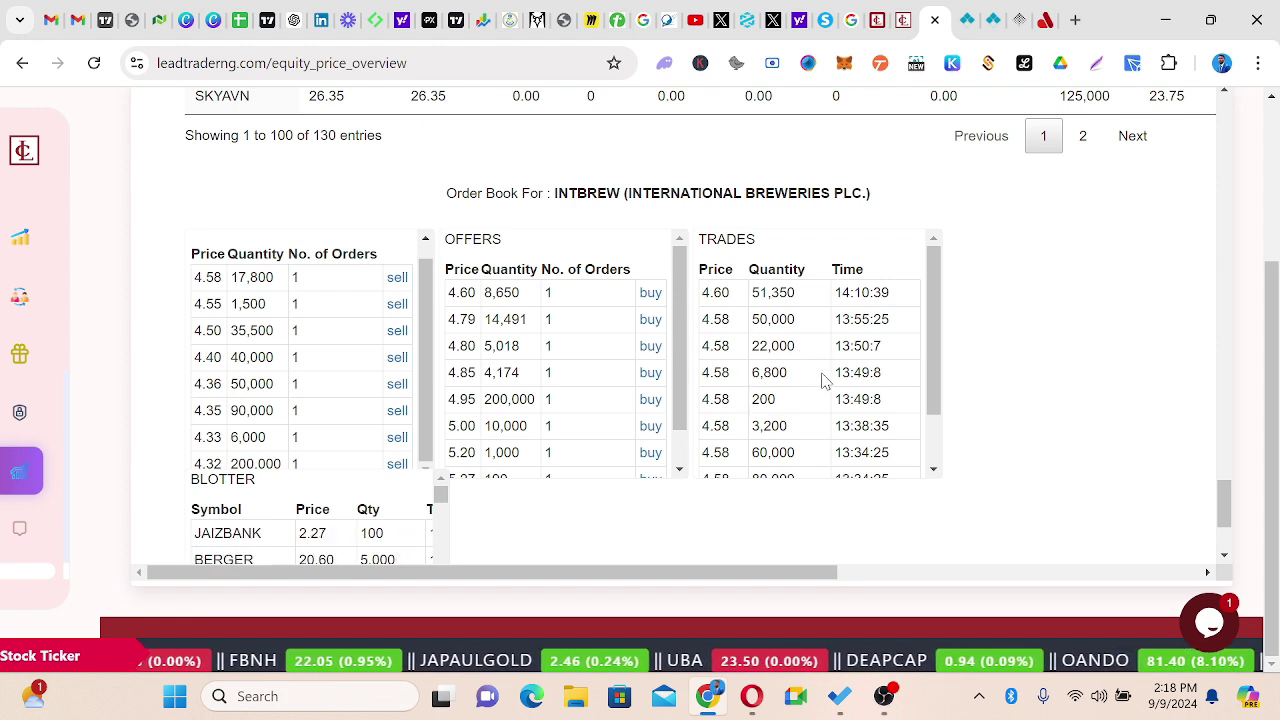
scroll(823, 371, down, 2)
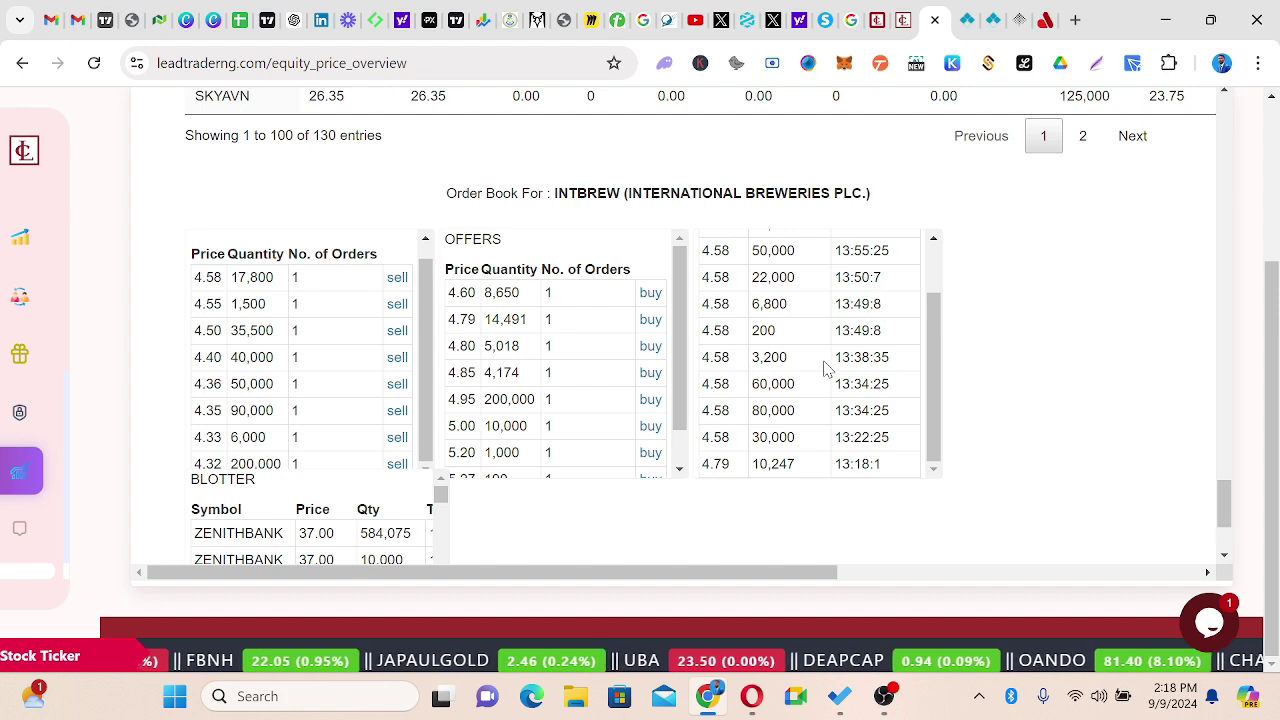
scroll(825, 369, up, 2)
scroll(1008, 435, down, 2)
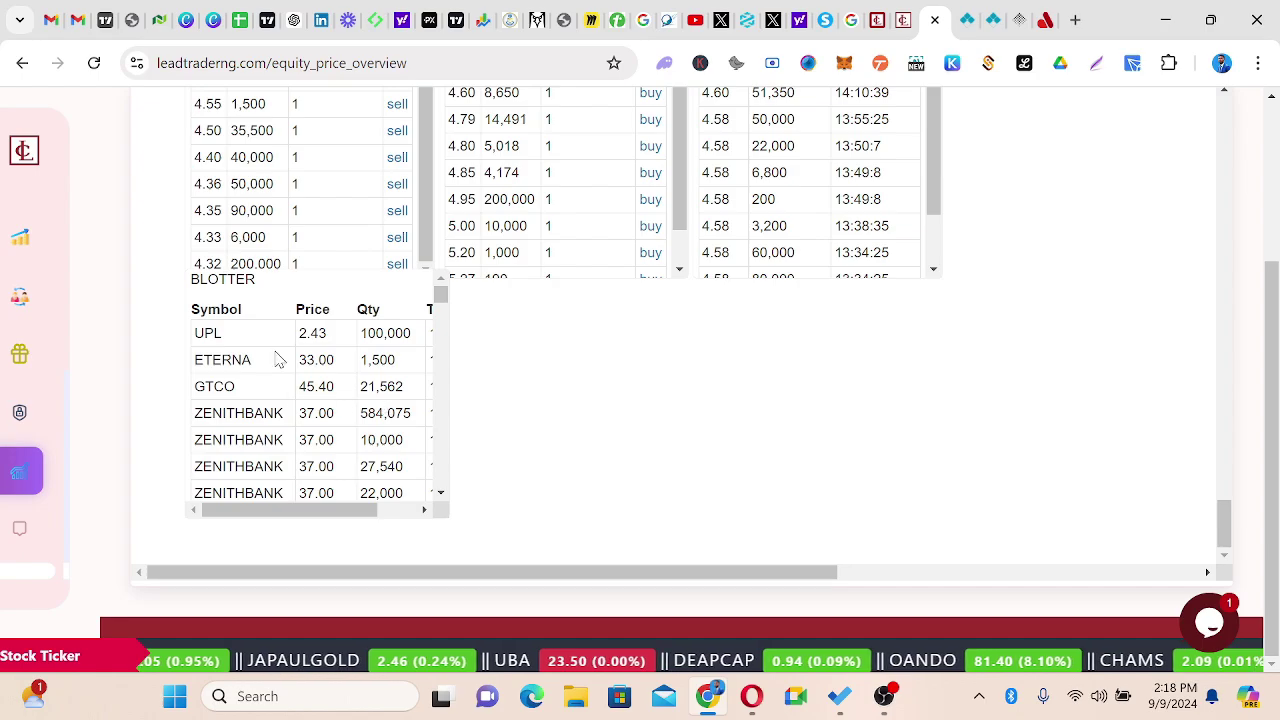
Scroll back up to the top of the Market Overview price list
scroll(640, 378, up, 15)
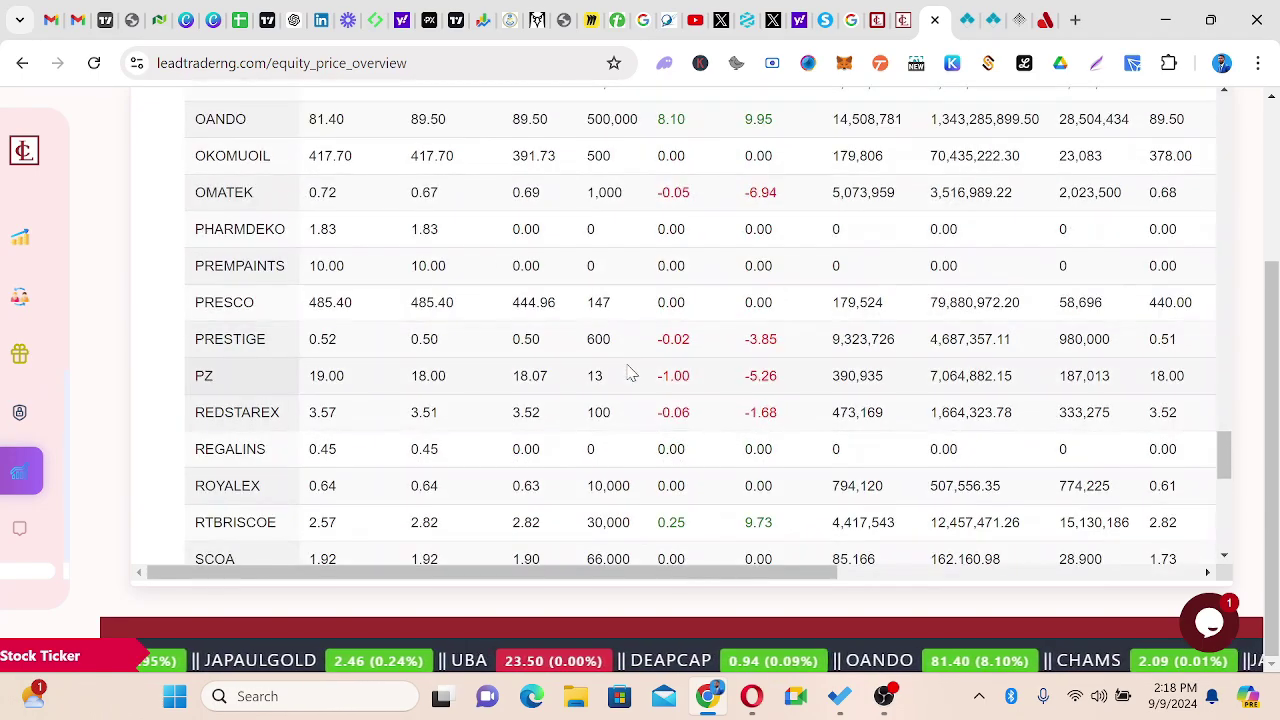
scroll(560, 360, up, 20)
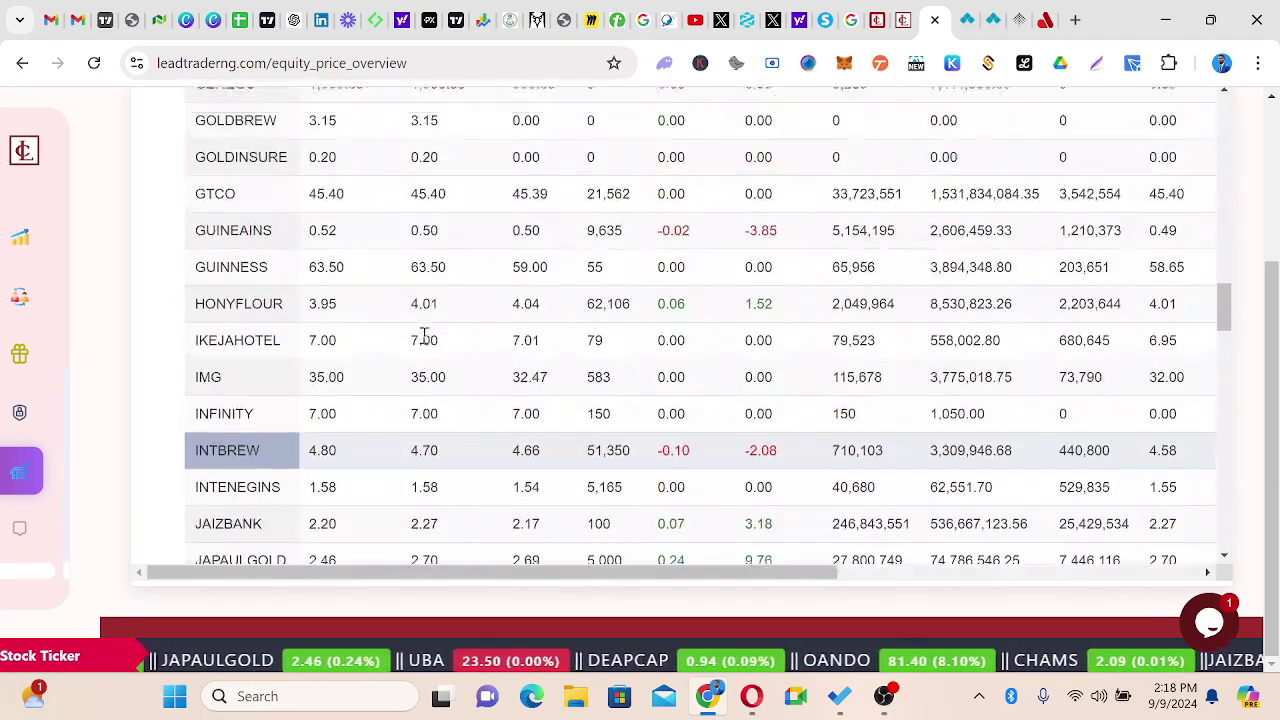
scroll(424, 342, up, 15)
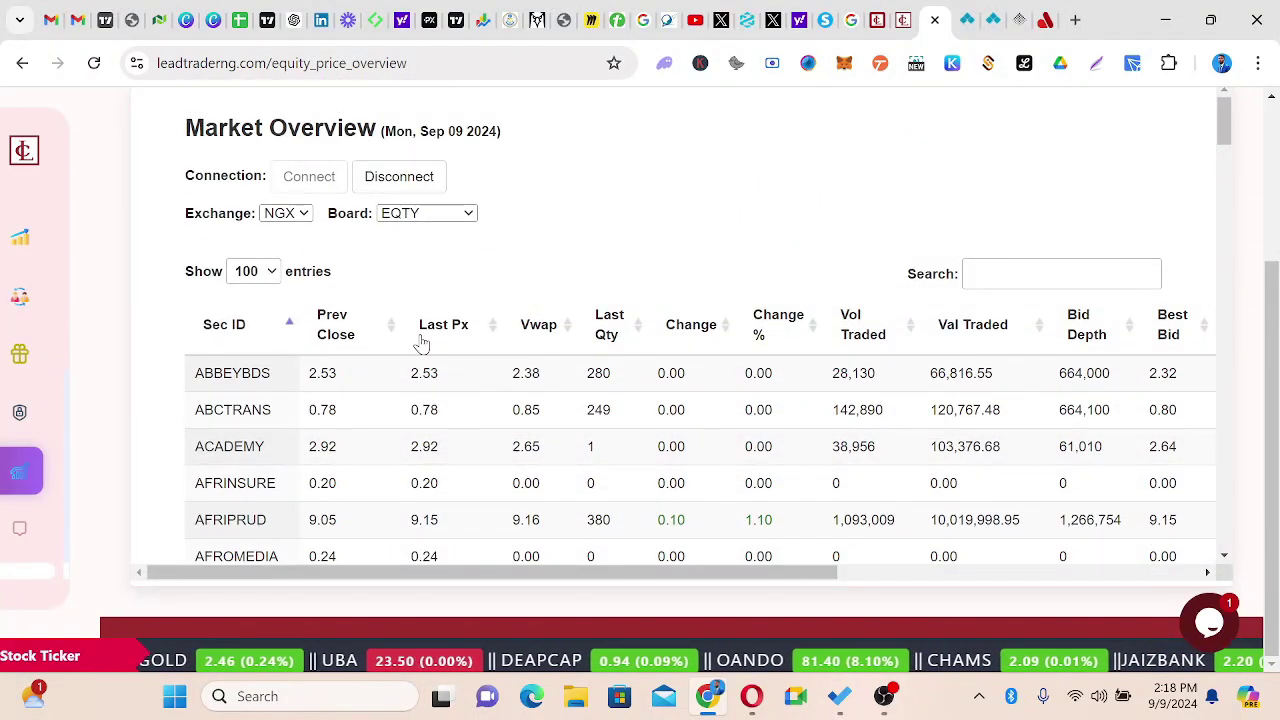
Search the price list for 'jb' and open the JBERGER order book
click(1021, 276)
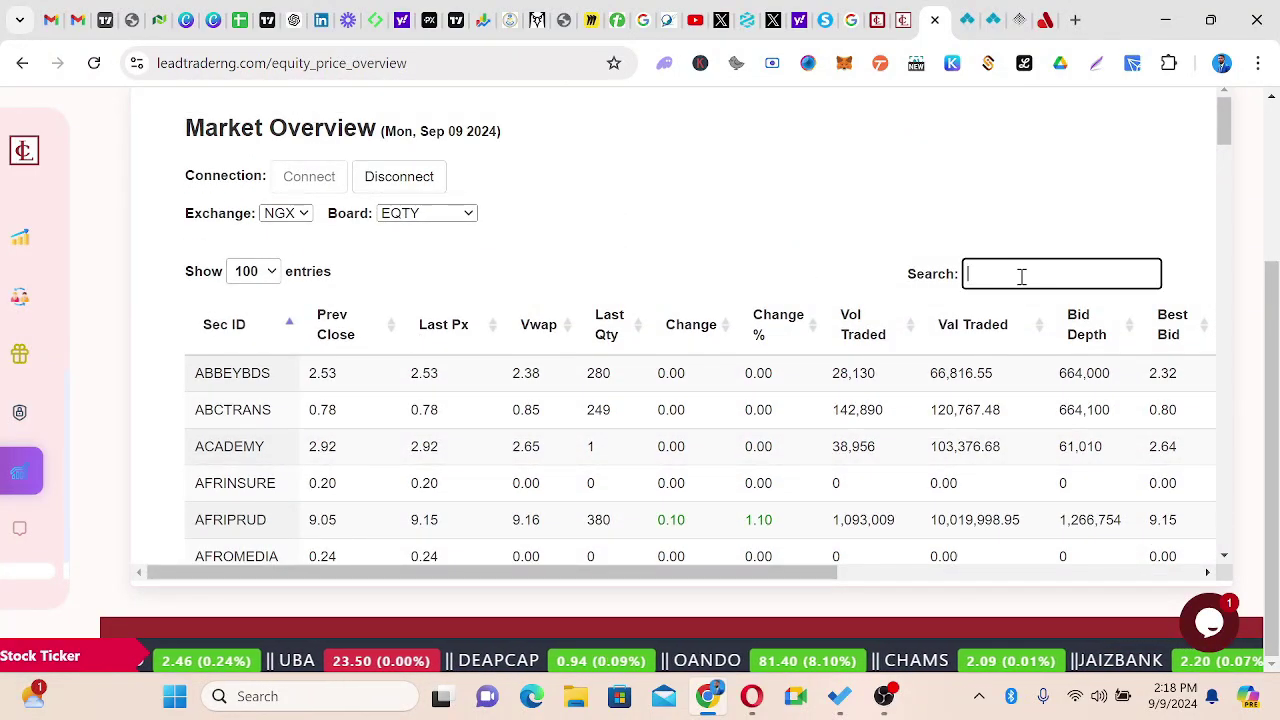
text(jb)
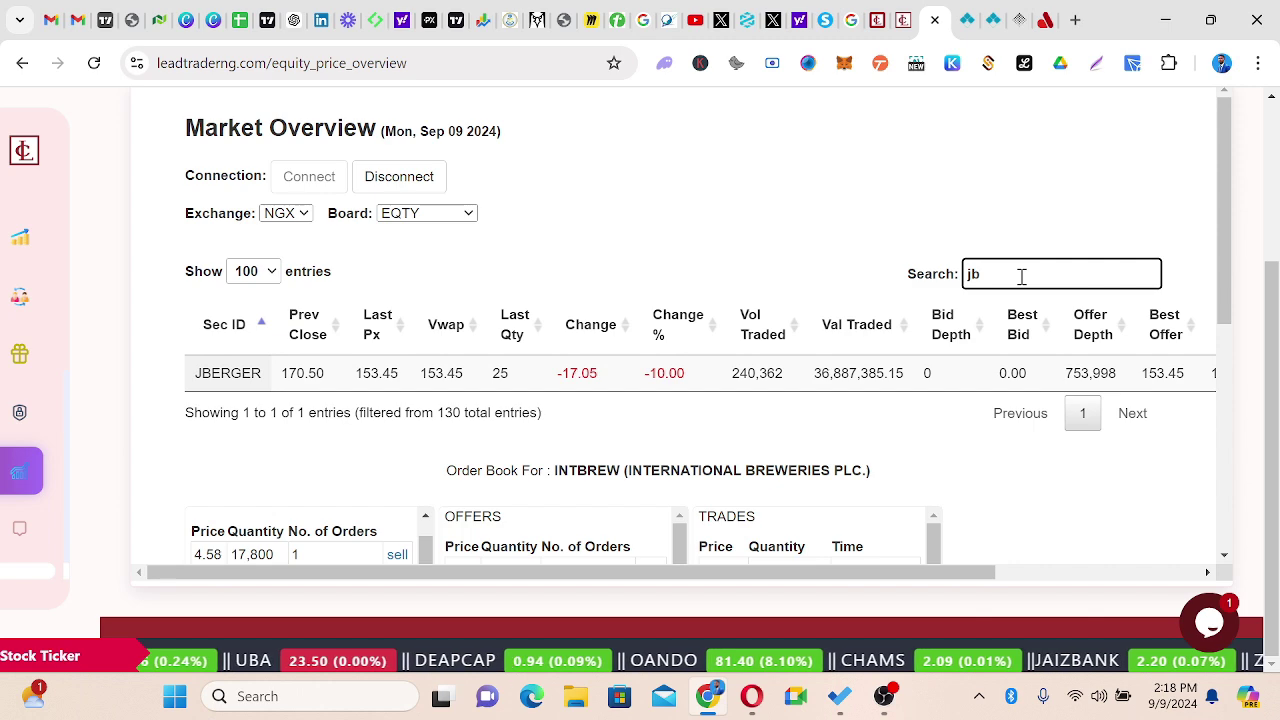
click(236, 373)
scroll(737, 440, down, 3)
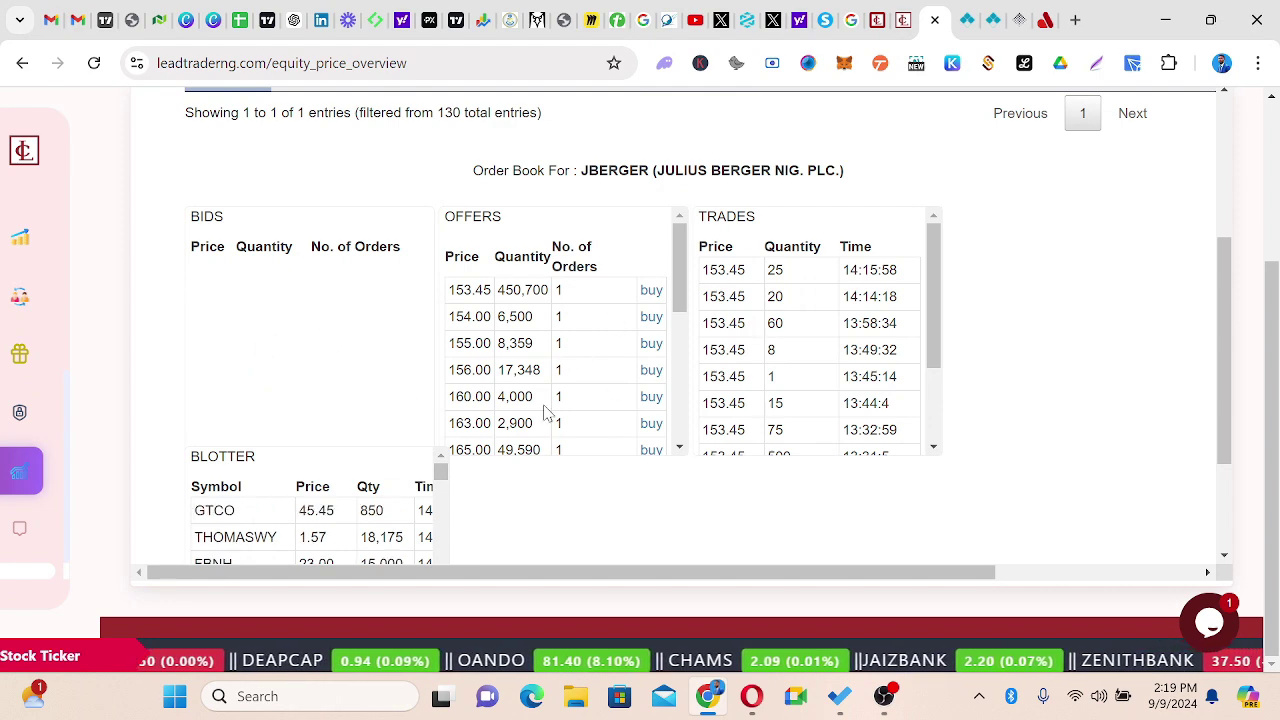
scroll(606, 380, down, 3)
scroll(566, 470, down, 2)
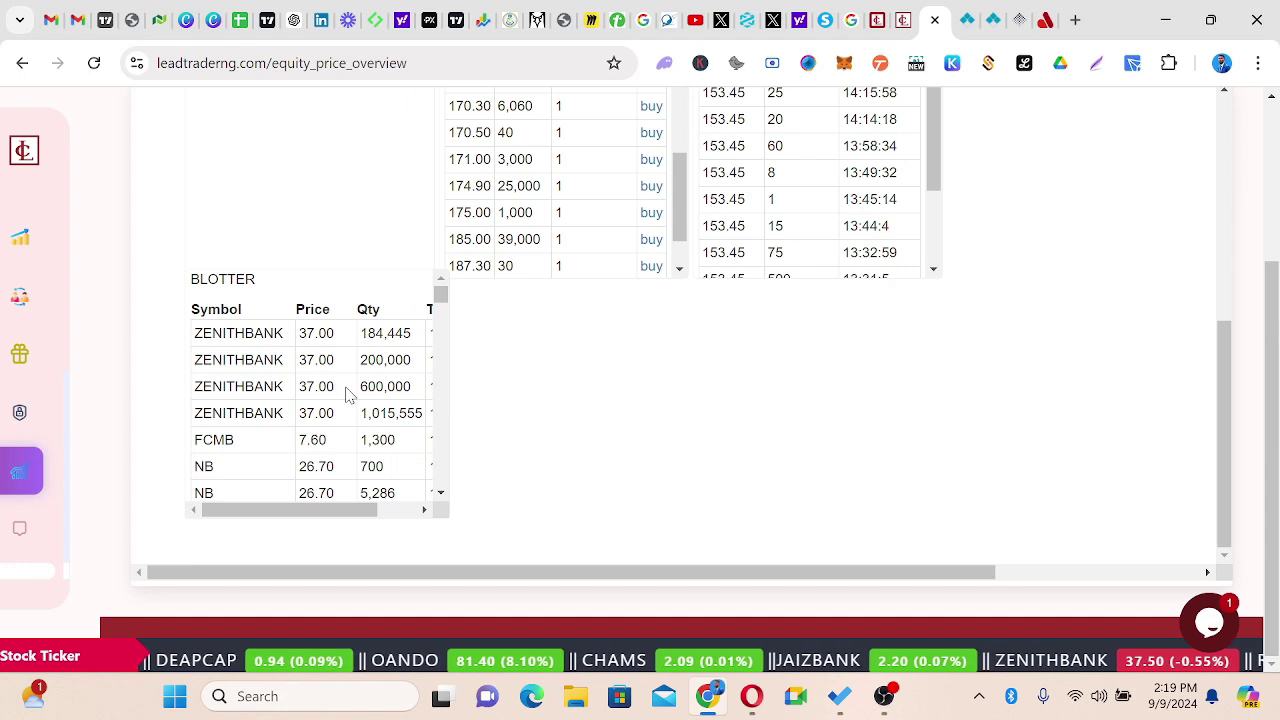
scroll(797, 438, up, 3)
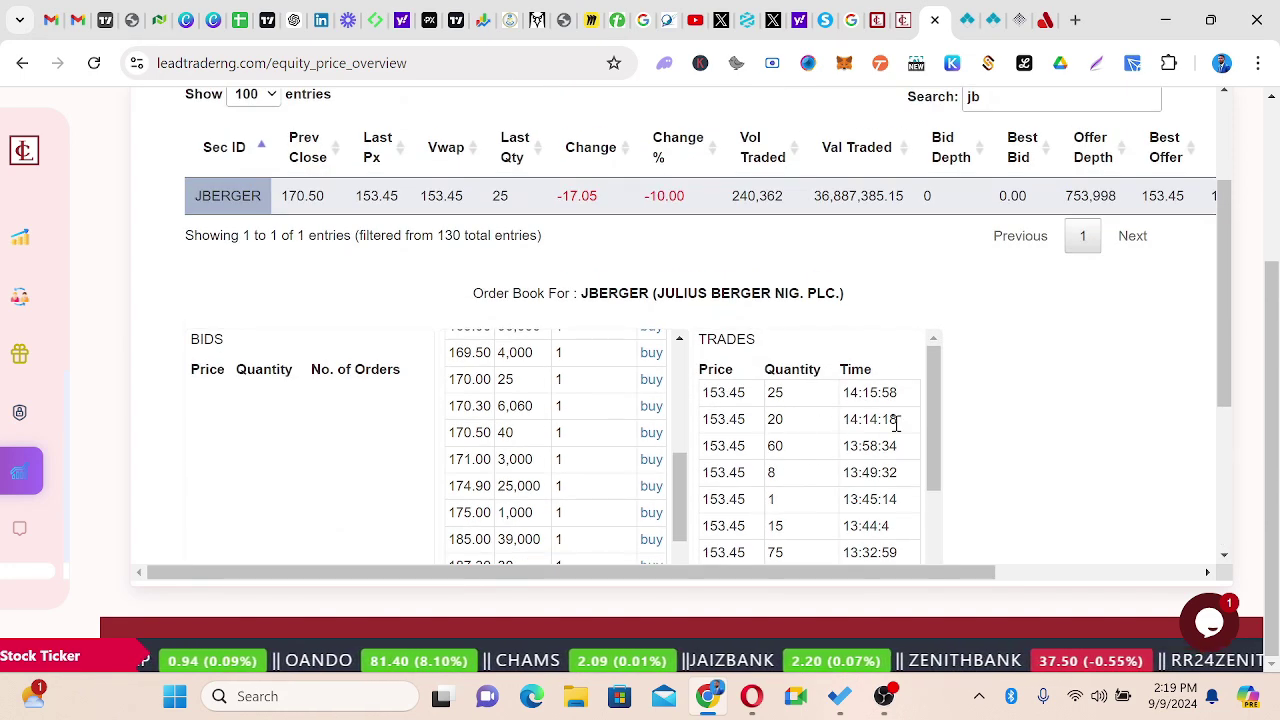
scroll(860, 440, down, 3)
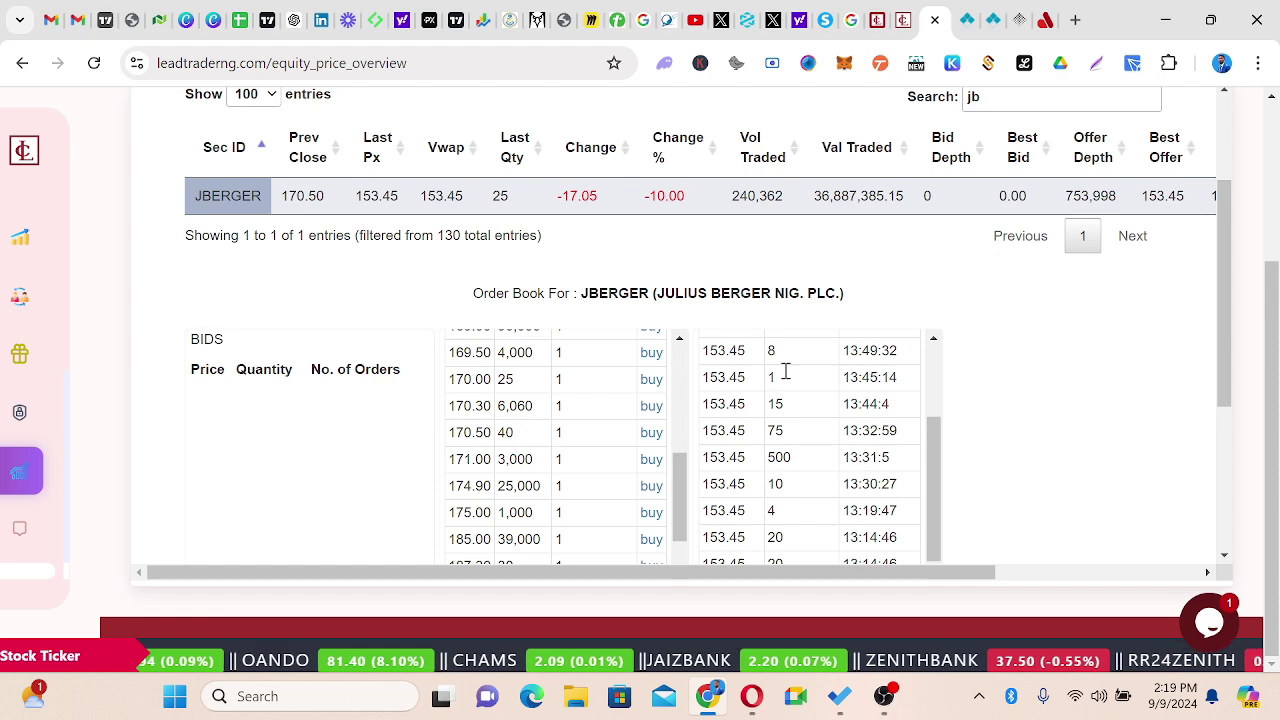
scroll(835, 470, down, 1)
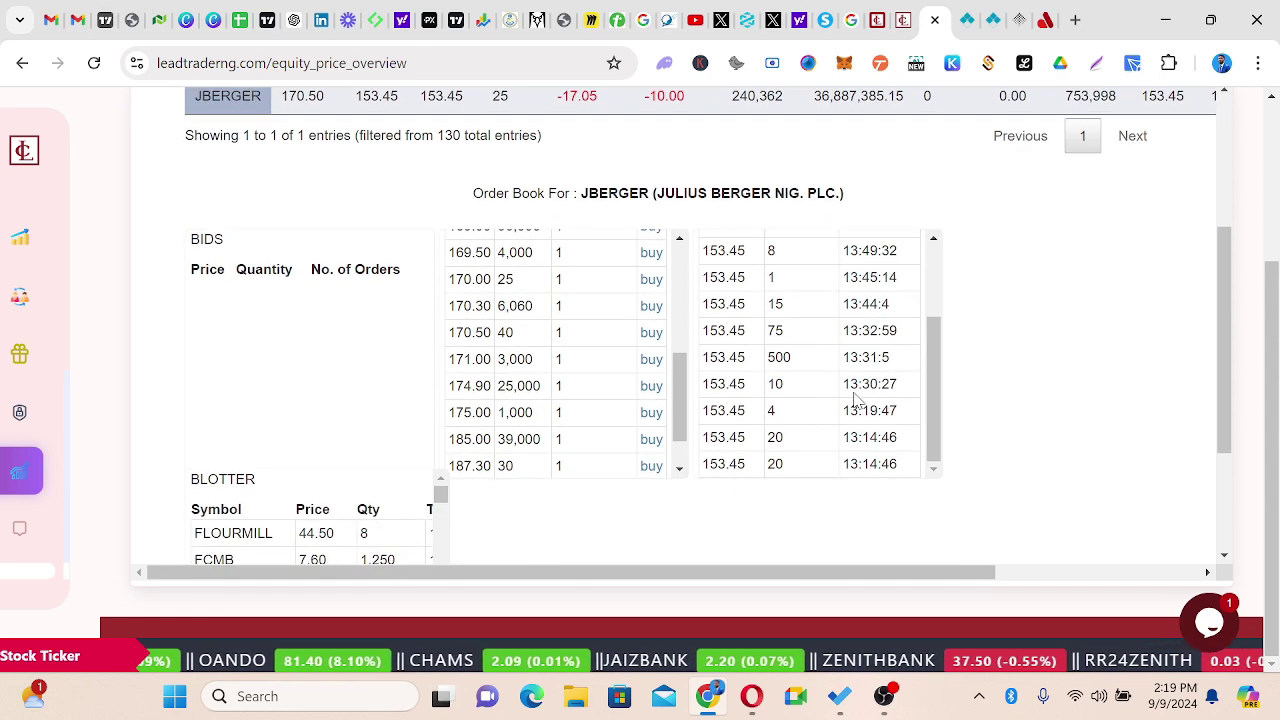
scroll(795, 410, up, 3)
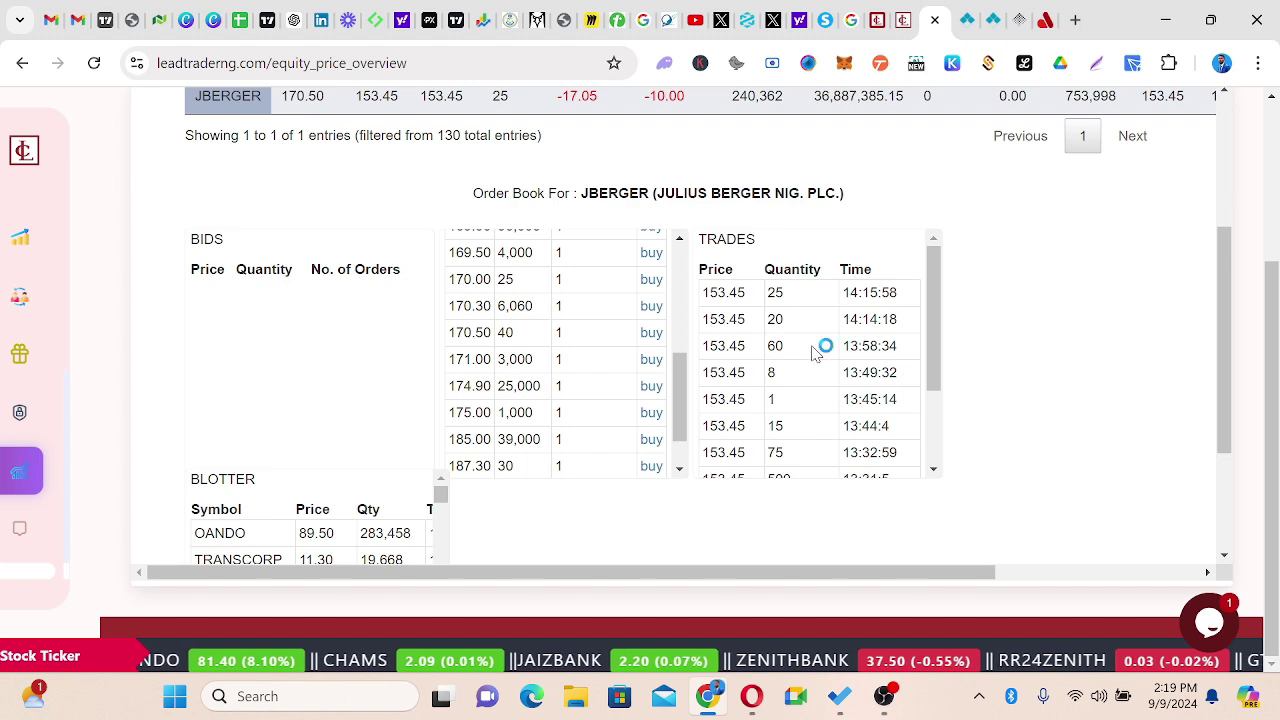
scroll(830, 360, up, 1)
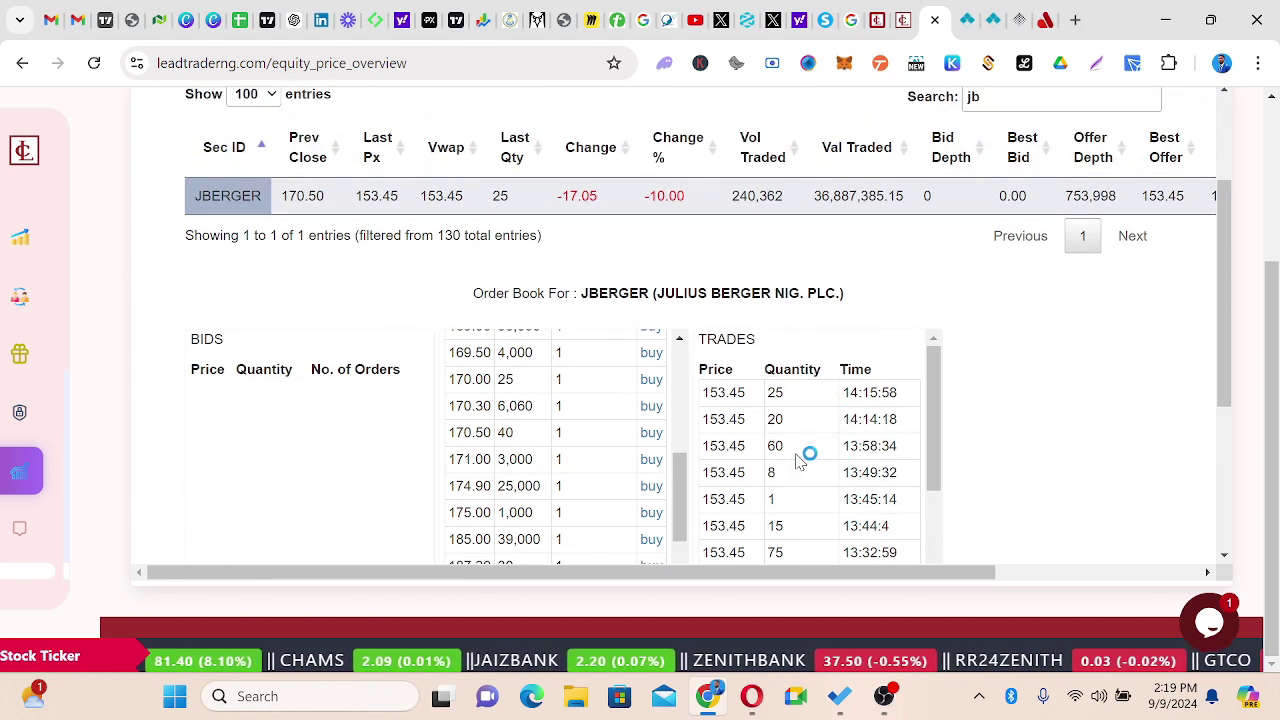
scroll(805, 455, down, 1)
scroll(830, 514, down, 1)
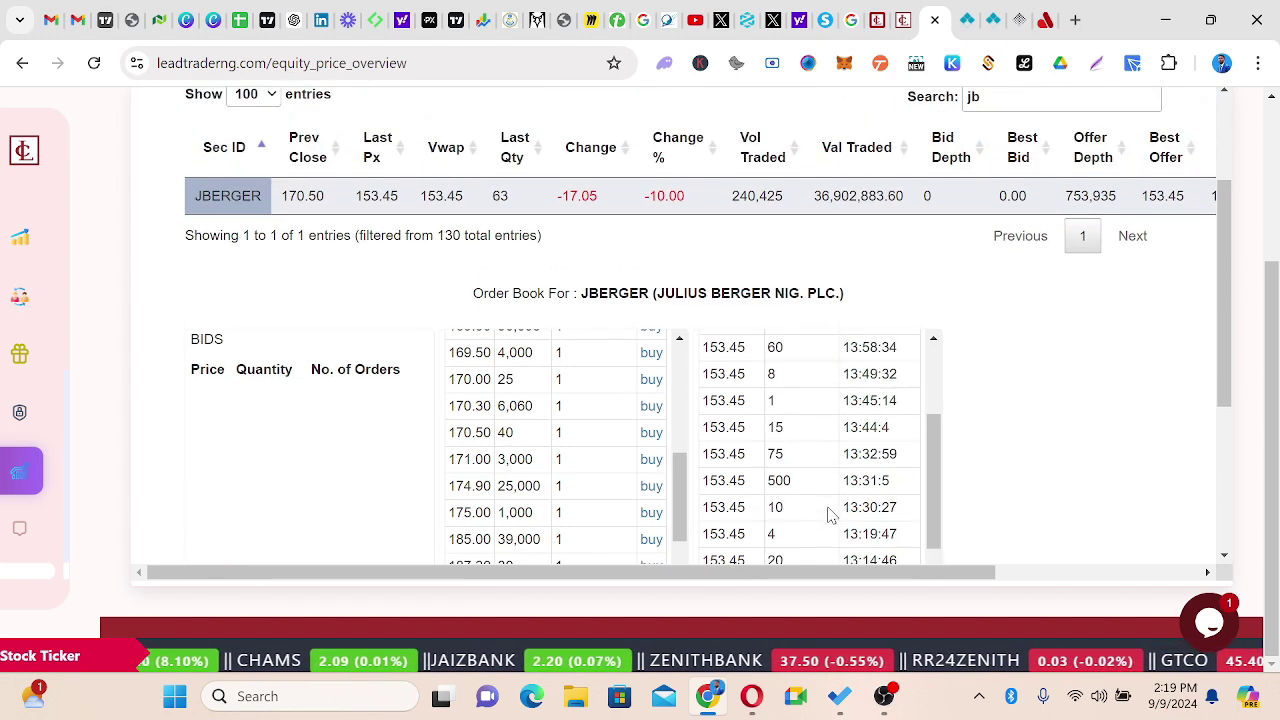
scroll(823, 443, up, 2)
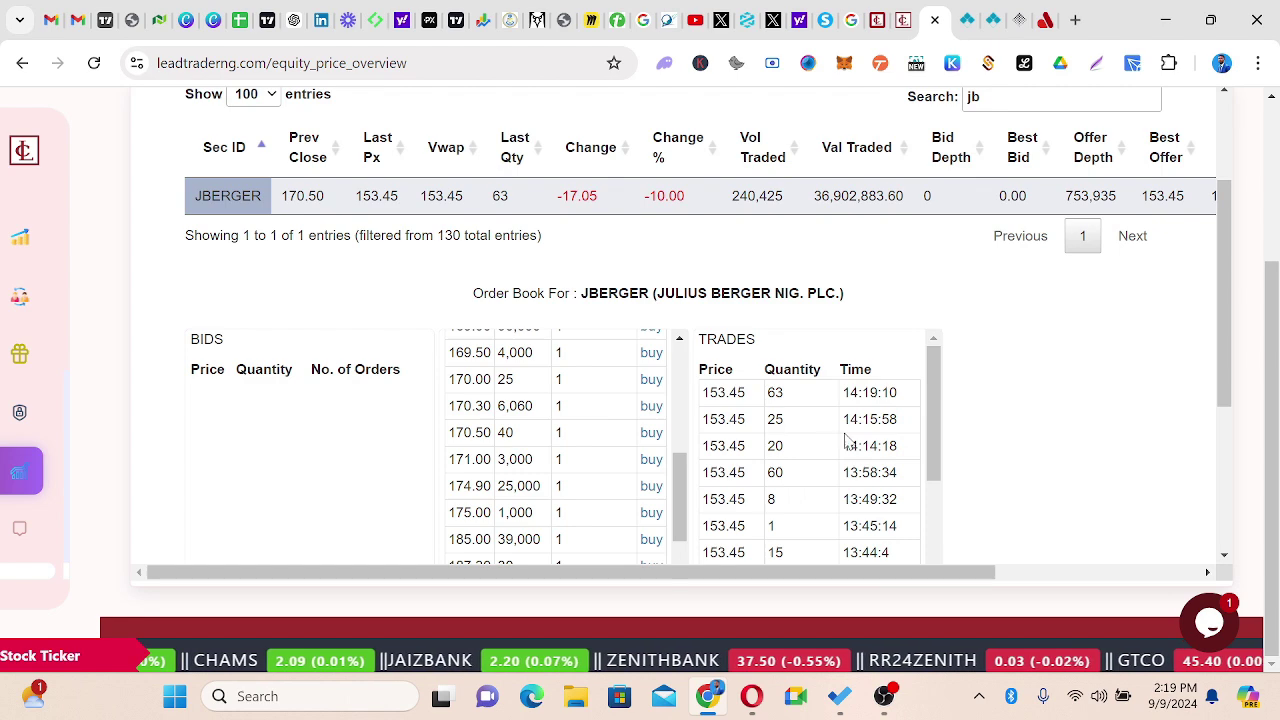
scroll(1065, 402, up, 2)
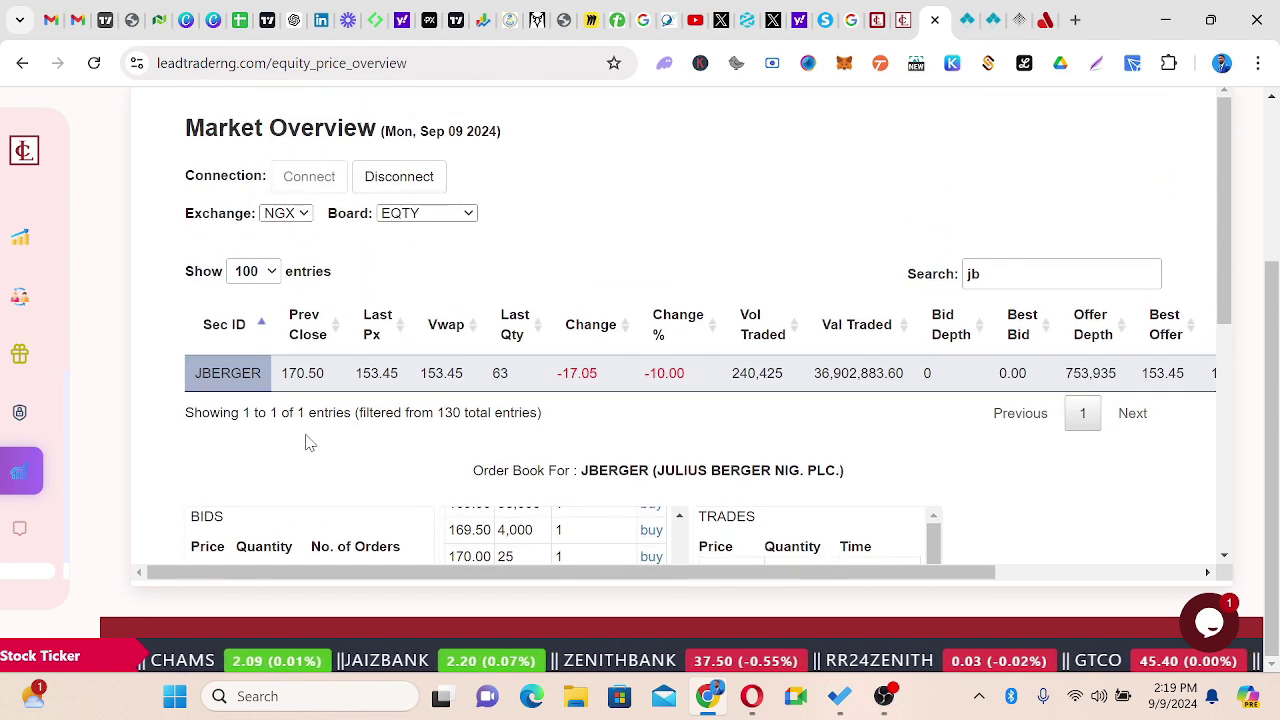
mouse_move(160, 445)
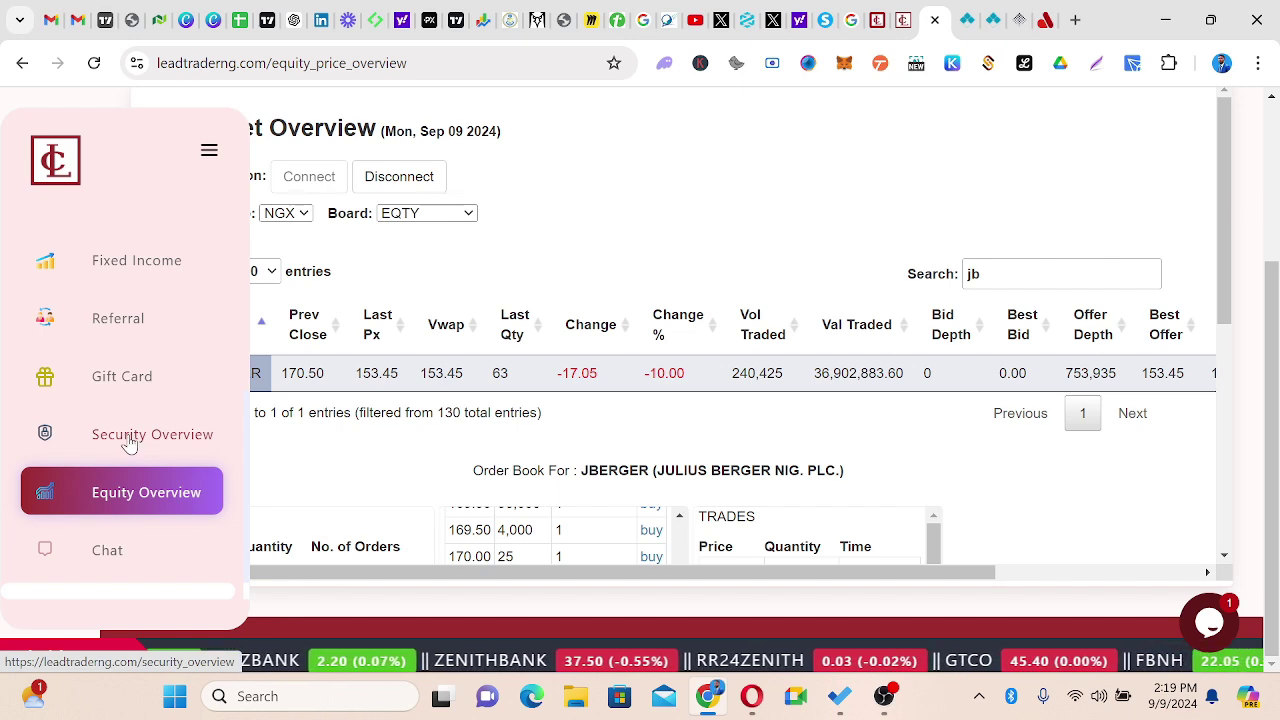
Open Security Overview, showing ZENITHBANK at ₦36.95 with last trade quantity 55,000
click(129, 449)
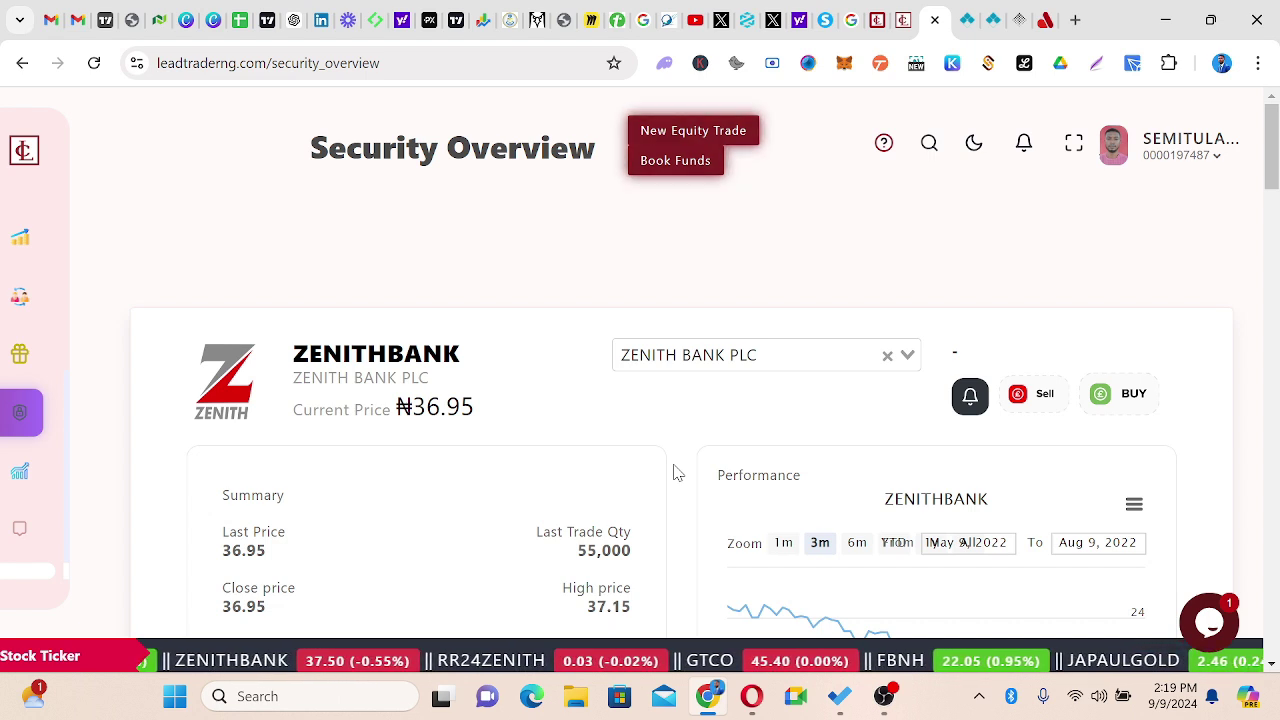
mouse_move(46, 483)
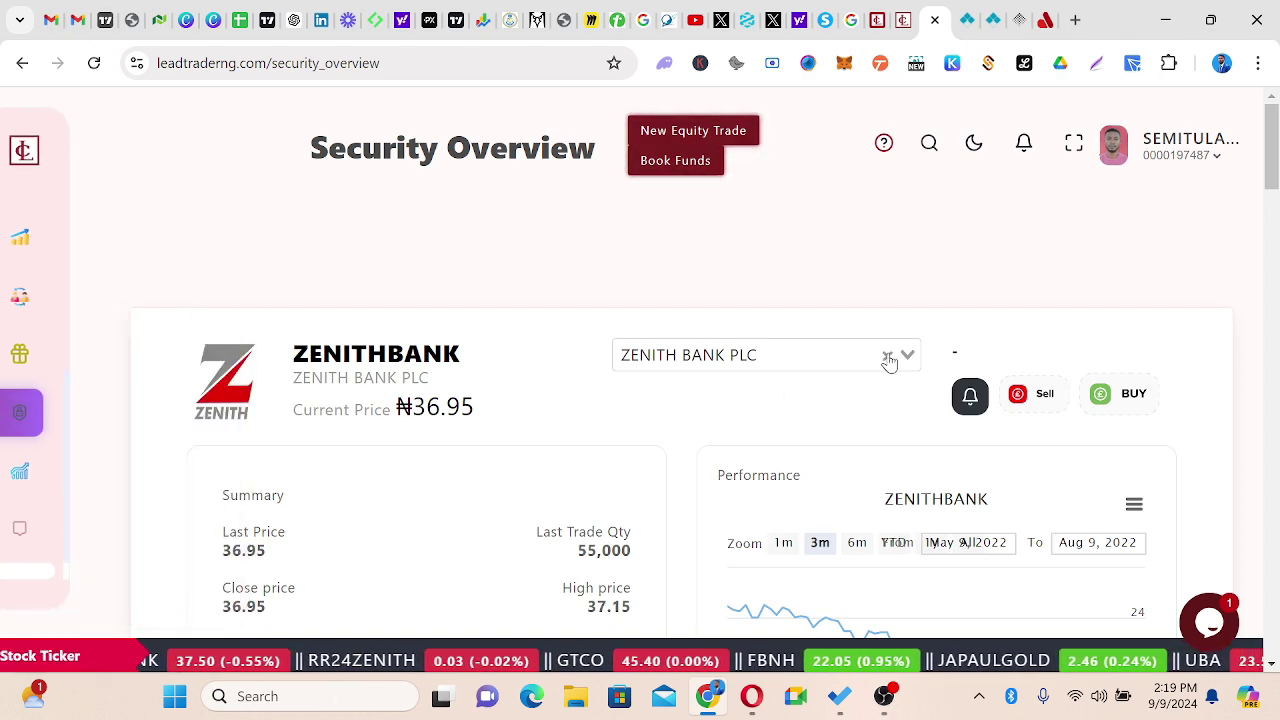
Replace Zenith Bank with INTERNATIONAL BREWERIES PLC. (INTBREW) by searching 'in' in the security list
click(888, 360)
click(903, 353)
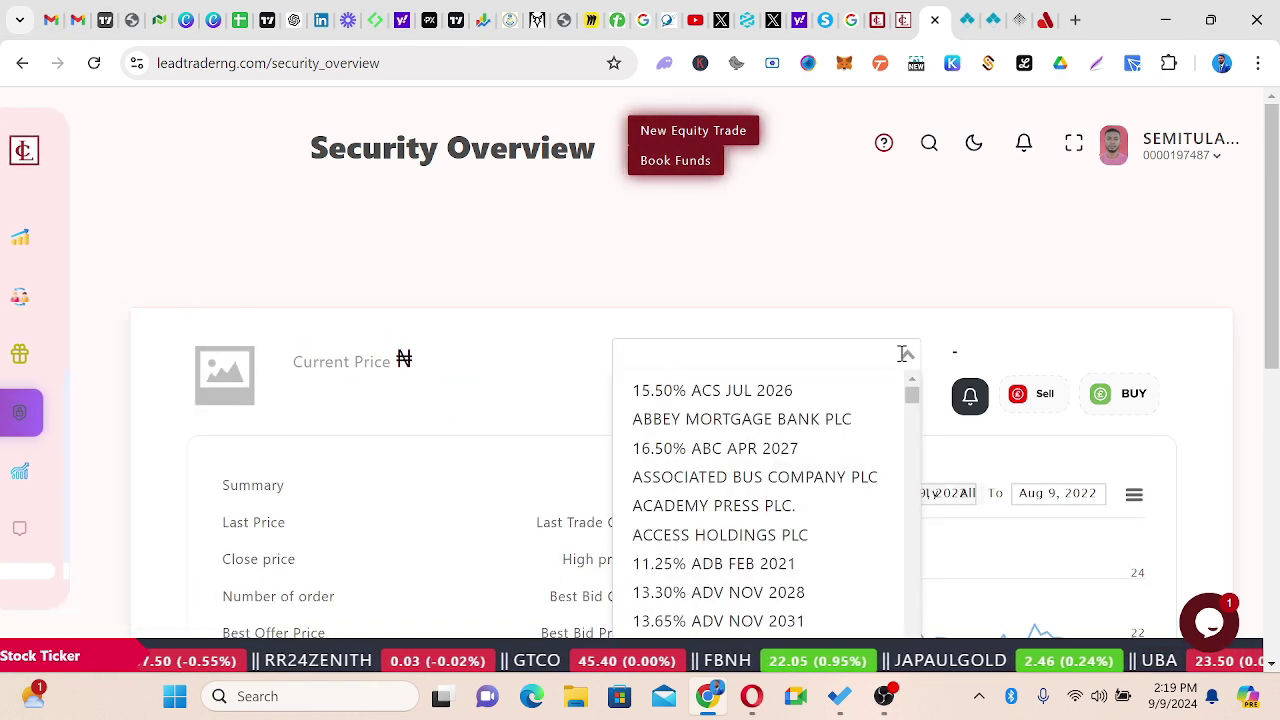
text(in)
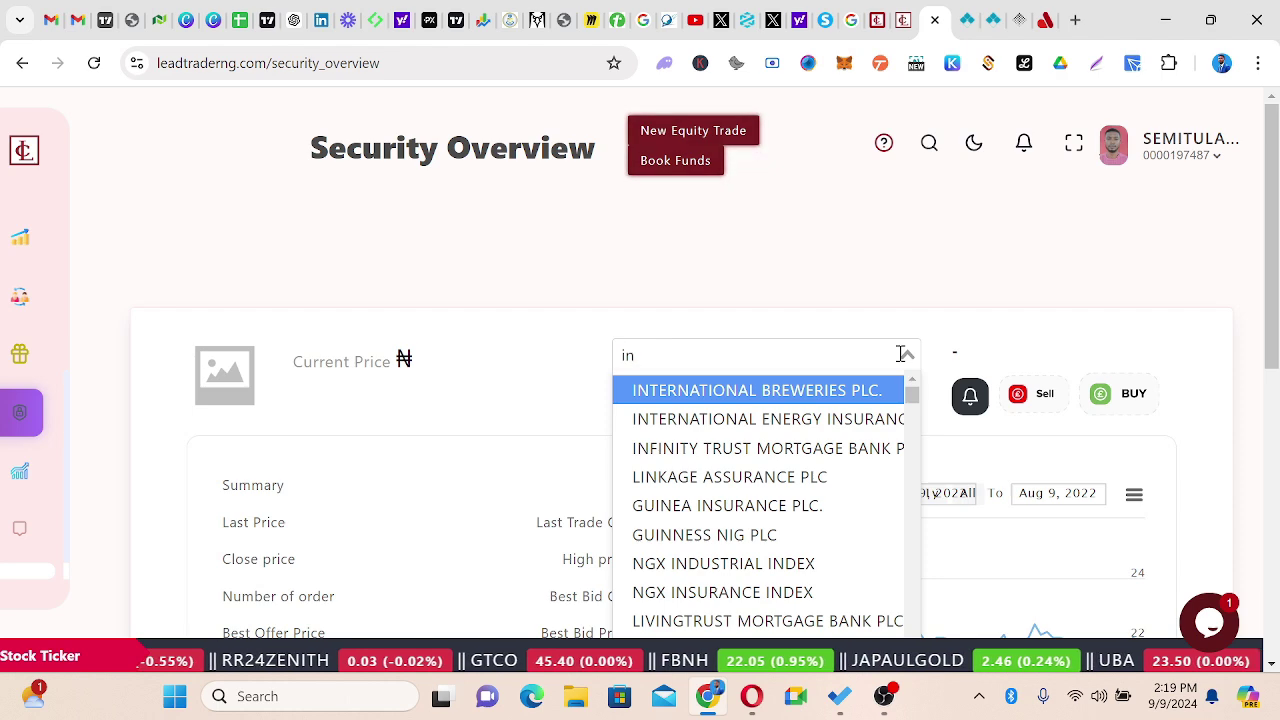
click(758, 392)
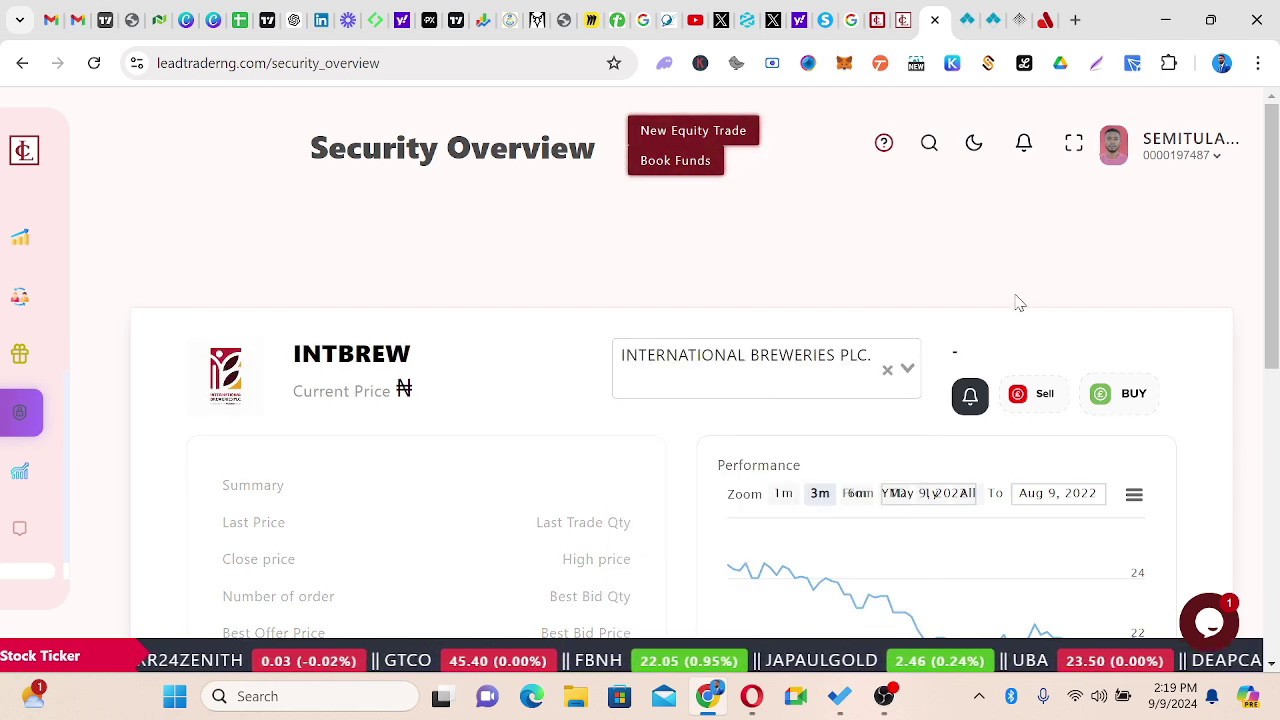
Scroll through INTBREW's summary figures, price chart and Traded table
scroll(1014, 300, down, 4)
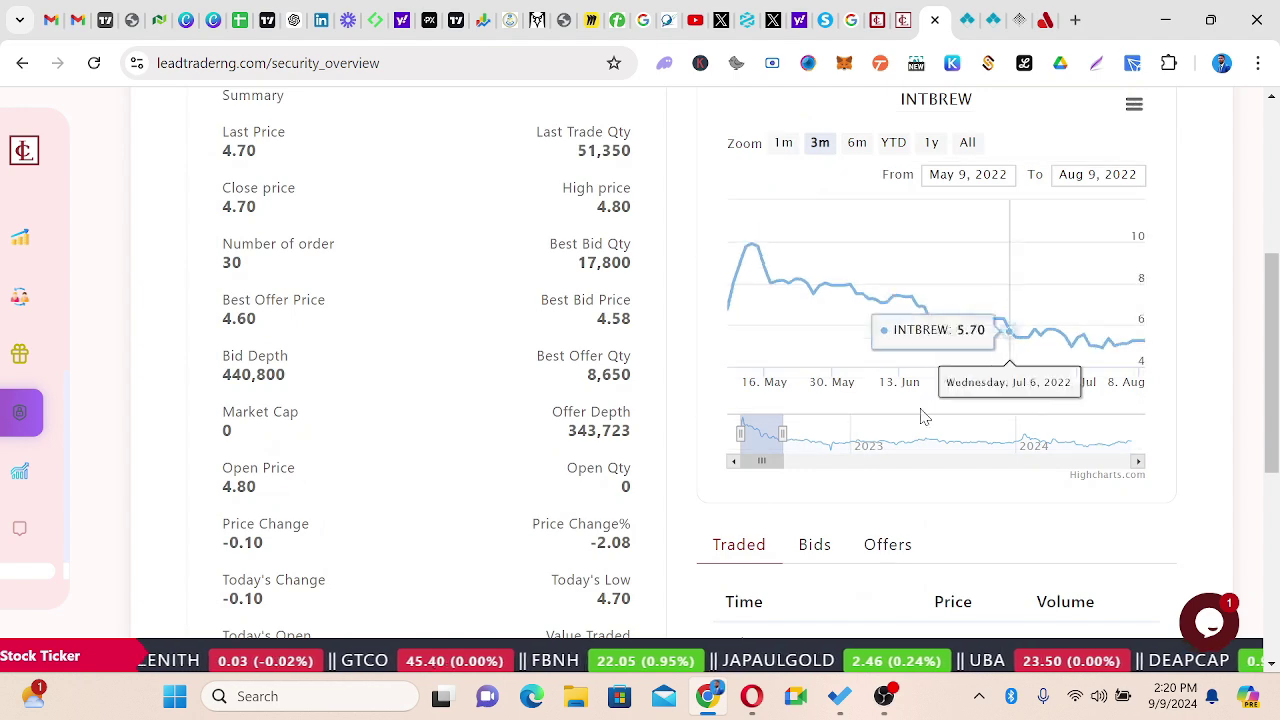
scroll(1183, 246, up, 3)
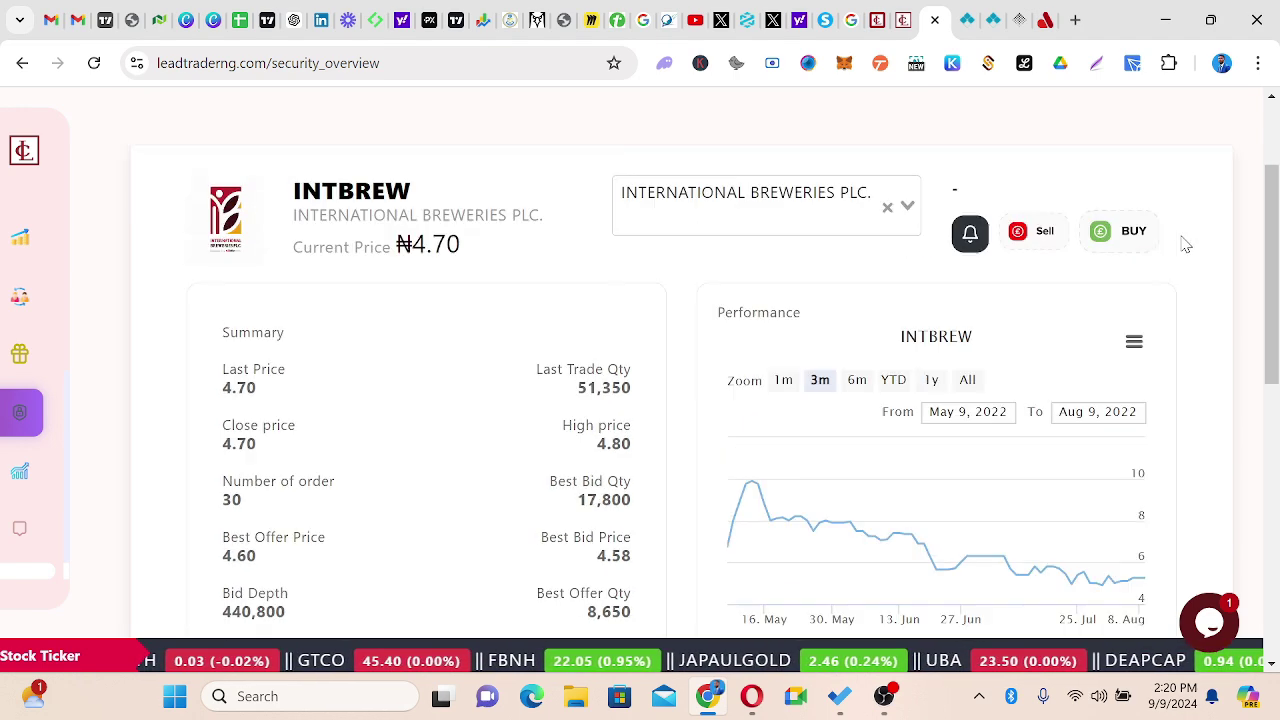
scroll(1185, 245, down, 3)
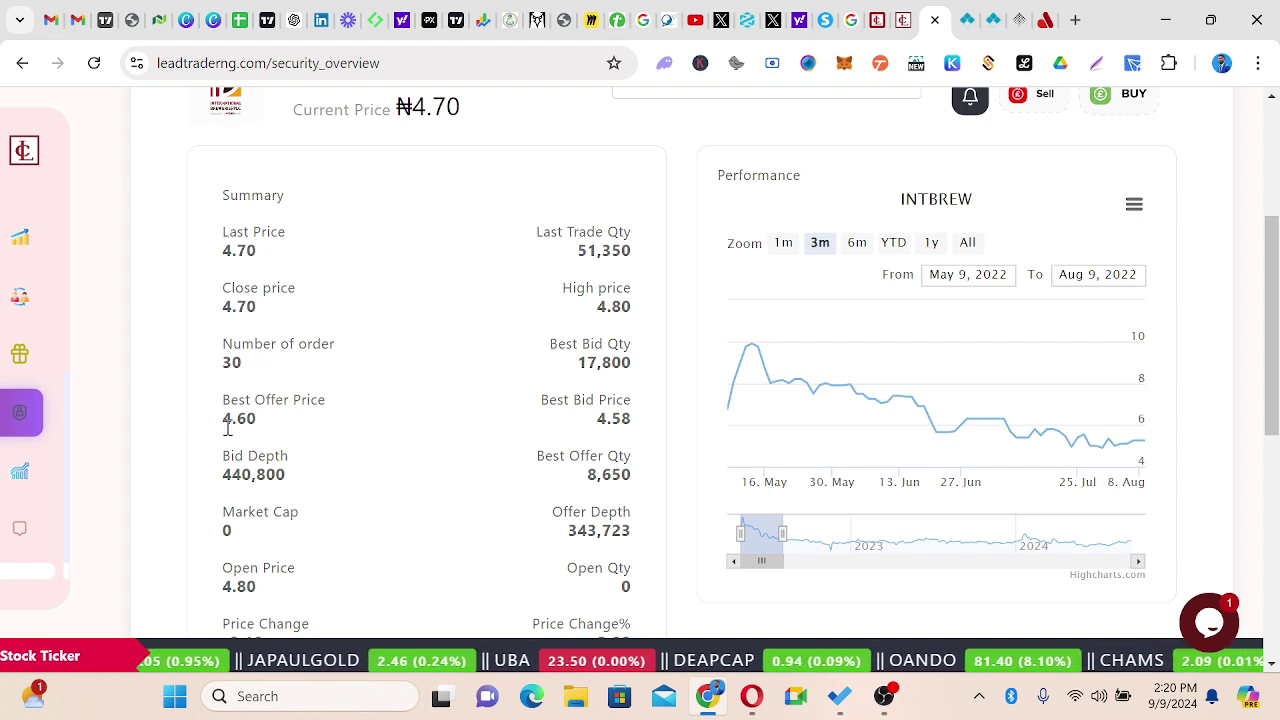
scroll(480, 443, down, 2)
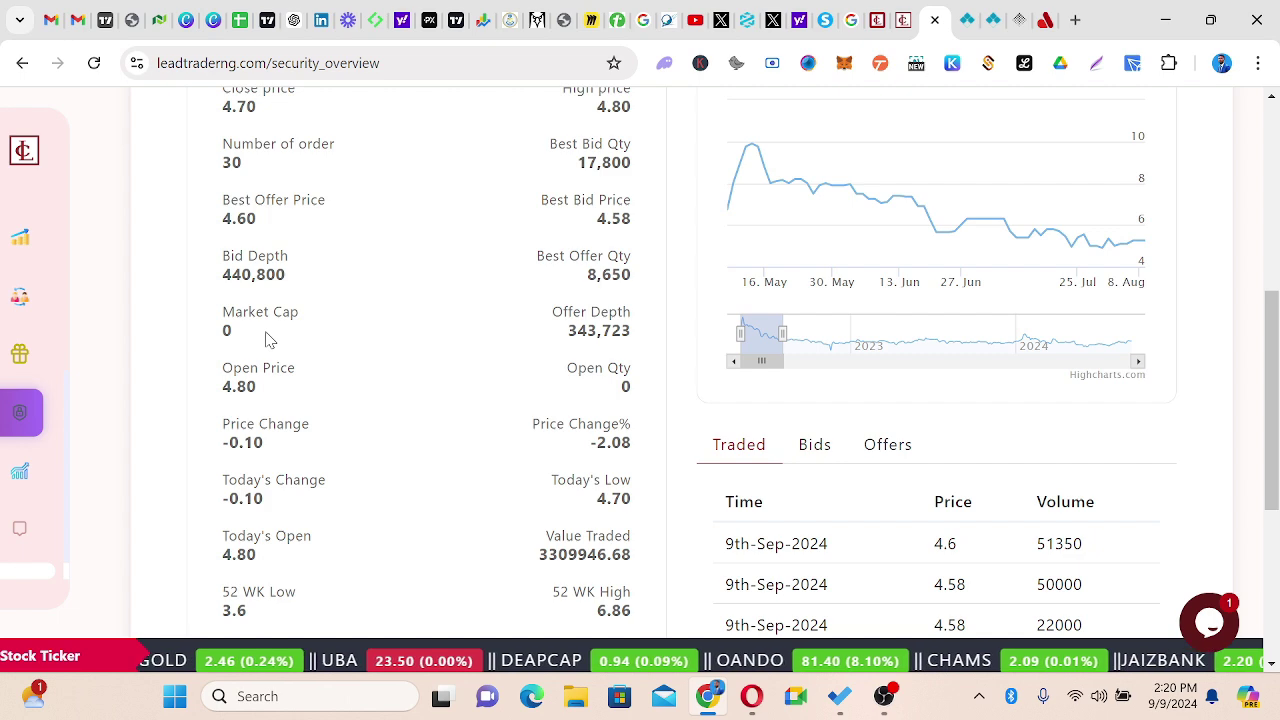
scroll(268, 340, down, 1)
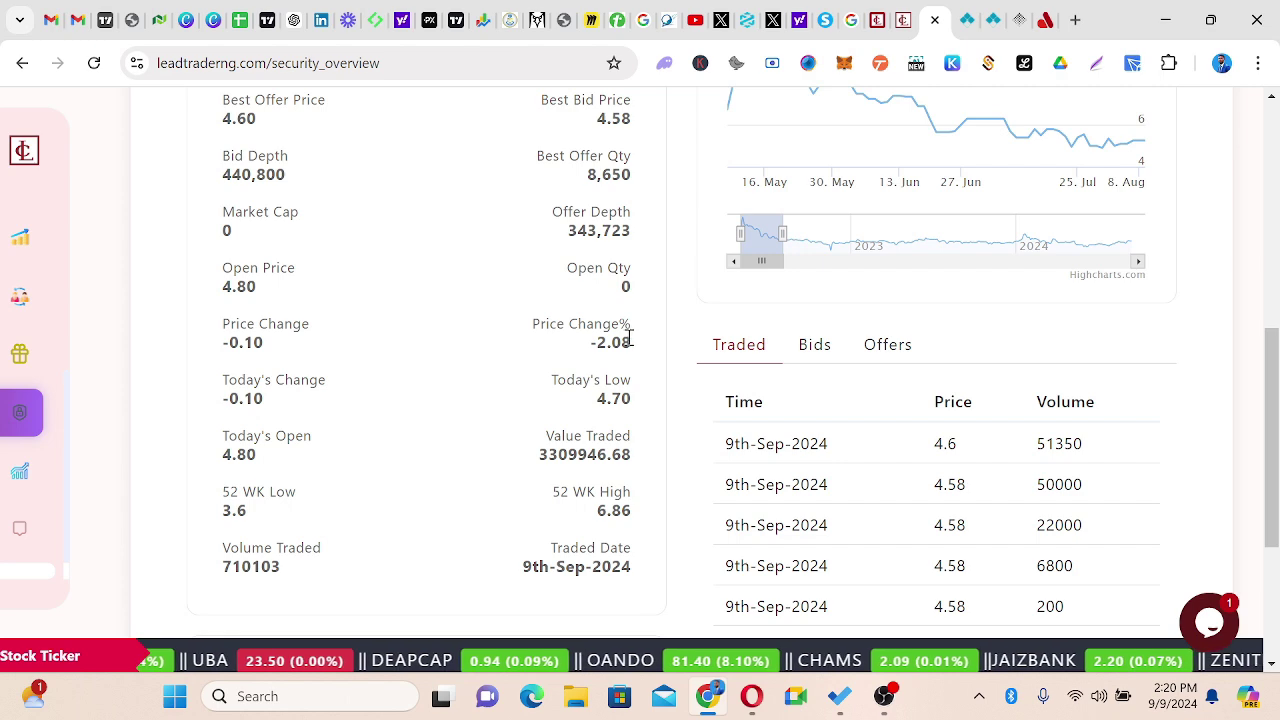
scroll(287, 342, down, 1)
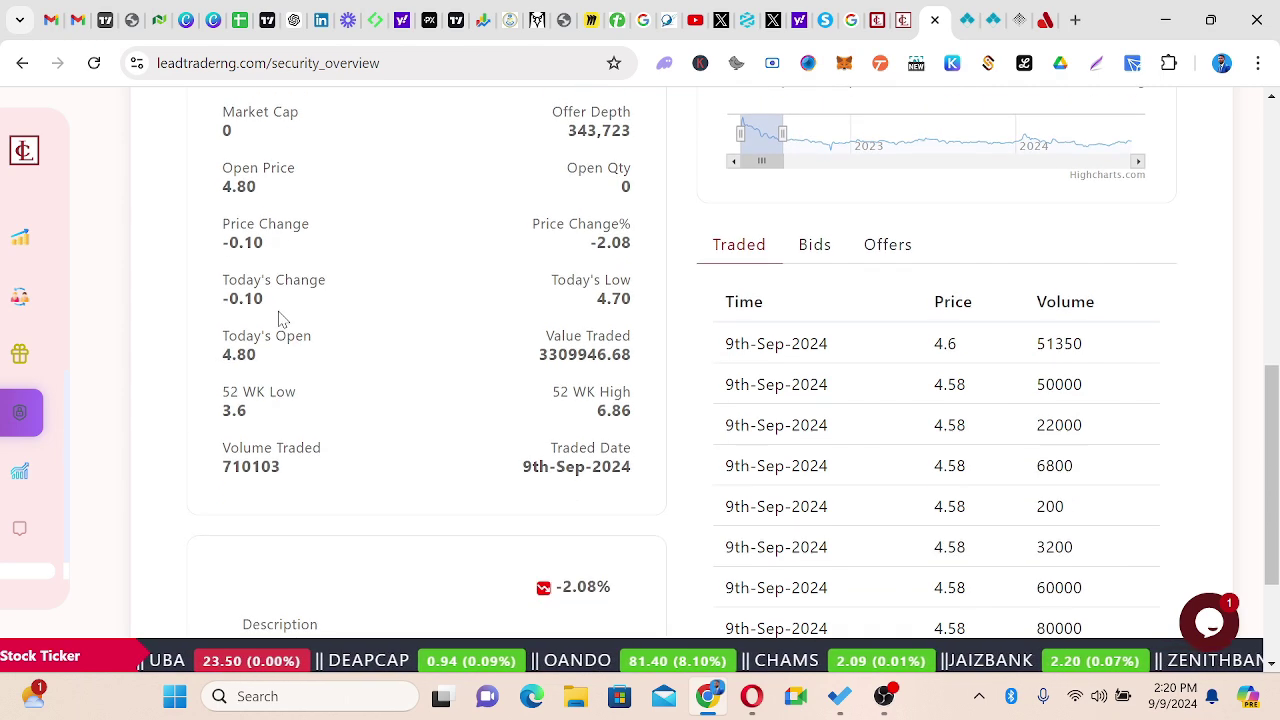
scroll(545, 340, down, 1)
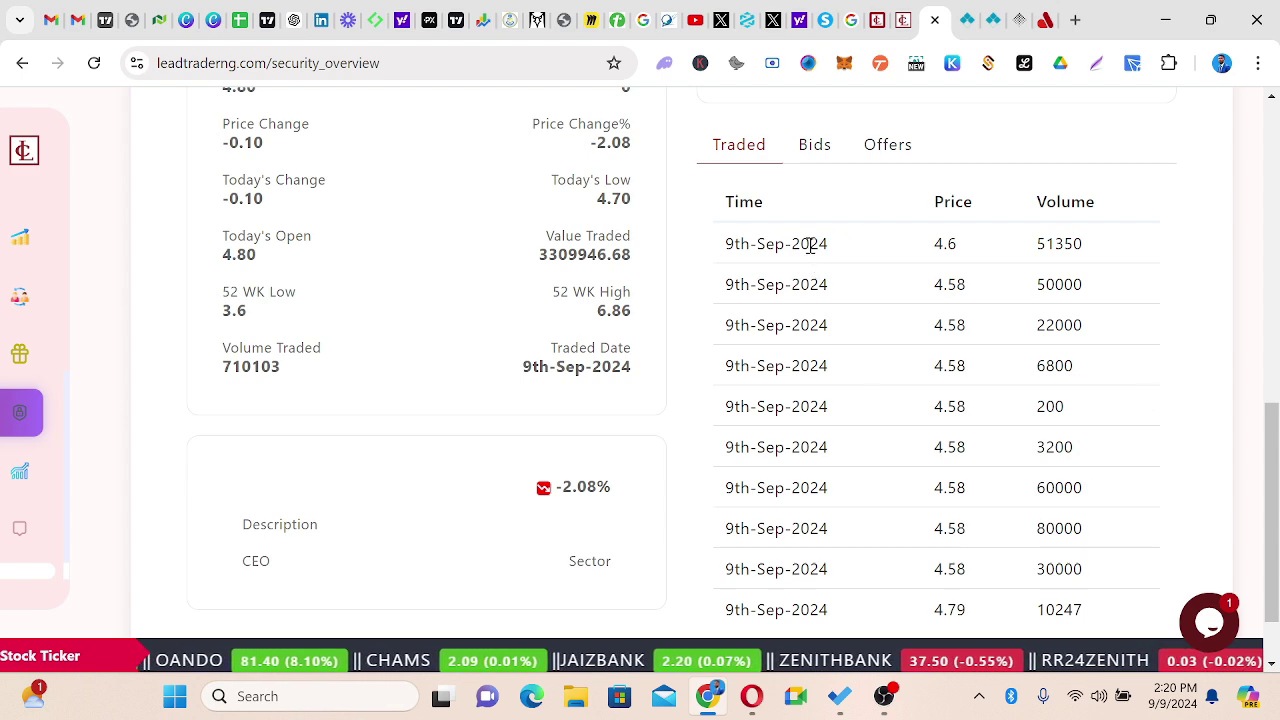
scroll(812, 275, down, 1)
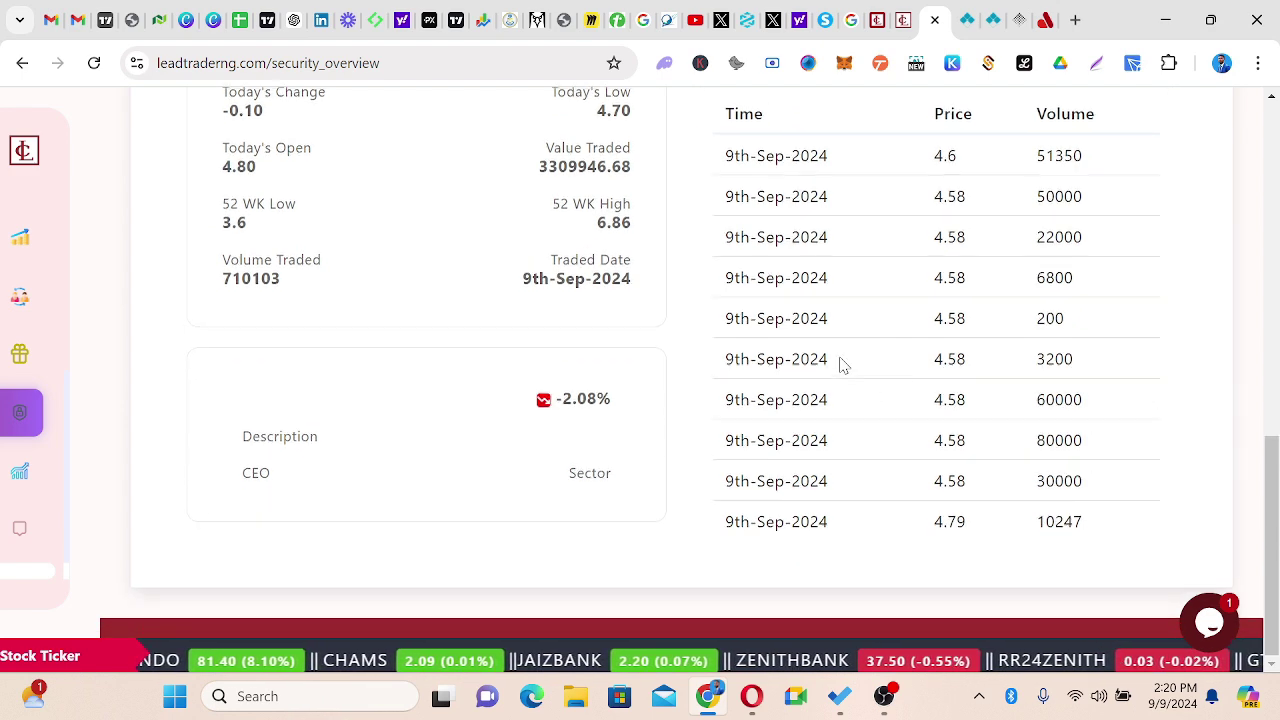
scroll(815, 356, up, 2)
scroll(797, 355, down, 1)
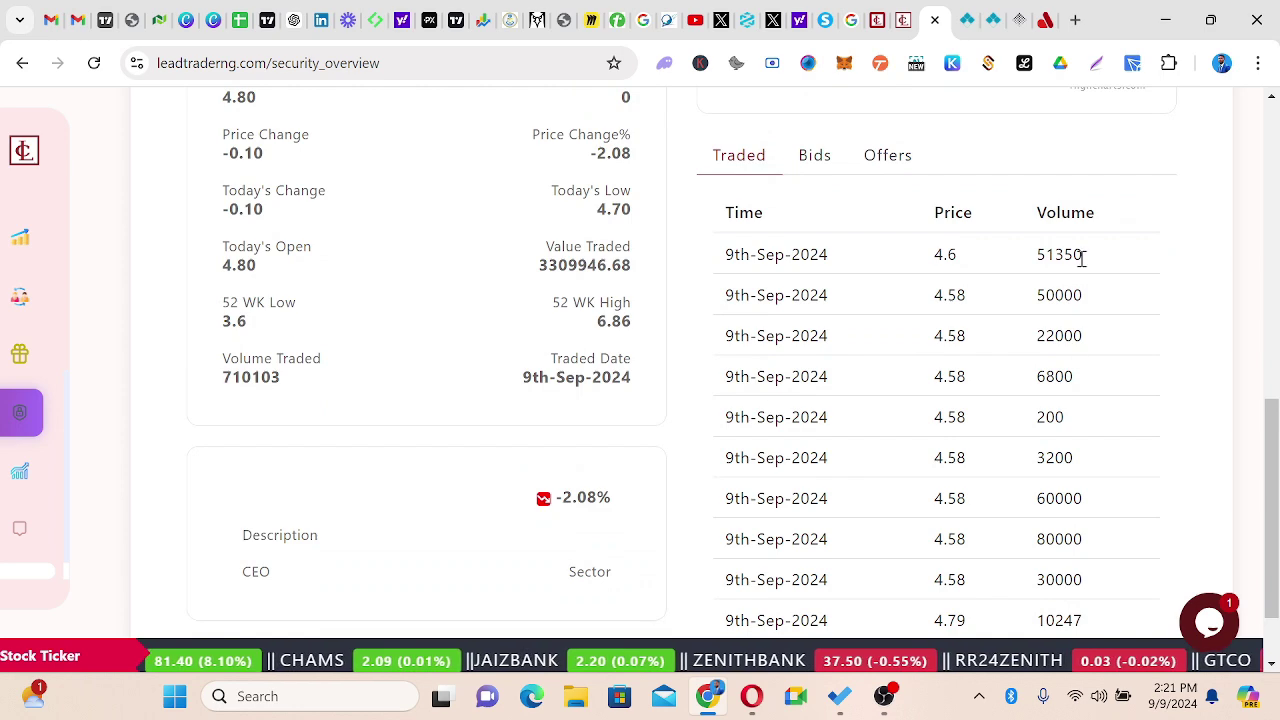
scroll(822, 483, down, 1)
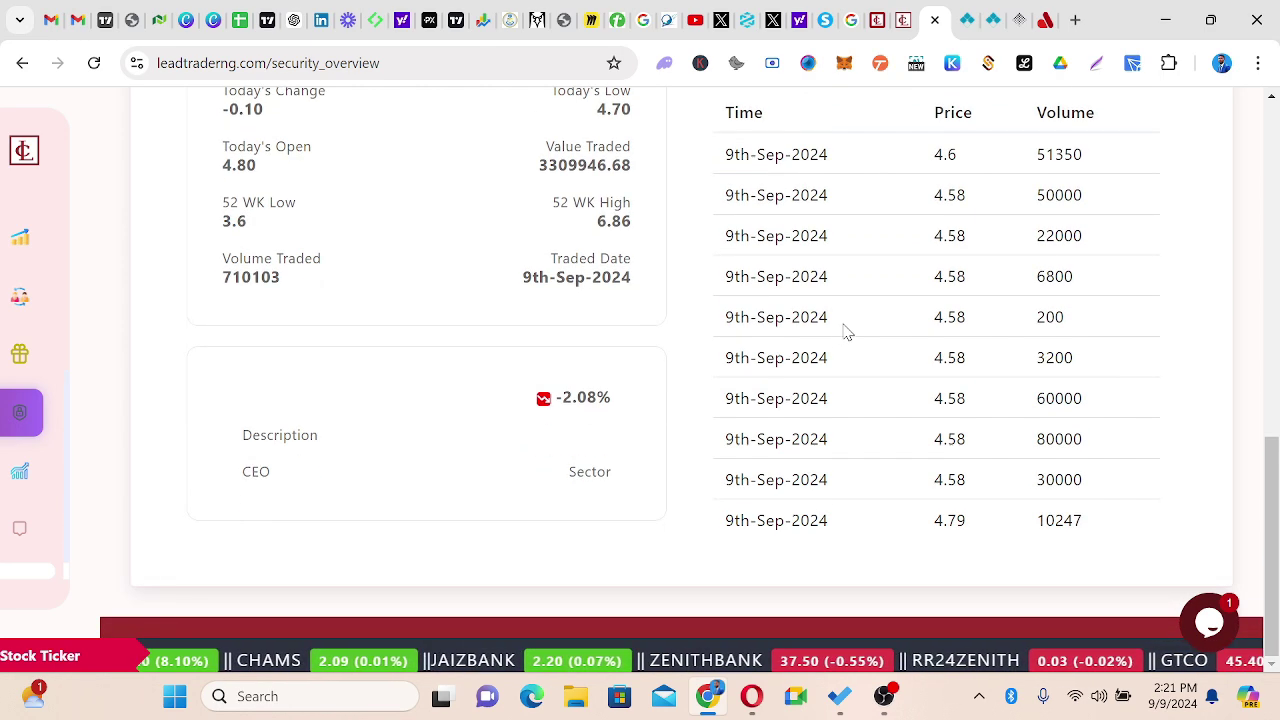
scroll(843, 354, up, 3)
Show INTBREW's outstanding bids and scroll through them
click(816, 357)
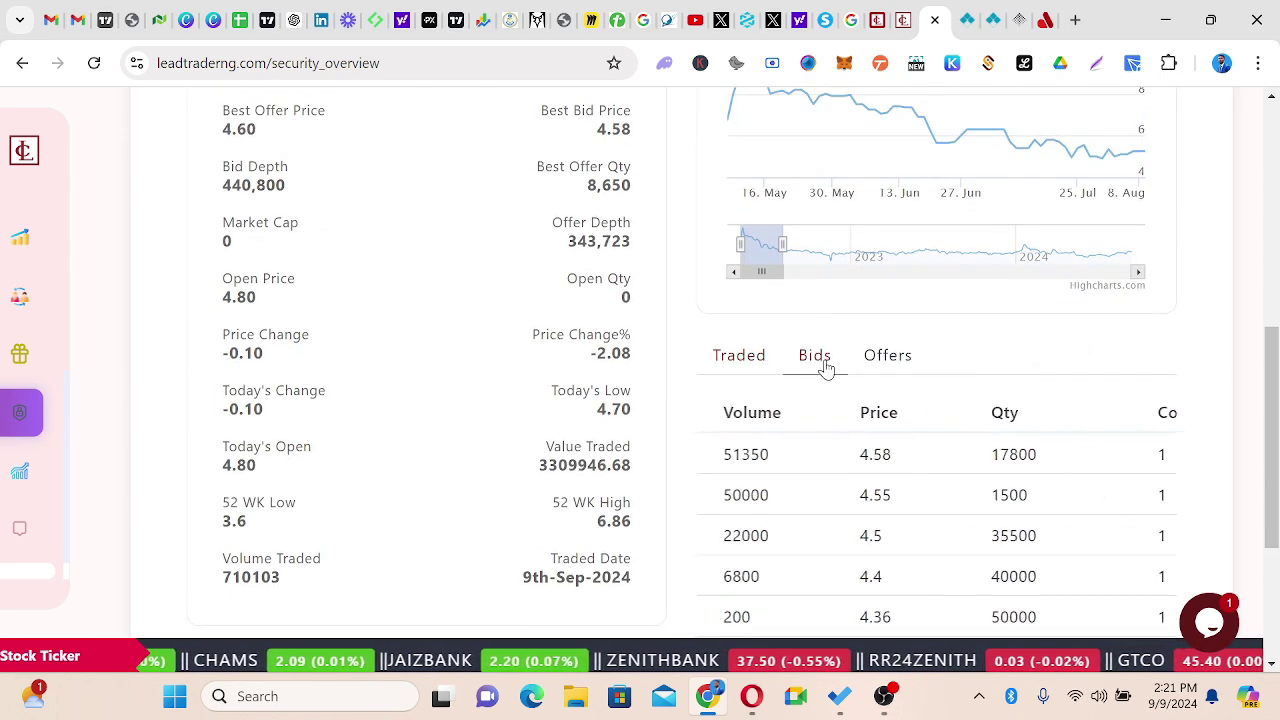
scroll(1020, 378, down, 1)
scroll(1030, 377, down, 2)
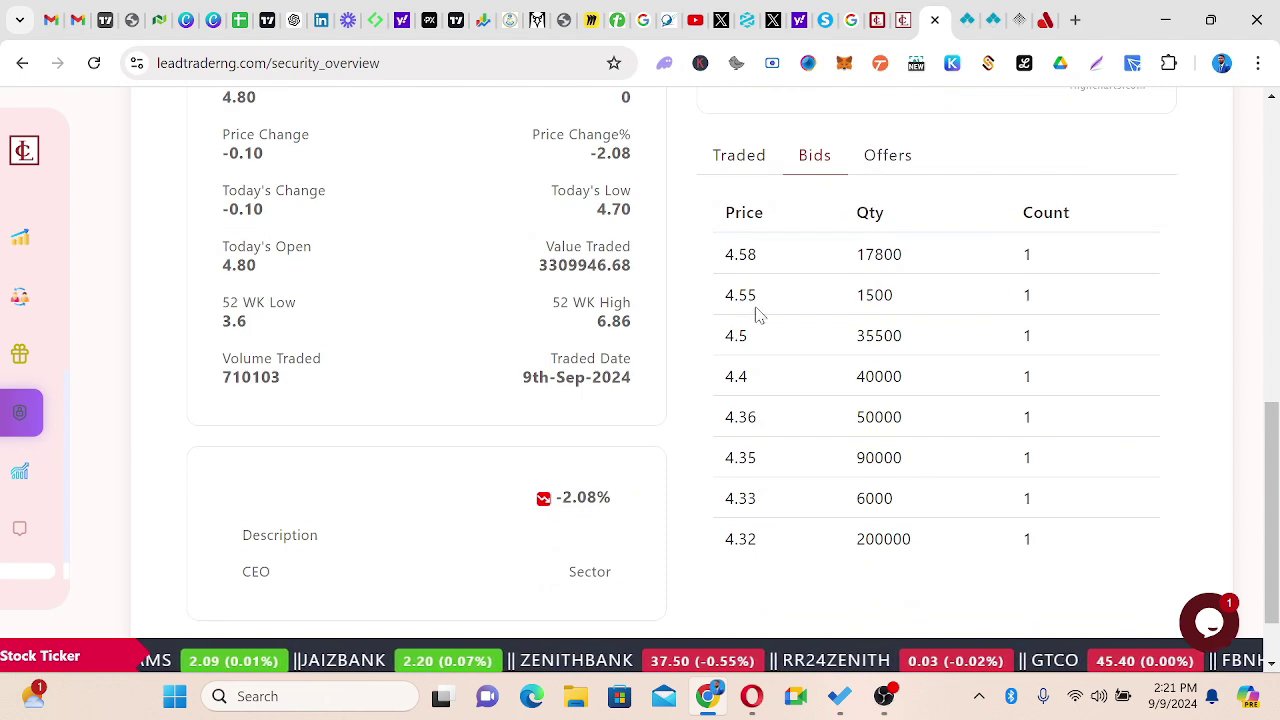
scroll(780, 334, up, 2)
Review INTBREW's outstanding offers, then start a buy order for INTBREW
click(889, 357)
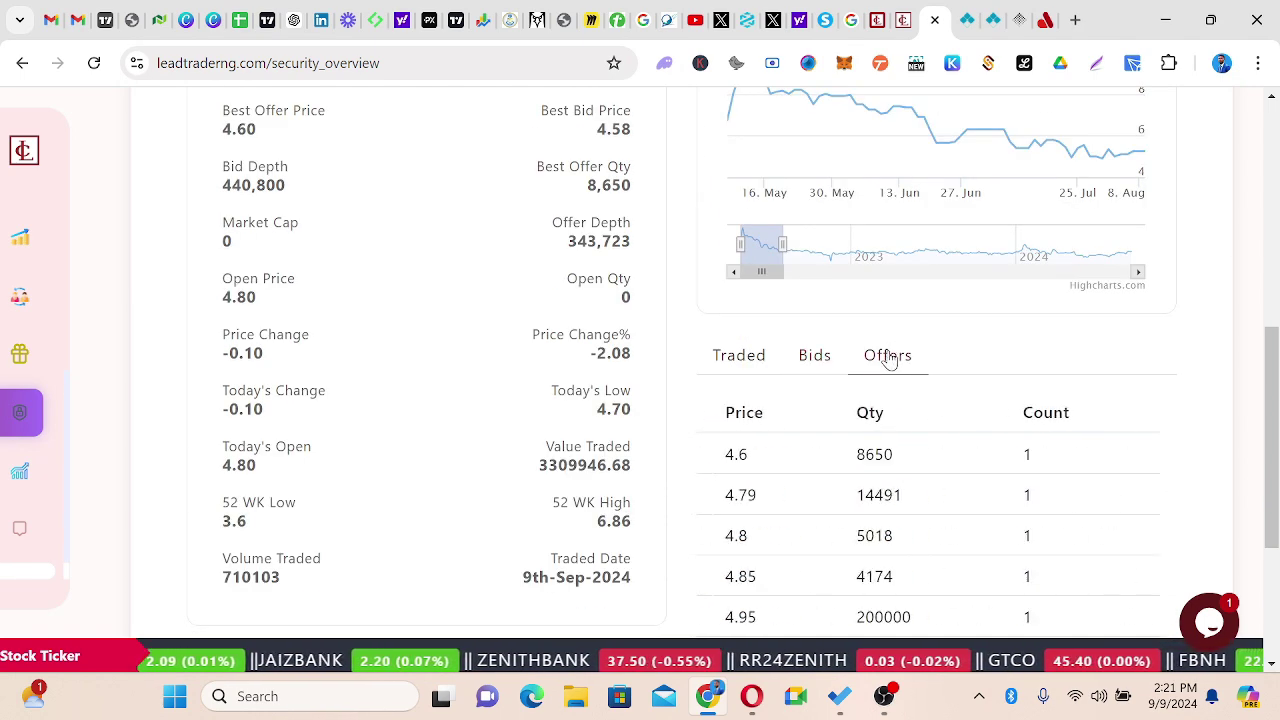
scroll(952, 364, down, 1)
scroll(882, 461, down, 2)
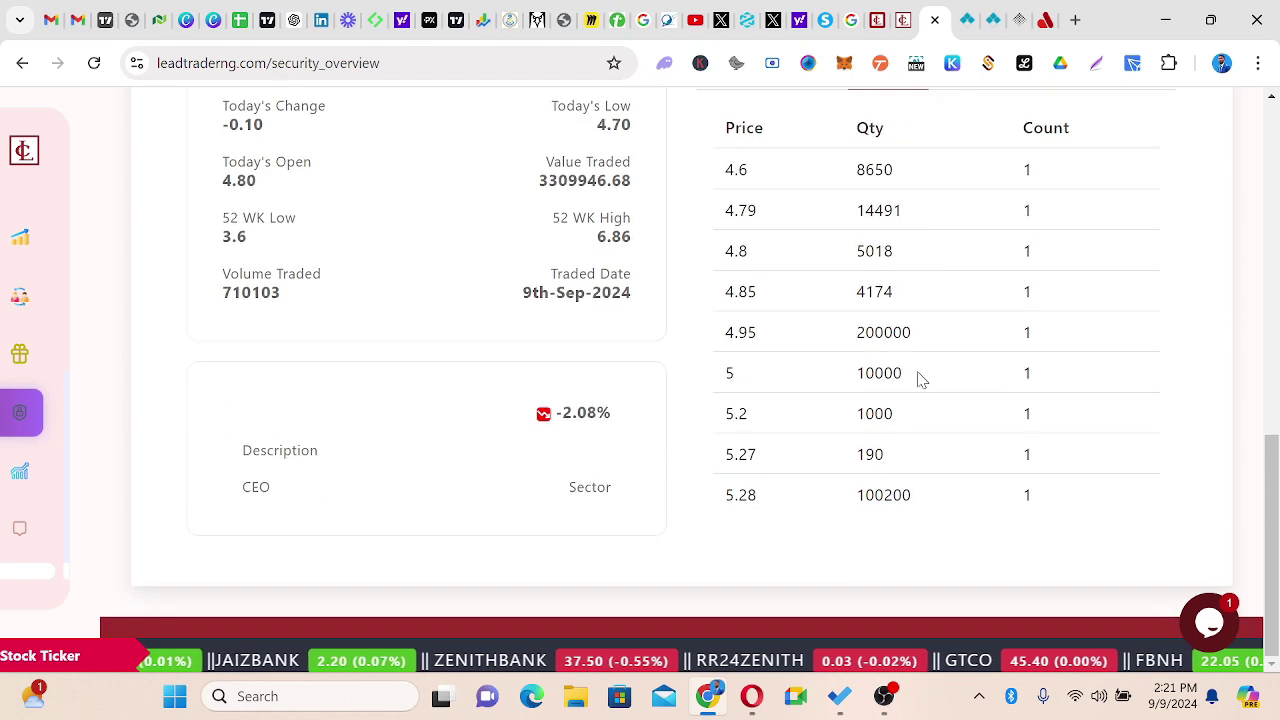
scroll(909, 437, up, 8)
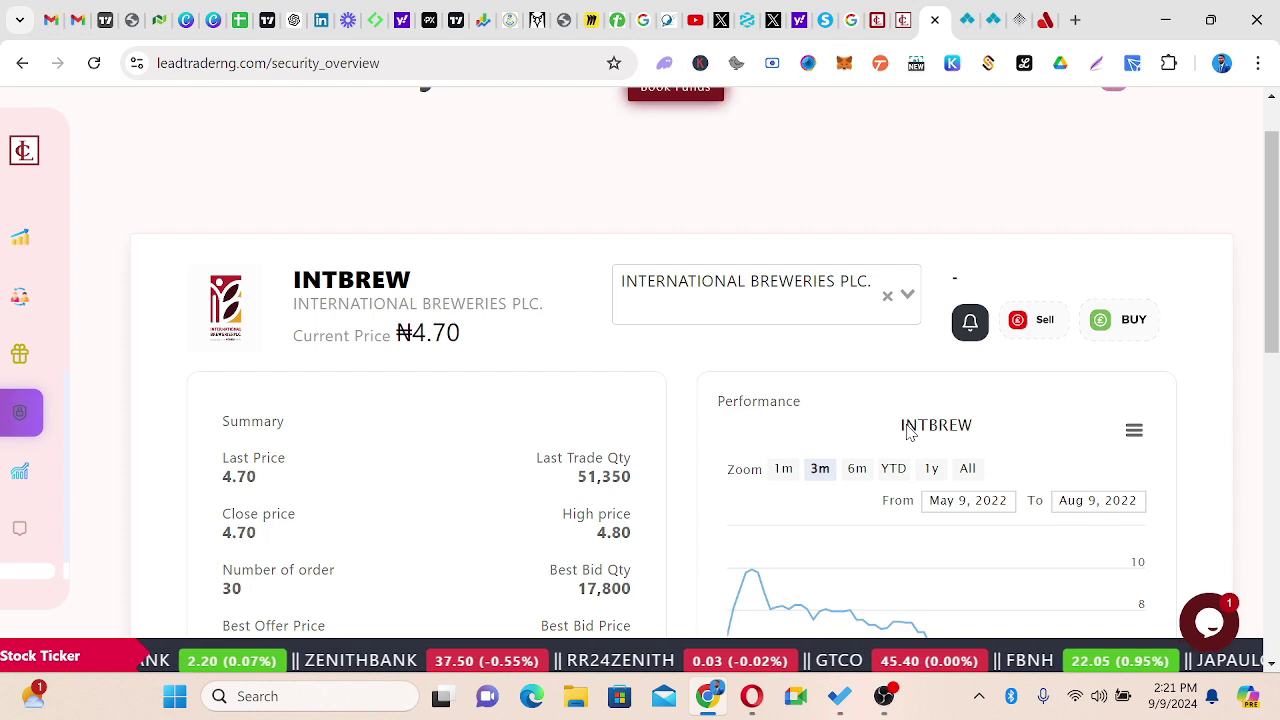
click(1121, 324)
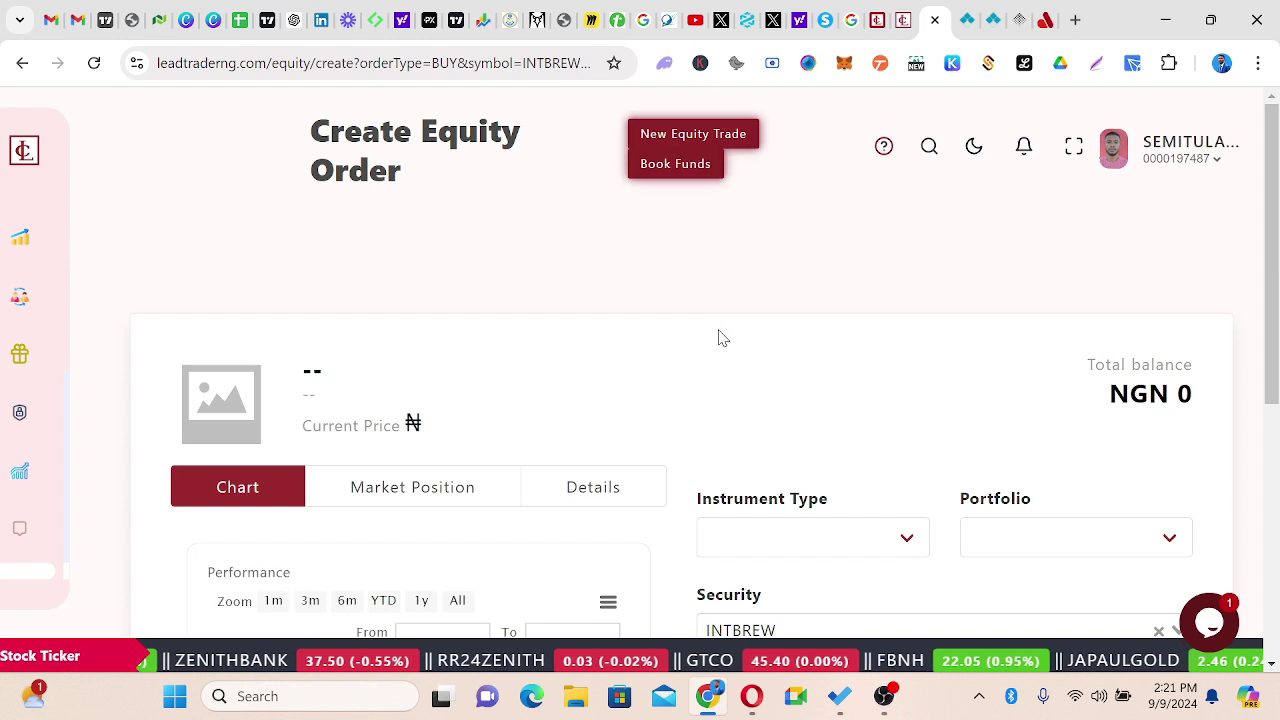
scroll(720, 325, down, 2)
scroll(720, 325, up, 1)
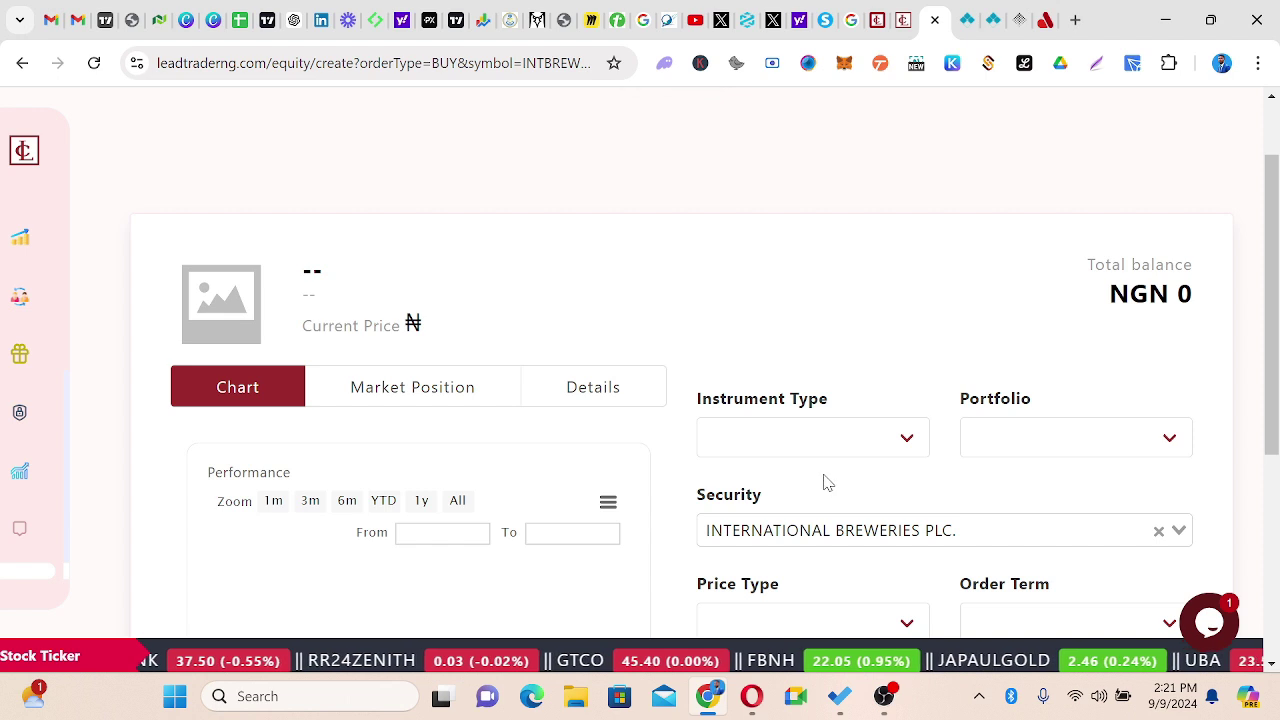
scroll(831, 380, down, 4)
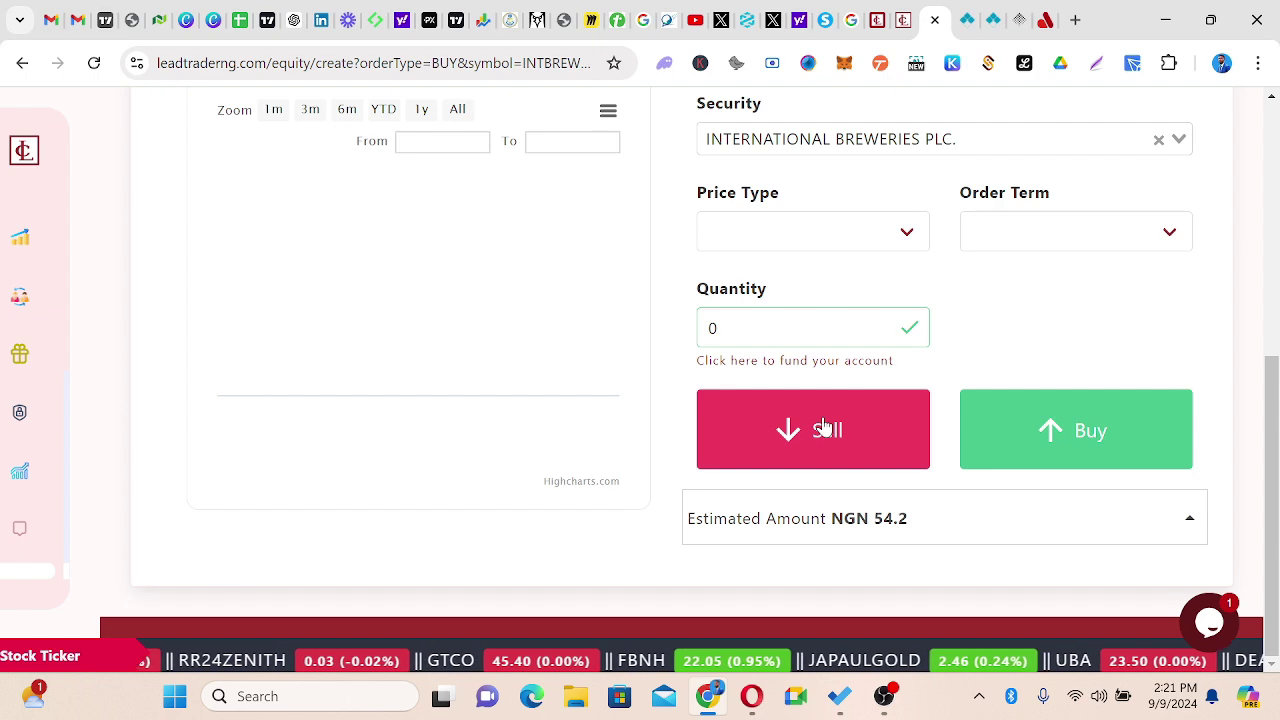
scroll(824, 427, up, 4)
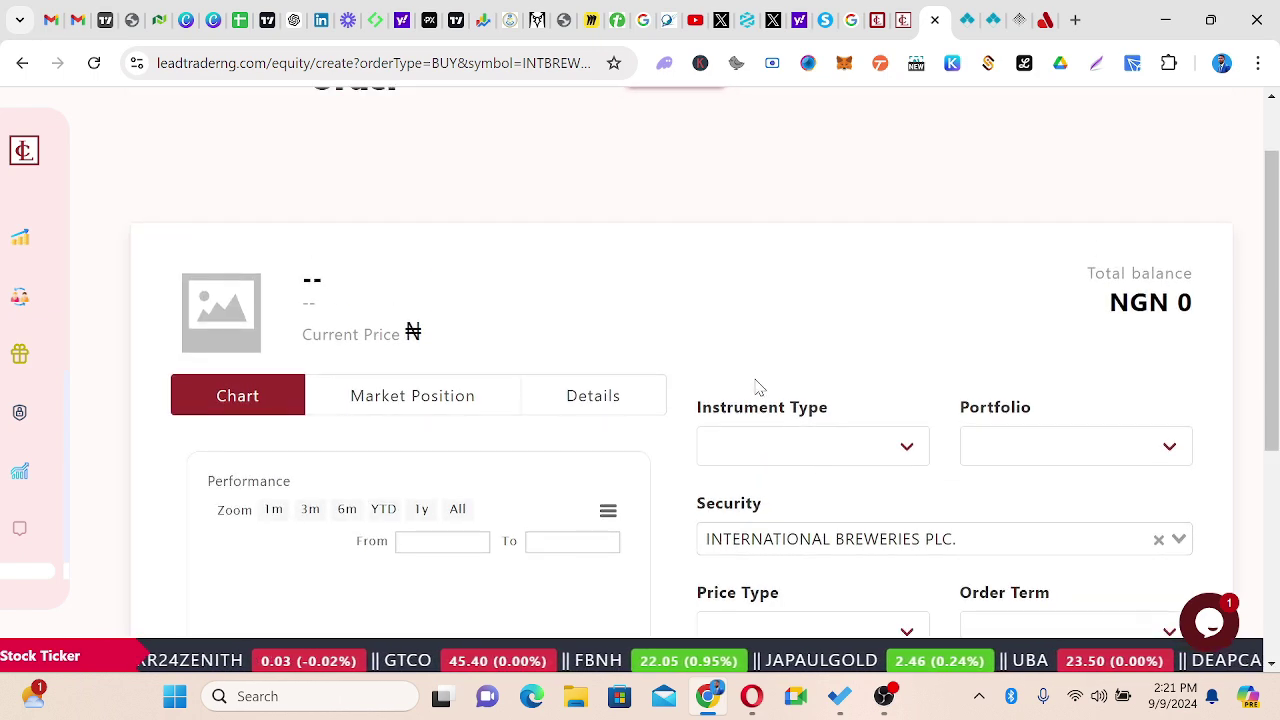
scroll(758, 387, down, 3)
scroll(911, 234, up, 3)
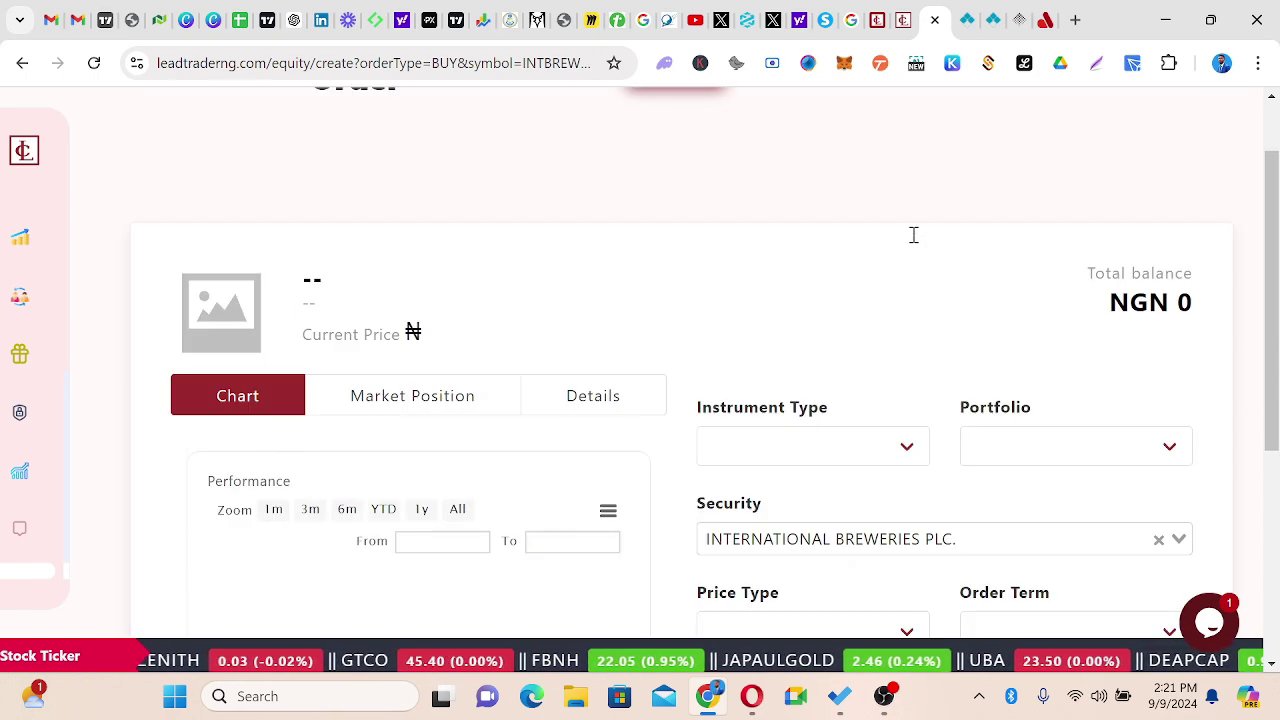
scroll(914, 249, down, 3)
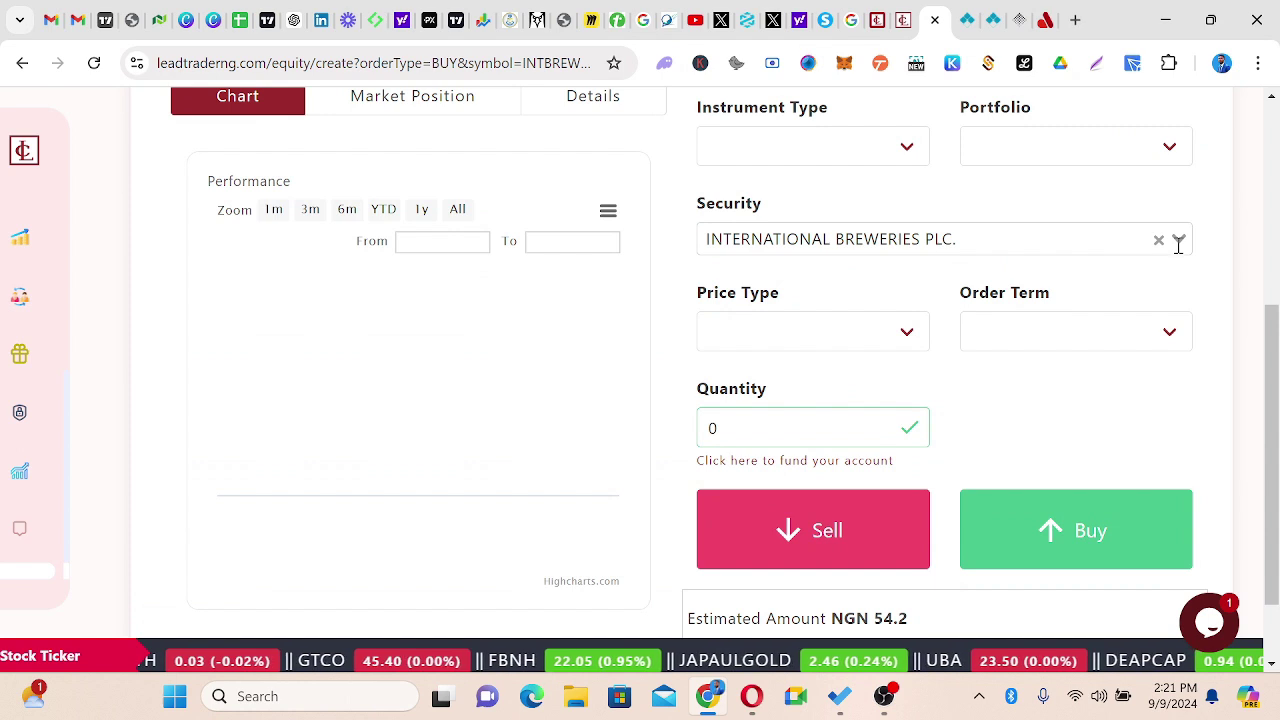
Search 'UACN' in the Security dropdown and choose U A C N PLC. for the order
click(1178, 240)
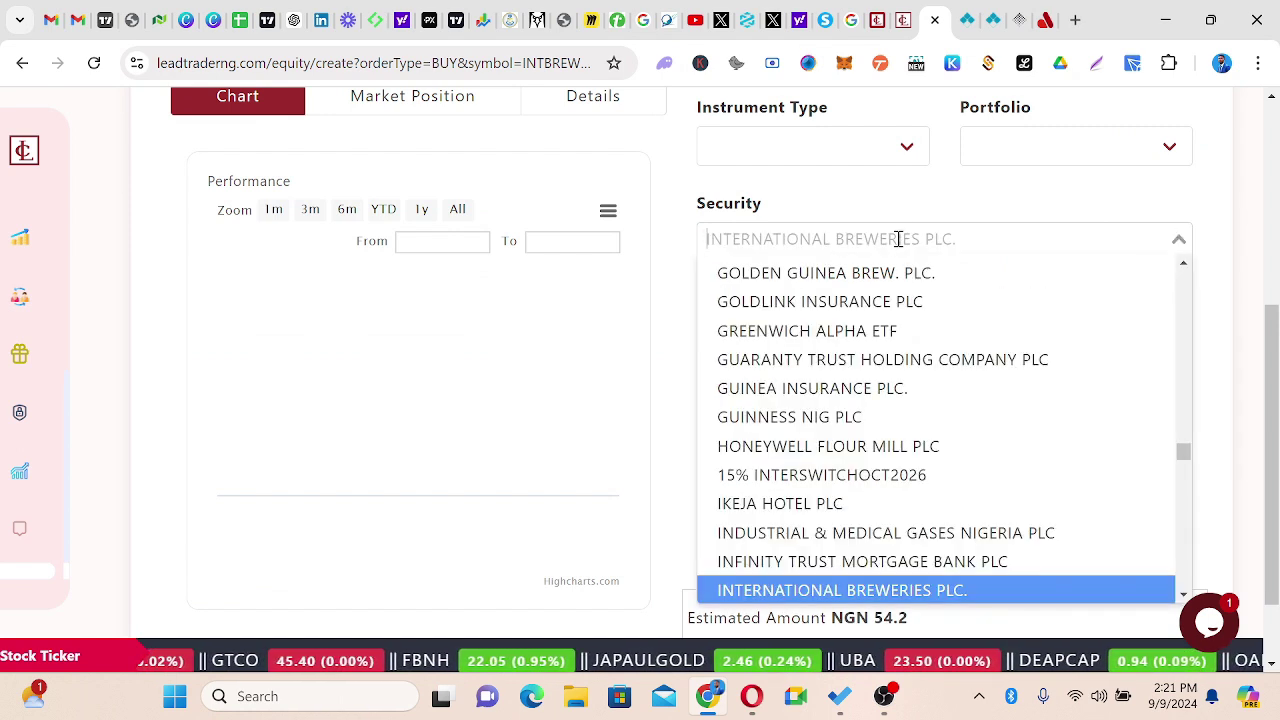
text(u)
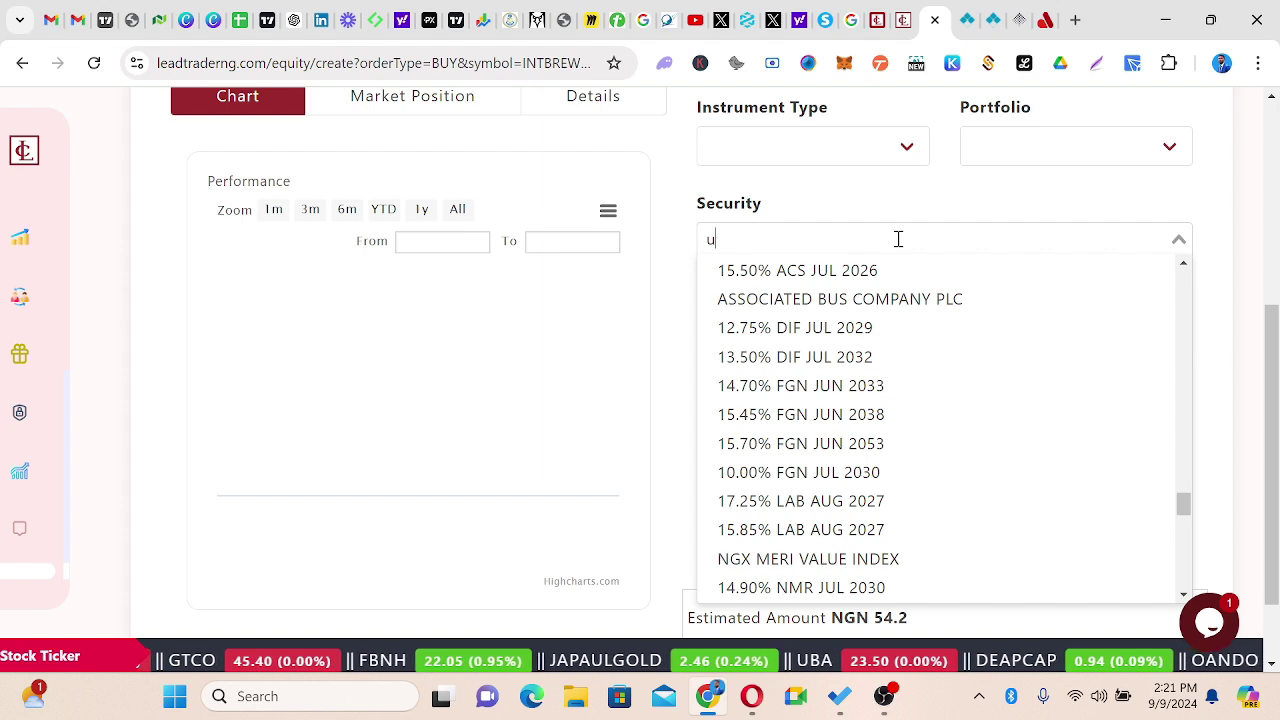
text(ac)
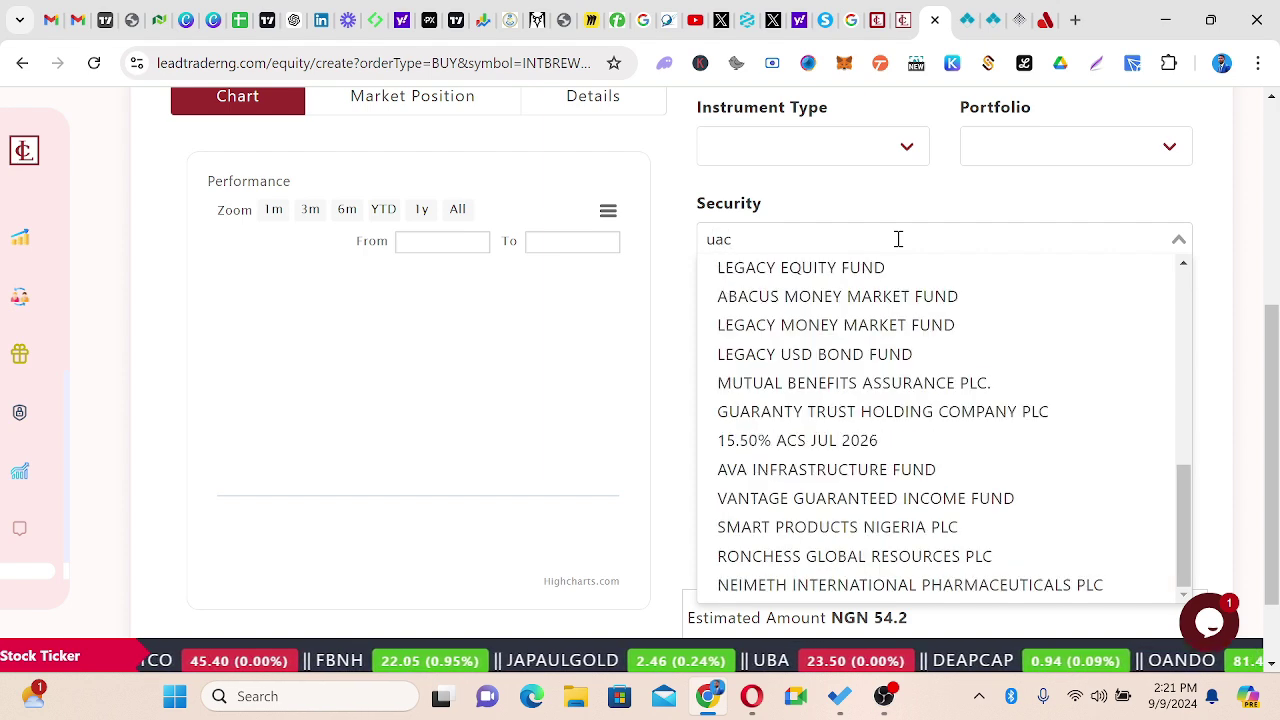
text(n)
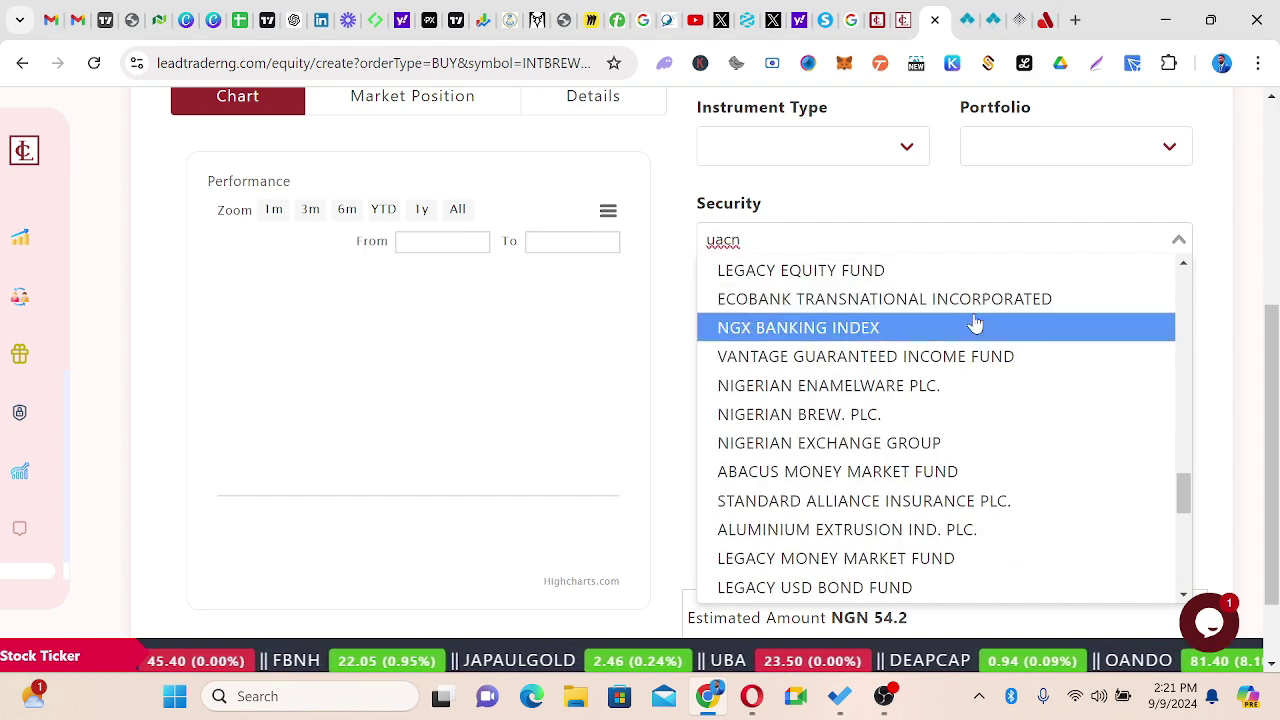
scroll(943, 371, down, 3)
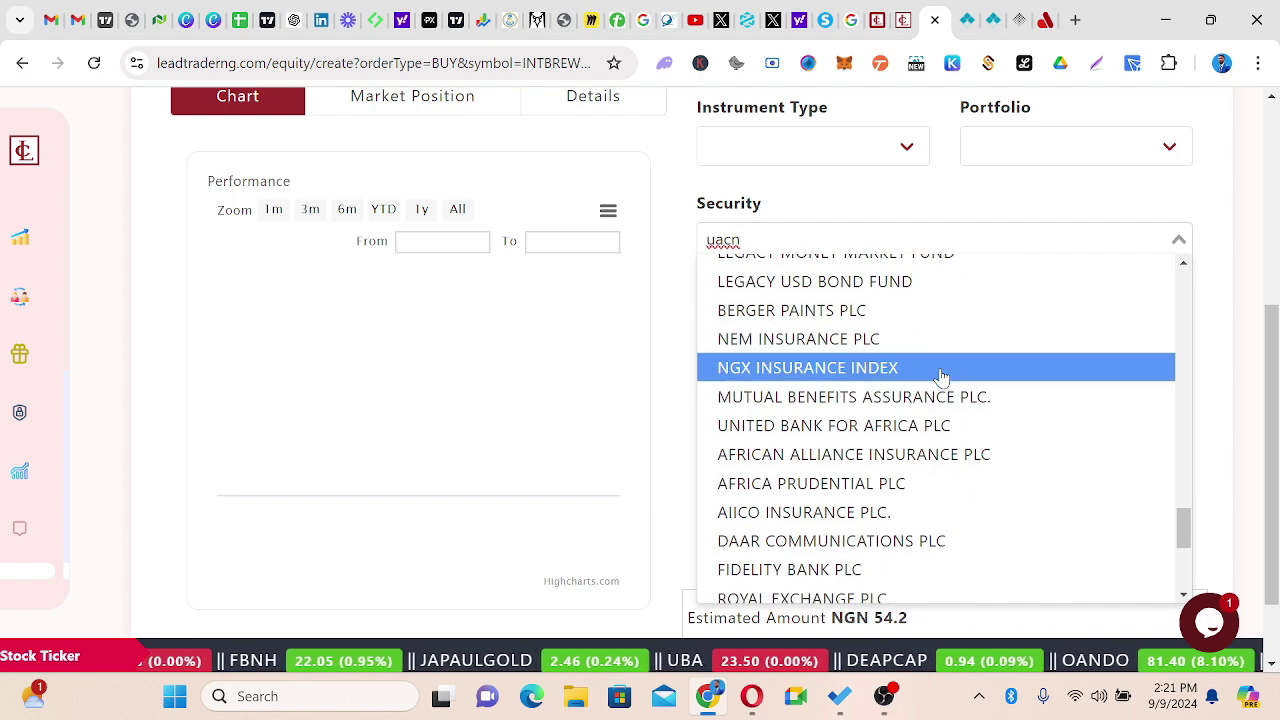
scroll(941, 377, down, 1)
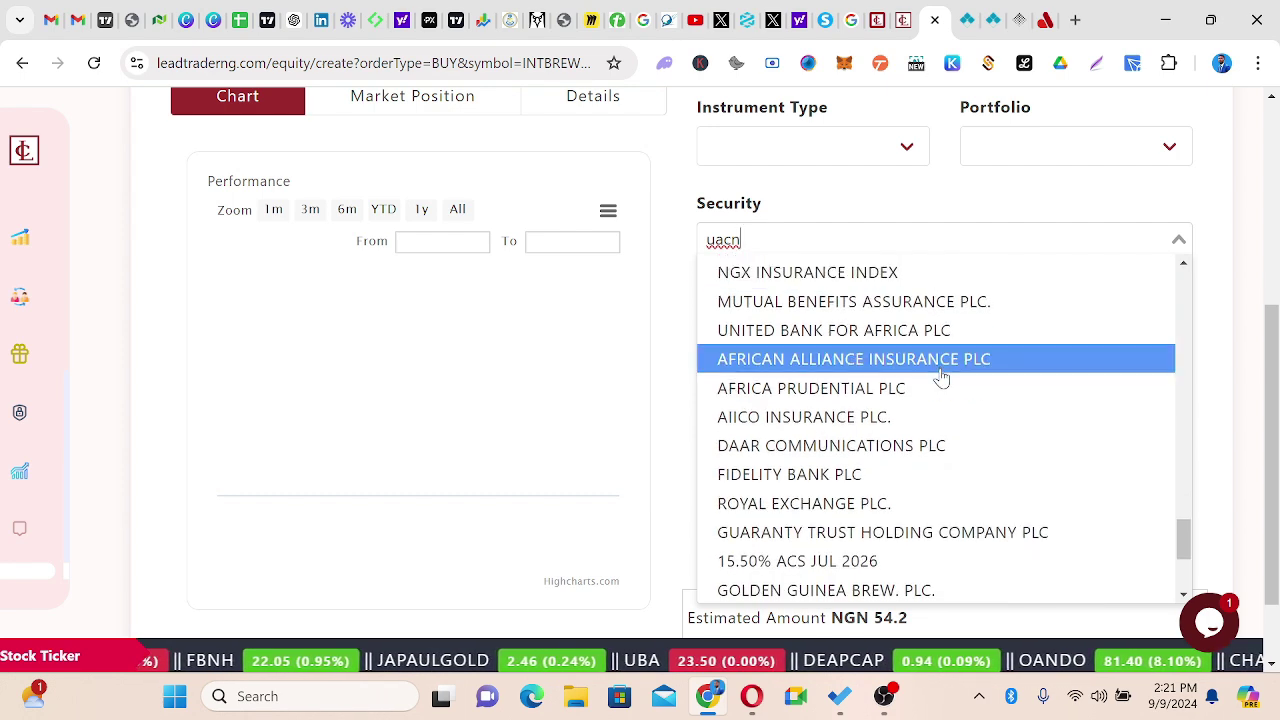
scroll(942, 378, down, 2)
scroll(942, 378, up, 4)
scroll(942, 378, up, 5)
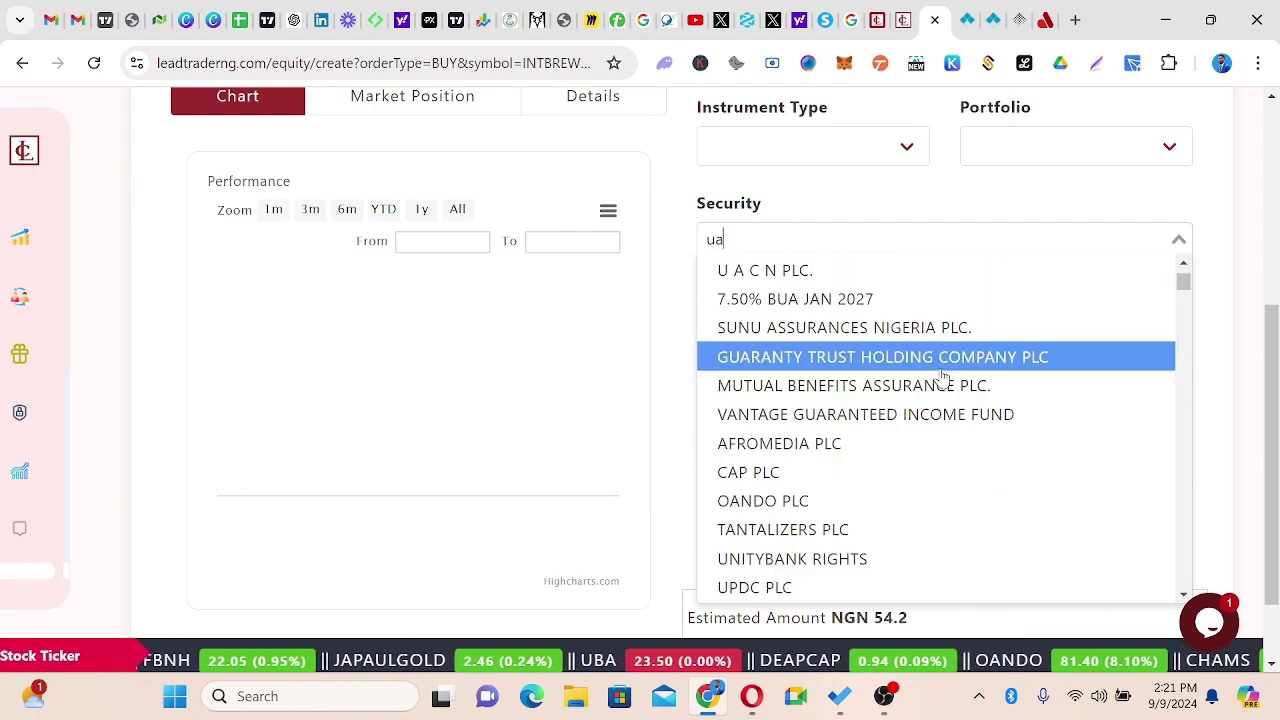
scroll(942, 378, down, 1)
text(U)
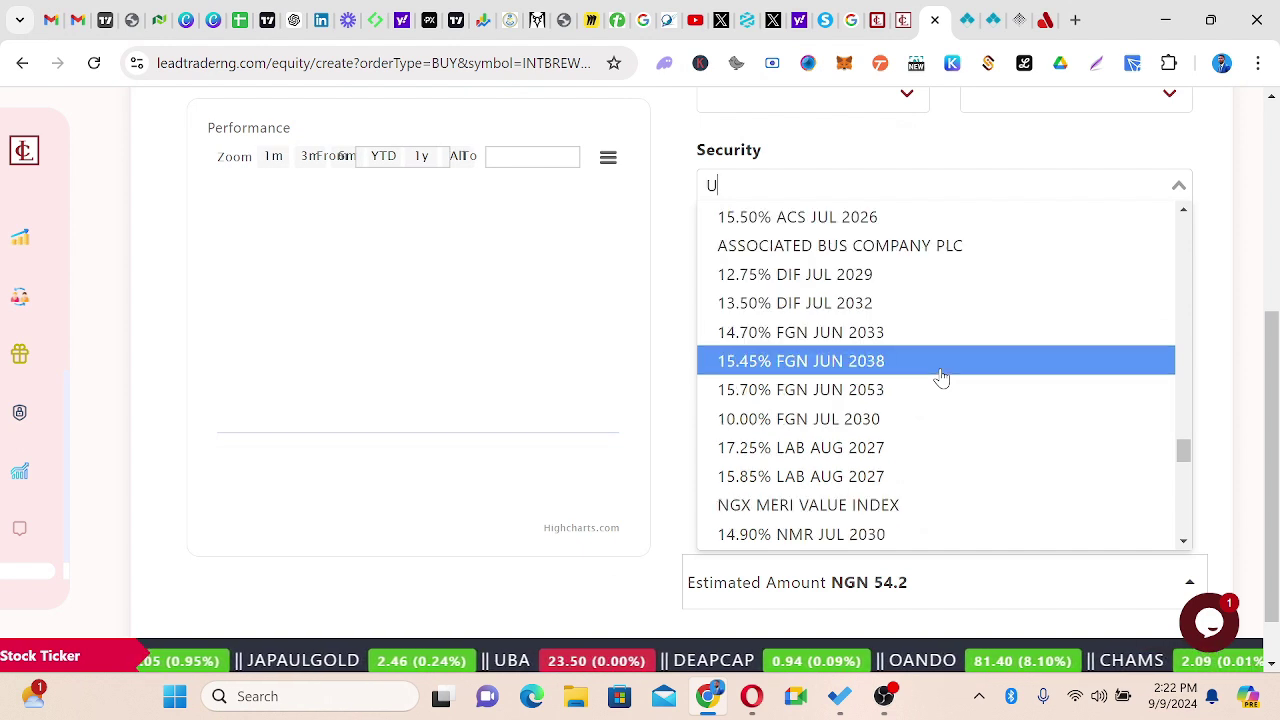
text(AC)
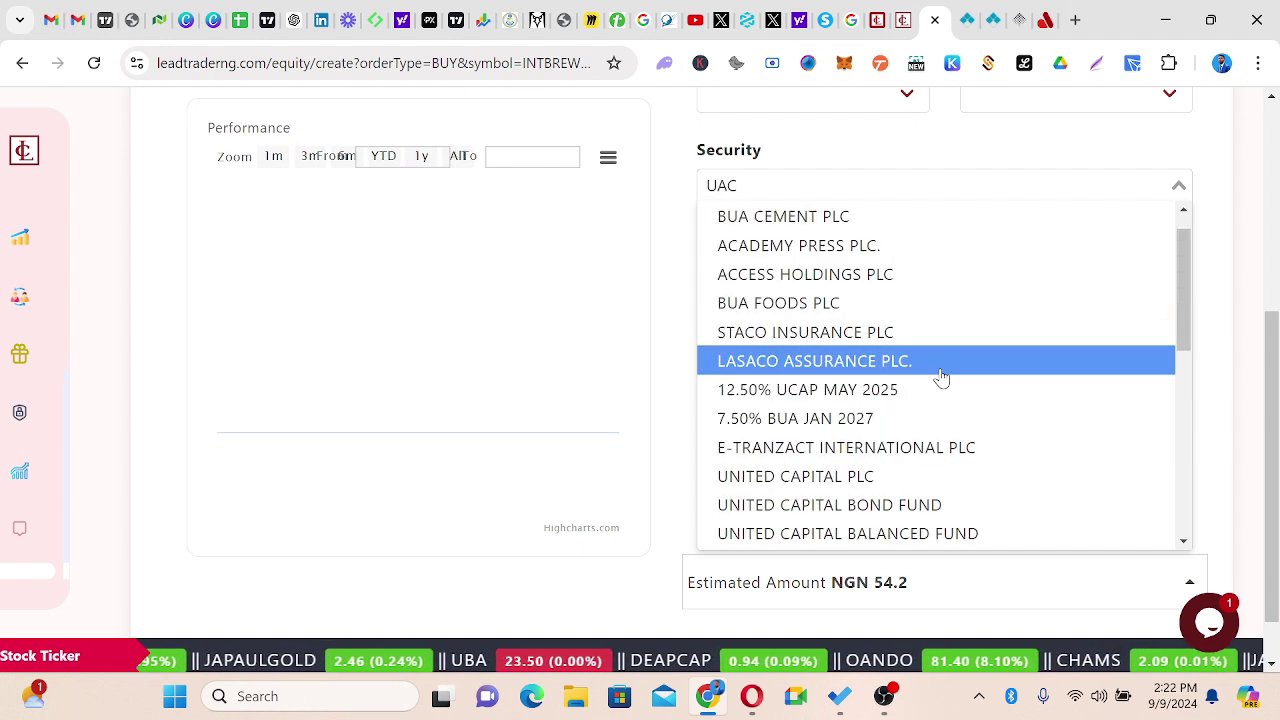
text(N)
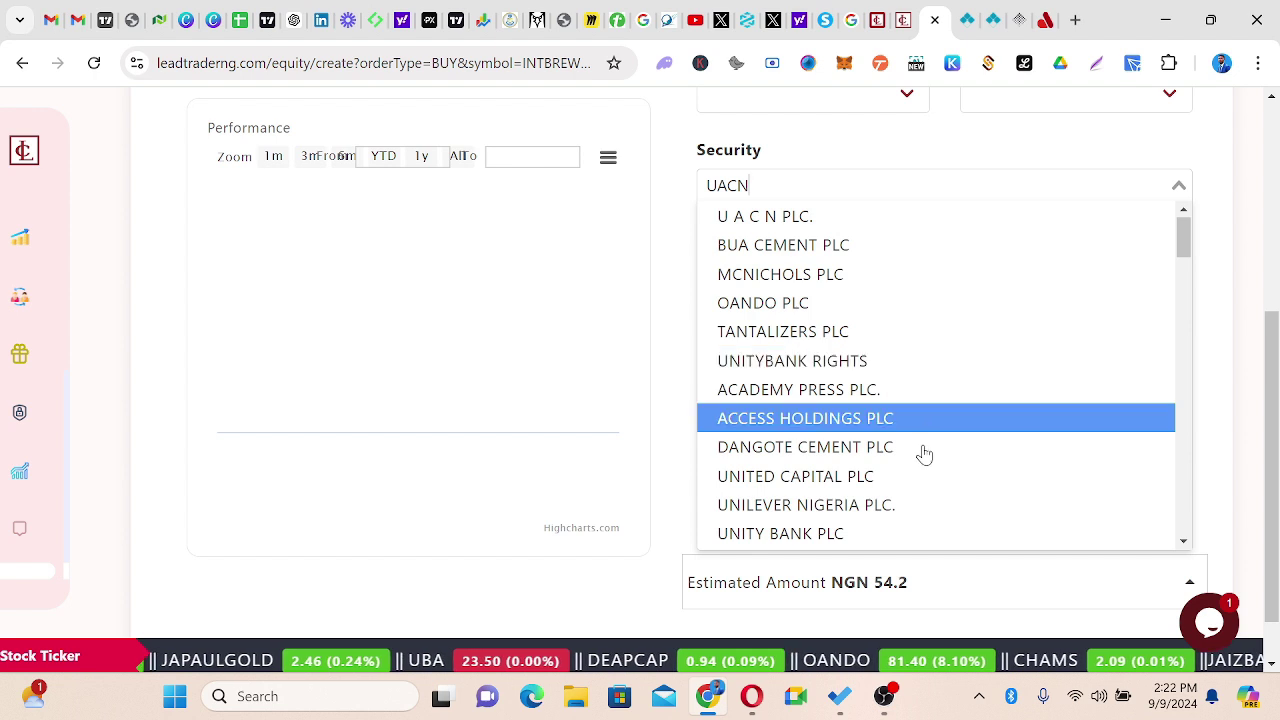
click(760, 218)
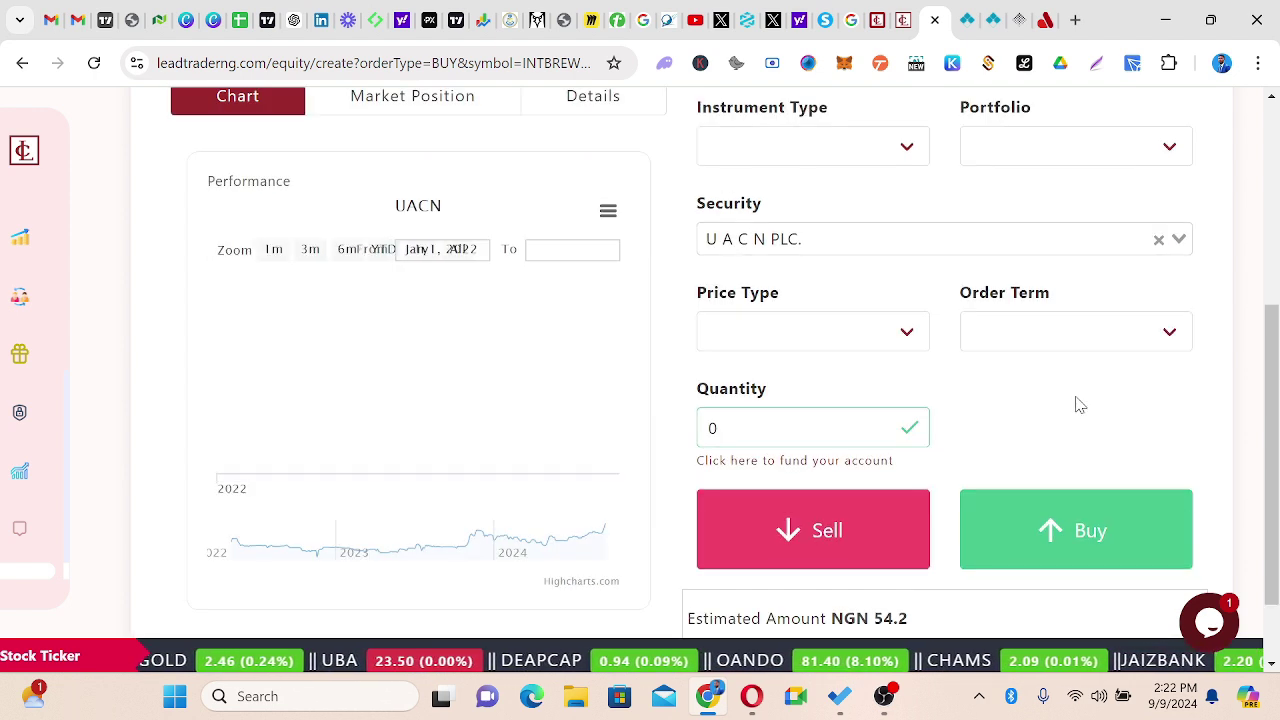
scroll(1109, 392, up, 4)
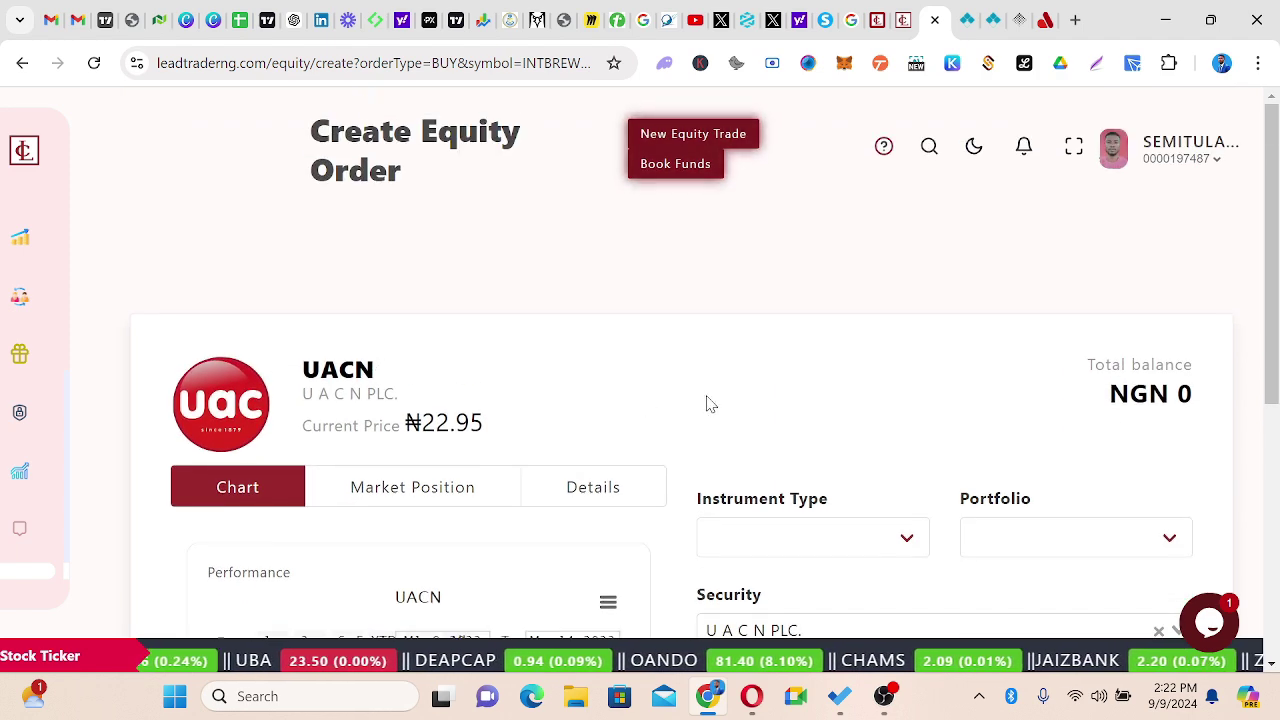
scroll(736, 400, down, 3)
scroll(736, 400, down, 1)
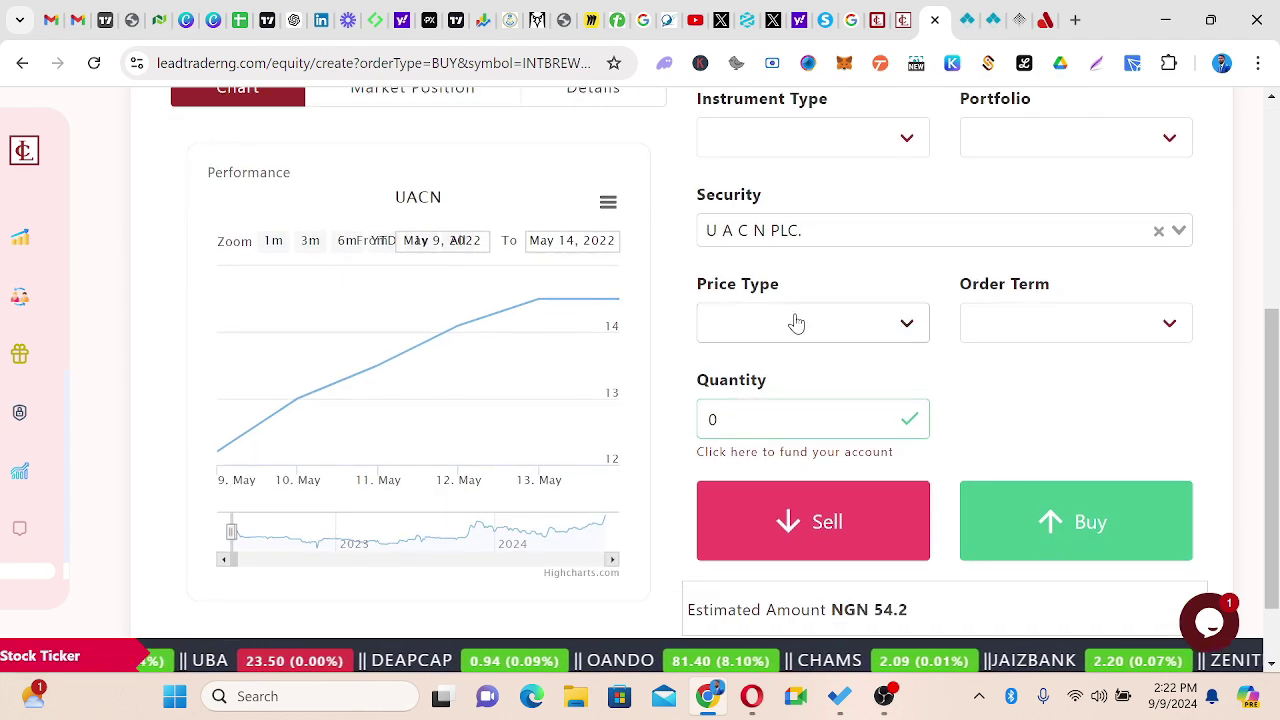
scroll(418, 220, up, 3)
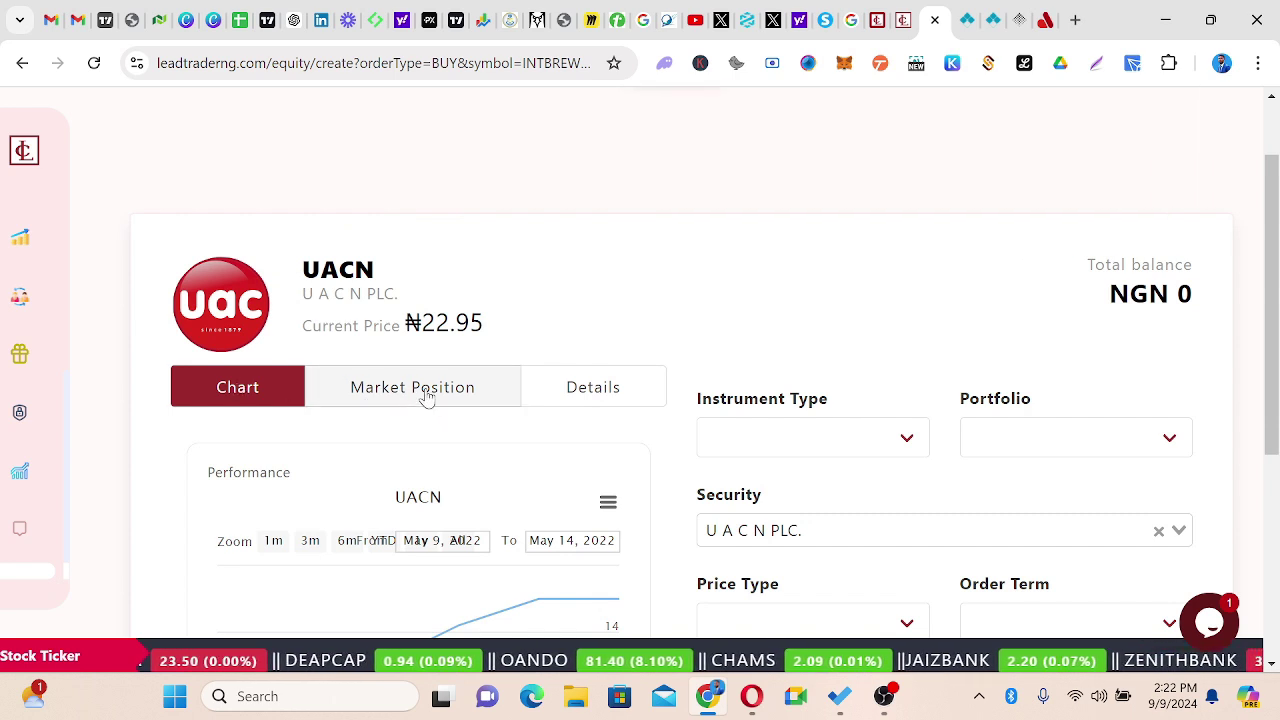
scroll(603, 323, down, 2)
click(424, 187)
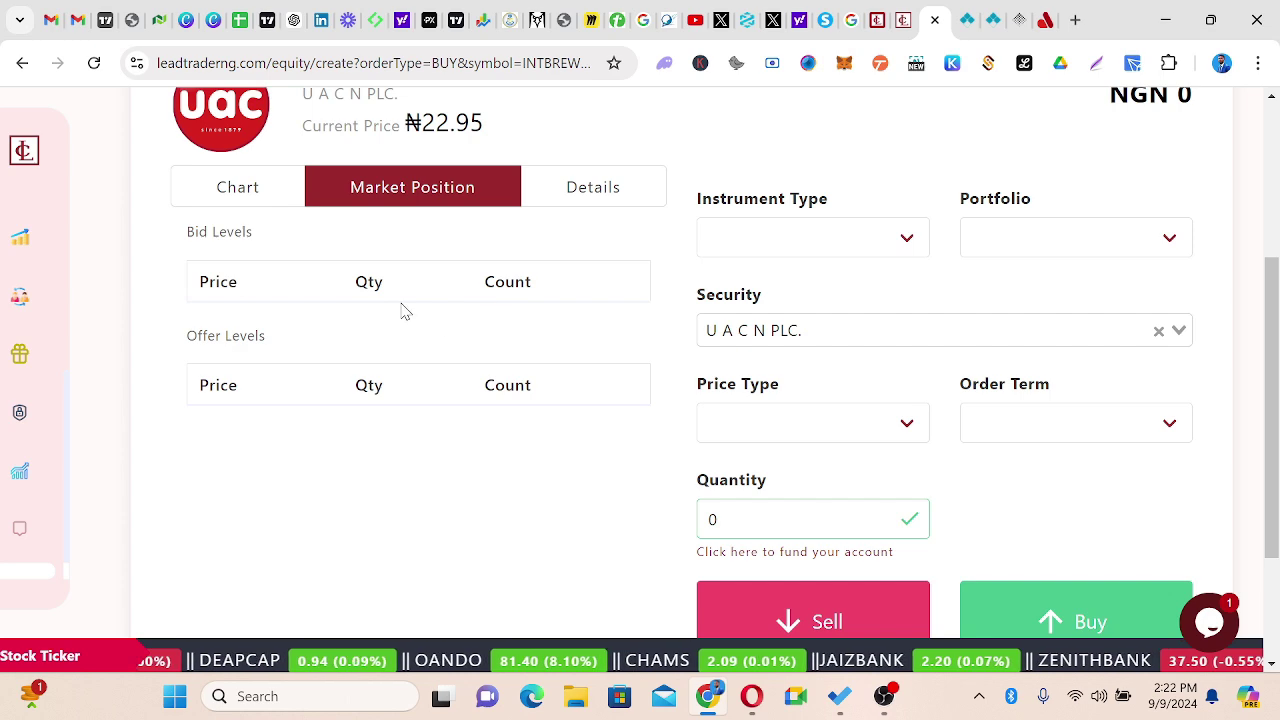
click(605, 199)
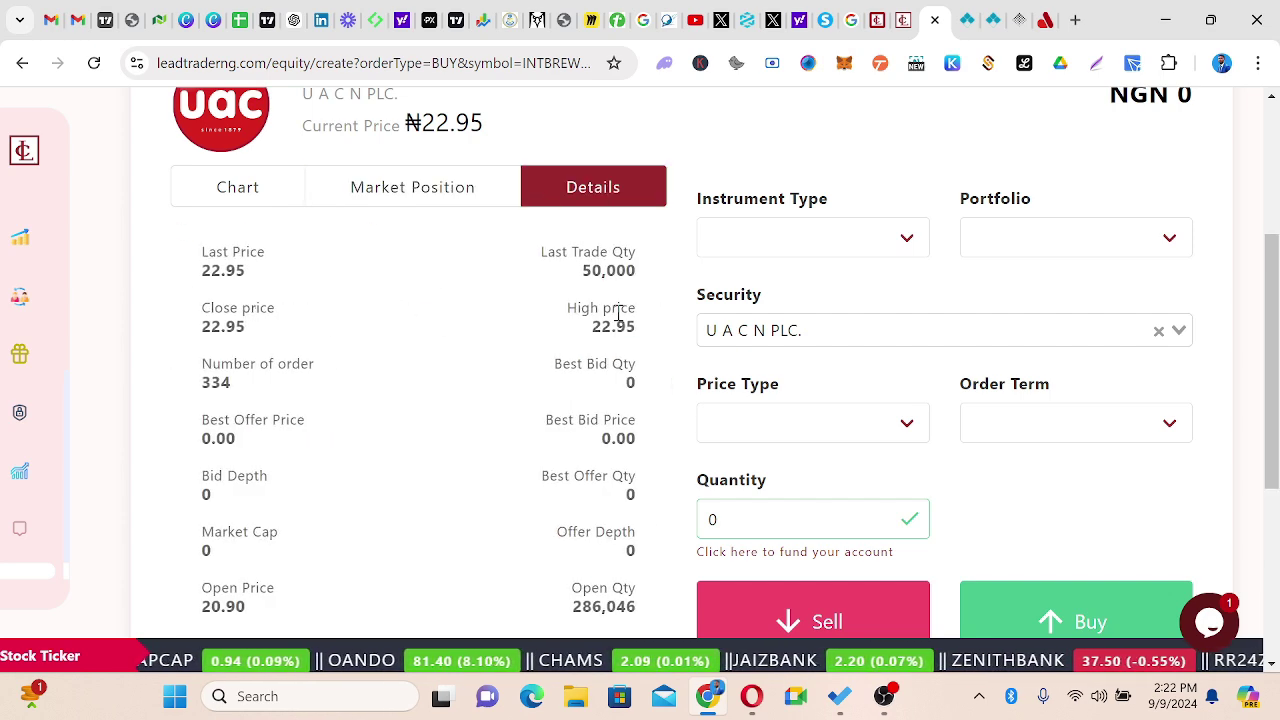
scroll(423, 423, down, 4)
scroll(423, 423, up, 5)
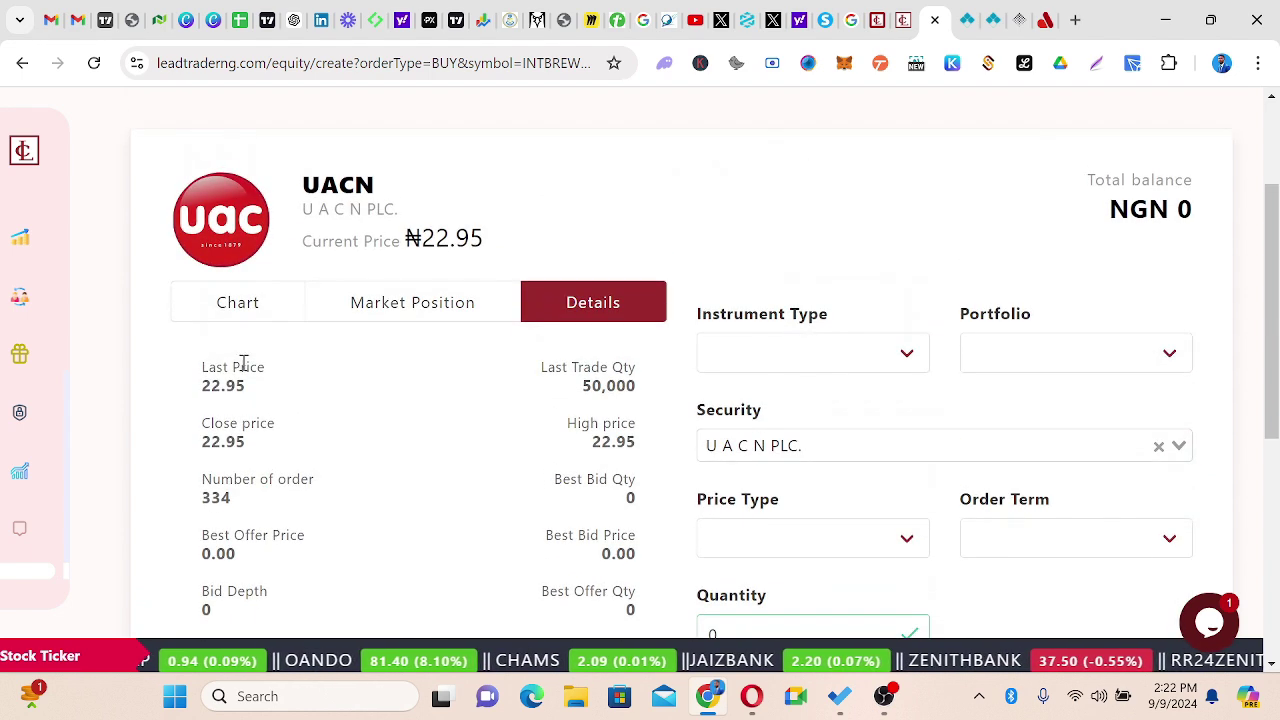
click(219, 309)
scroll(591, 382, down, 1)
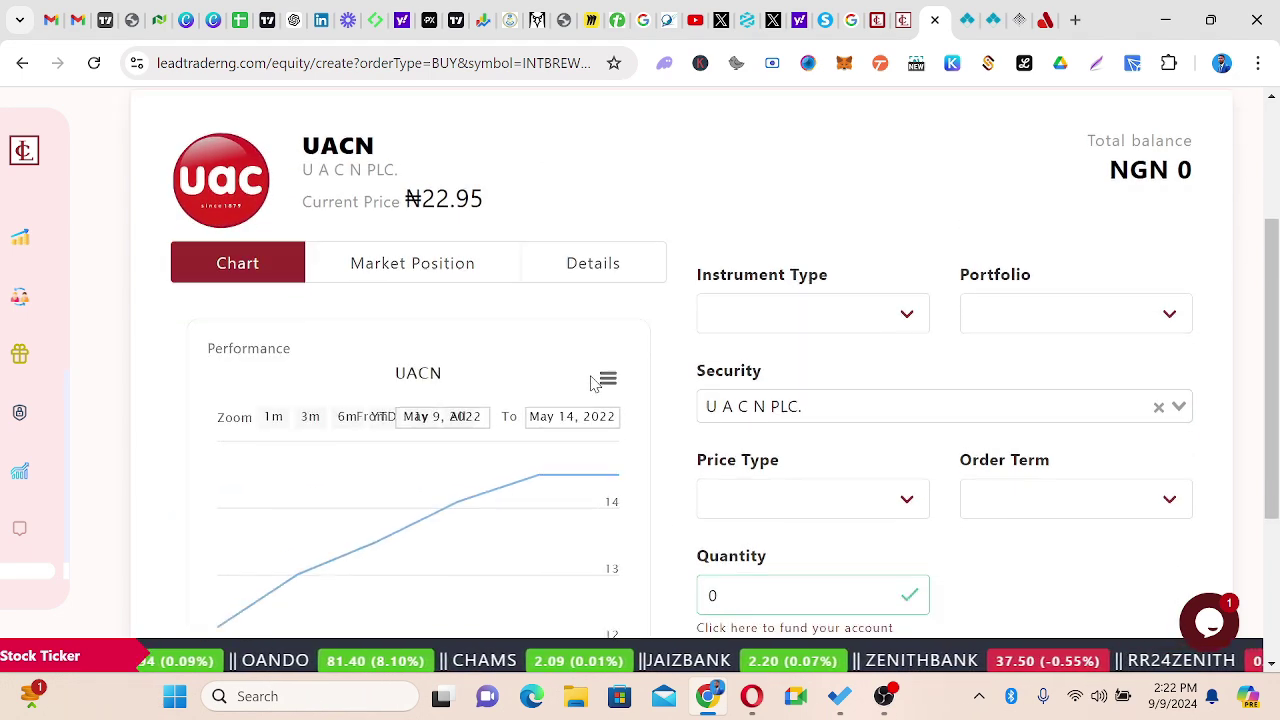
scroll(591, 382, up, 1)
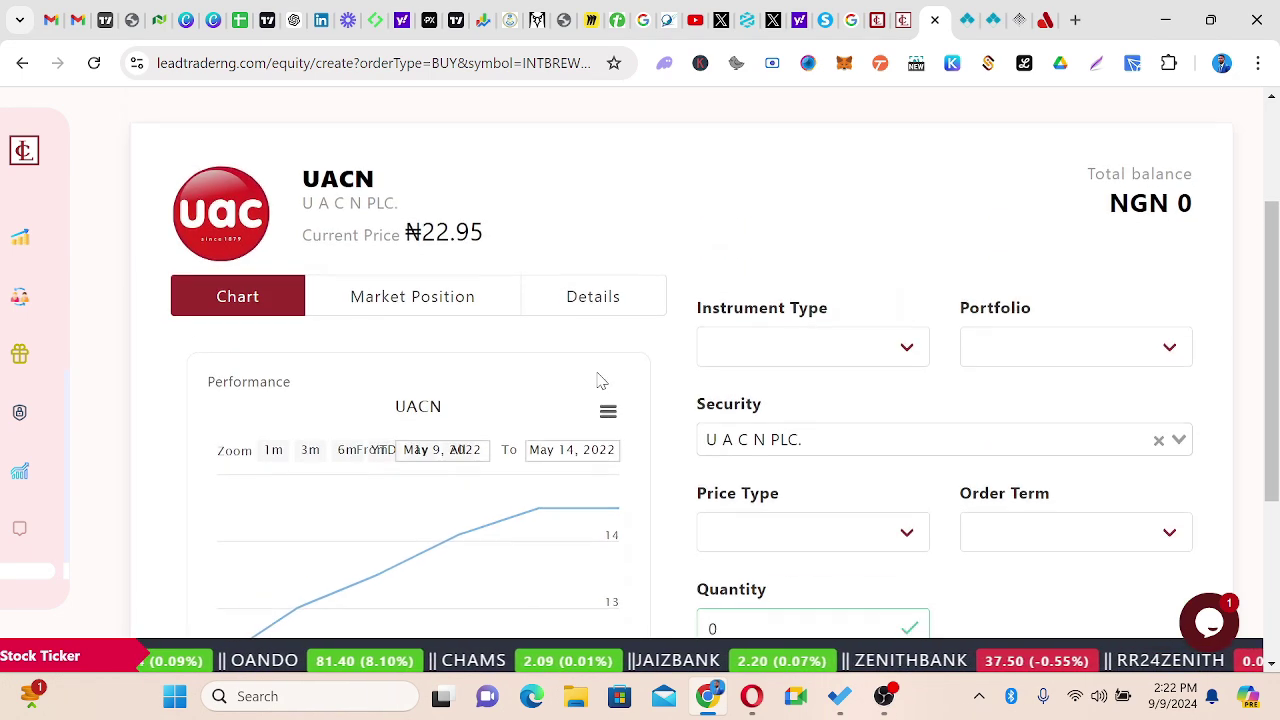
Set the instrument type to EQUITY and choose the second trading portfolio
click(907, 357)
click(742, 390)
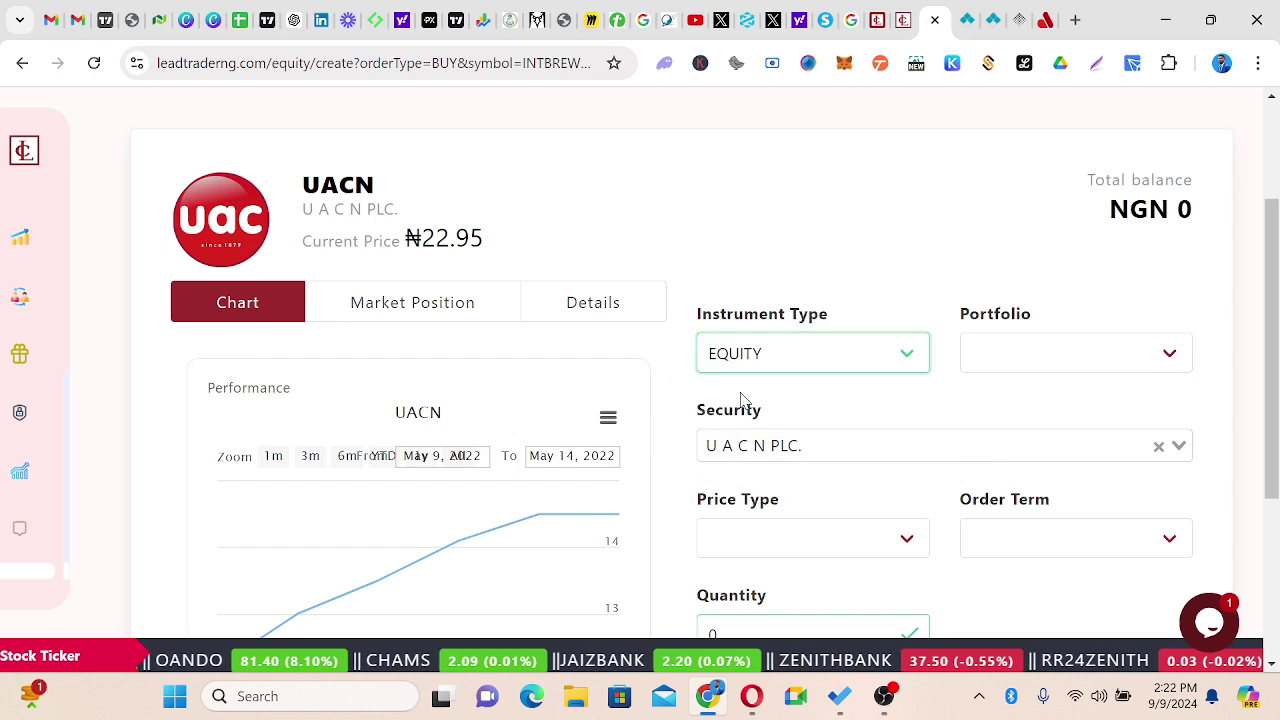
click(1160, 352)
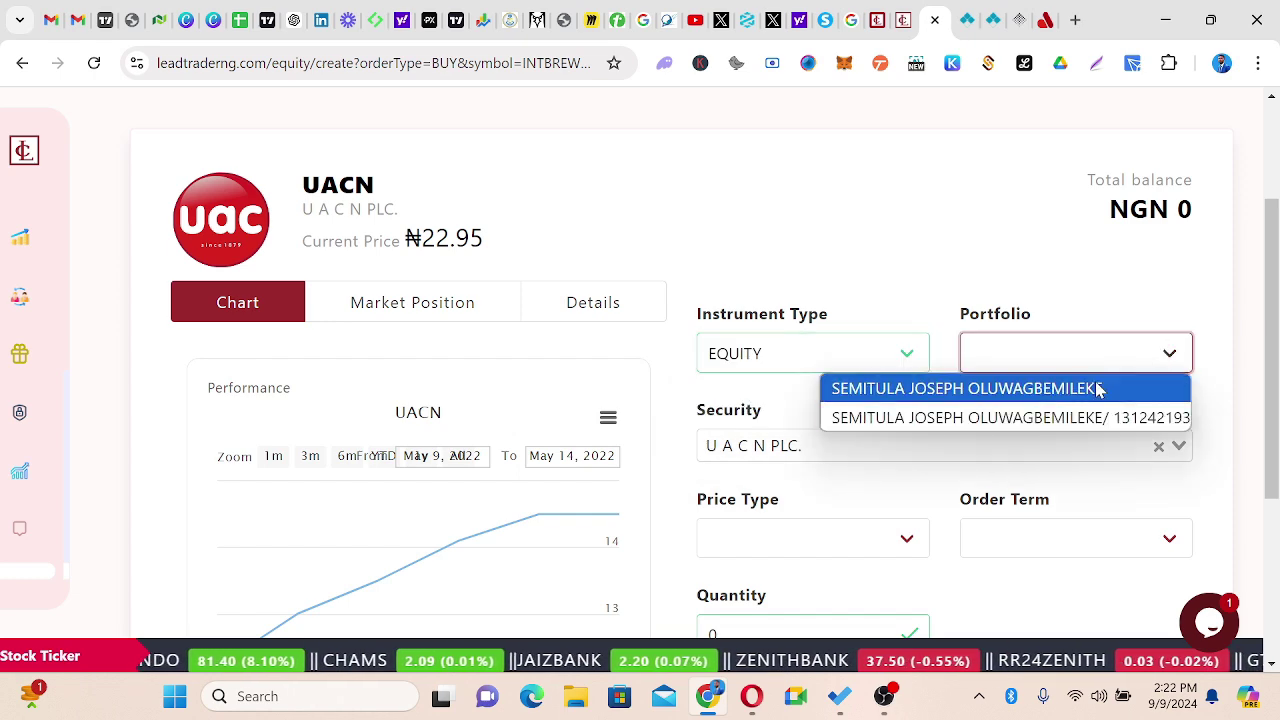
click(1043, 418)
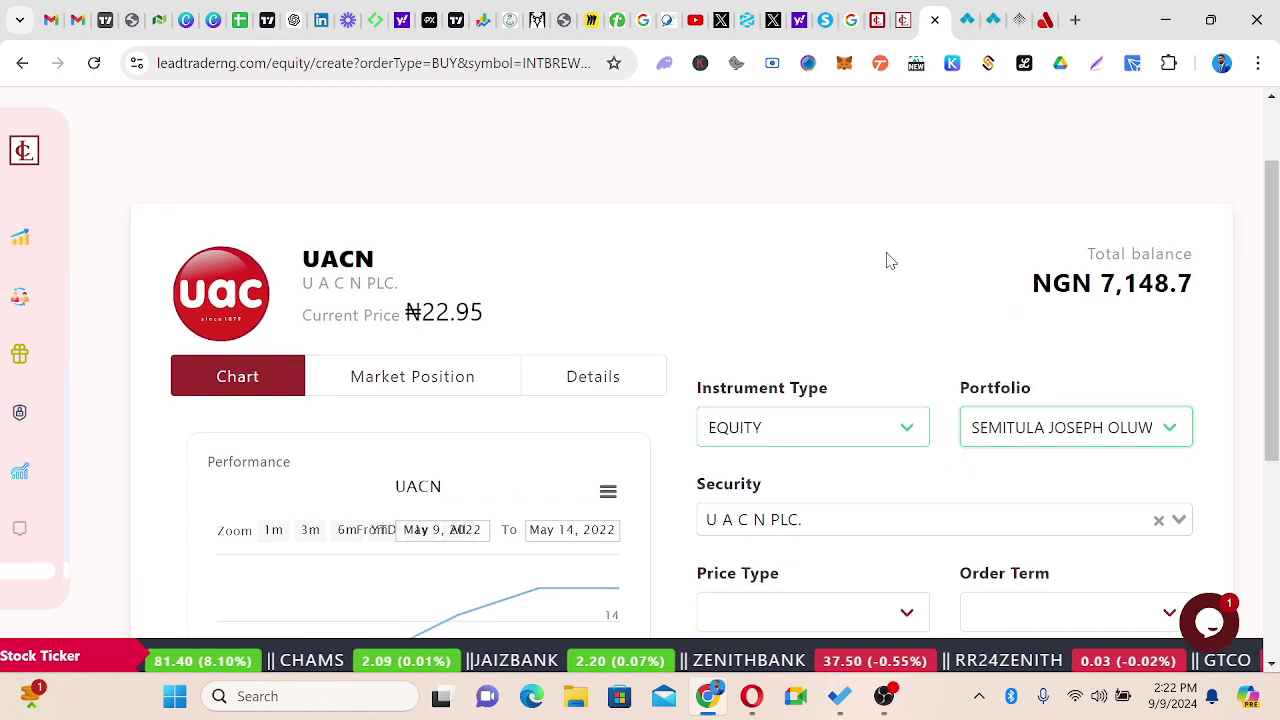
scroll(889, 258, down, 3)
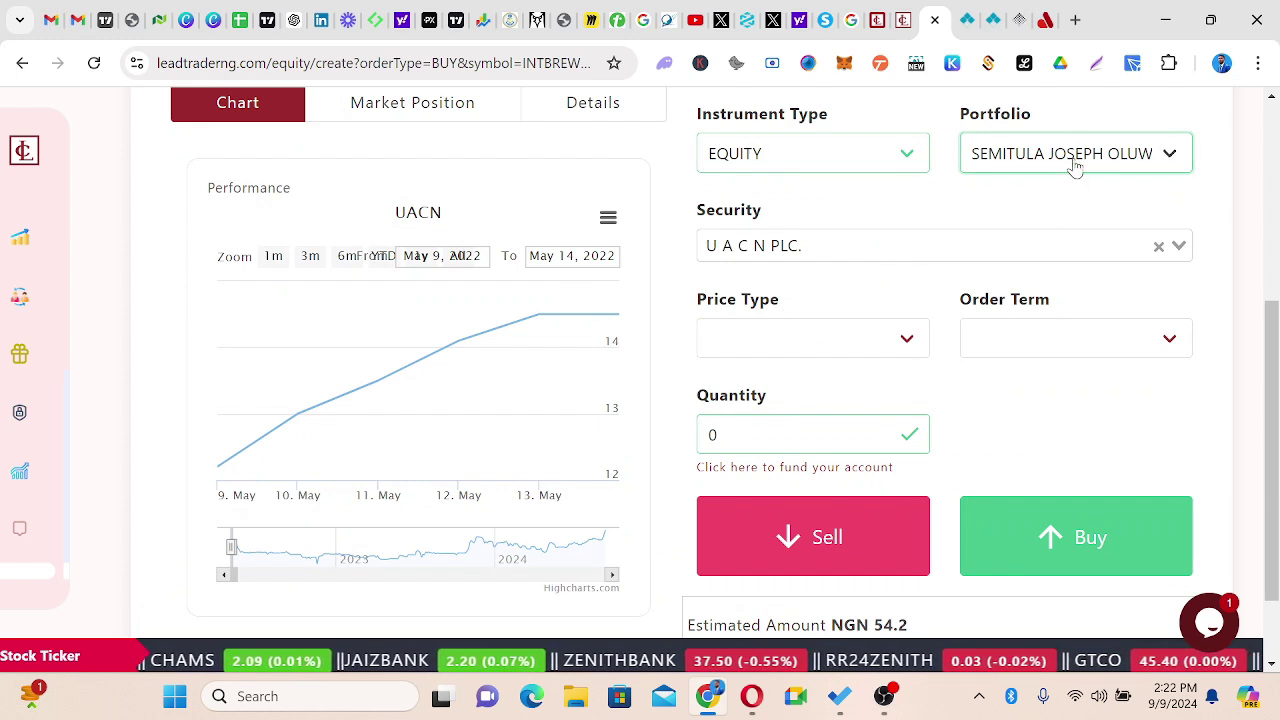
scroll(850, 295, down, 1)
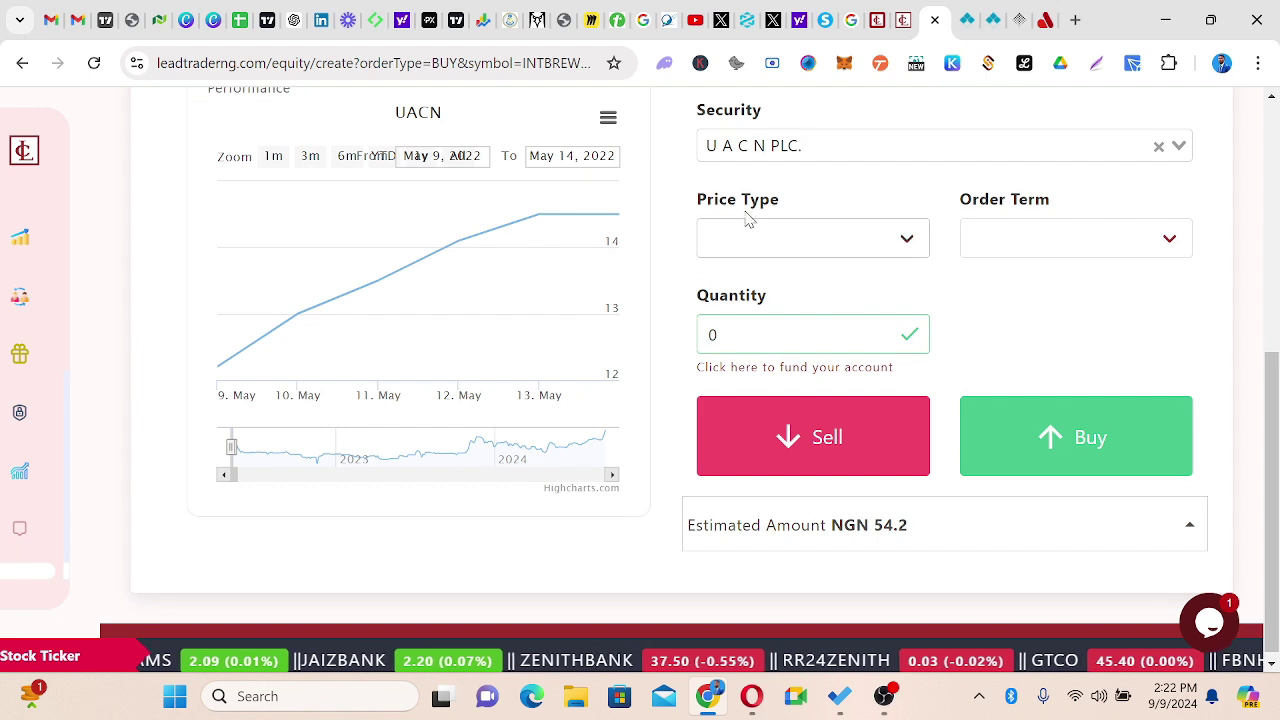
Make it a LIMIT price order with a GOOD FOR THE DAY order term
click(906, 240)
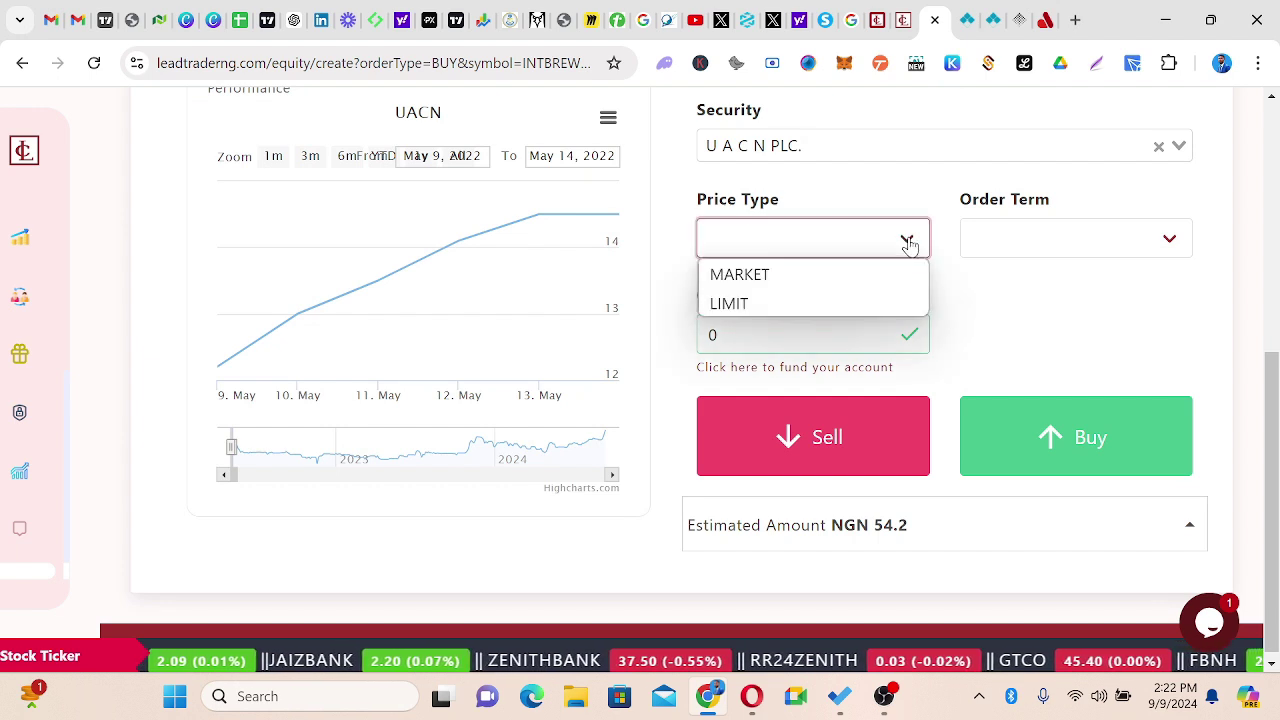
click(754, 304)
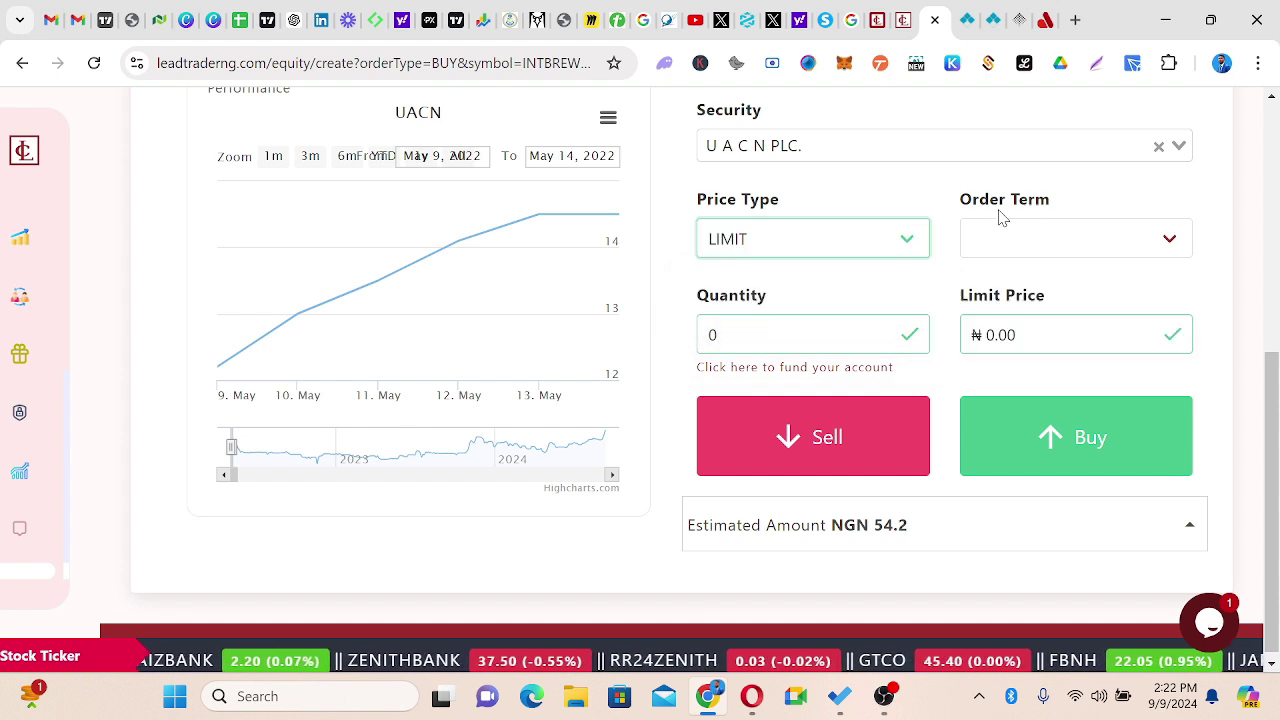
click(1160, 238)
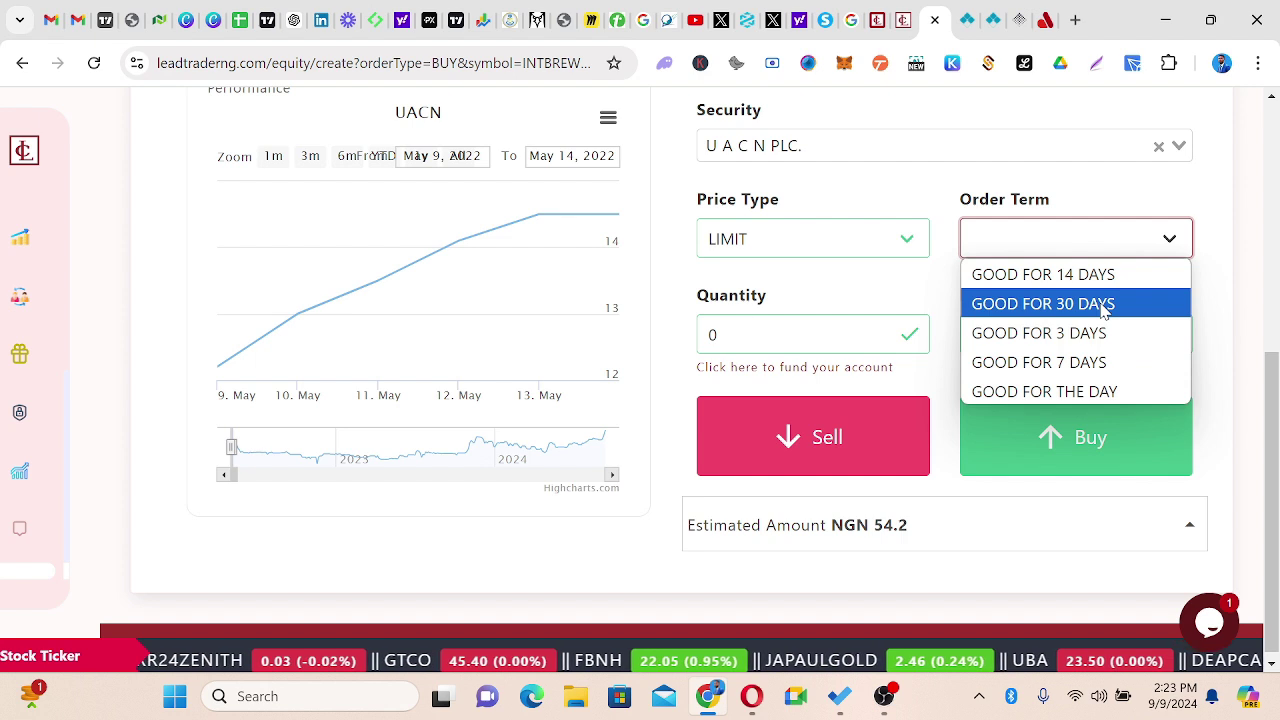
click(1108, 391)
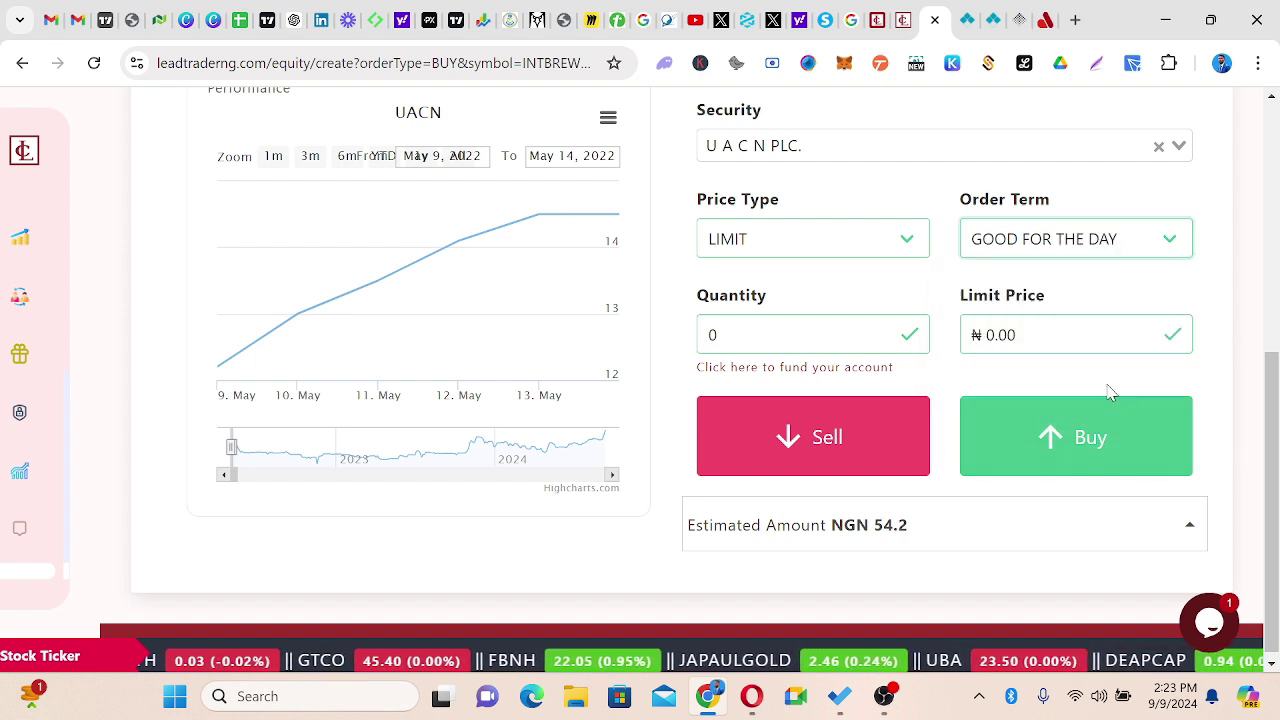
Enter a quantity of 100 and a limit price of 22.95
scroll(857, 309, down, 1)
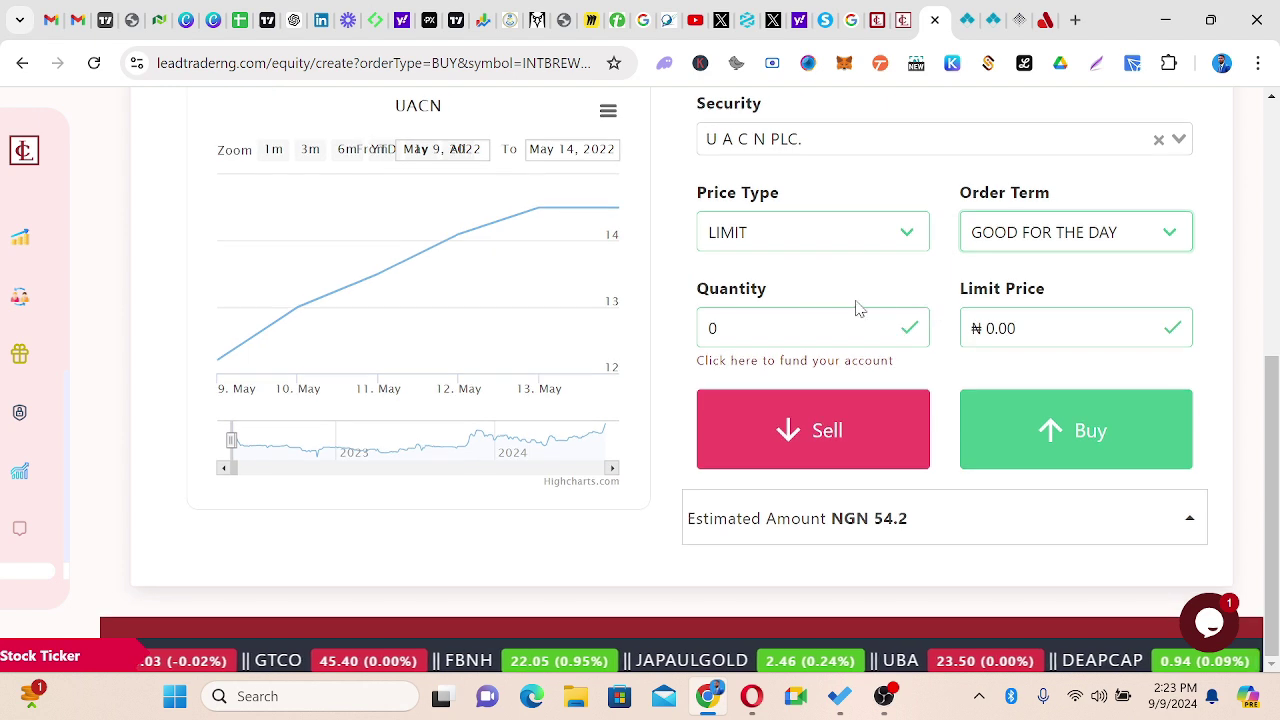
click(888, 330)
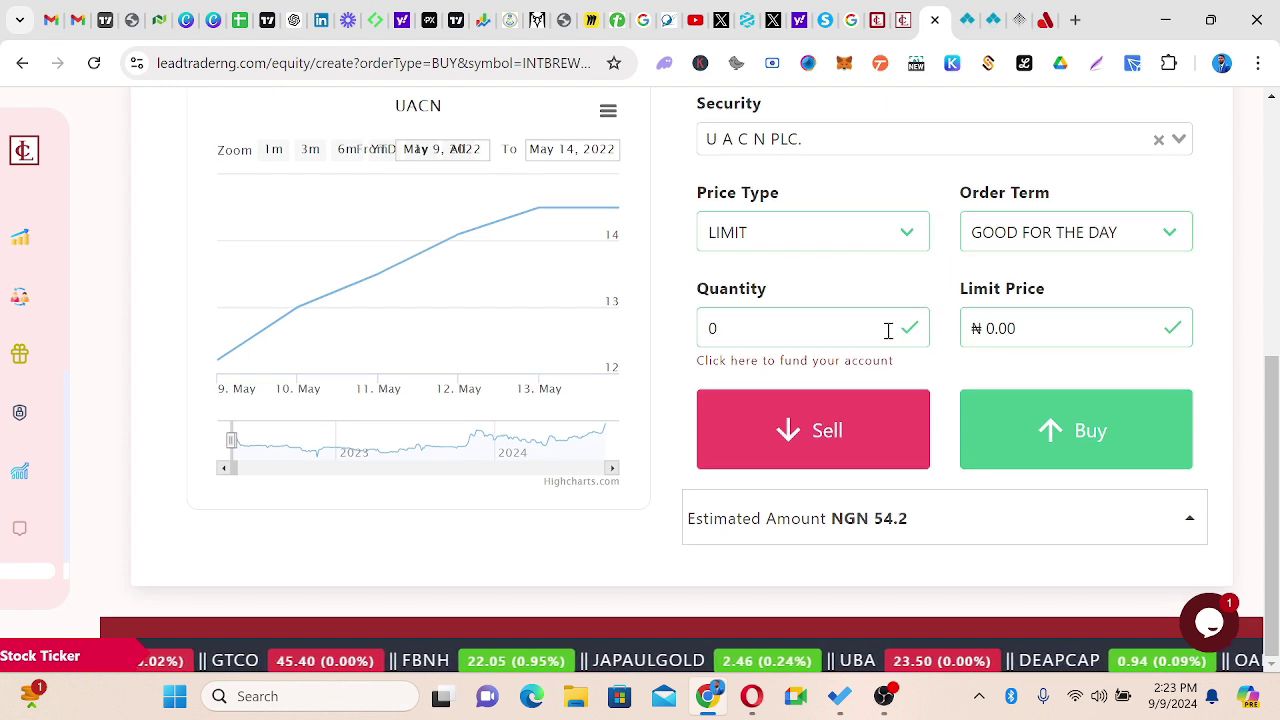
key(BackSpace)
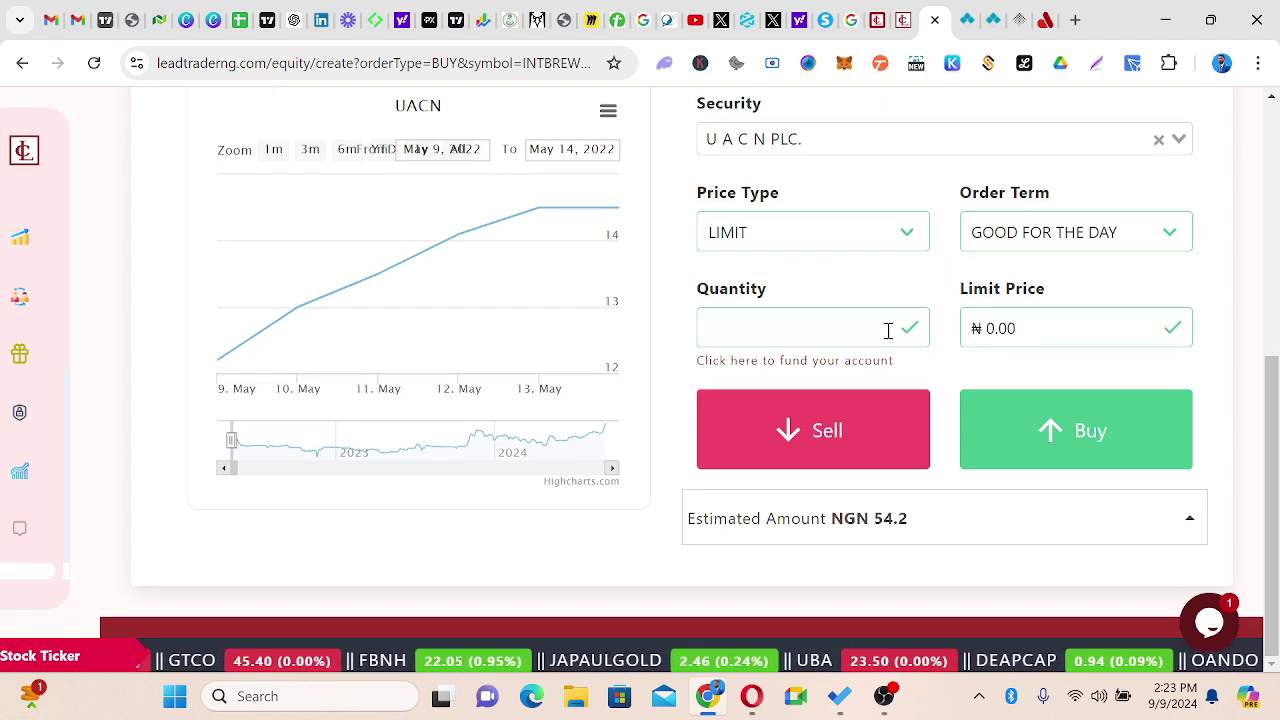
text(1)
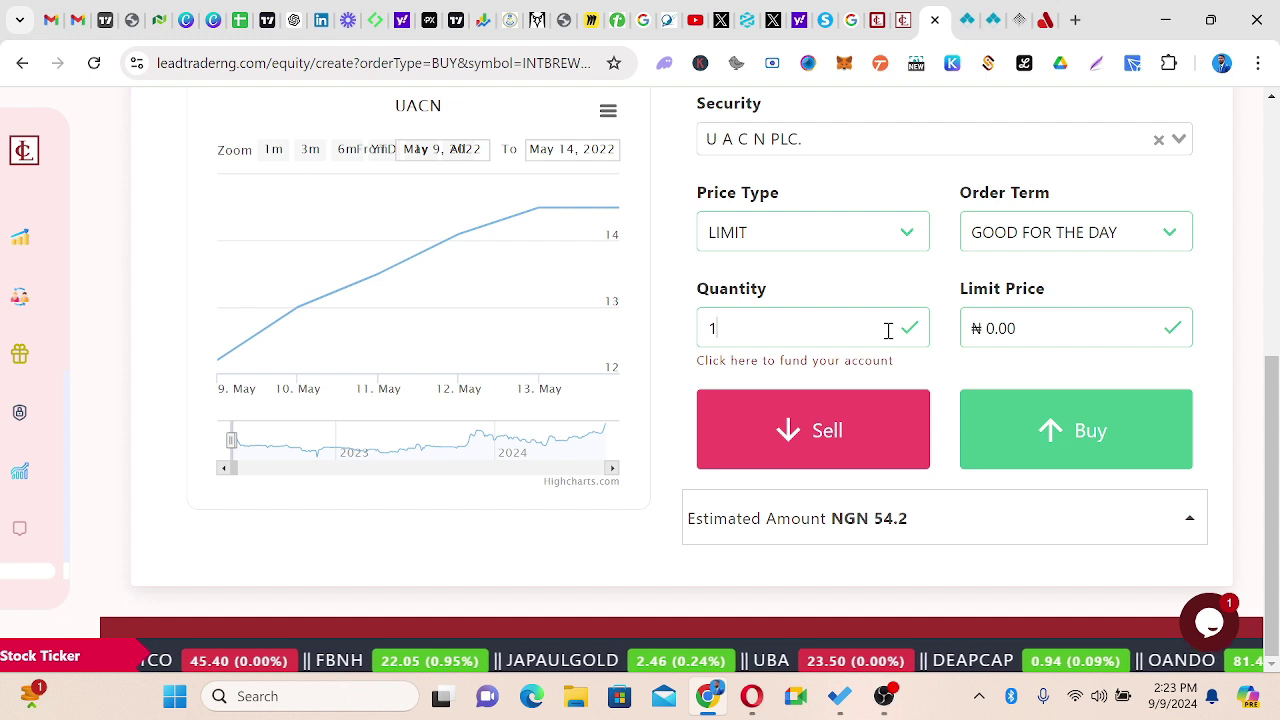
text(00)
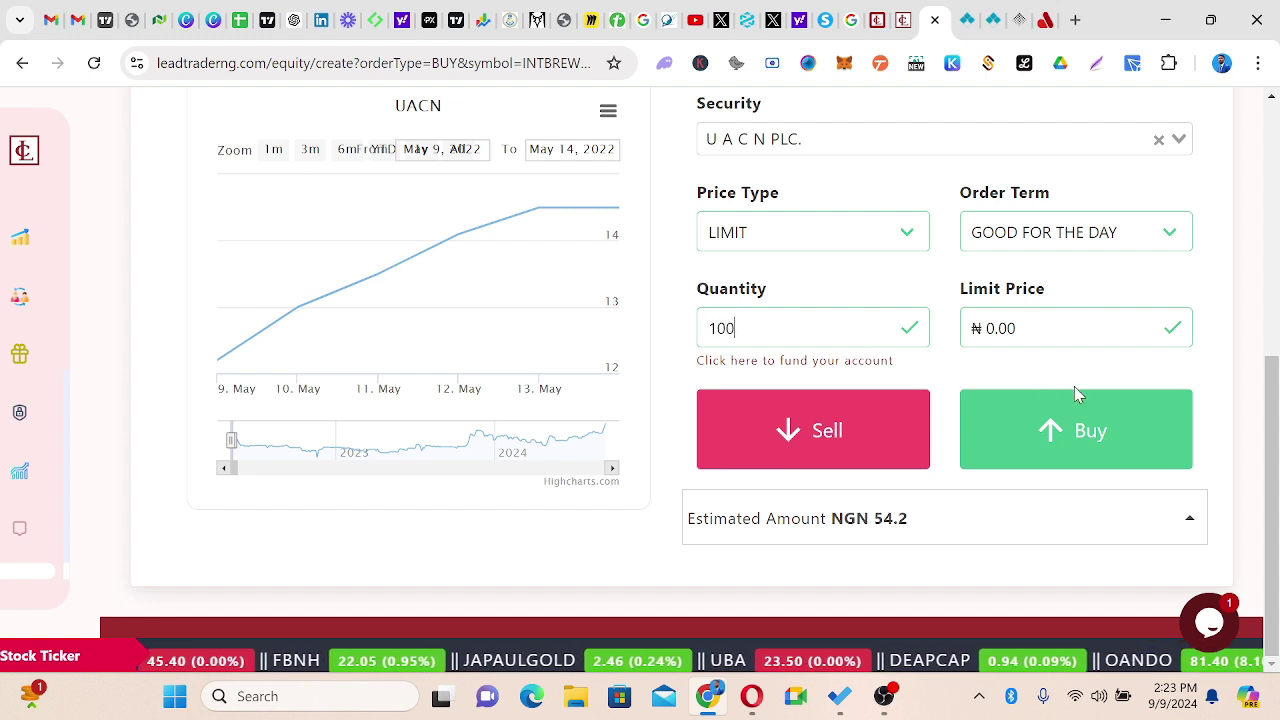
click(1073, 336)
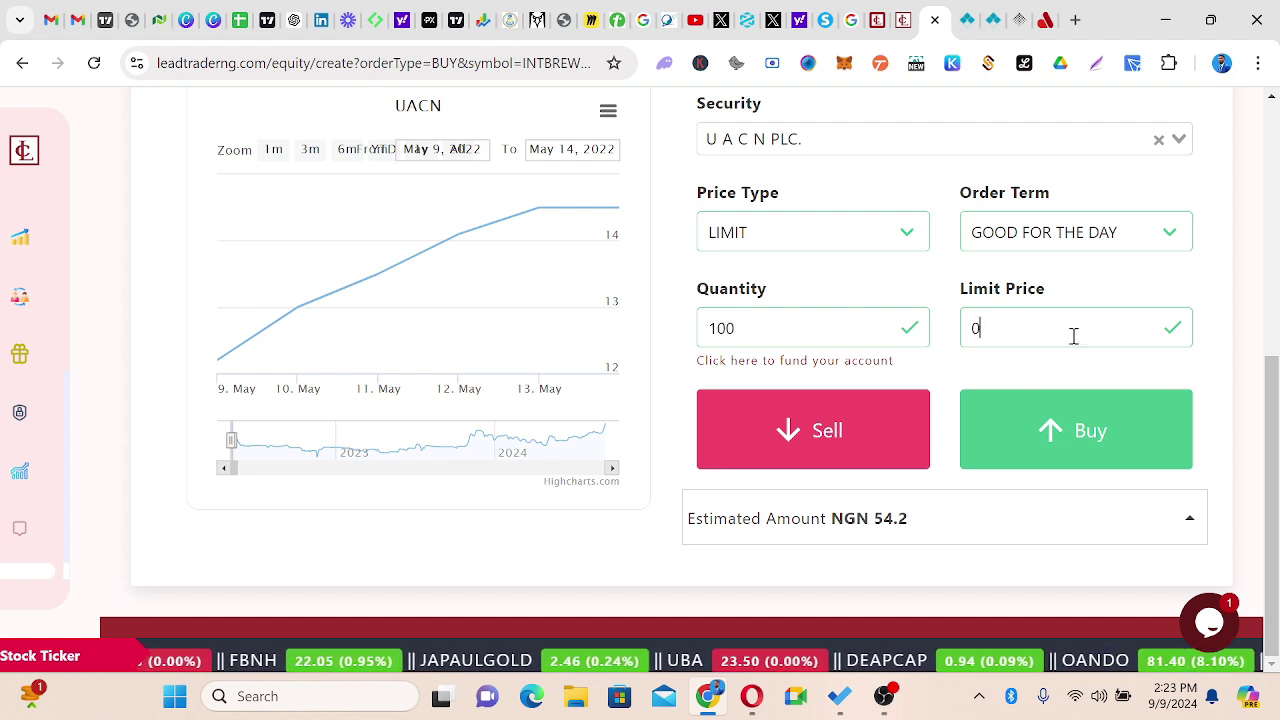
key(BackSpace)
text(22)
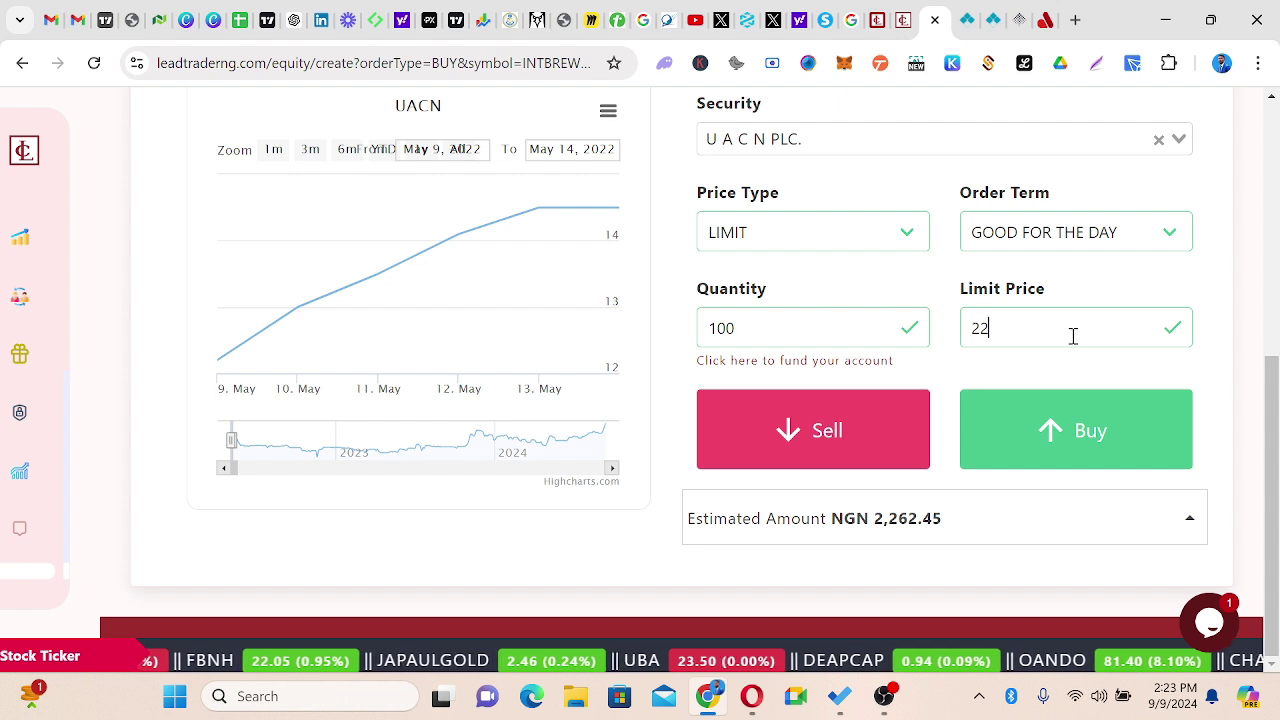
text(.)
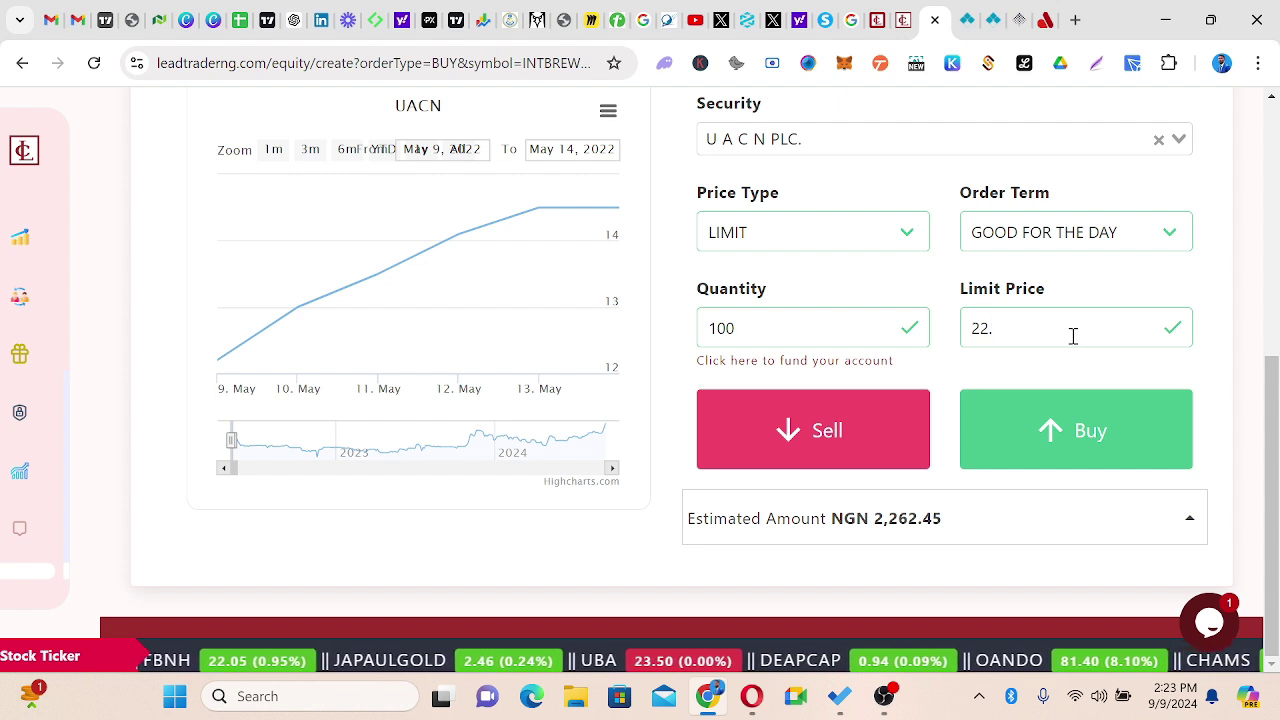
text(95)
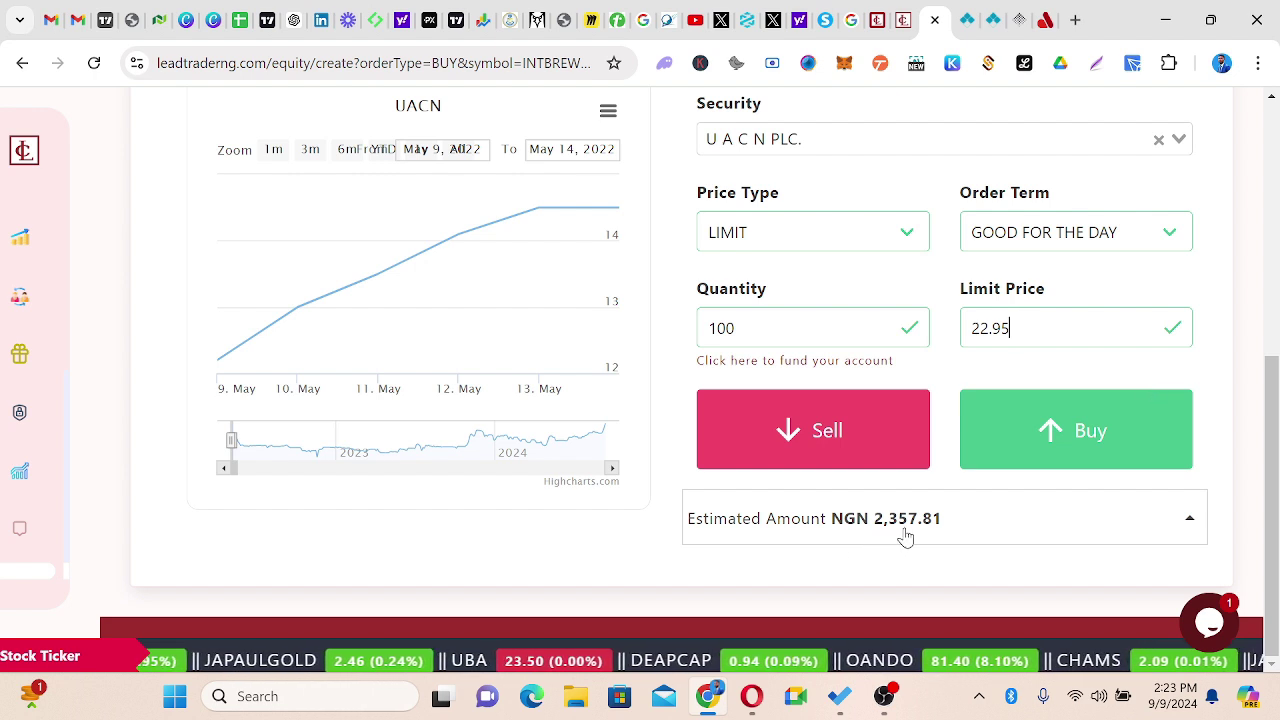
Change the order quantity to 250 shares
click(759, 329)
key(BackSpace)
key(BackSpace)
key(BackSpace)
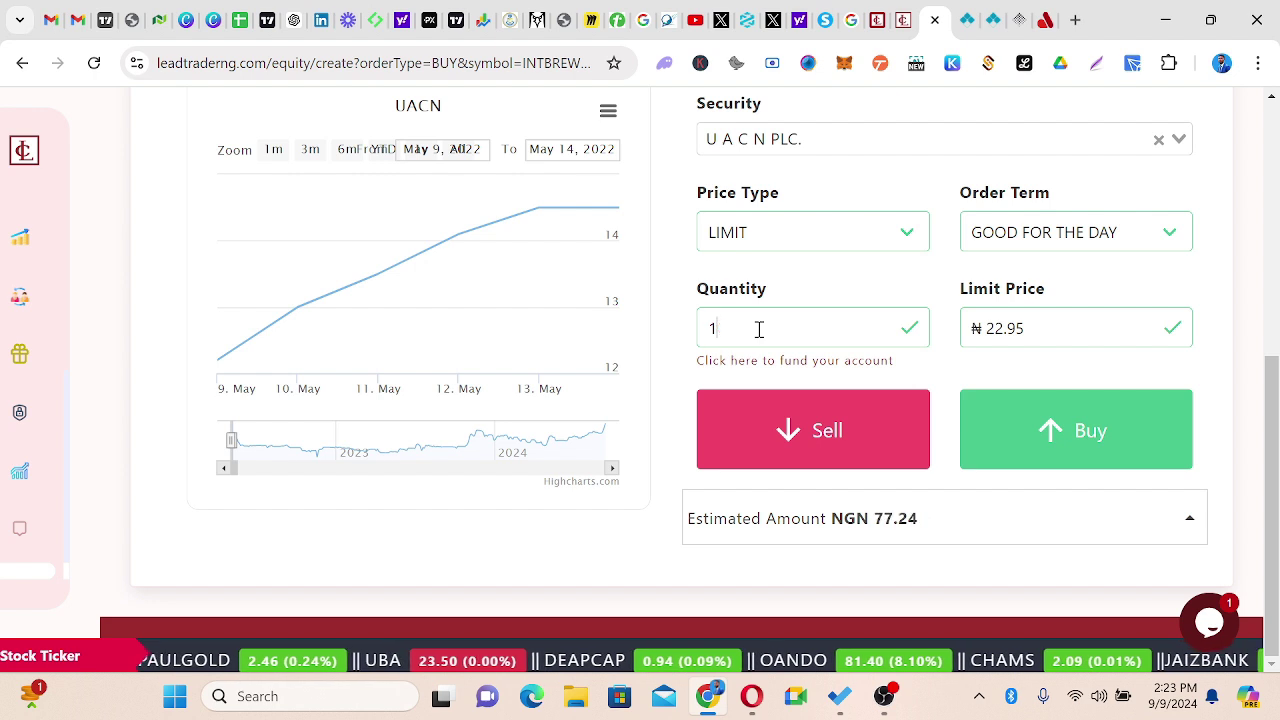
text(5)
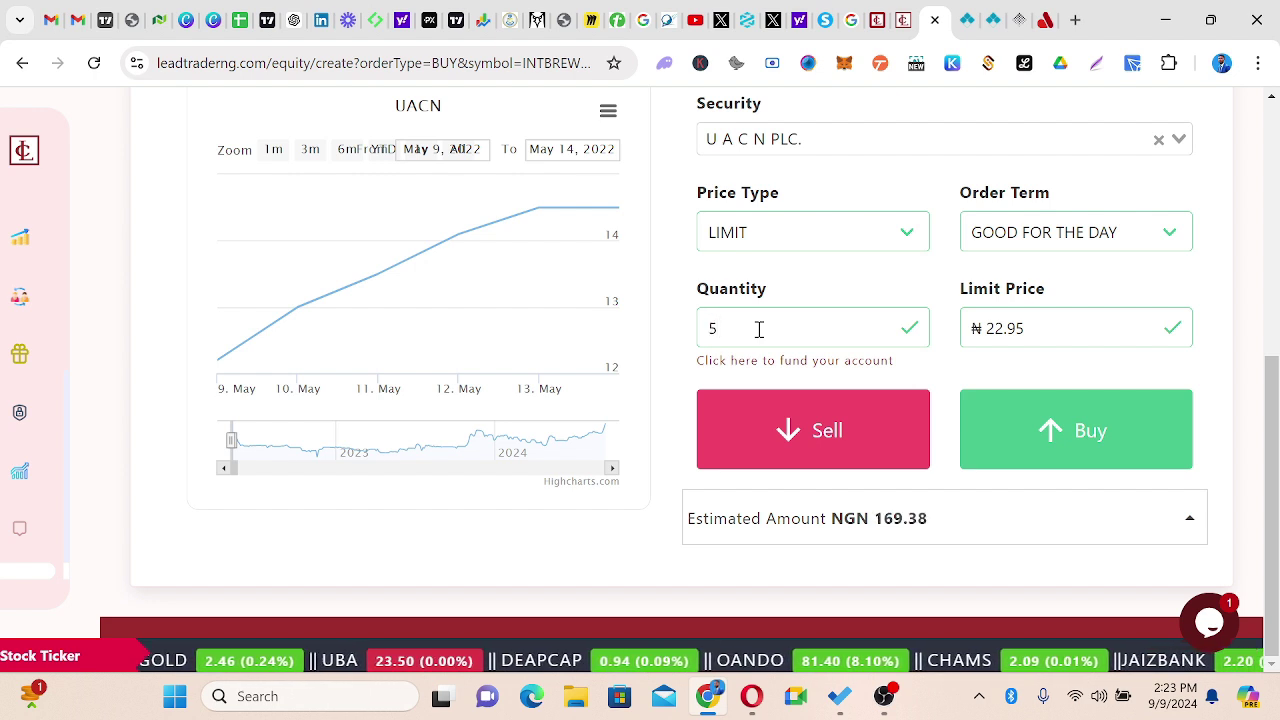
text(00)
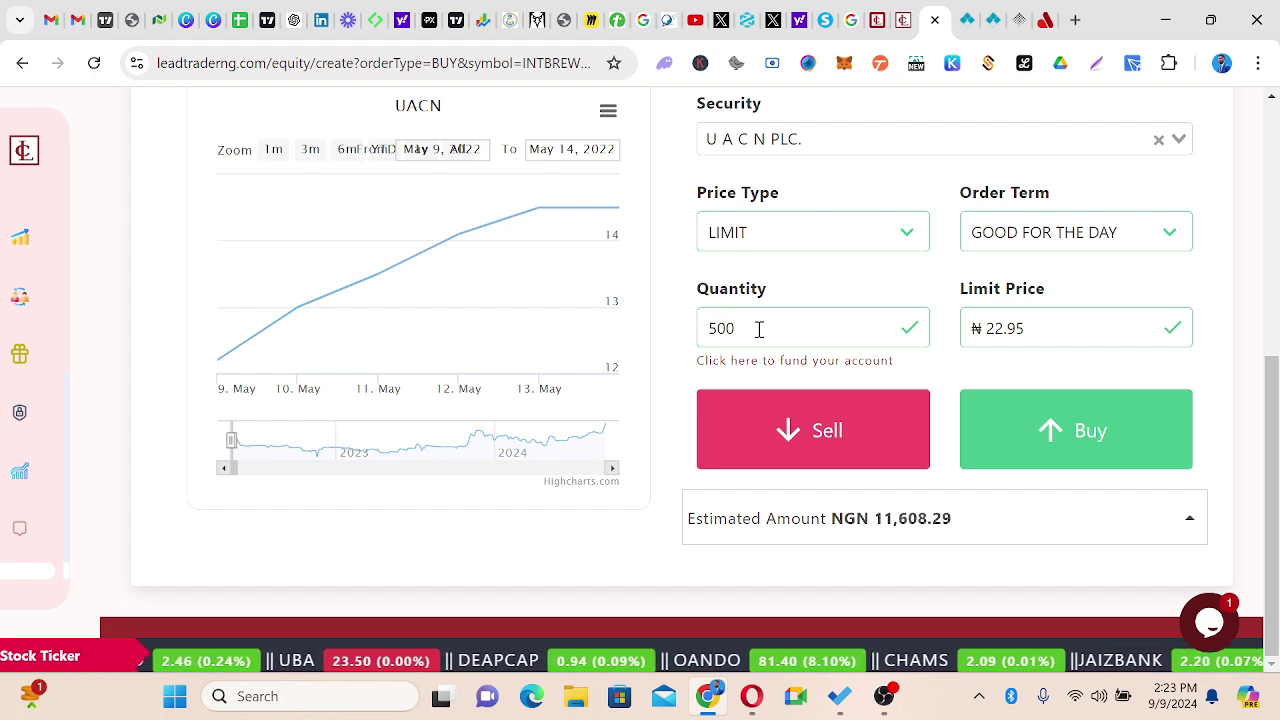
key(BackSpace)
key(BackSpace)
key(BackSpace)
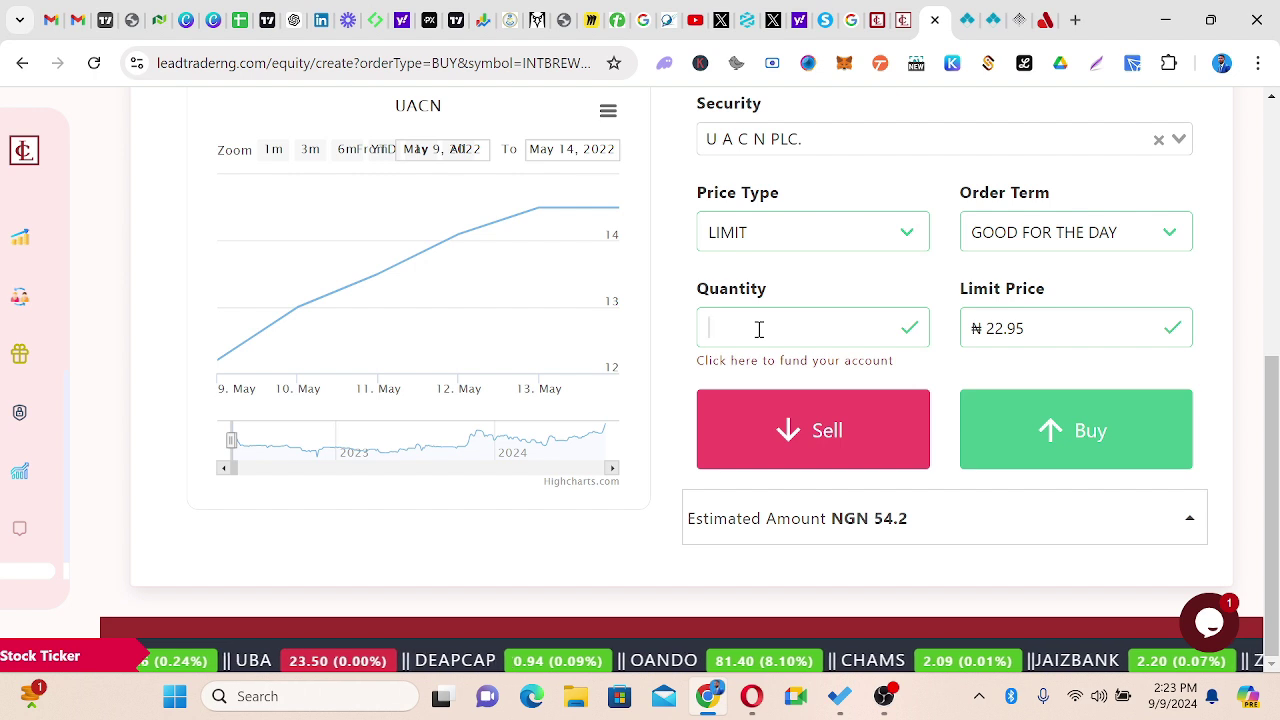
text(4)
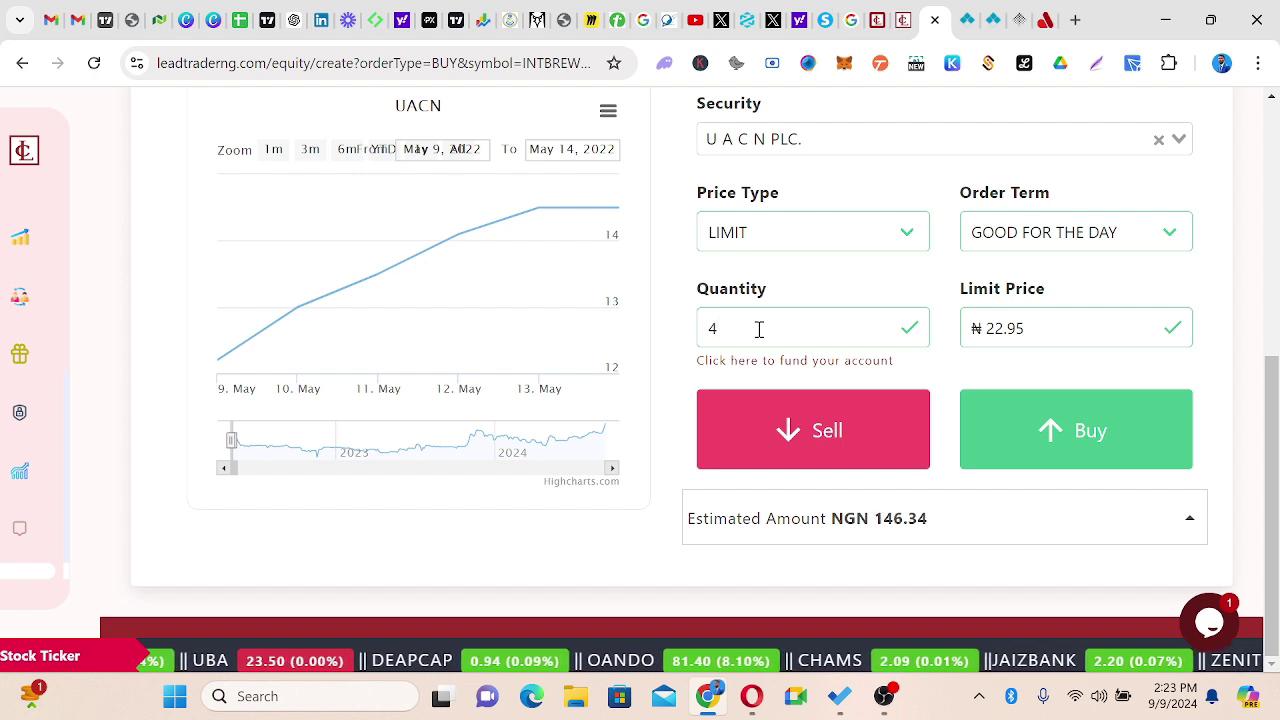
text(00)
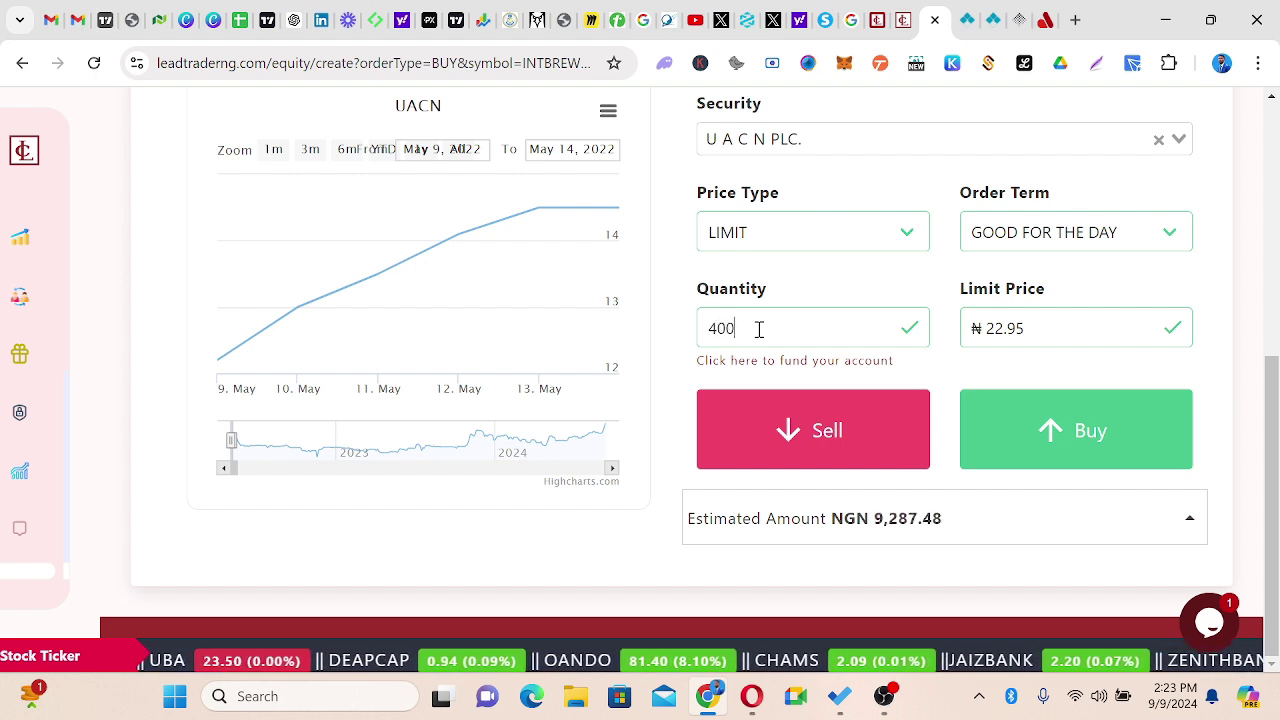
key(BackSpace)
key(BackSpace)
key(BackSpace)
text(30)
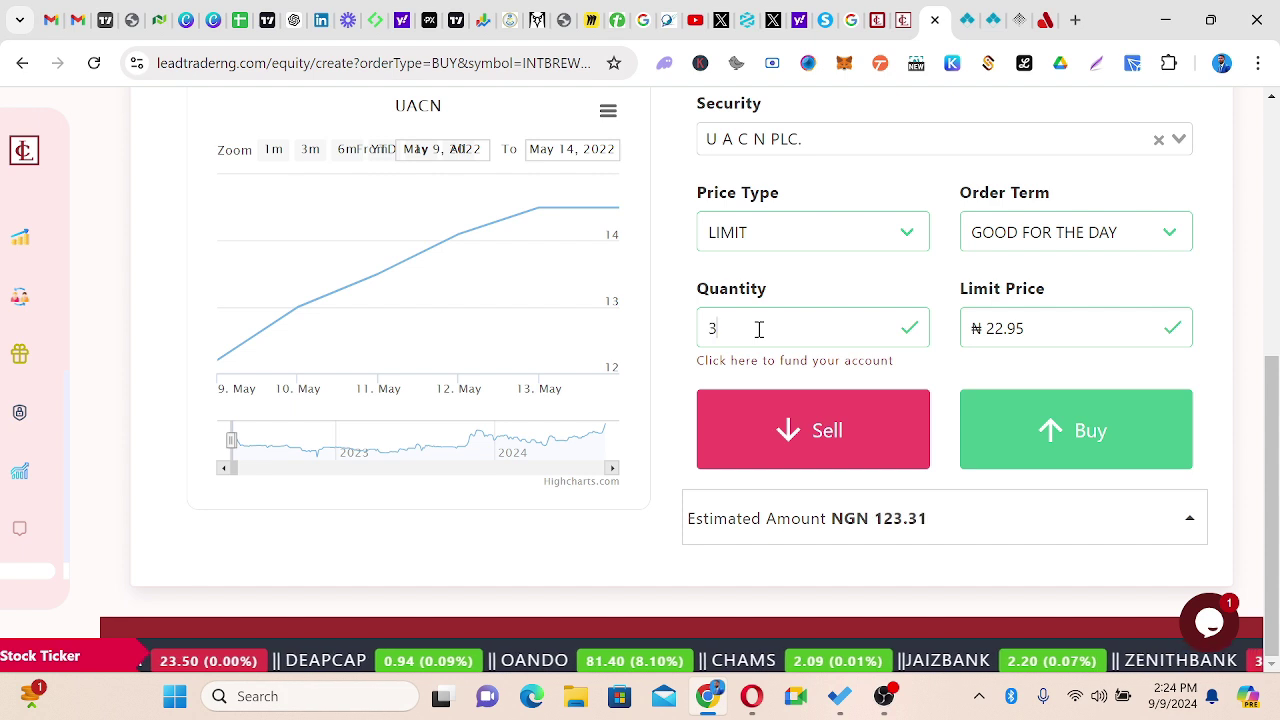
key(BackSpace)
key(BackSpace)
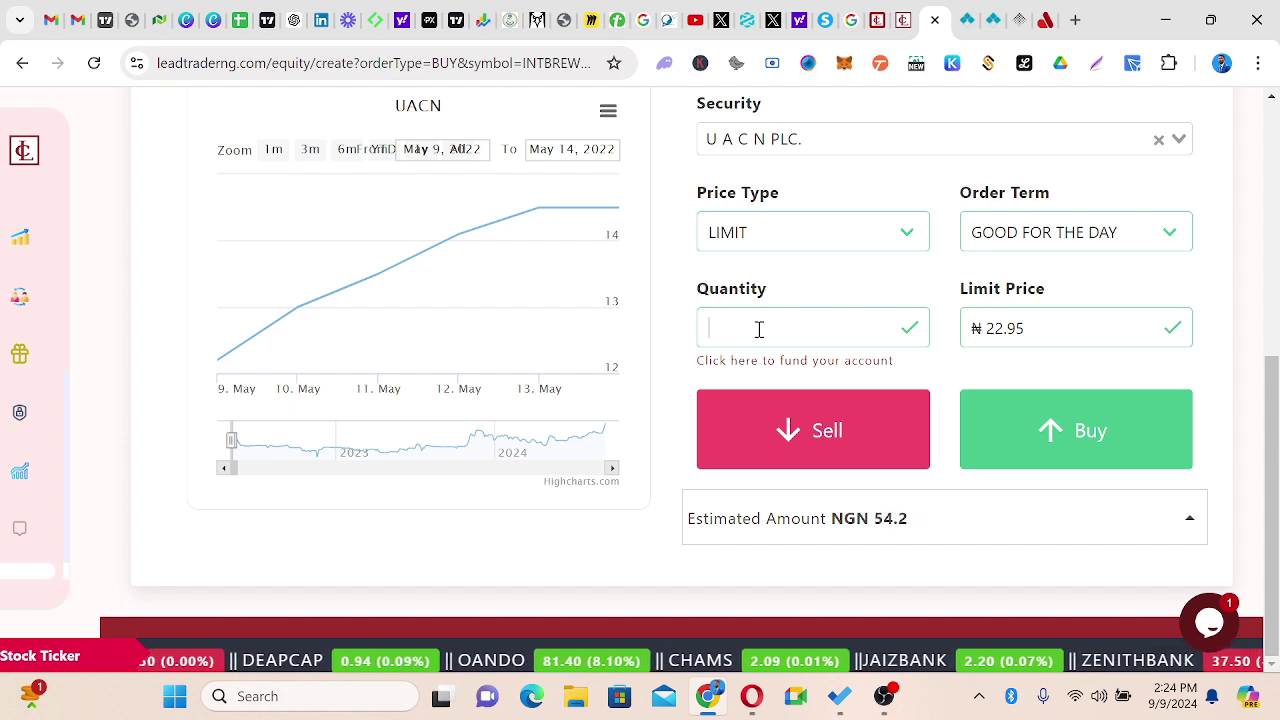
text(2)
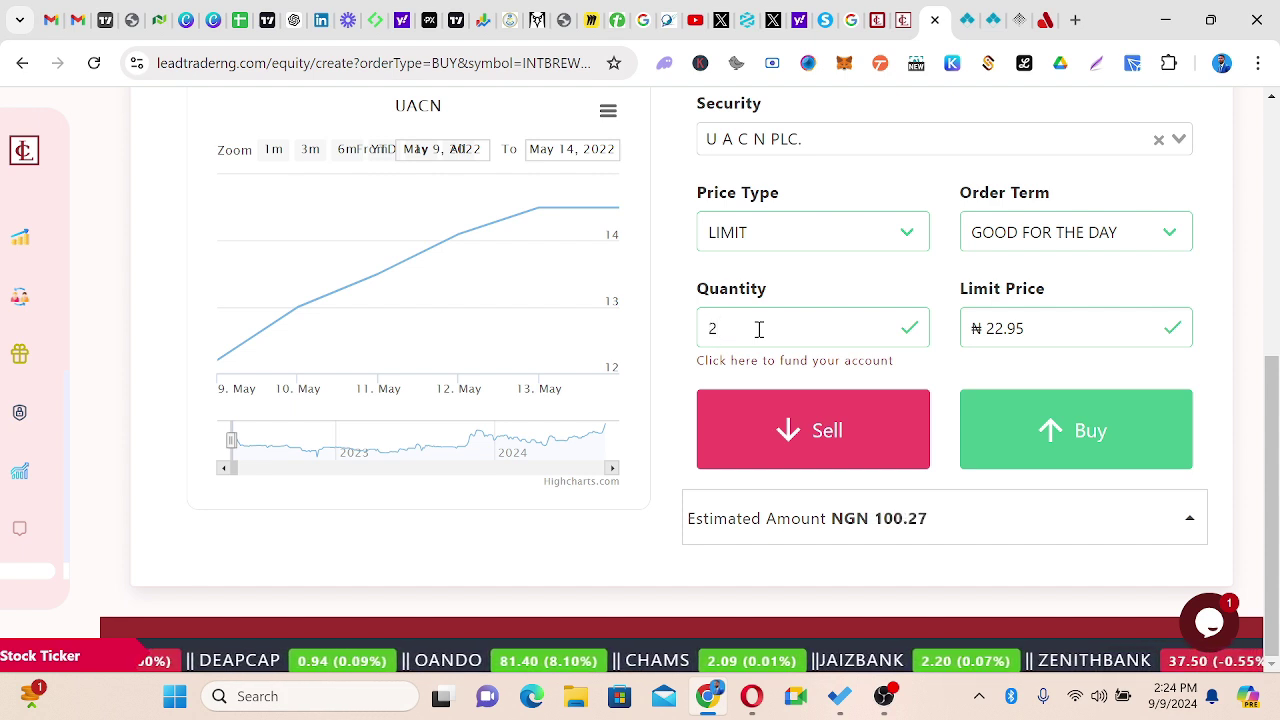
text(500)
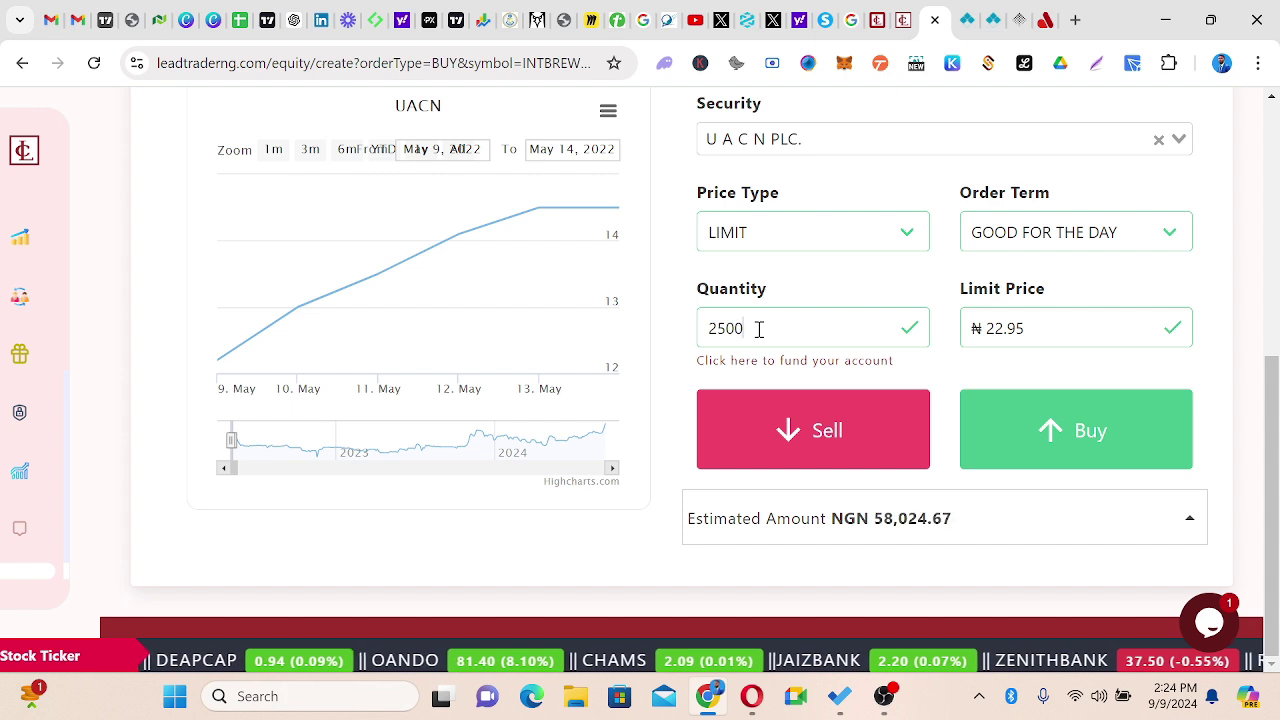
key(BackSpace)
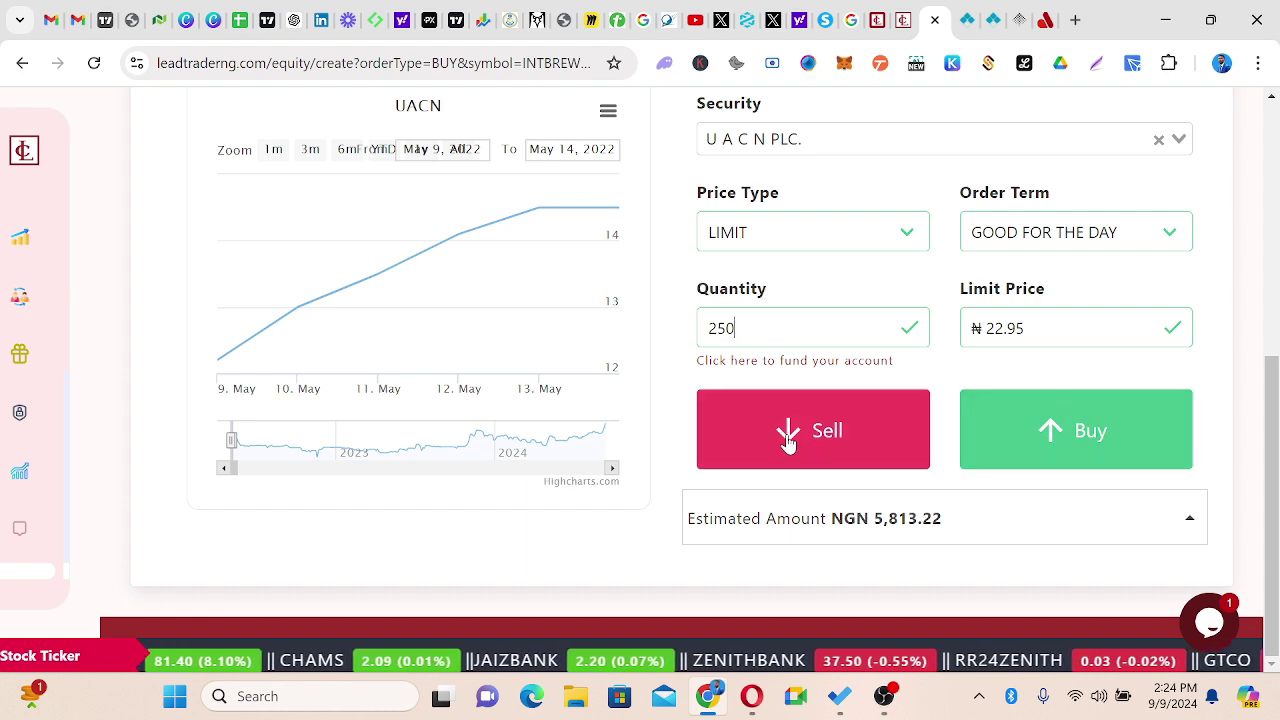
Place the 250-share UACN order at ₦22.95 as a buy
scroll(1130, 410, up, 2)
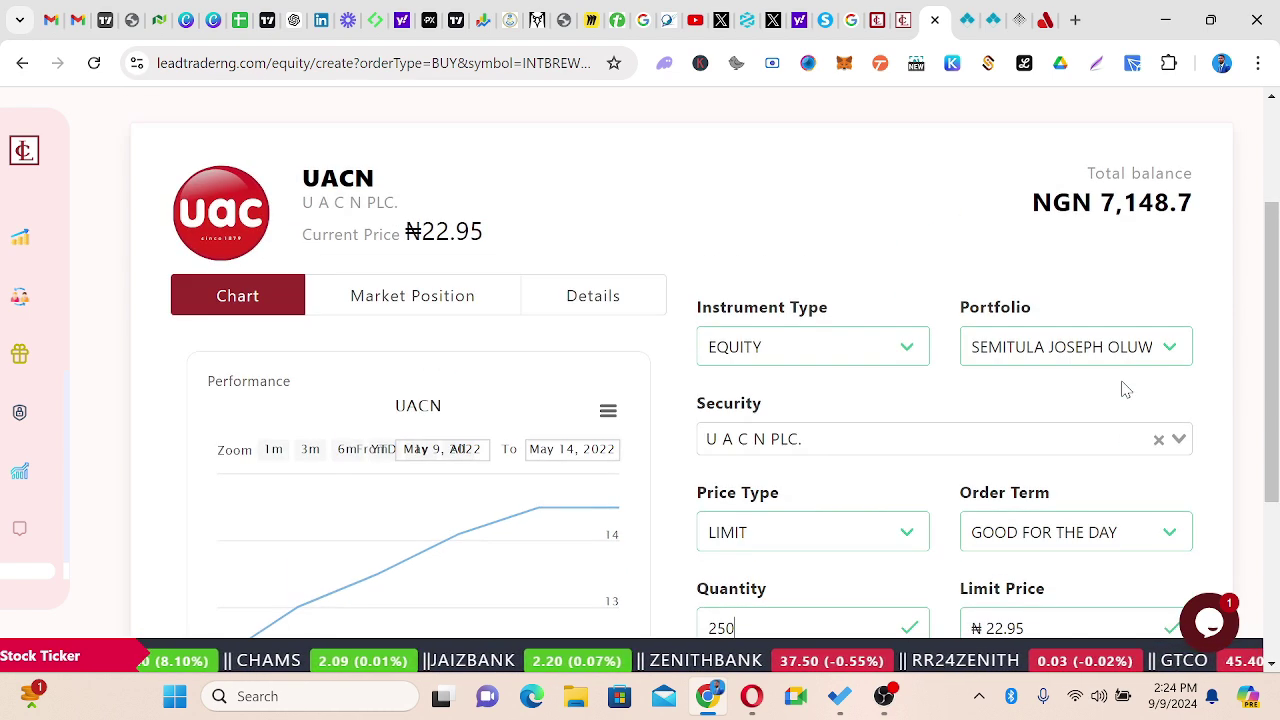
scroll(1124, 391, down, 2)
scroll(1124, 391, up, 4)
scroll(1124, 391, down, 4)
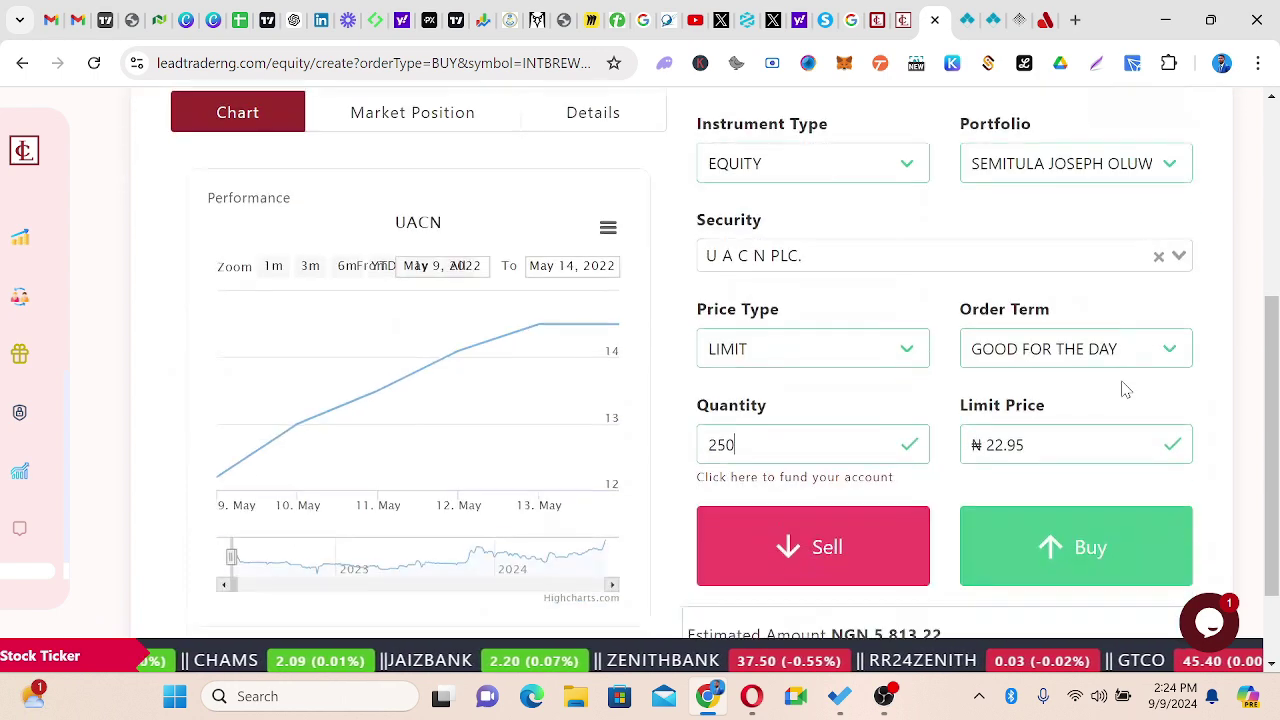
click(1088, 436)
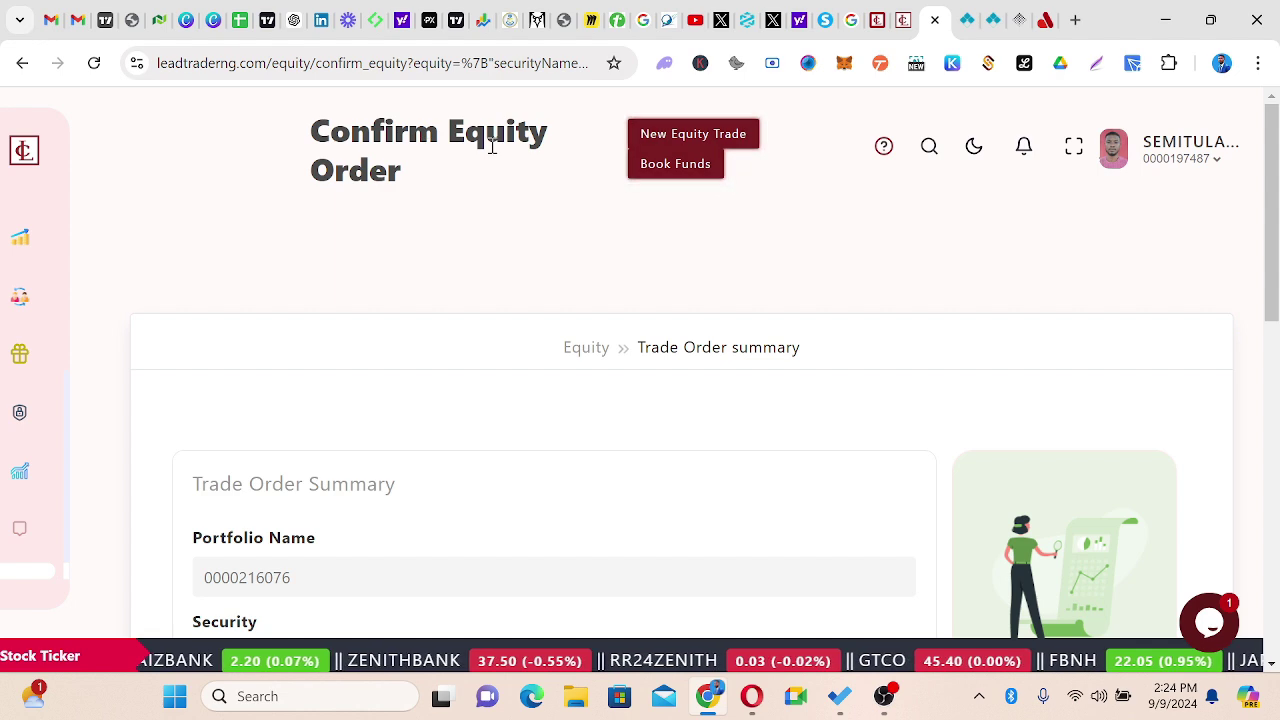
Review the NGN 5,846.87 Trade Order Summary and submit the UACN buy order
scroll(614, 214, down, 5)
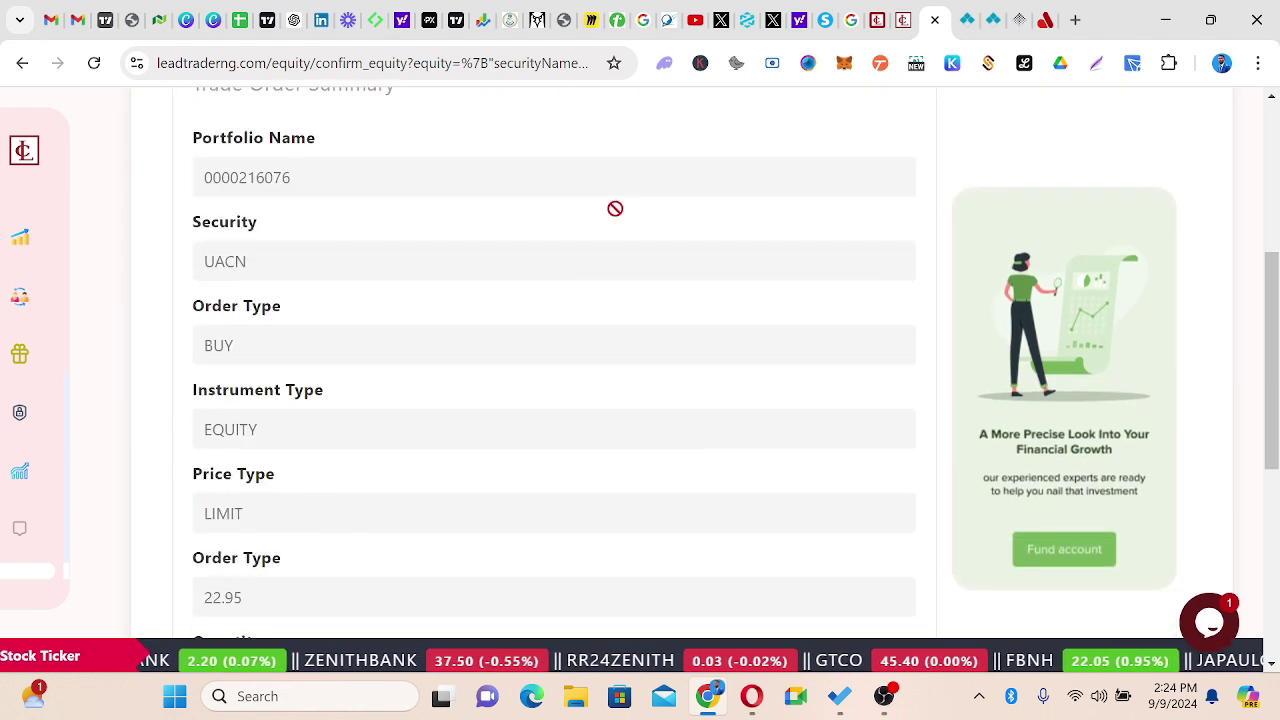
scroll(616, 218, down, 4)
scroll(616, 218, up, 9)
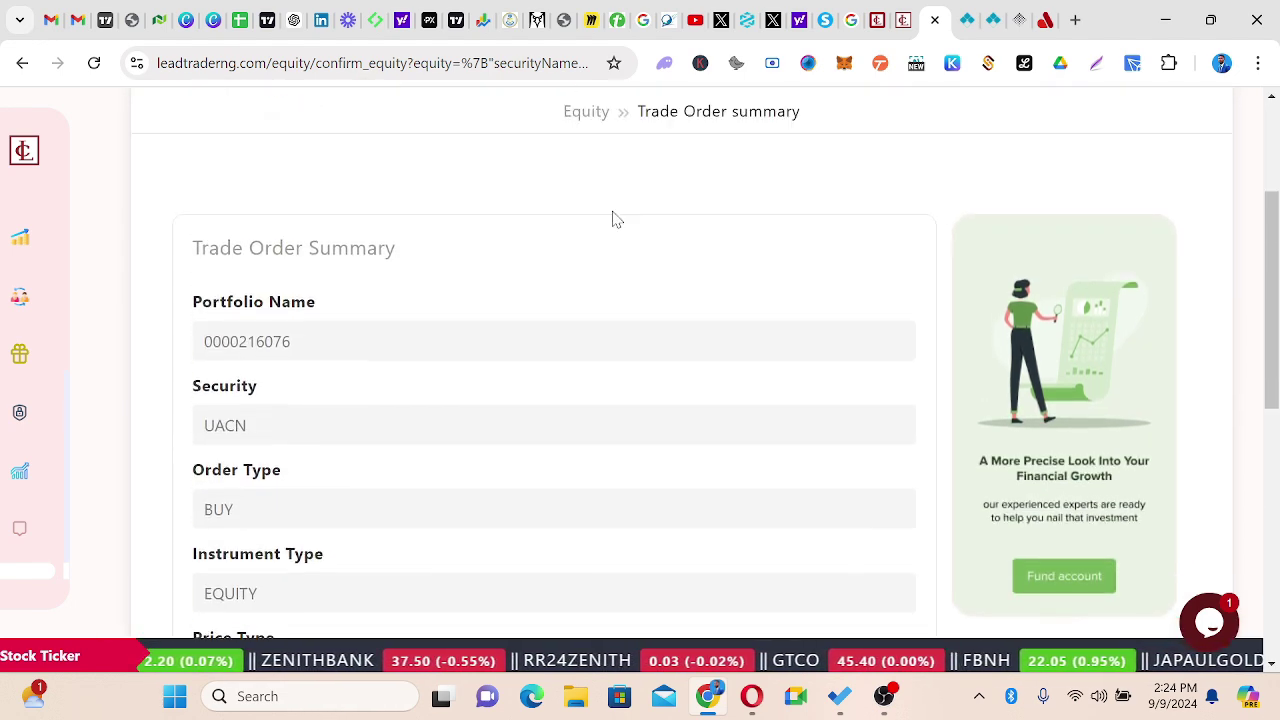
scroll(616, 219, down, 2)
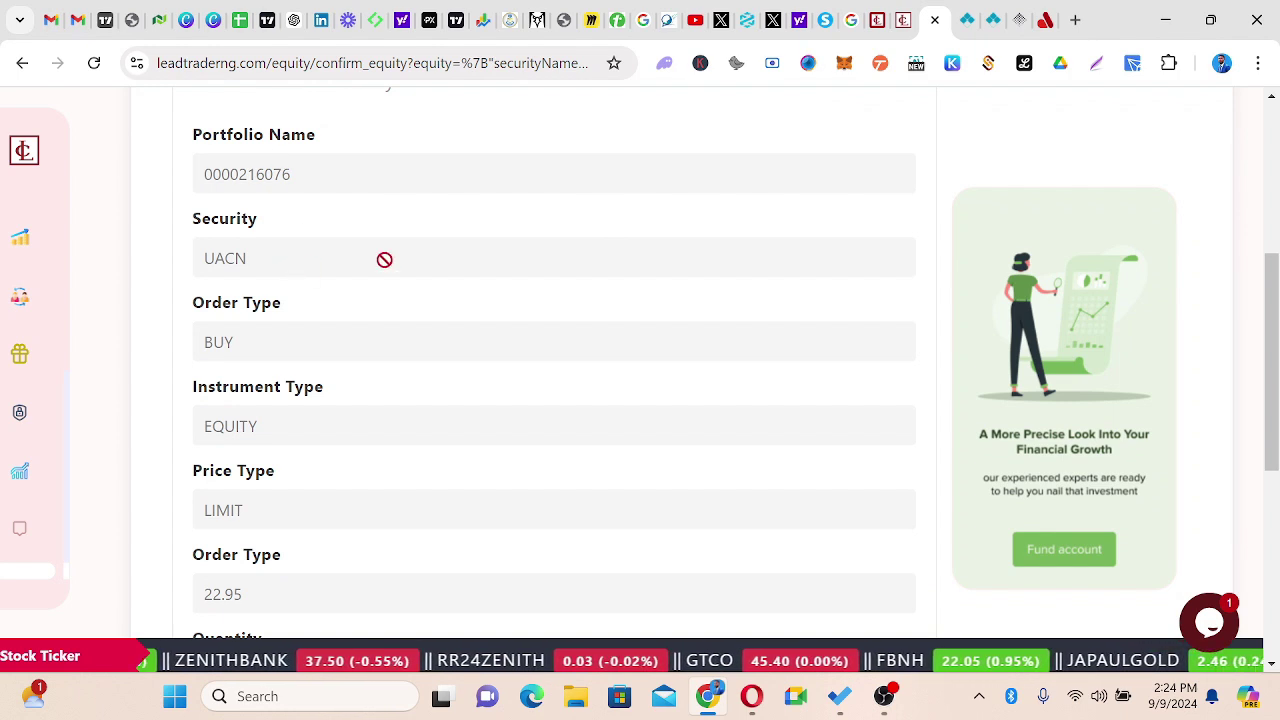
scroll(384, 260, down, 1)
scroll(308, 340, down, 1)
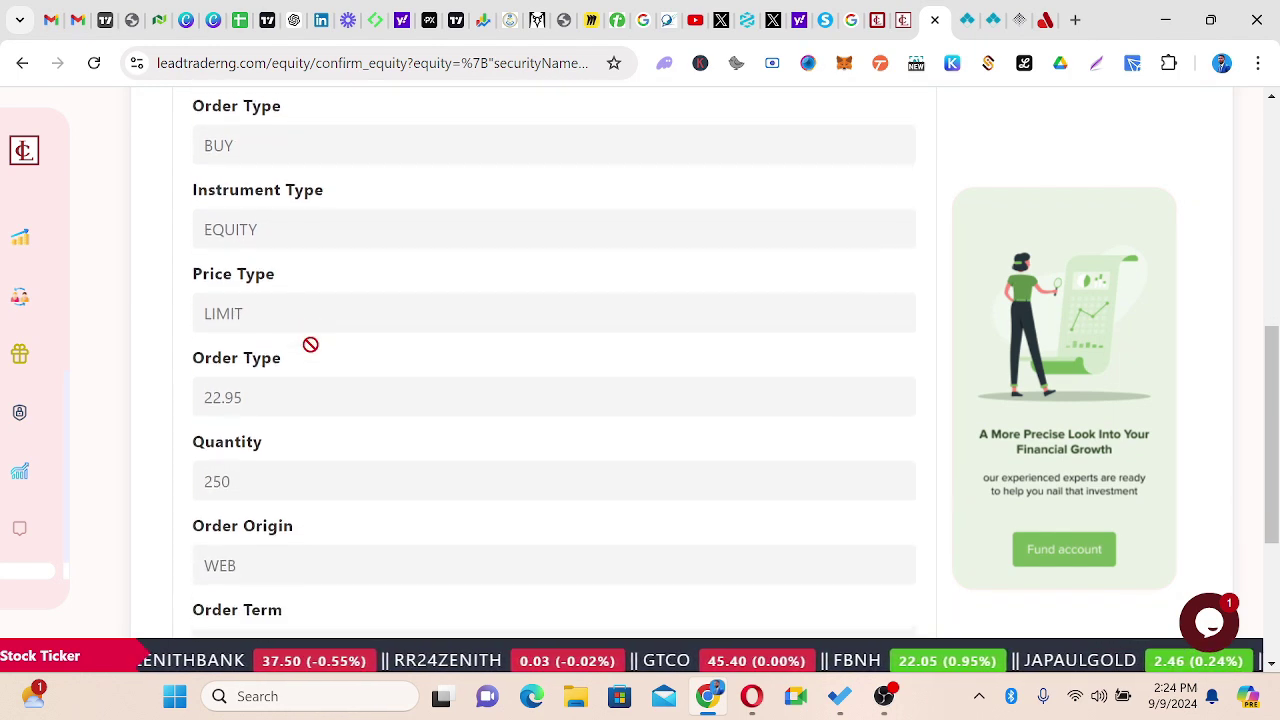
scroll(305, 348, down, 2)
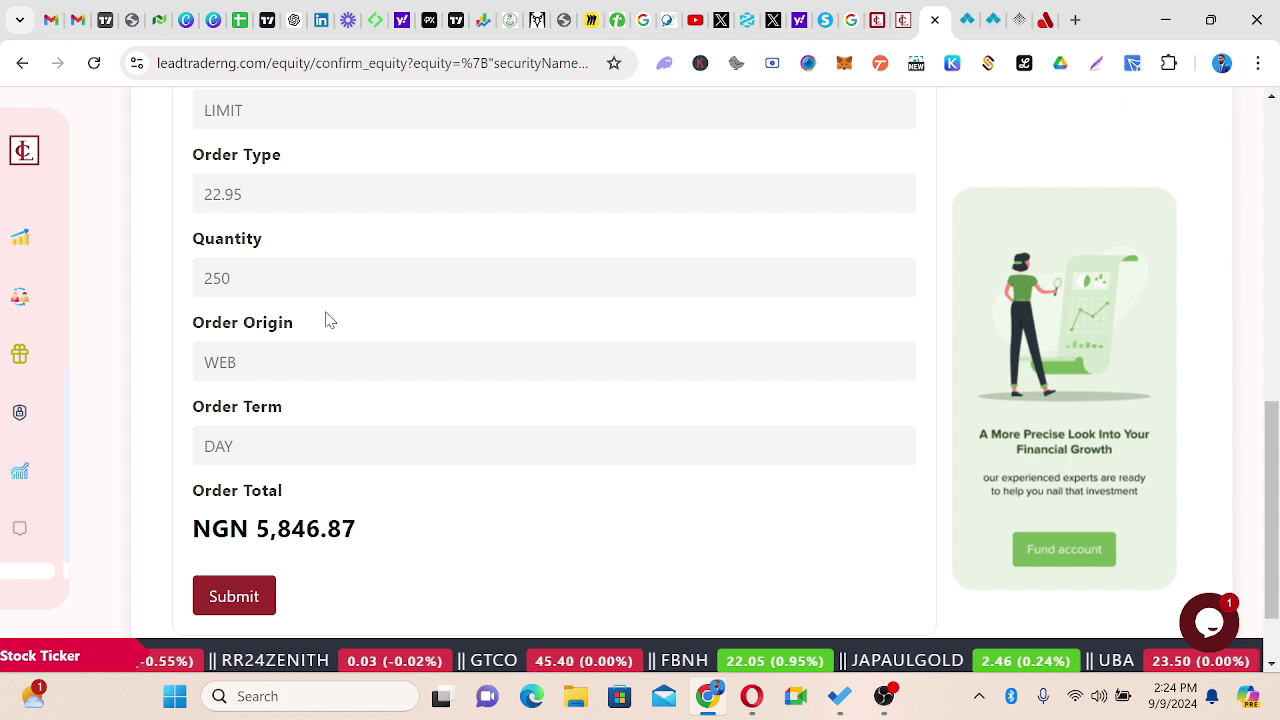
scroll(326, 320, down, 1)
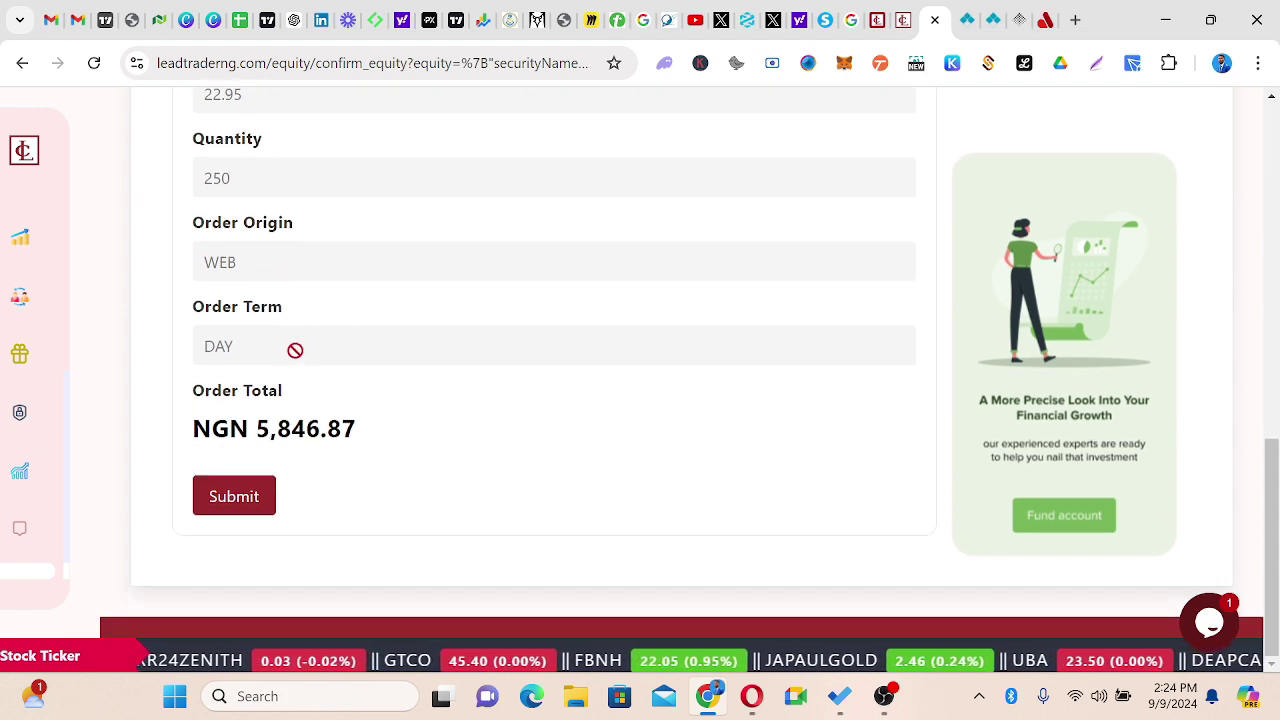
click(232, 500)
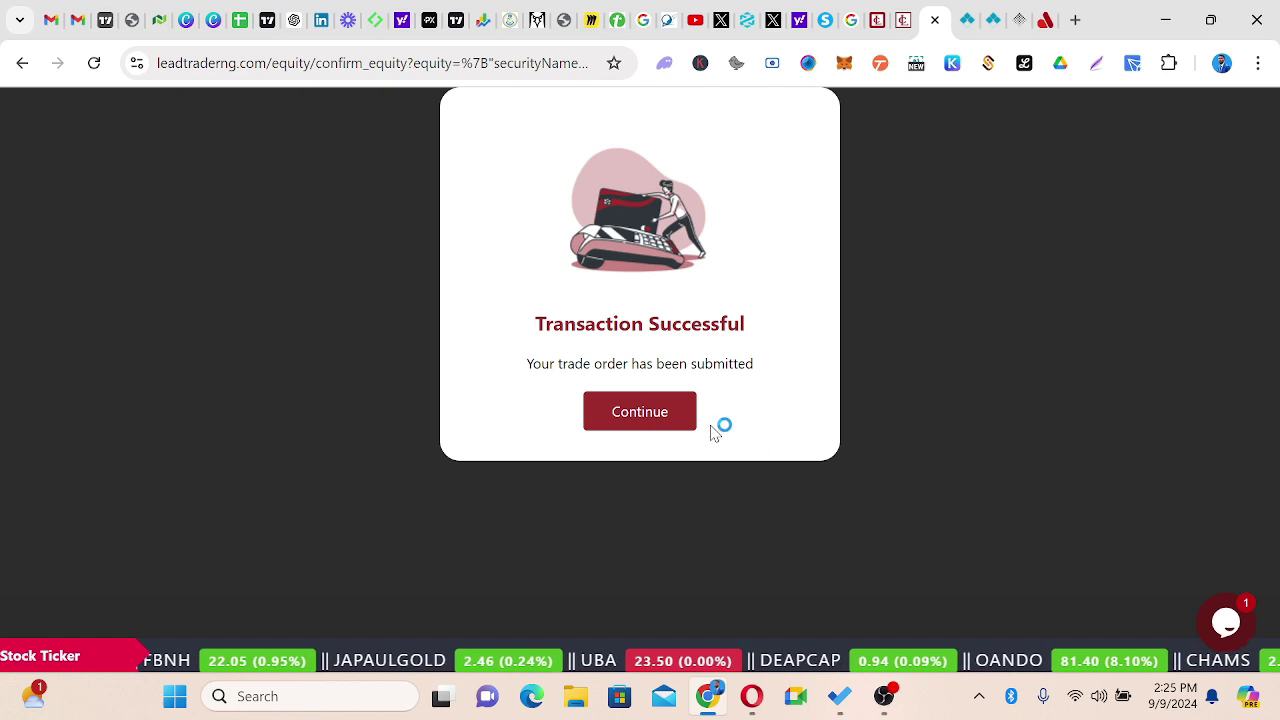
Dismiss the success popup and view the UACN order's Equity Details, showing REJECTED status
click(640, 412)
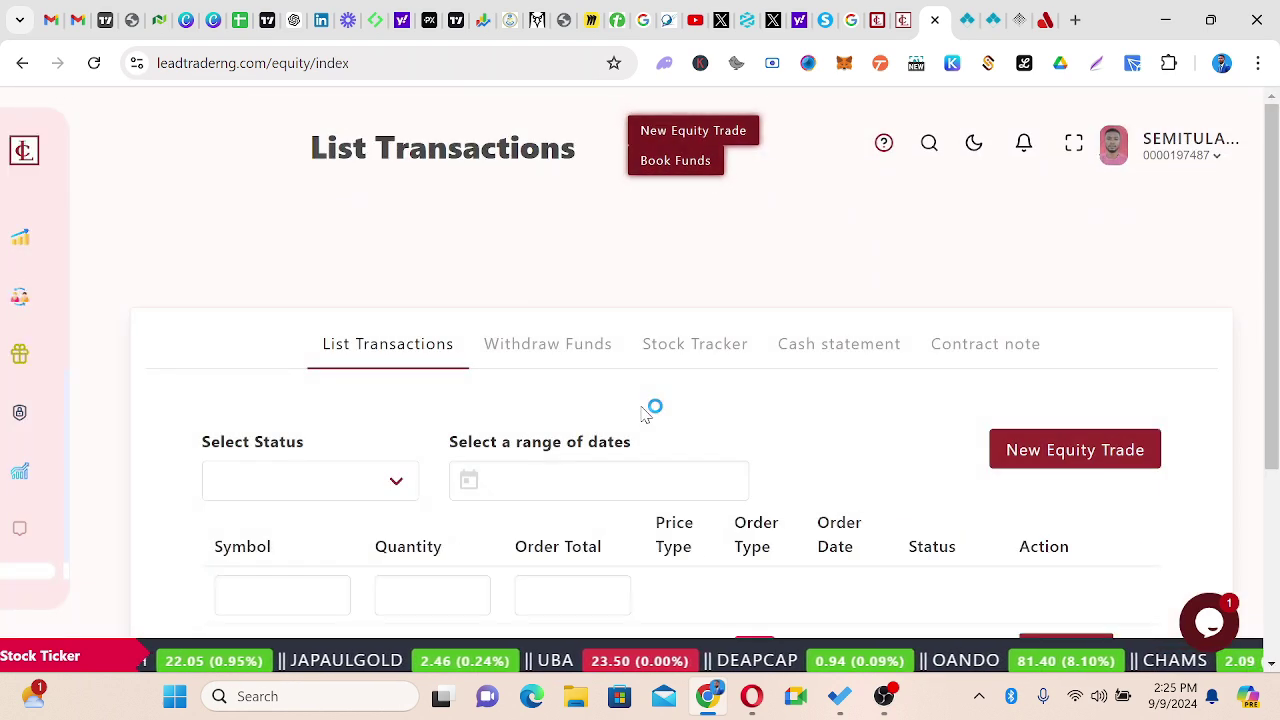
scroll(826, 424, down, 3)
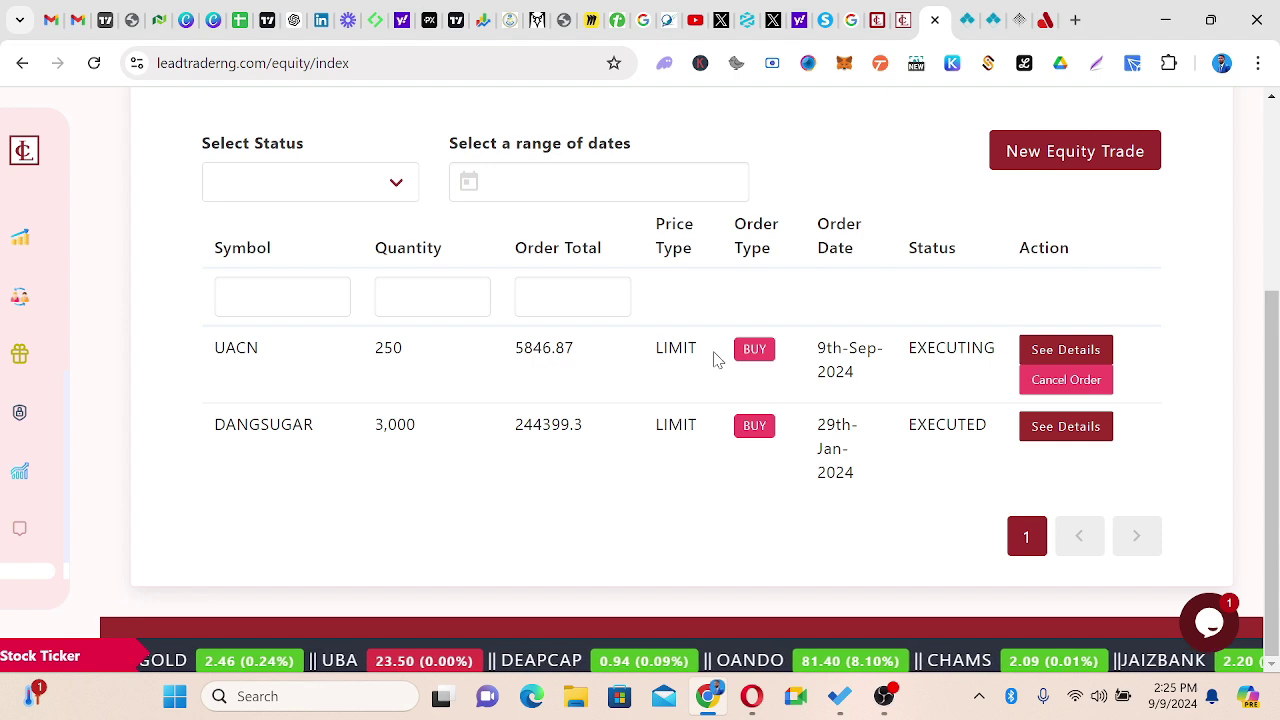
click(1062, 352)
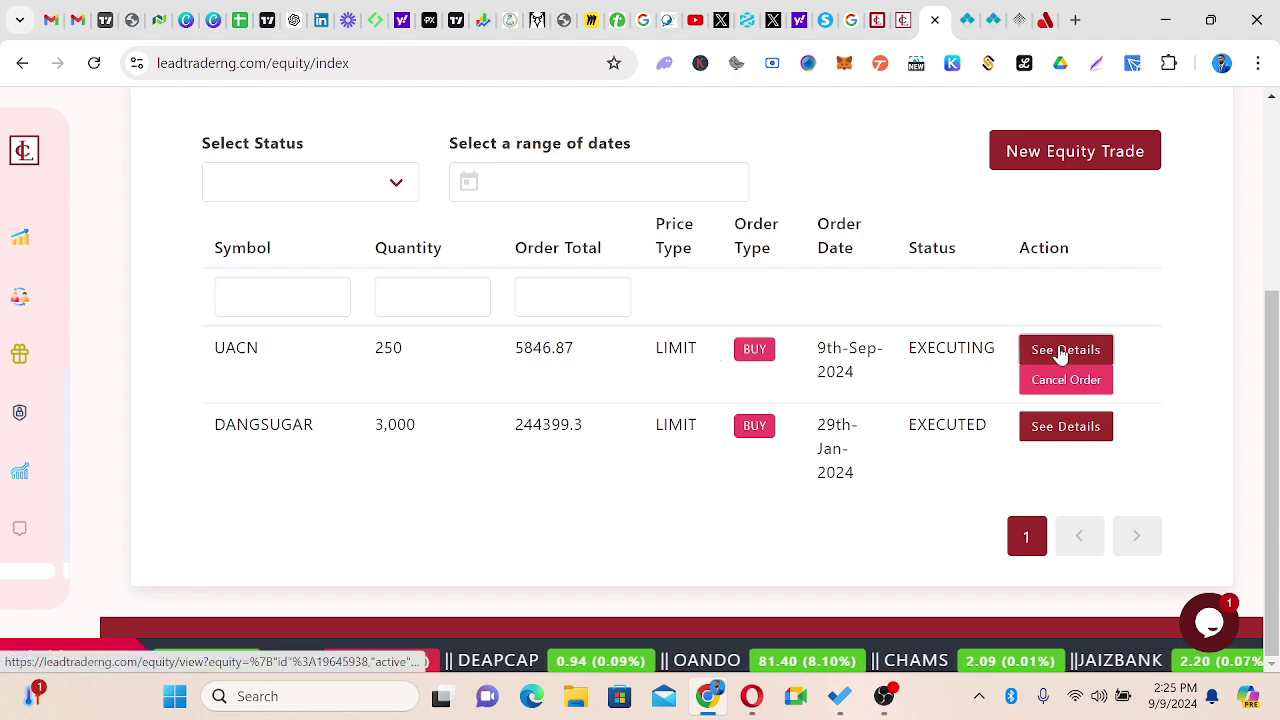
scroll(428, 425, down, 10)
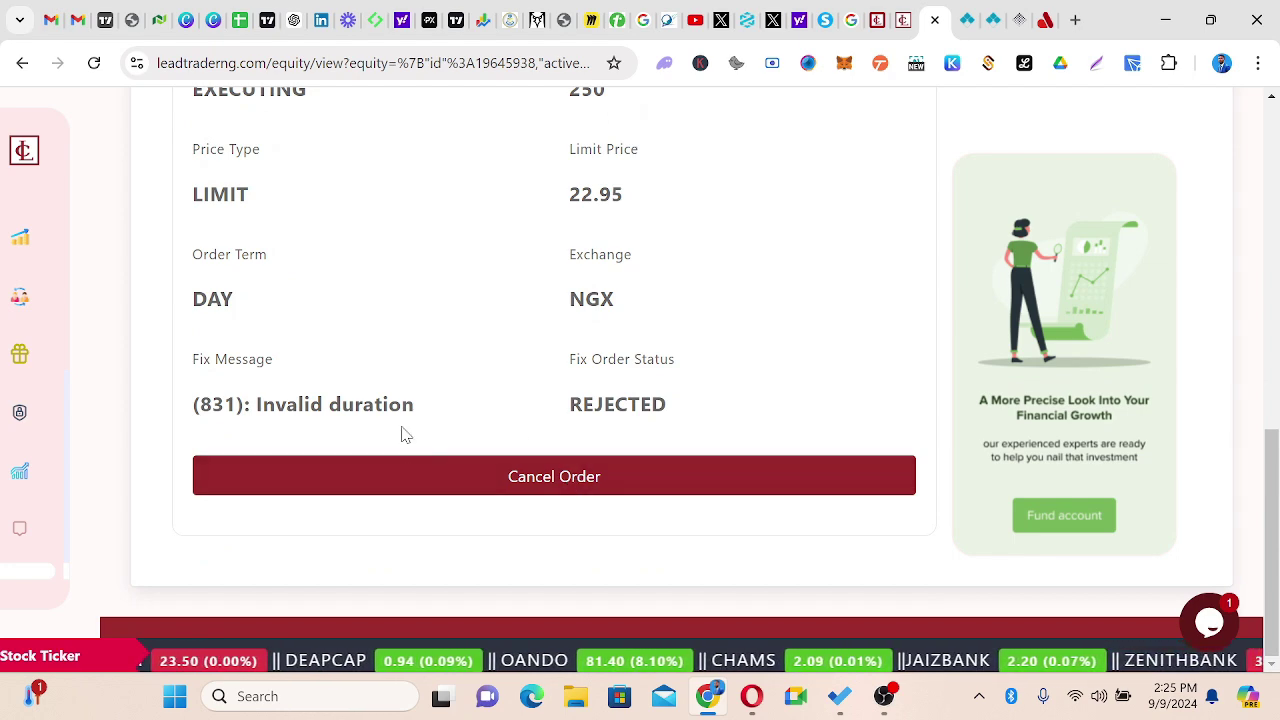
scroll(612, 348, up, 10)
scroll(614, 346, up, 1)
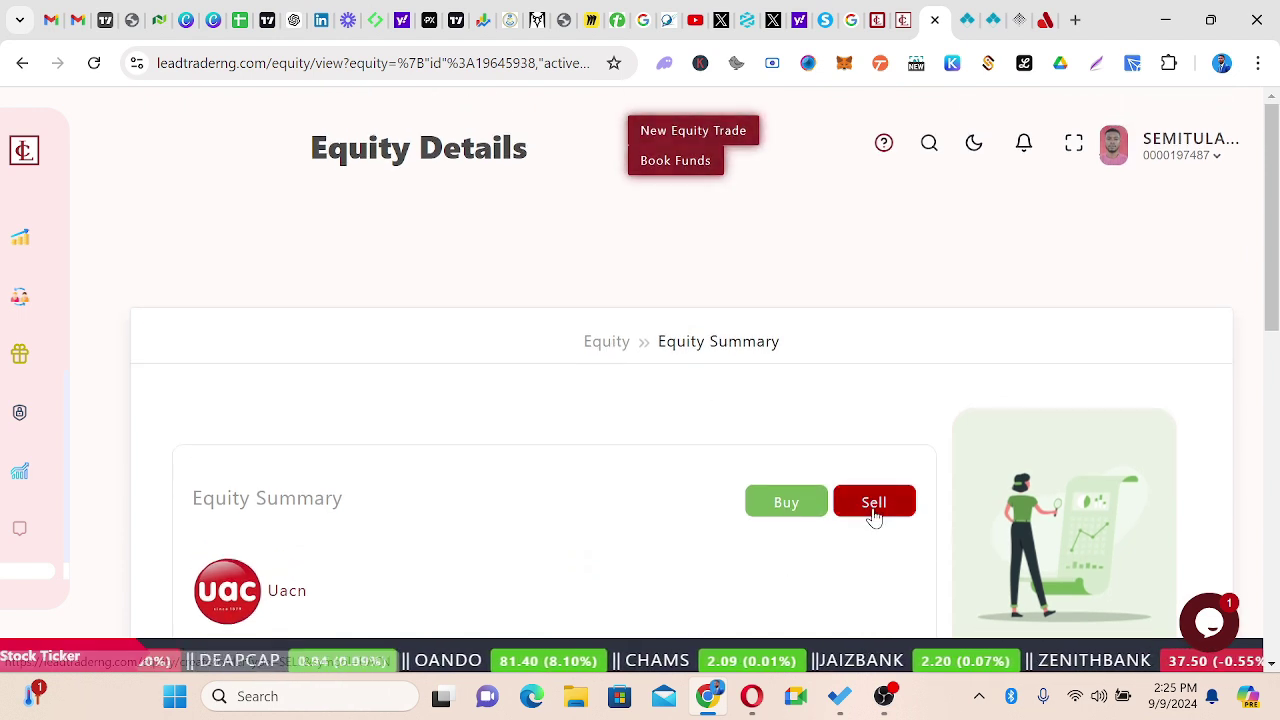
Visit the Security Overview page, then browse the Equity Price Overview market table
mouse_move(86, 514)
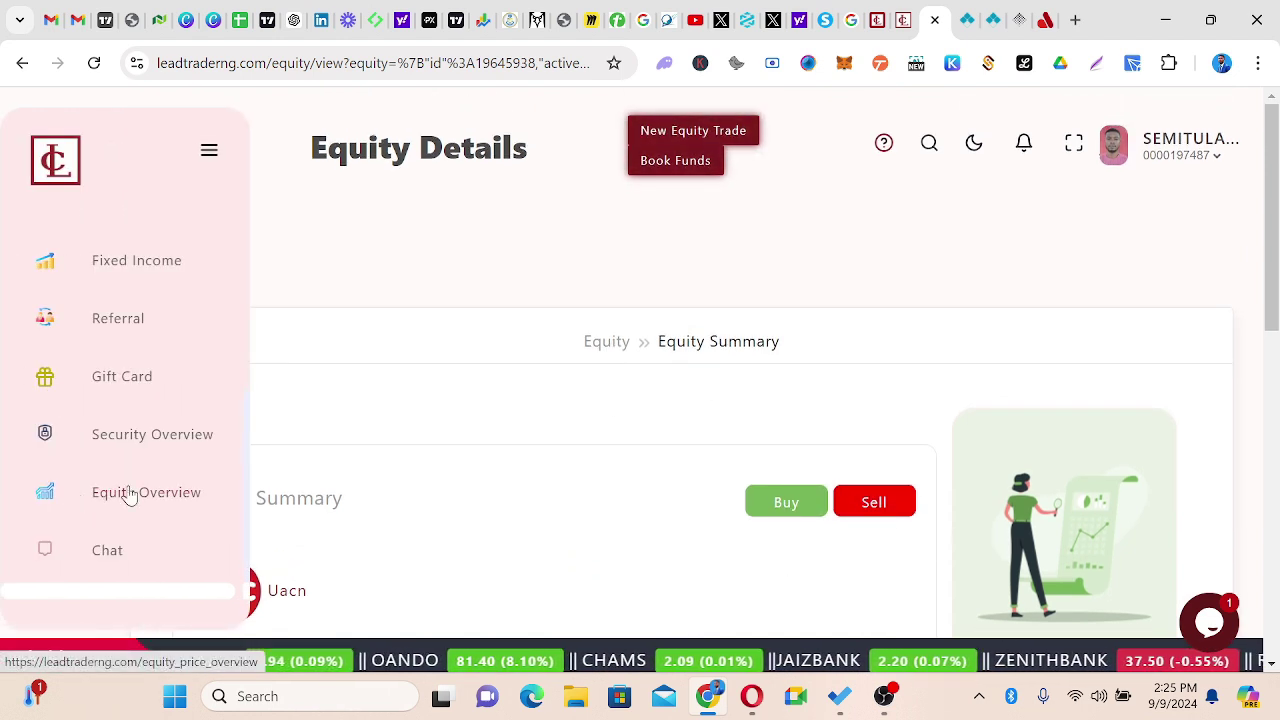
click(98, 446)
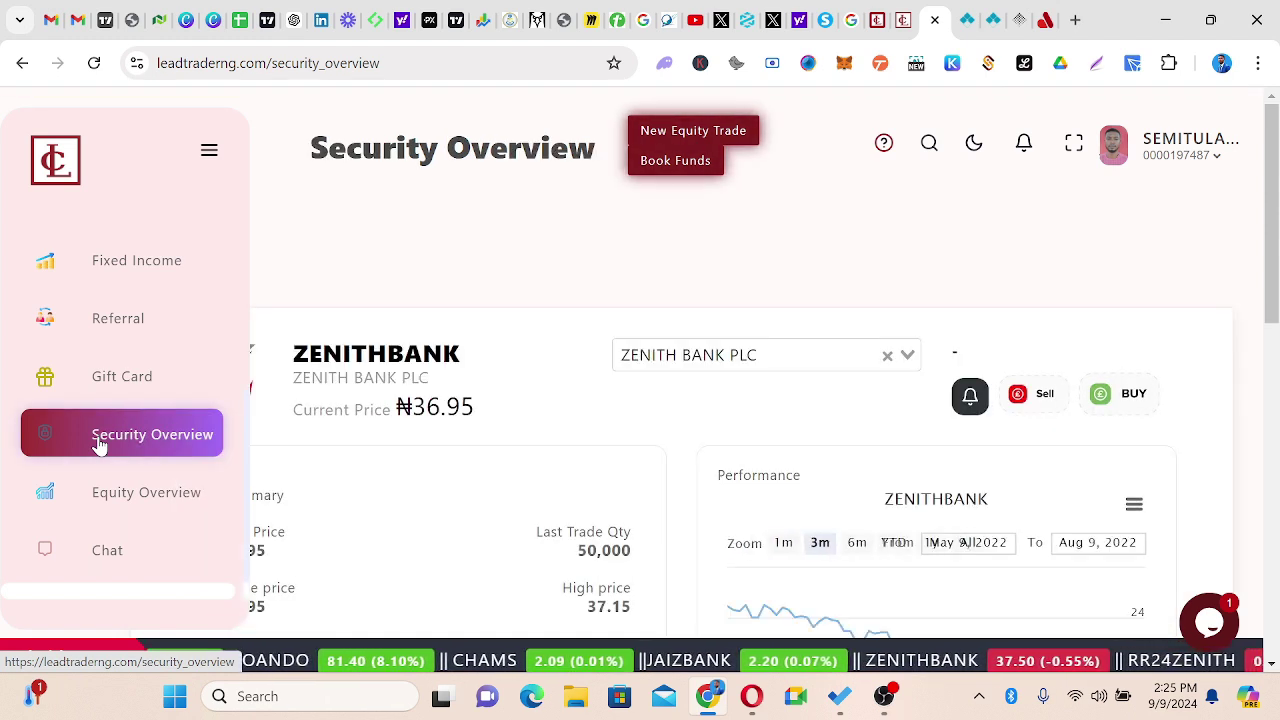
click(112, 496)
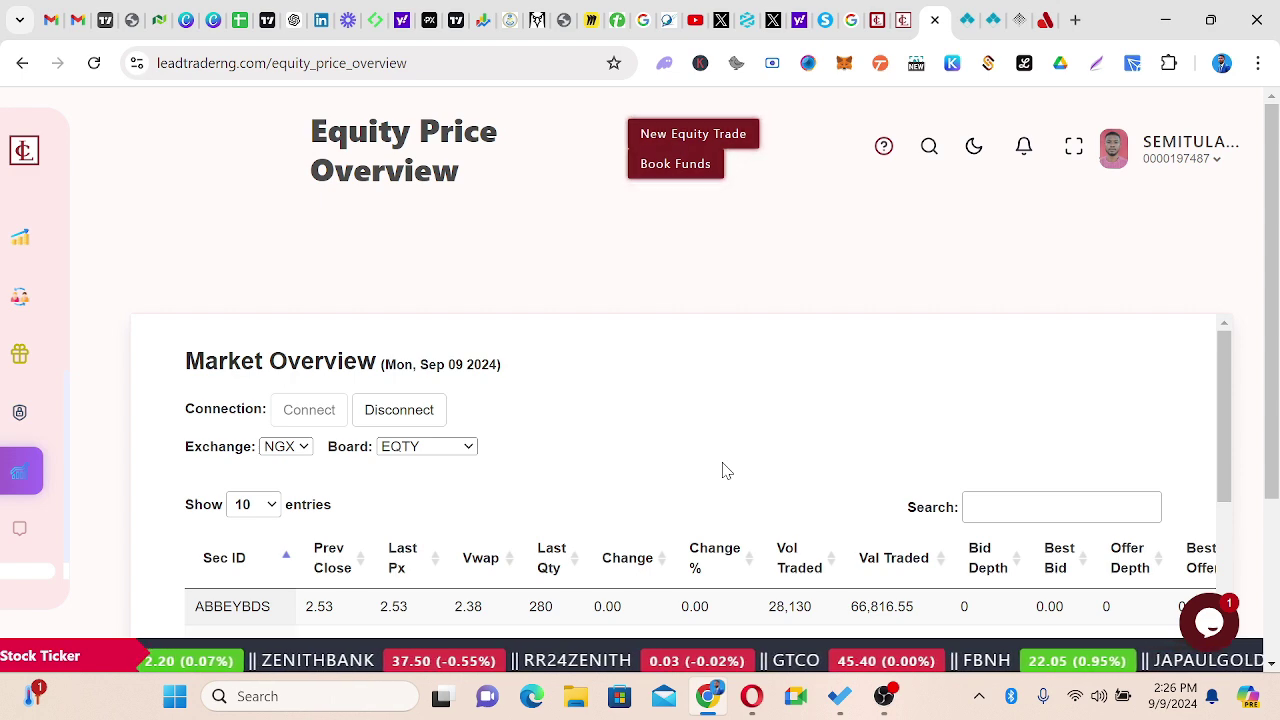
scroll(706, 477, down, 6)
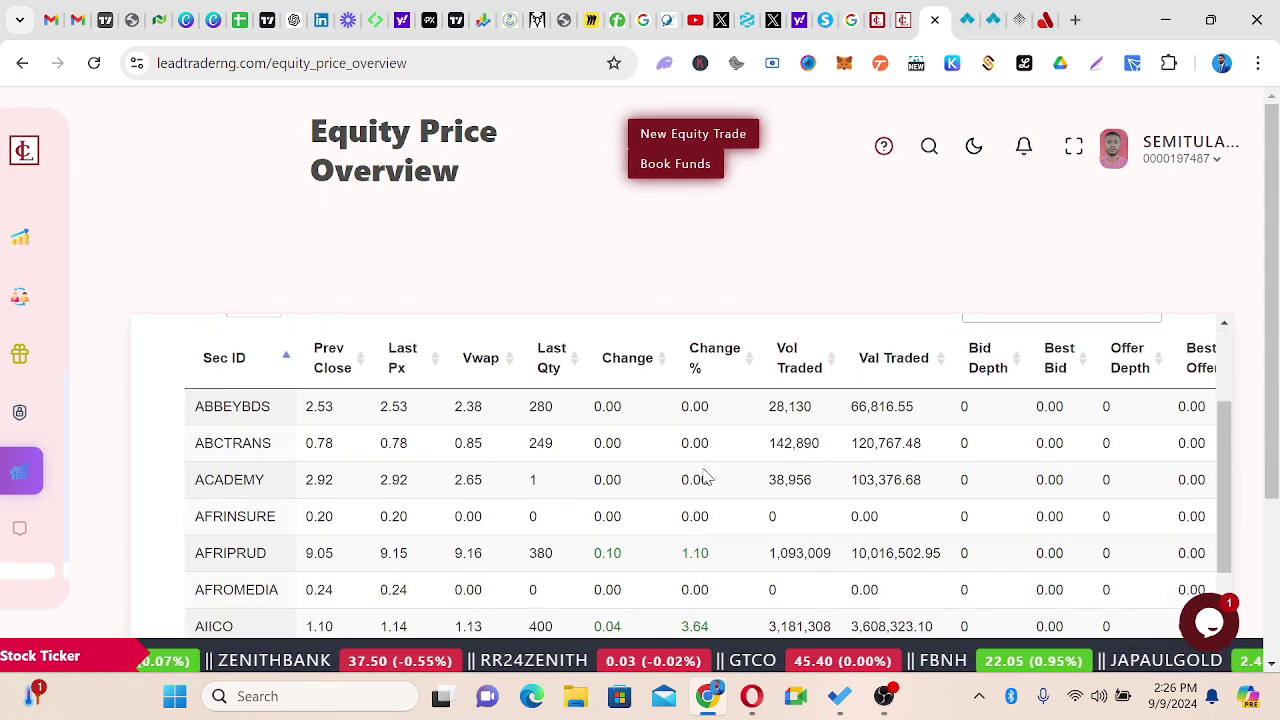
scroll(706, 477, up, 3)
scroll(706, 477, down, 5)
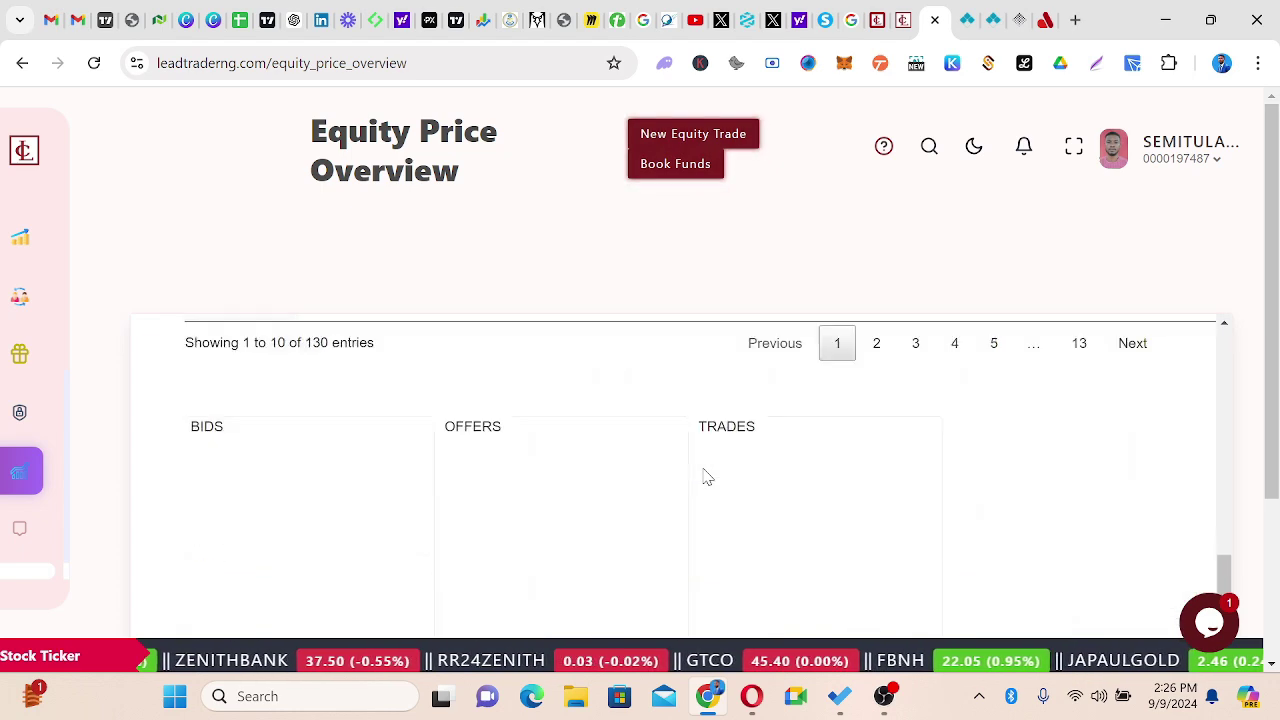
scroll(706, 477, down, 2)
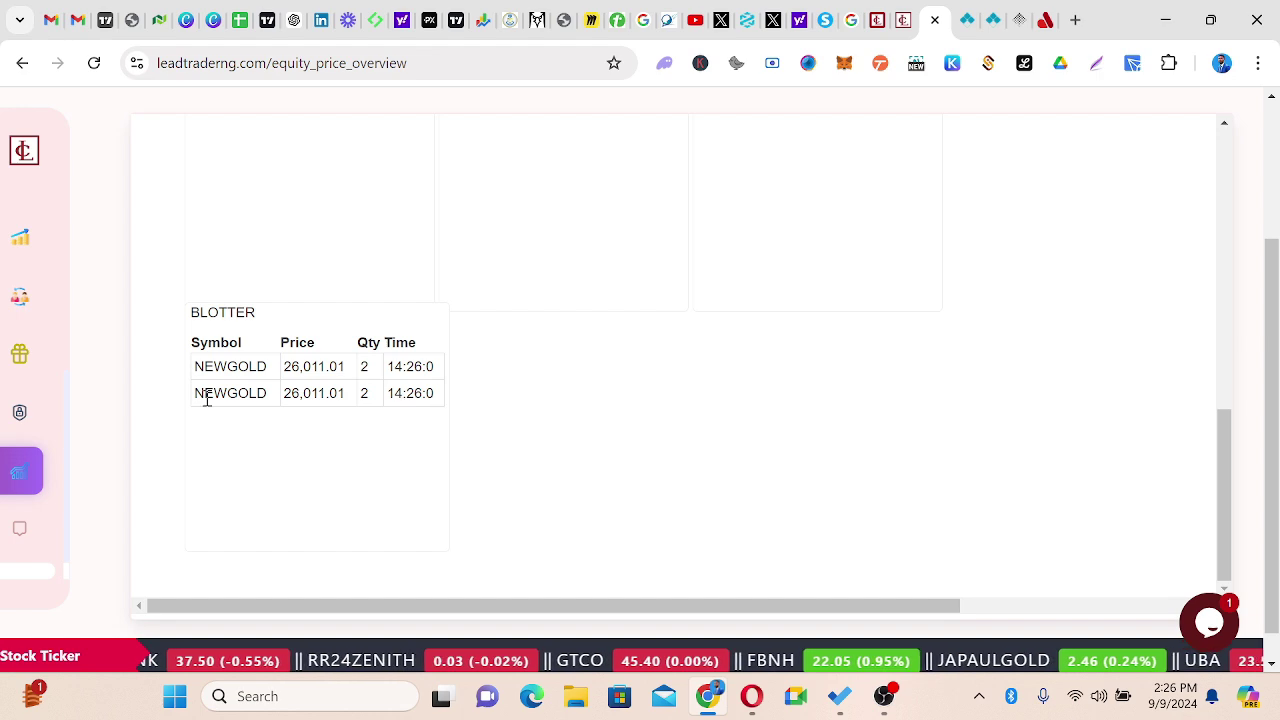
Scroll back up the market table and return to the LeadTrader home page
scroll(347, 406, up, 1)
scroll(347, 406, up, 2)
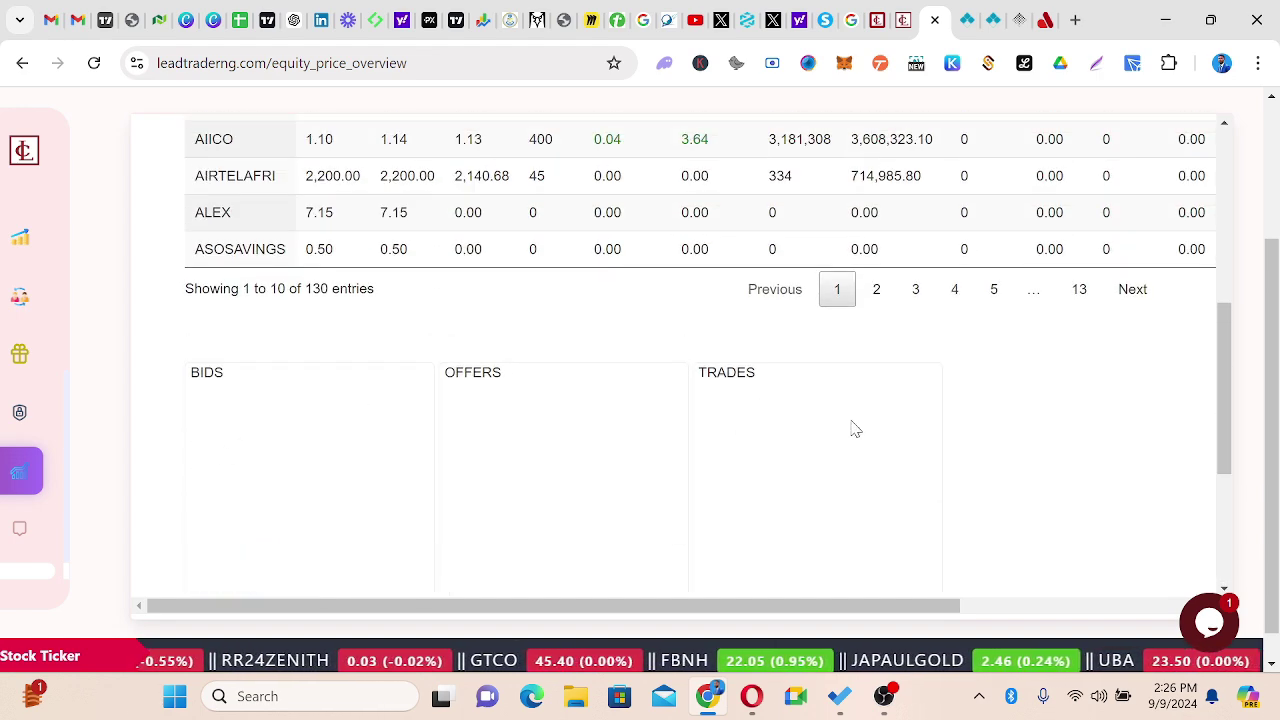
scroll(760, 448, up, 5)
scroll(371, 409, up, 2)
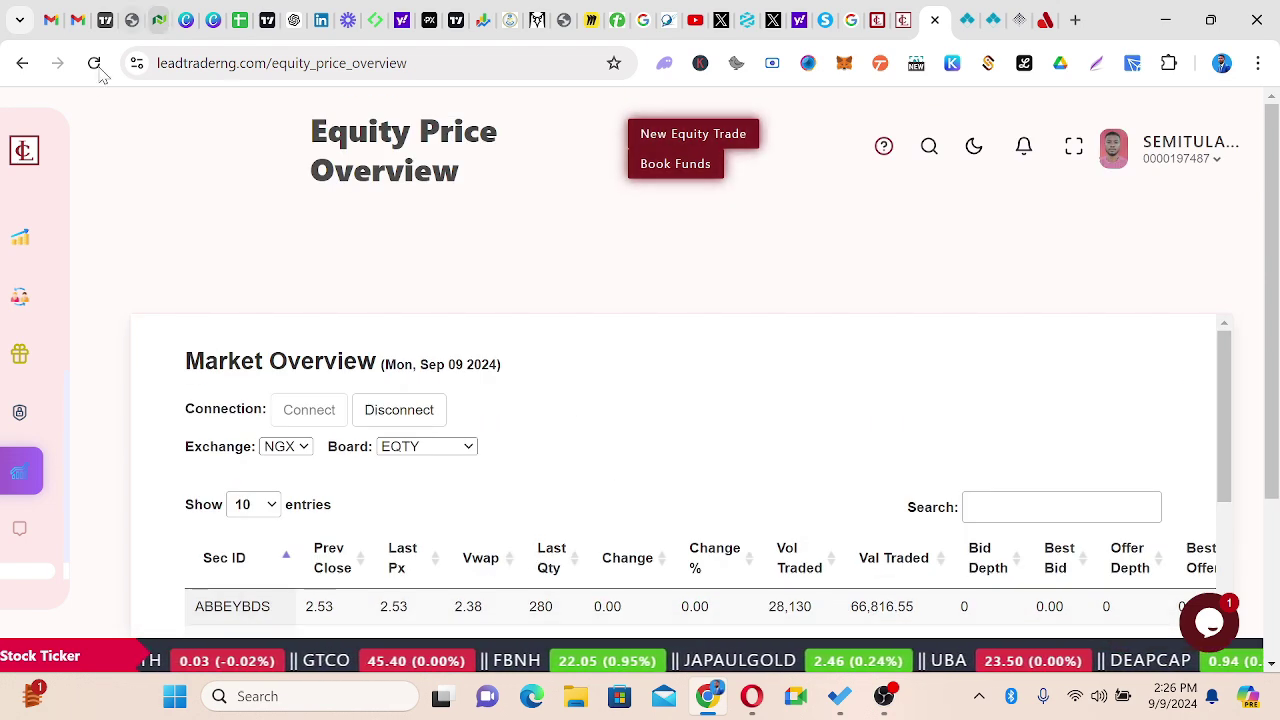
mouse_move(30, 470)
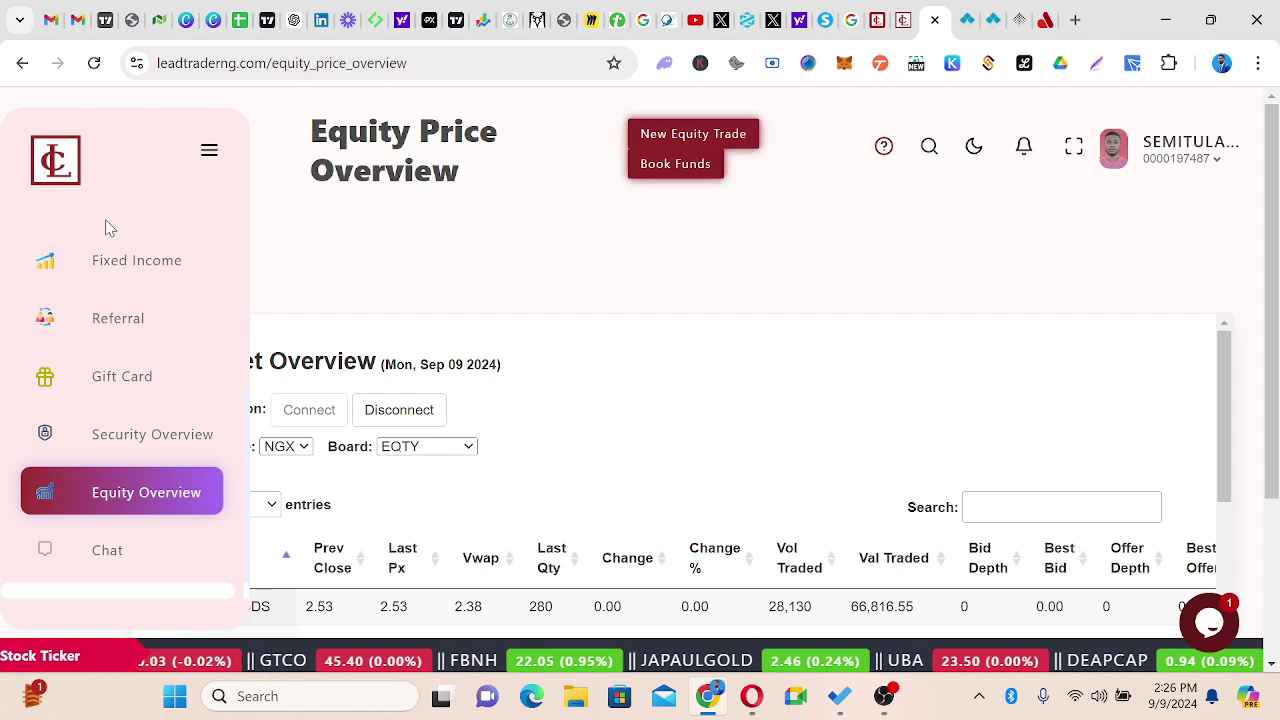
click(60, 174)
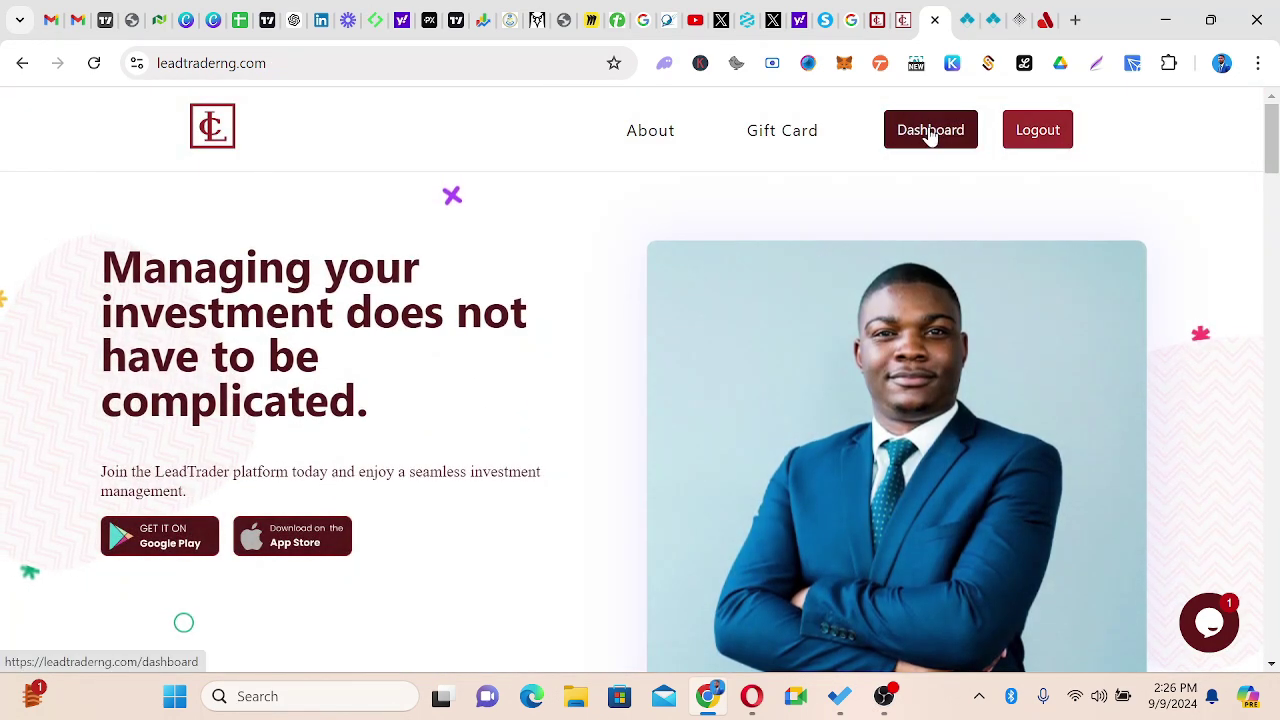
Open My Dashboard and reveal balances: total NGN 113,198.7, brokerage cash NGN 7,148.7
click(930, 133)
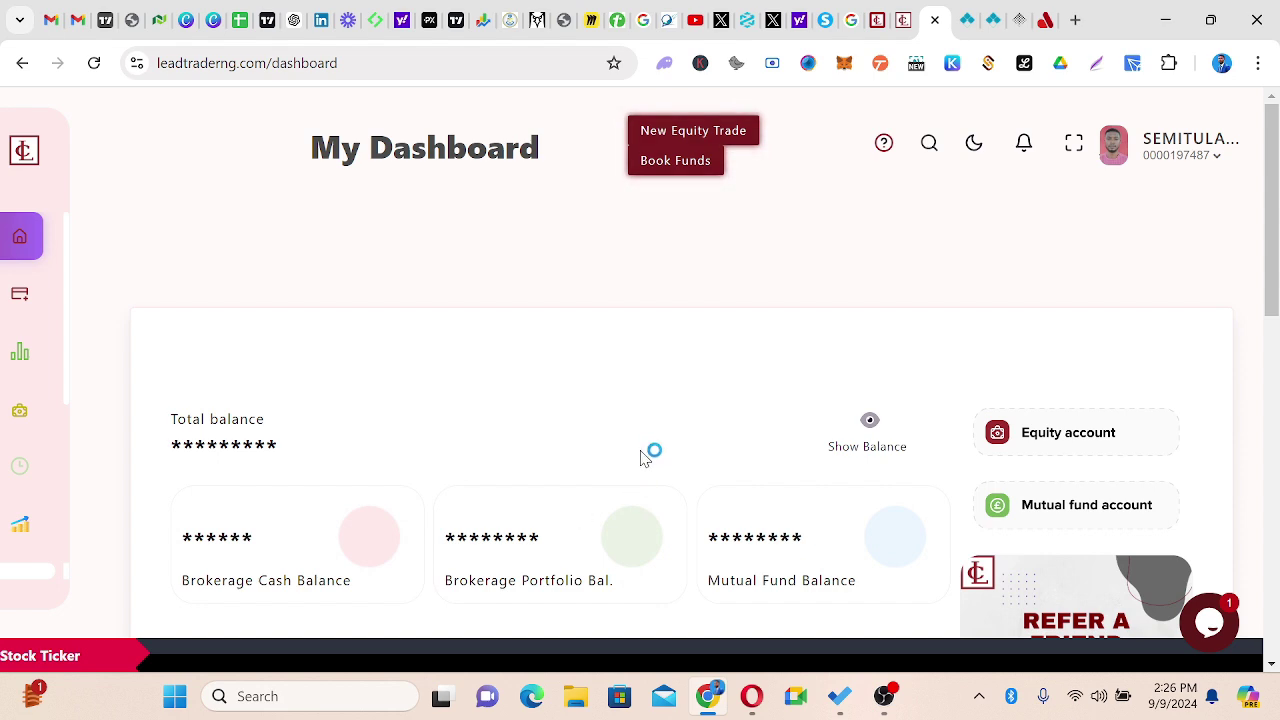
click(869, 428)
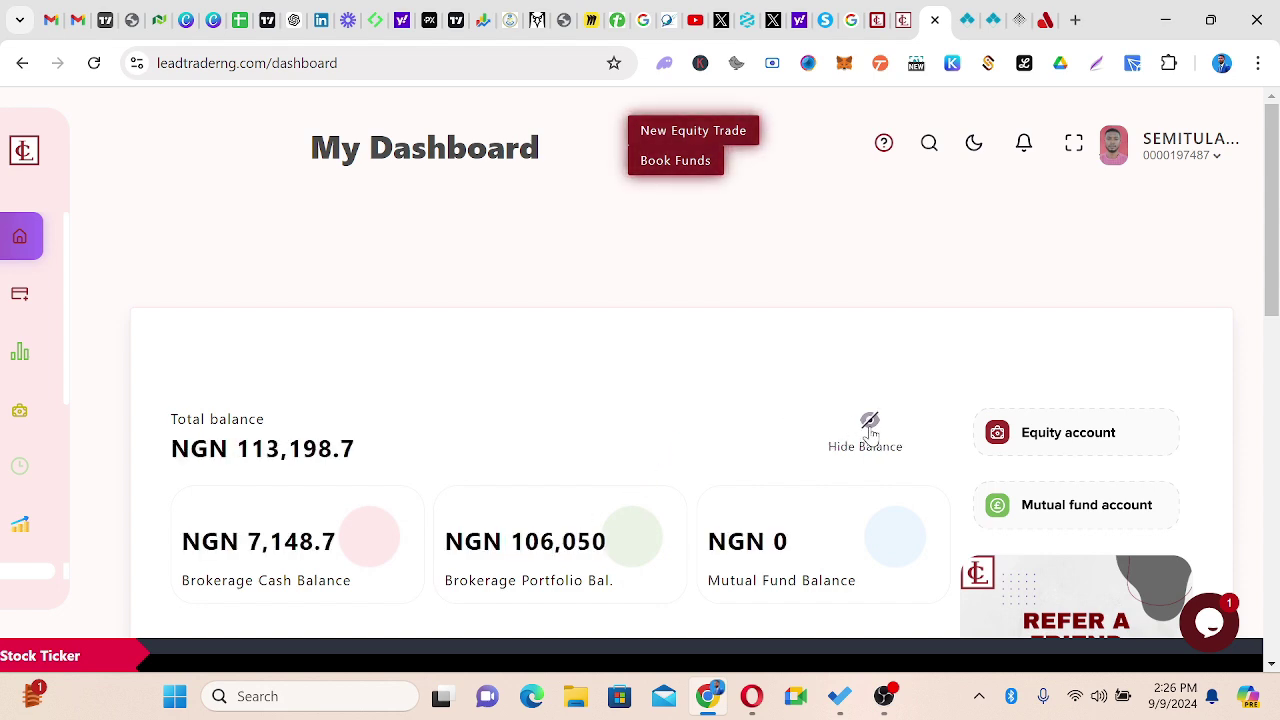
scroll(742, 402, down, 3)
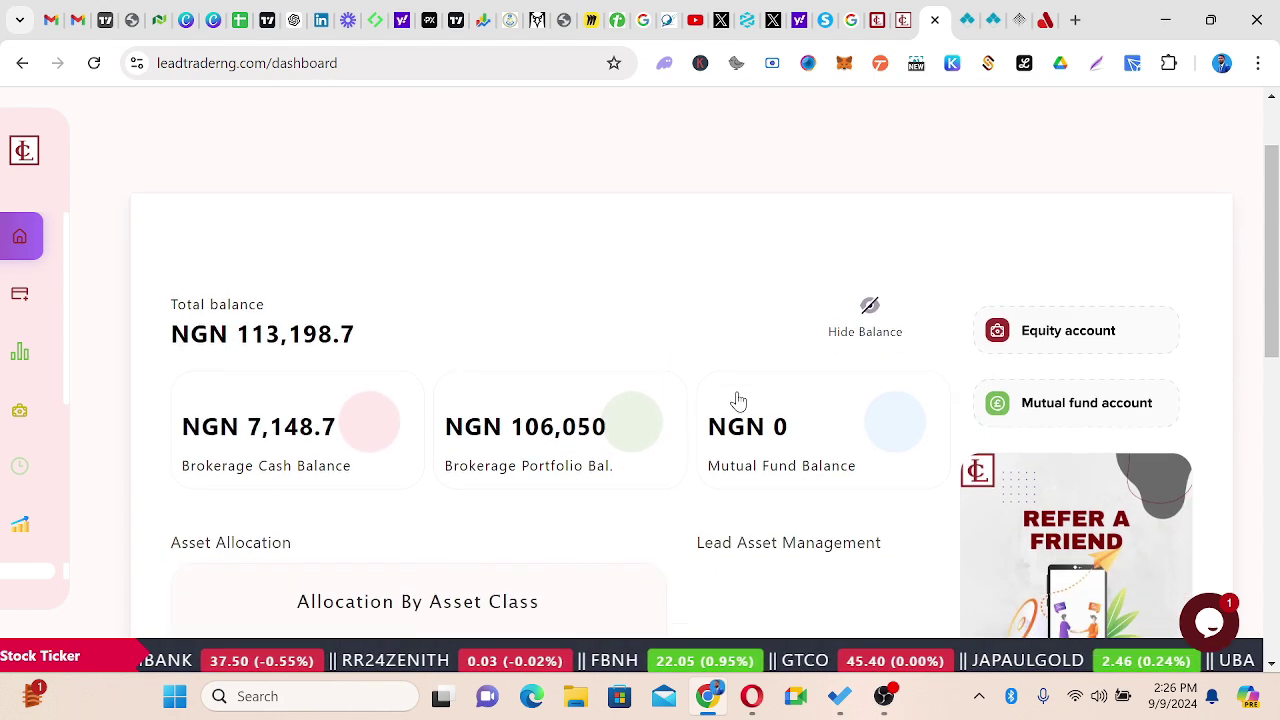
scroll(742, 402, down, 1)
scroll(742, 402, up, 4)
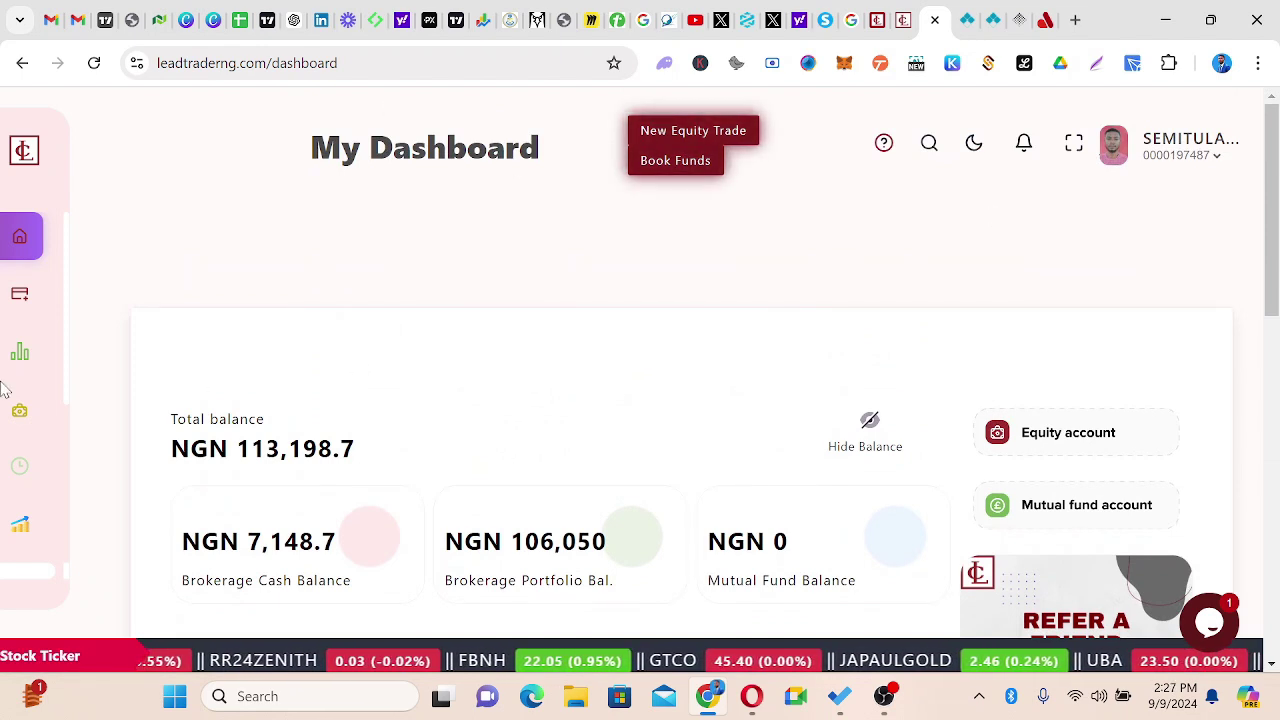
Go to the Deposit page and look over the Deposit Cash form
mouse_move(77, 311)
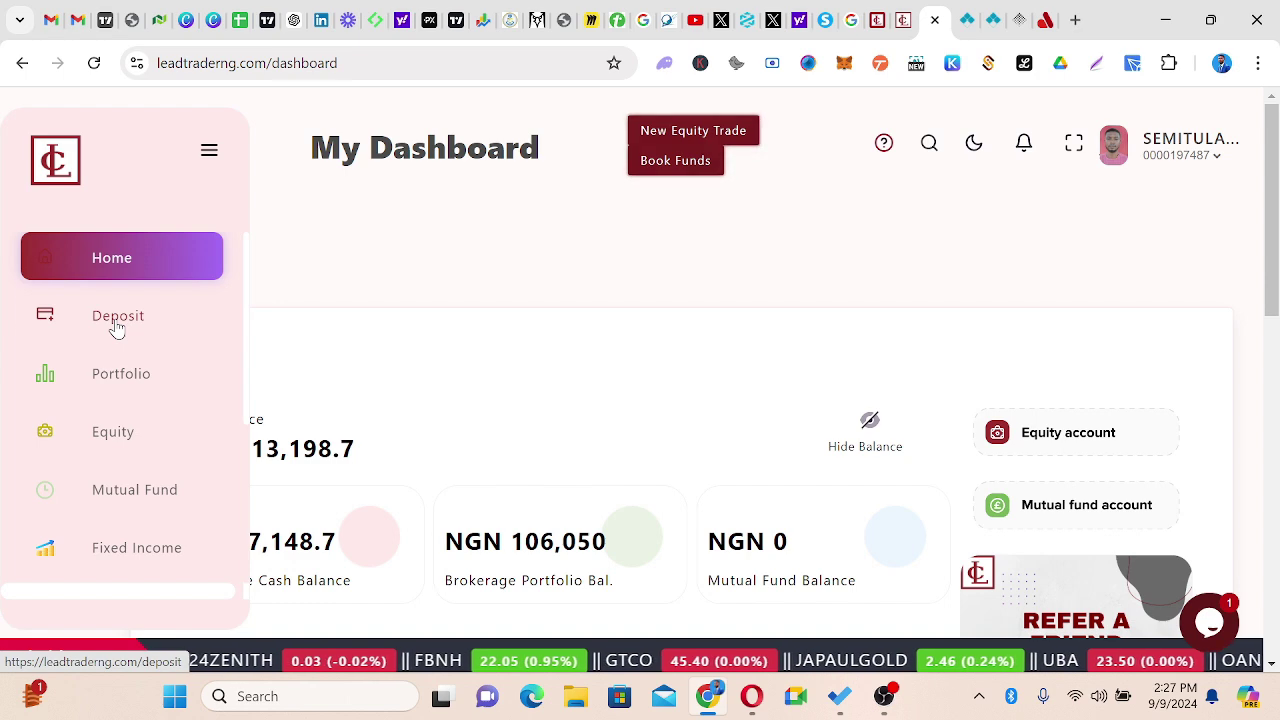
click(117, 318)
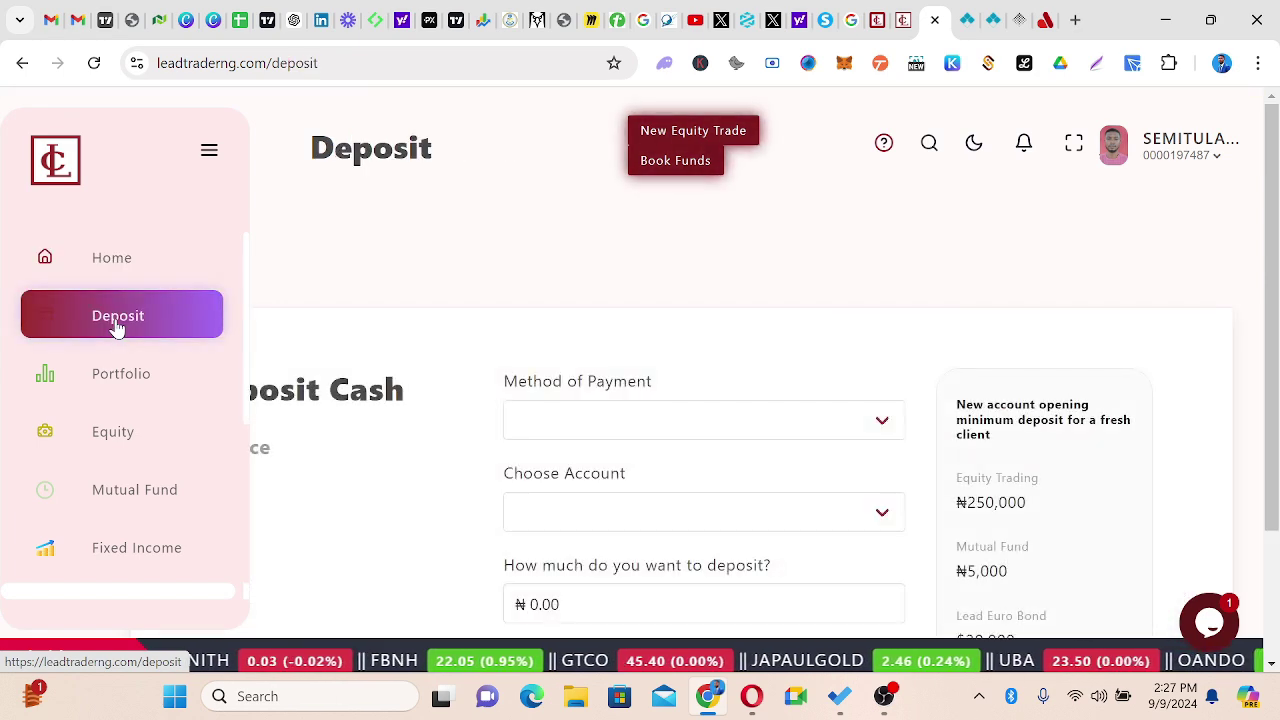
scroll(588, 337, down, 2)
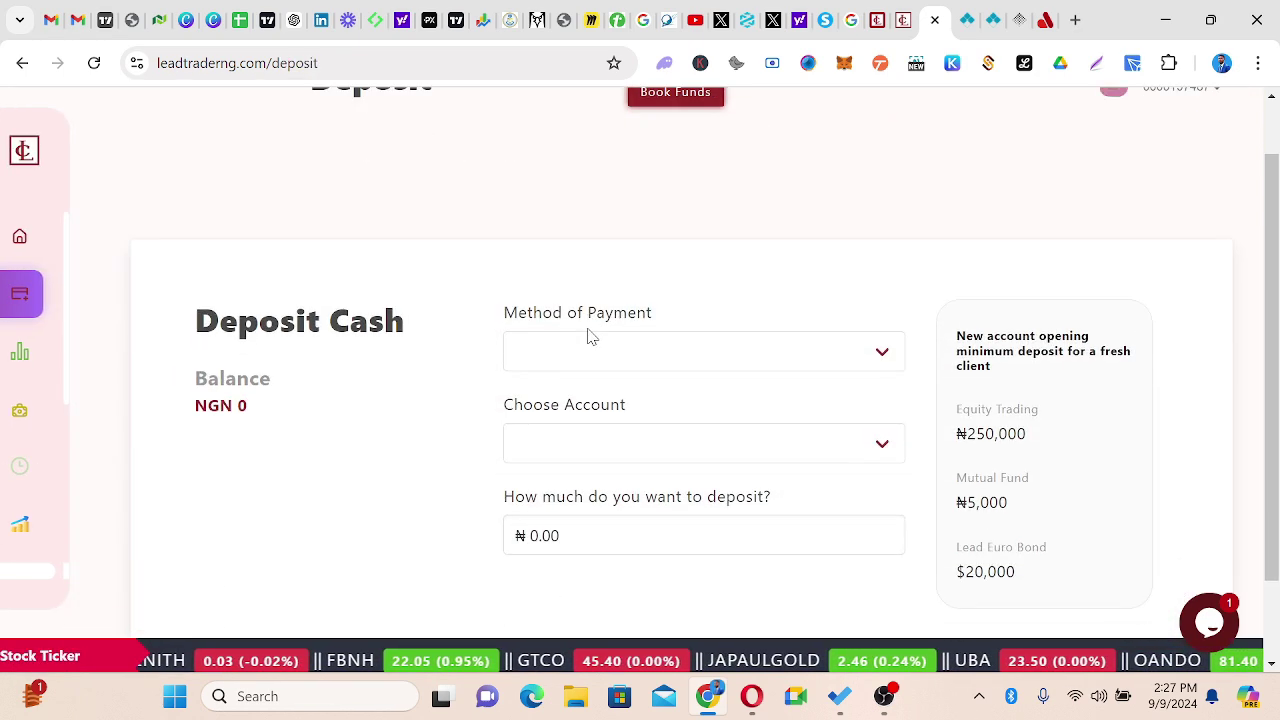
scroll(589, 338, up, 1)
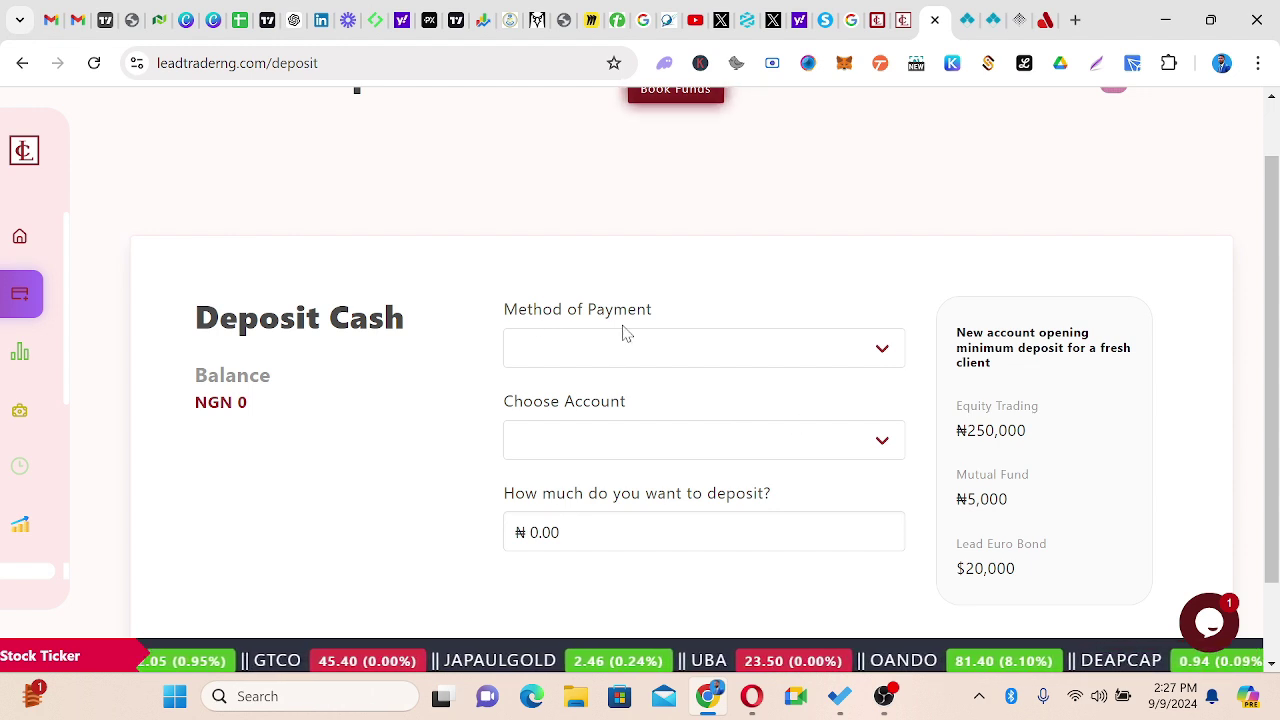
scroll(632, 333, down, 1)
Fill in online payment, the default cash account and a NGN 1,000,000 deposit amount
click(866, 260)
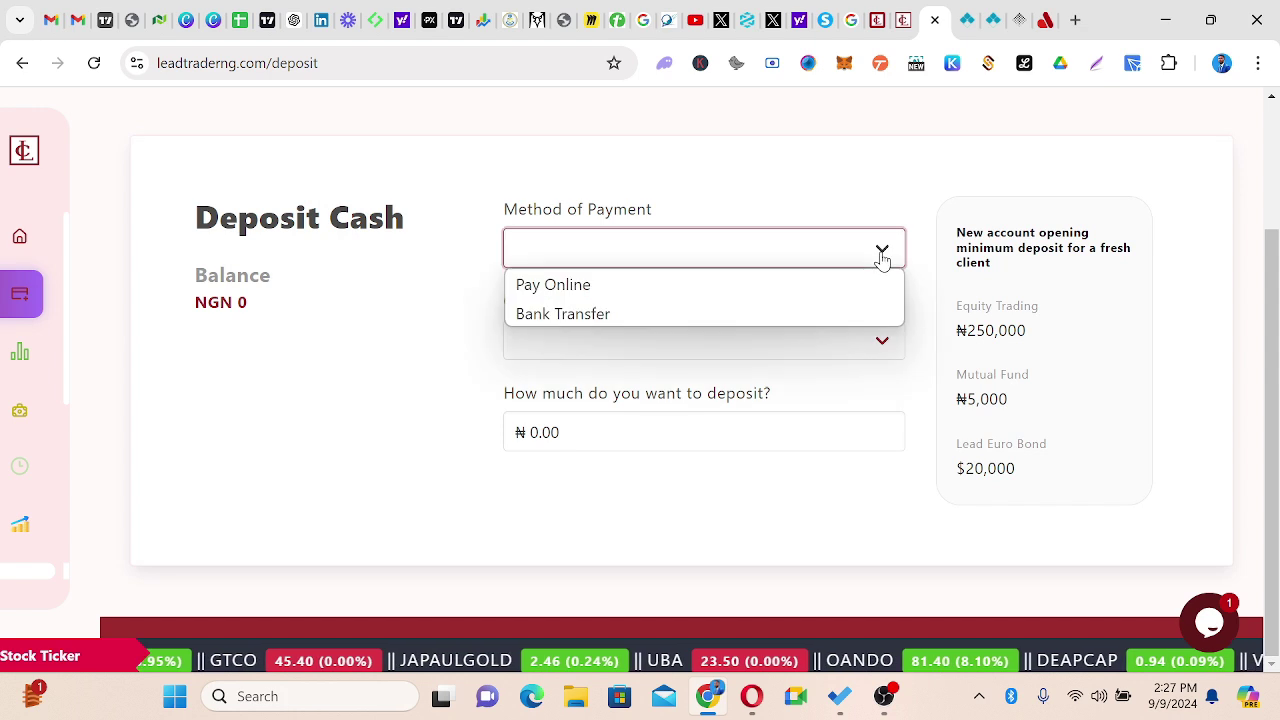
click(563, 287)
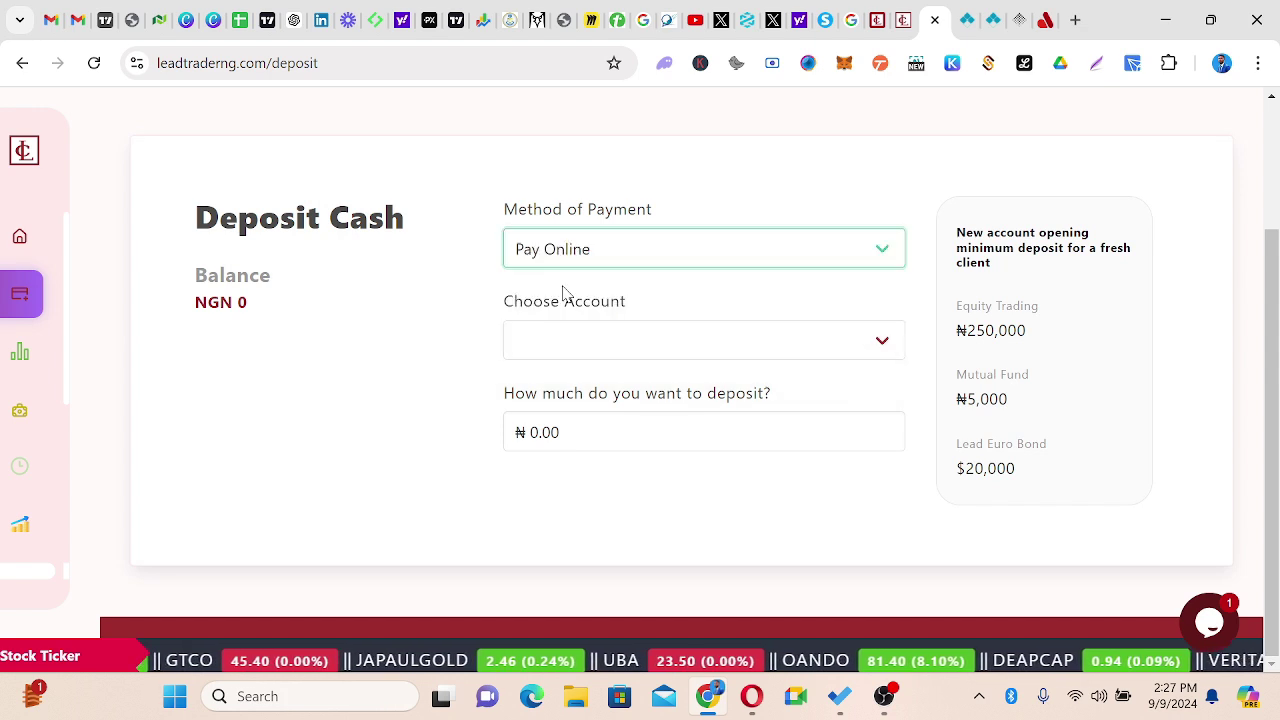
click(877, 344)
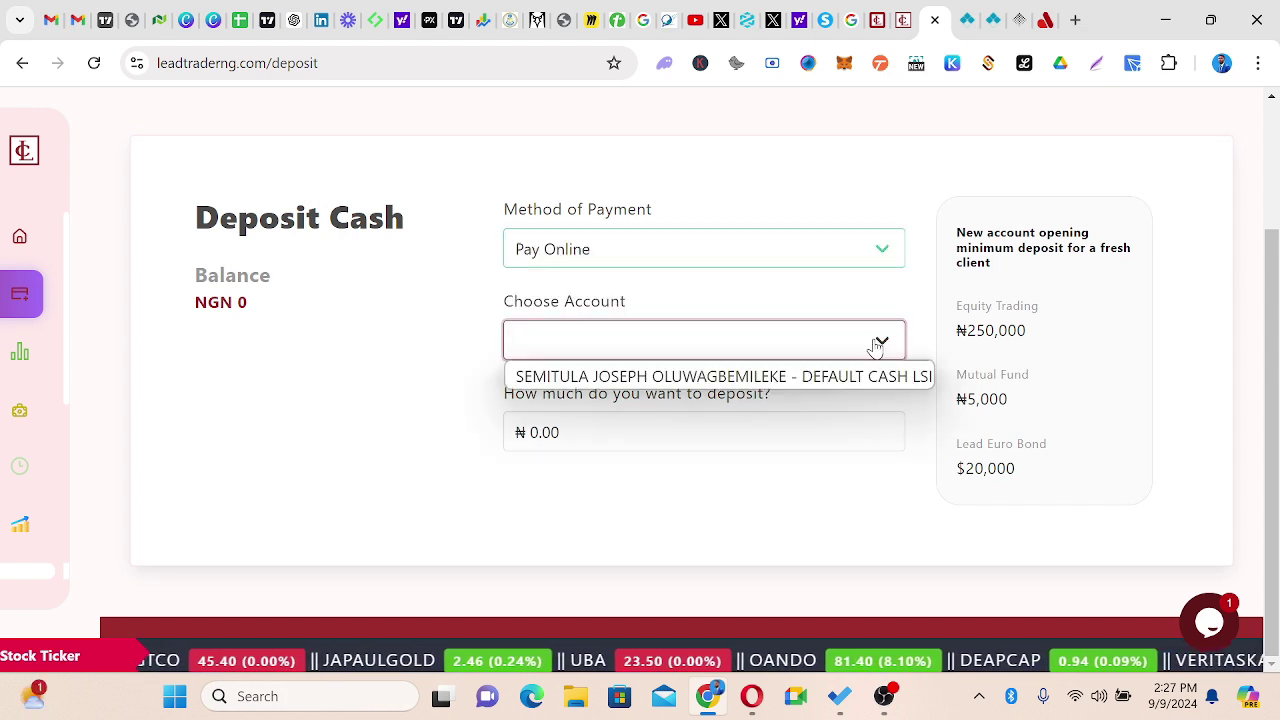
click(792, 378)
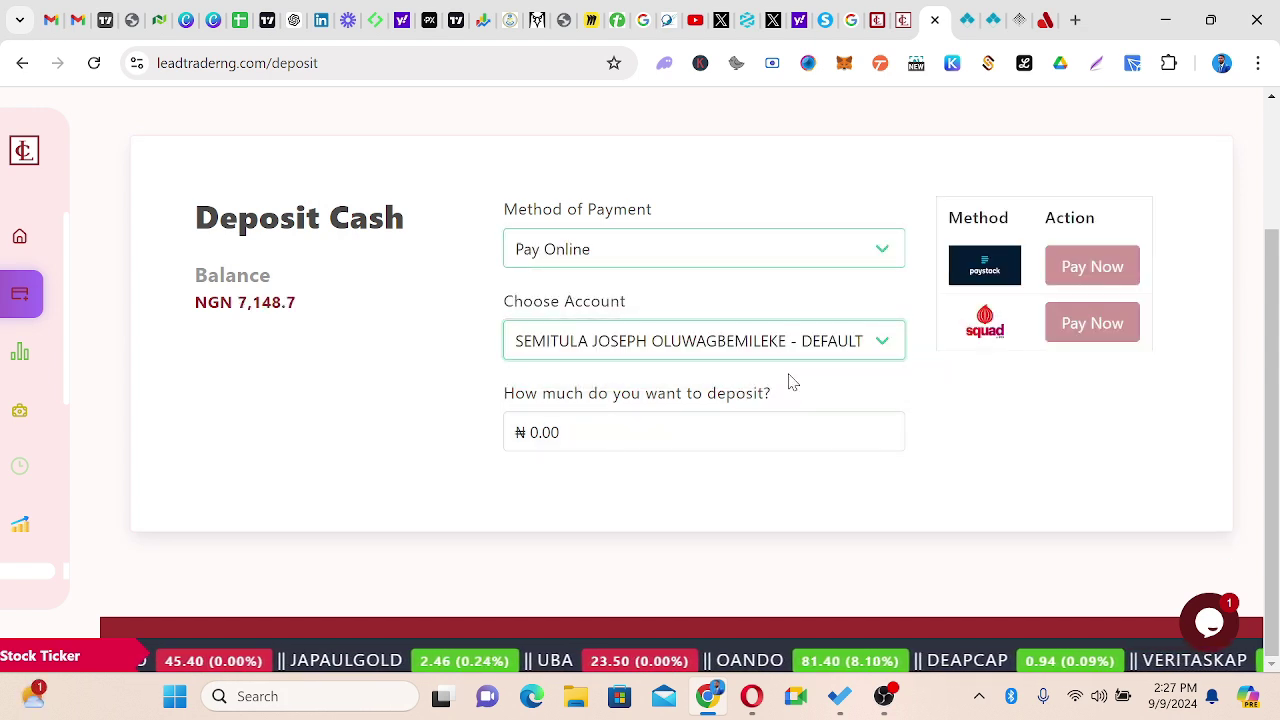
click(614, 436)
text(0)
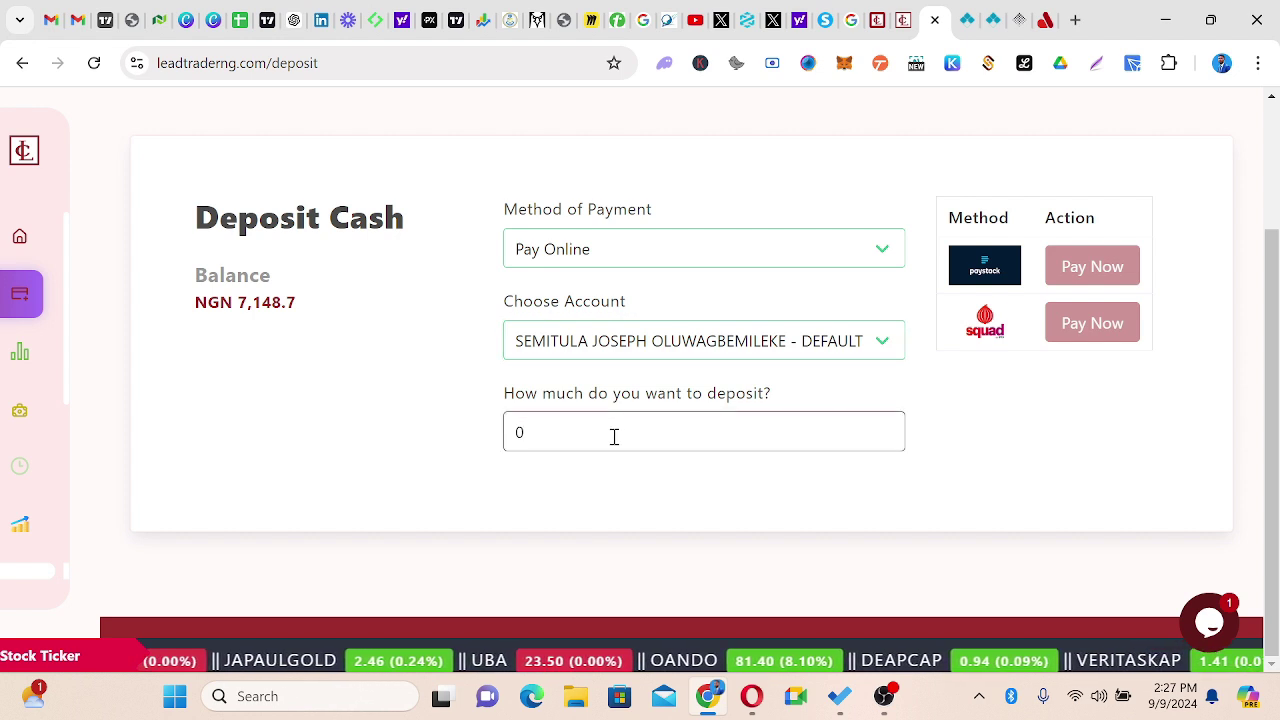
text(10)
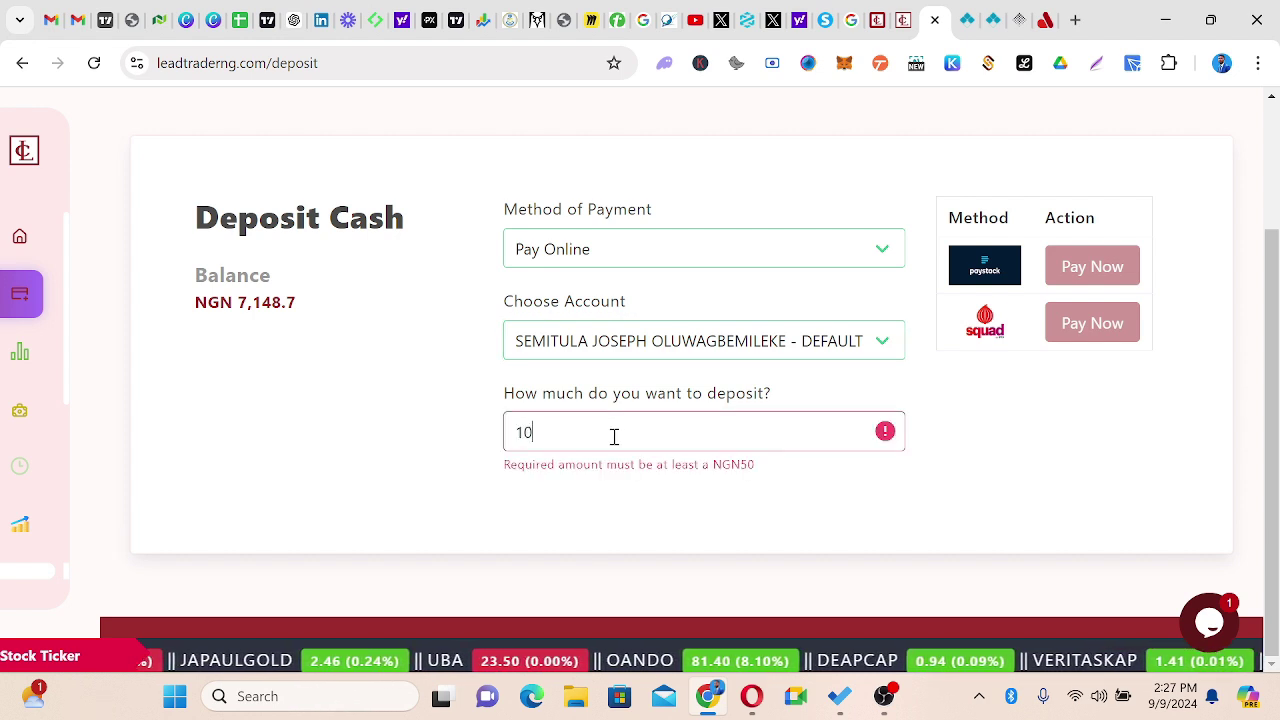
text(00000)
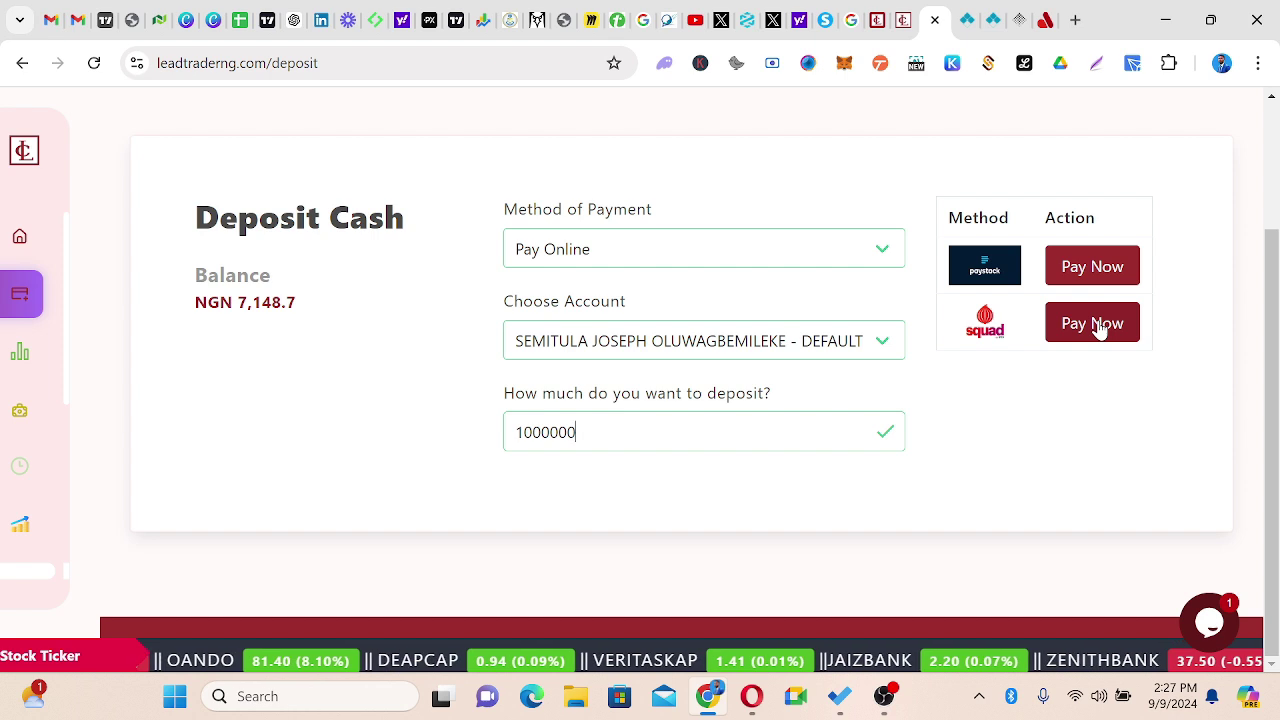
Switch the payment method to Bank Transfer and review the Guaranty Trust Bank deposit details
click(880, 246)
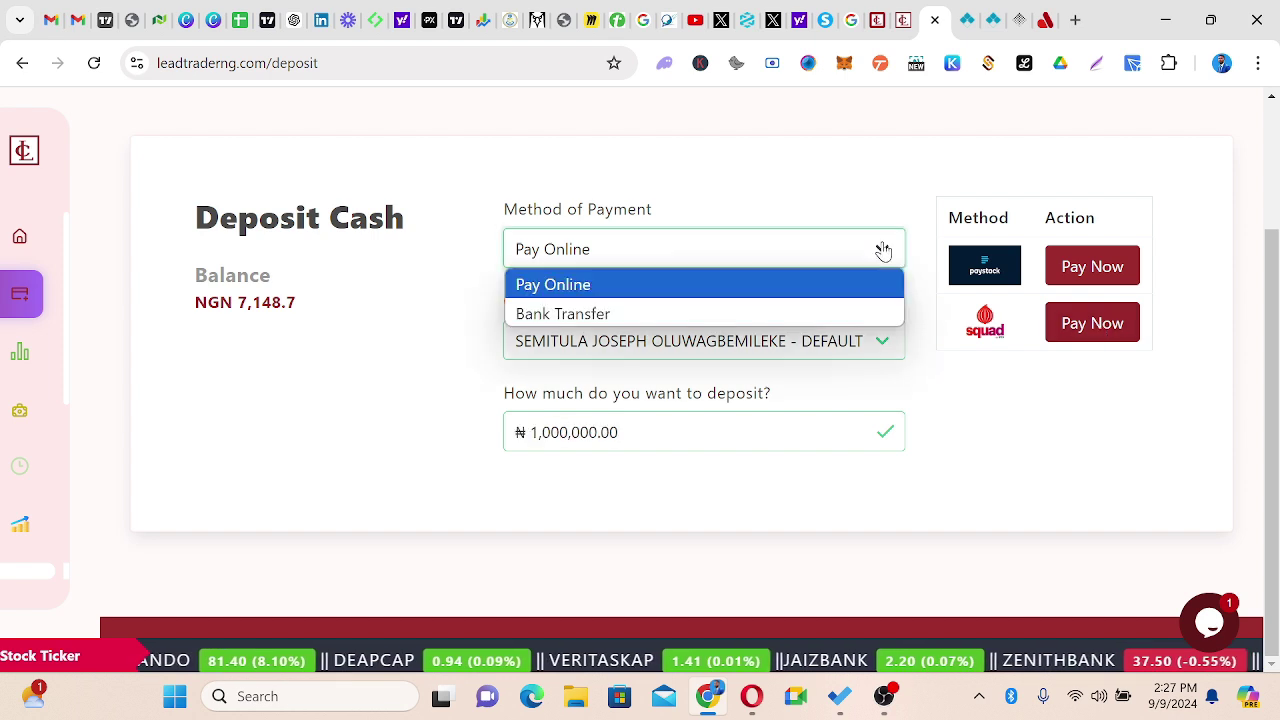
click(818, 247)
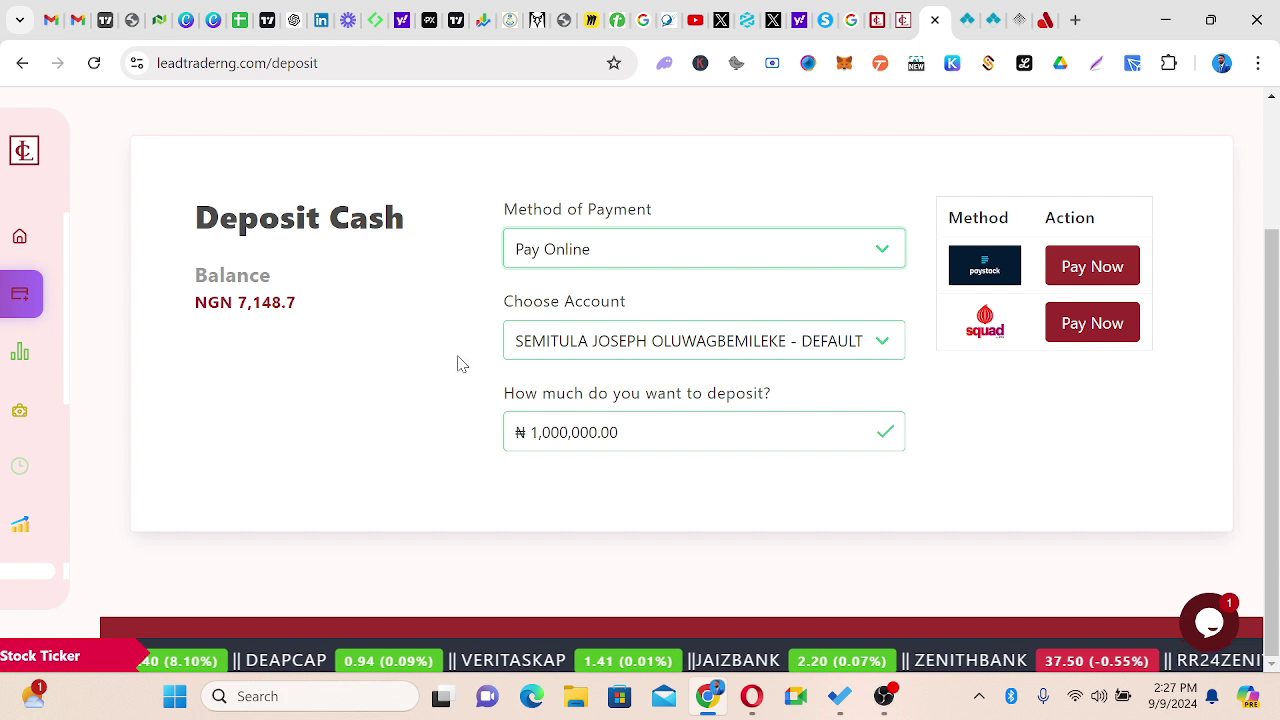
click(858, 250)
click(614, 312)
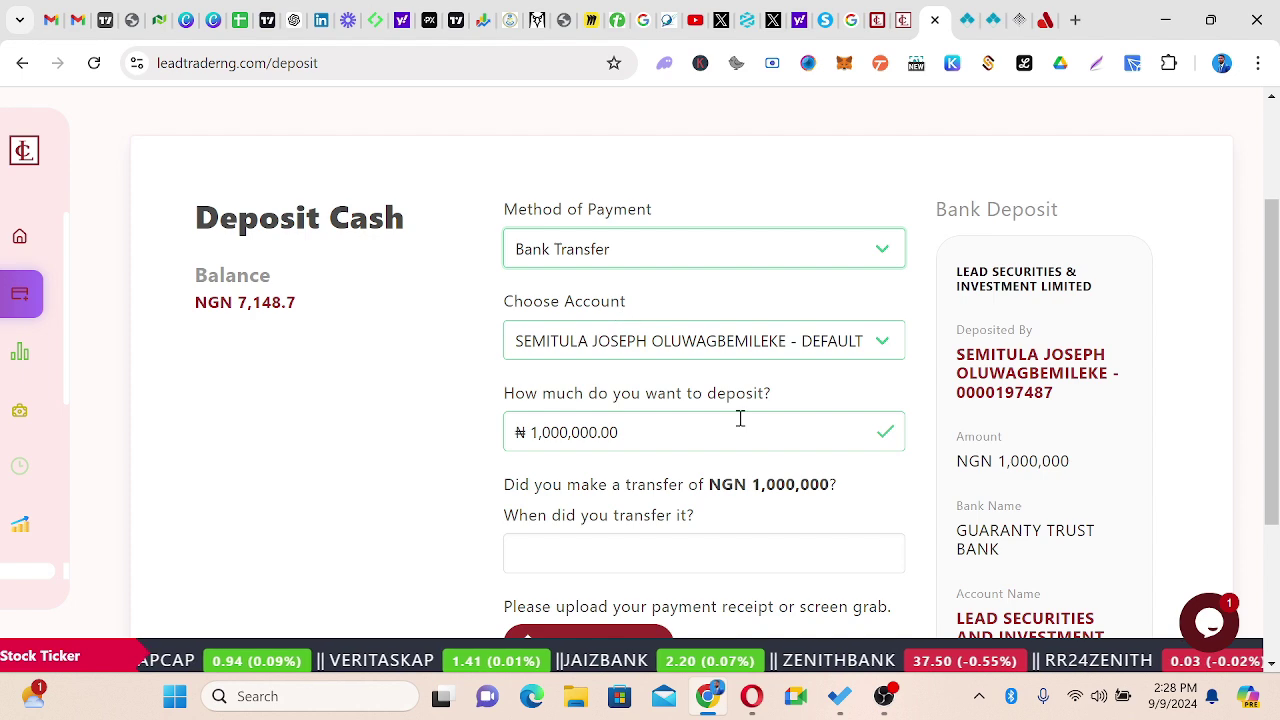
scroll(738, 435, down, 2)
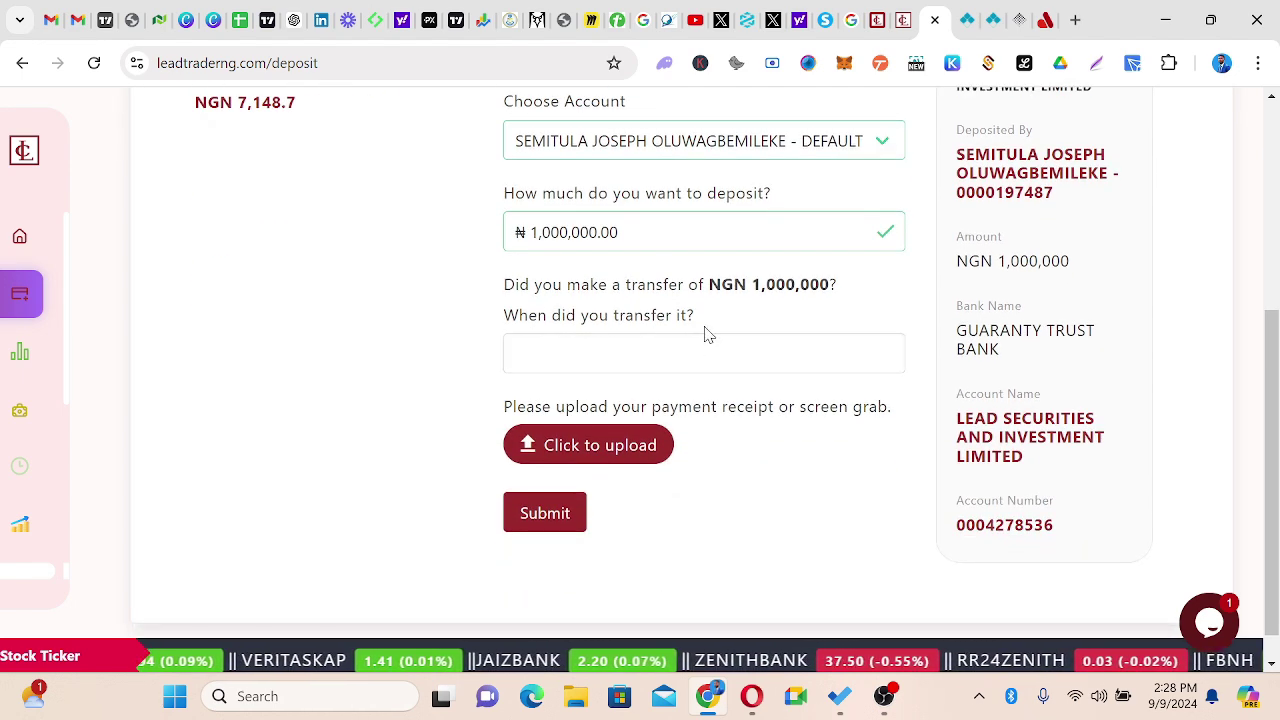
scroll(705, 335, down, 1)
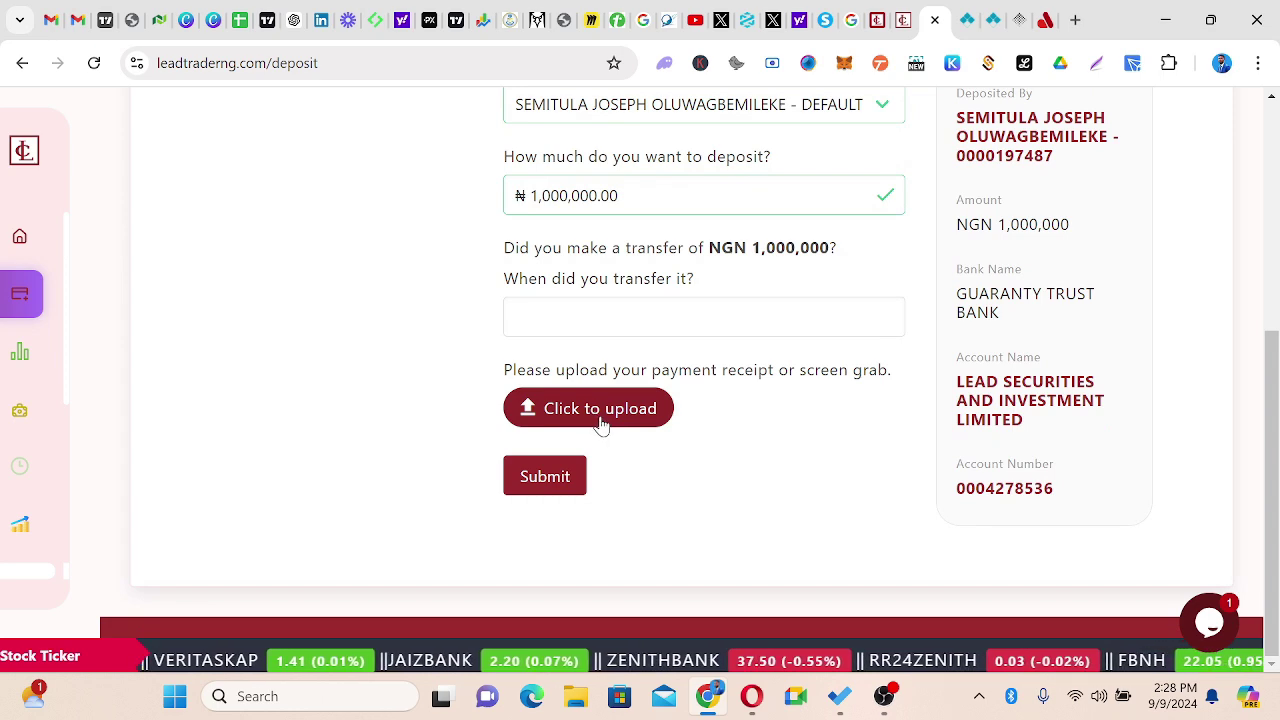
scroll(752, 442, up, 2)
scroll(752, 442, down, 2)
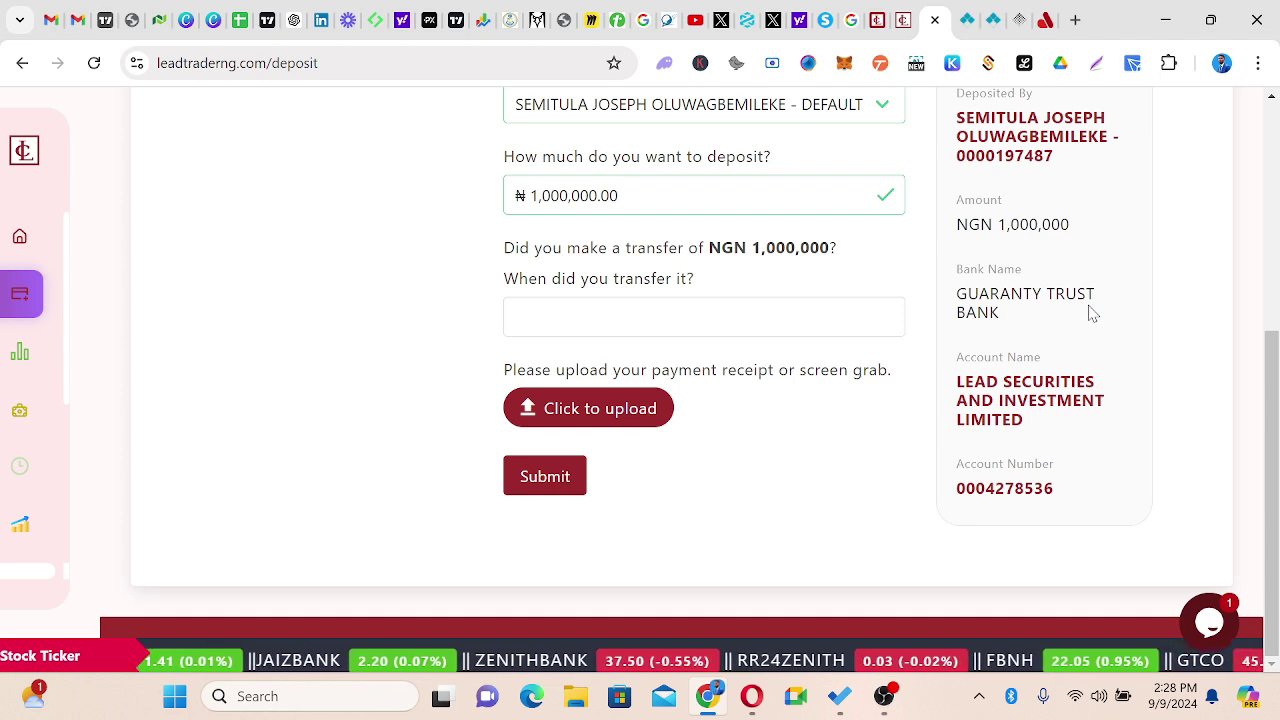
scroll(1043, 314, up, 2)
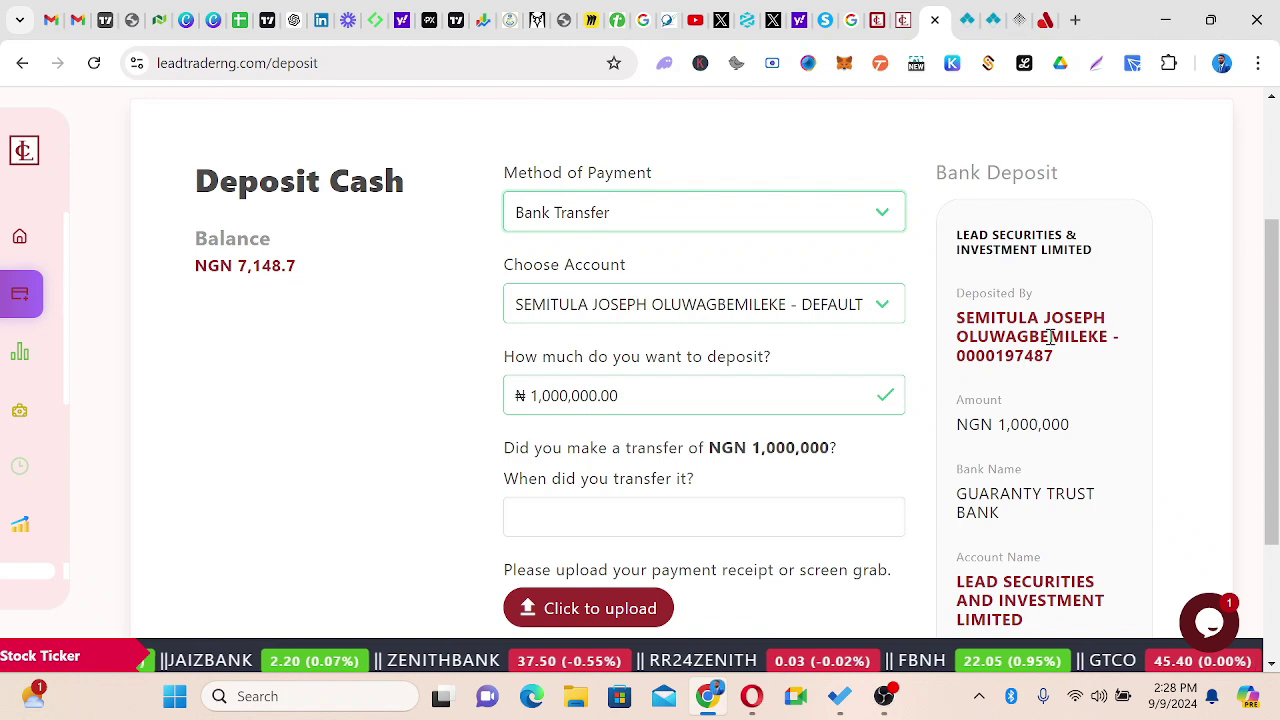
scroll(983, 343, up, 2)
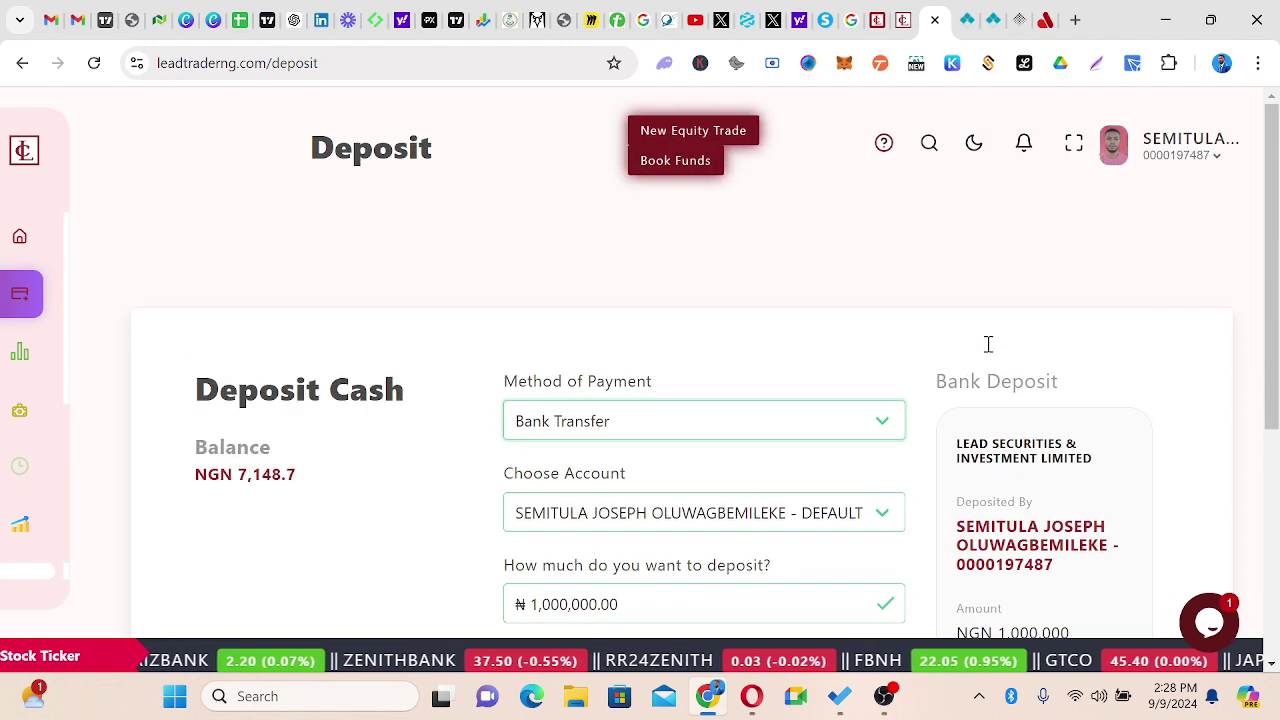
scroll(775, 485, down, 2)
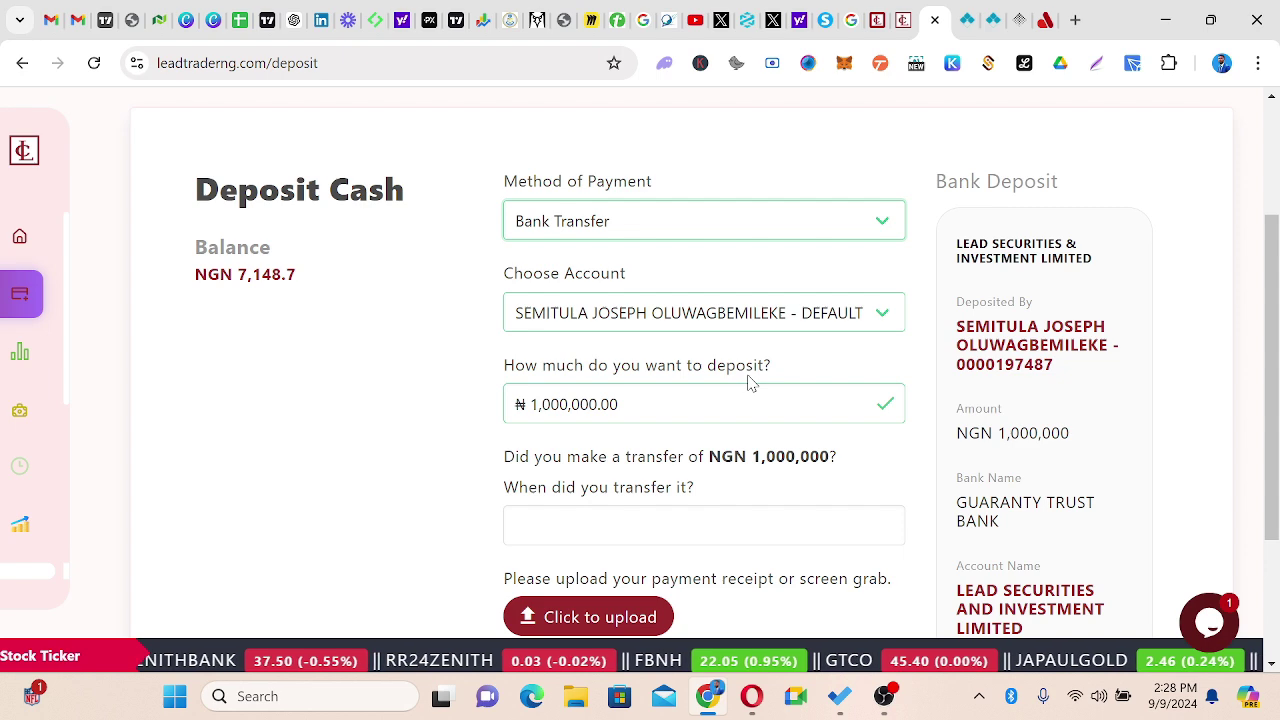
scroll(750, 383, up, 2)
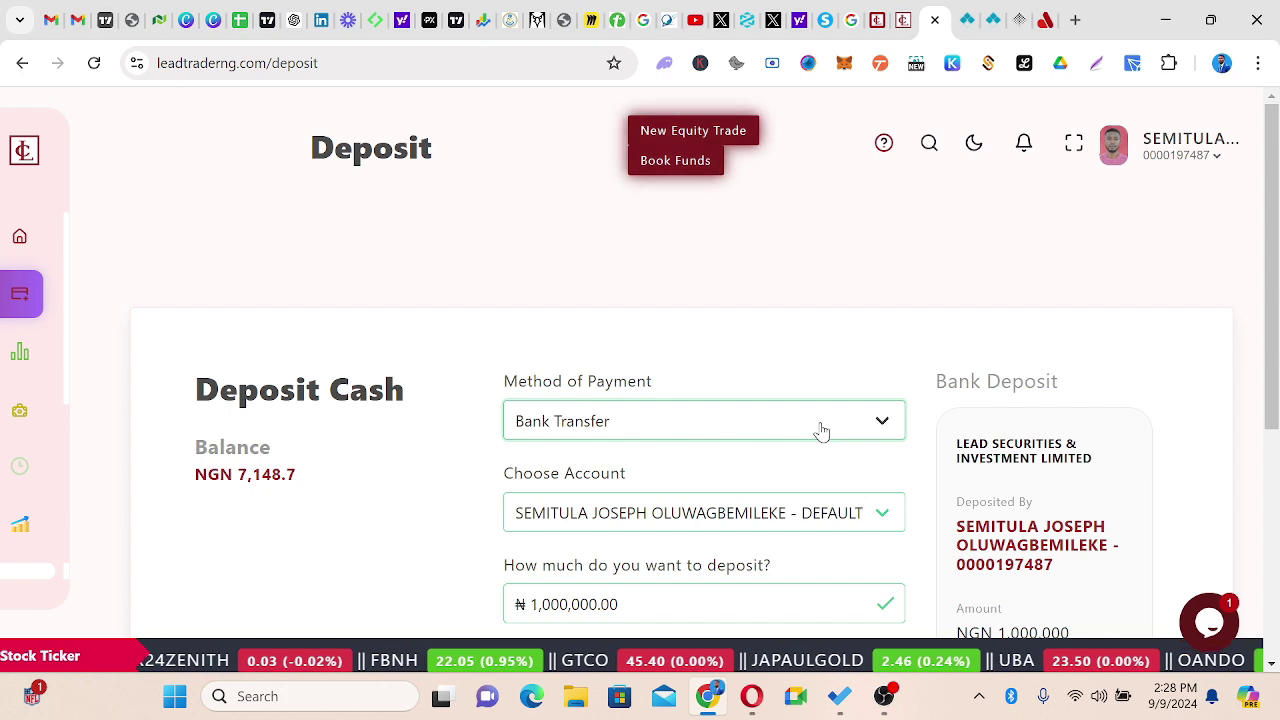
Load the second portfolio and check the DANGSUGAR holding's action list
mouse_move(75, 385)
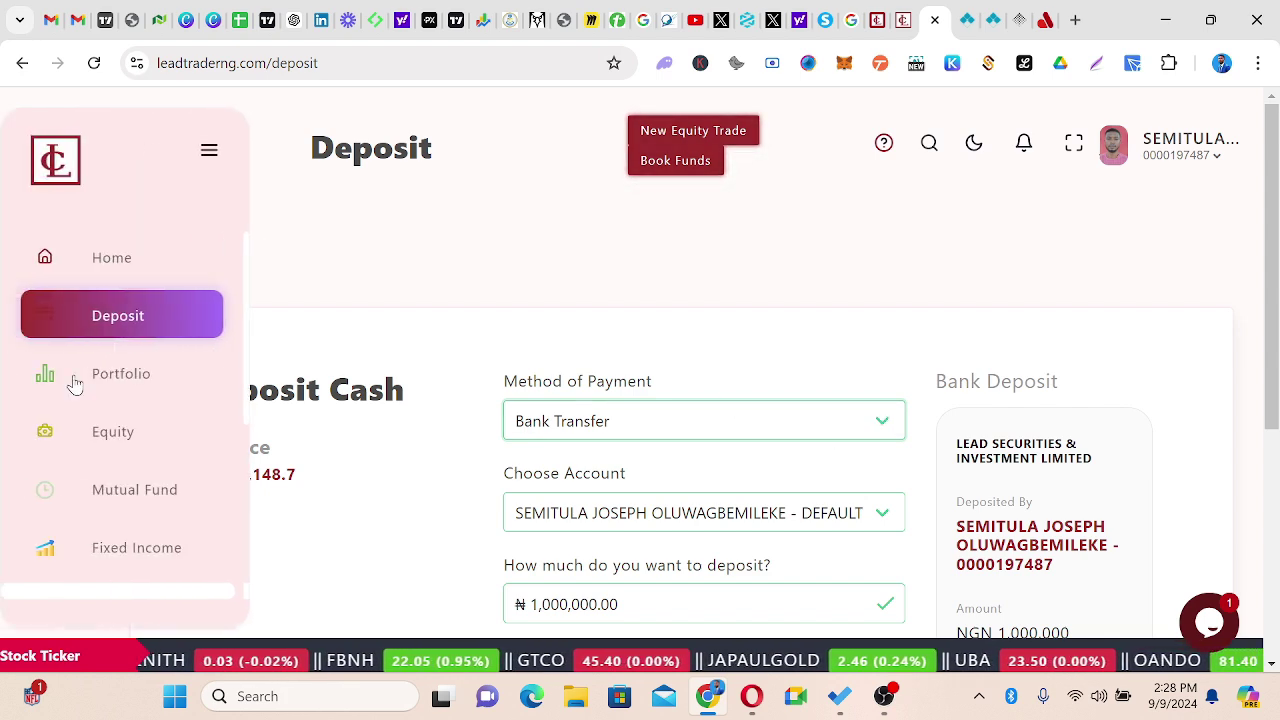
click(125, 380)
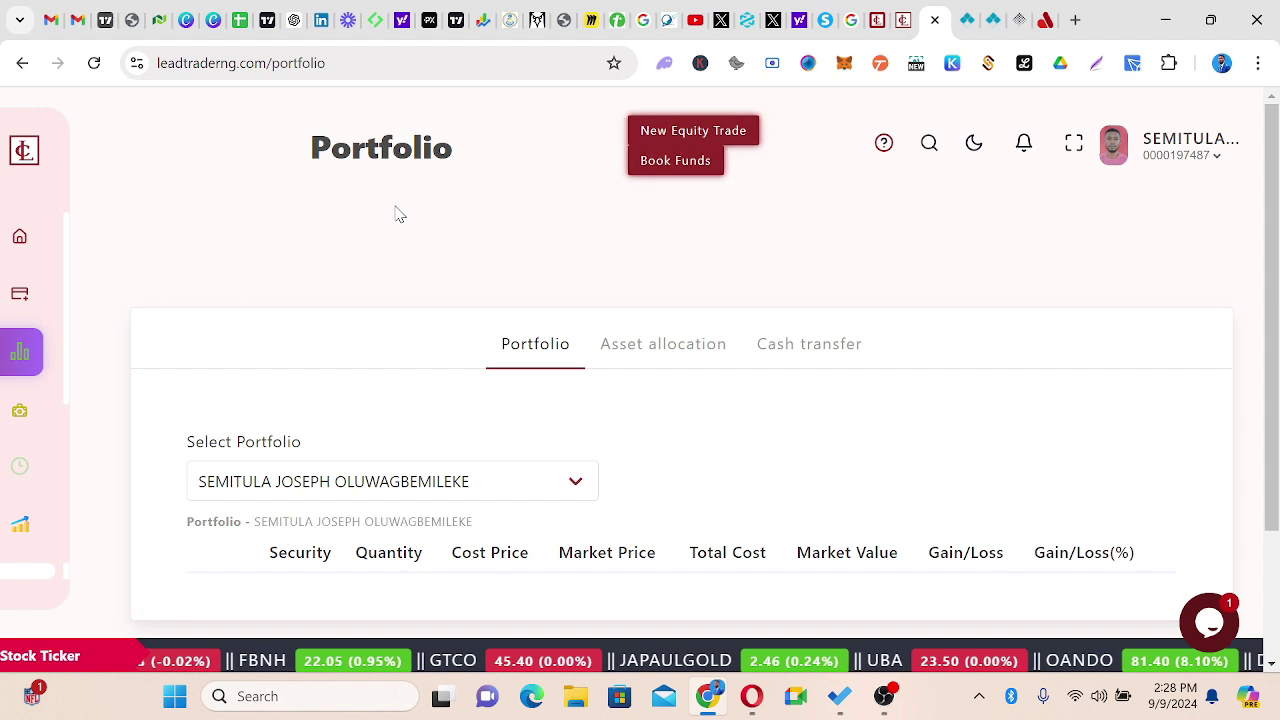
scroll(500, 252, down, 3)
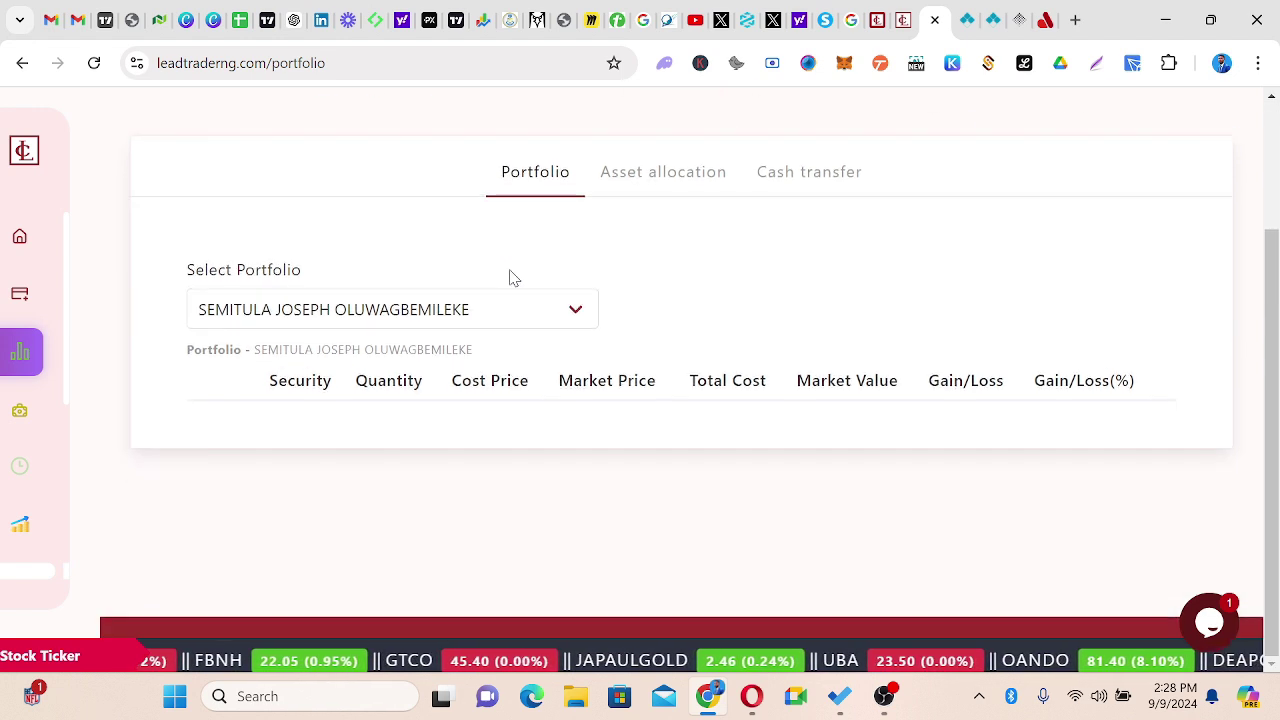
click(571, 308)
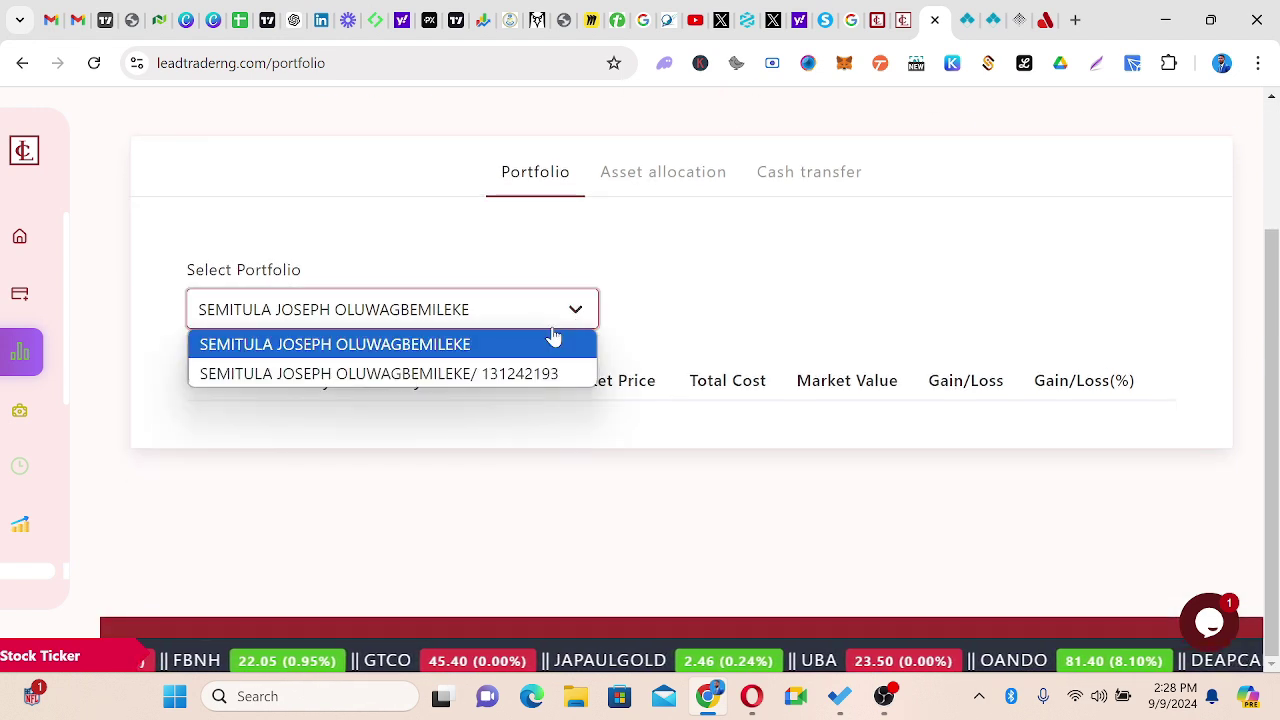
click(472, 381)
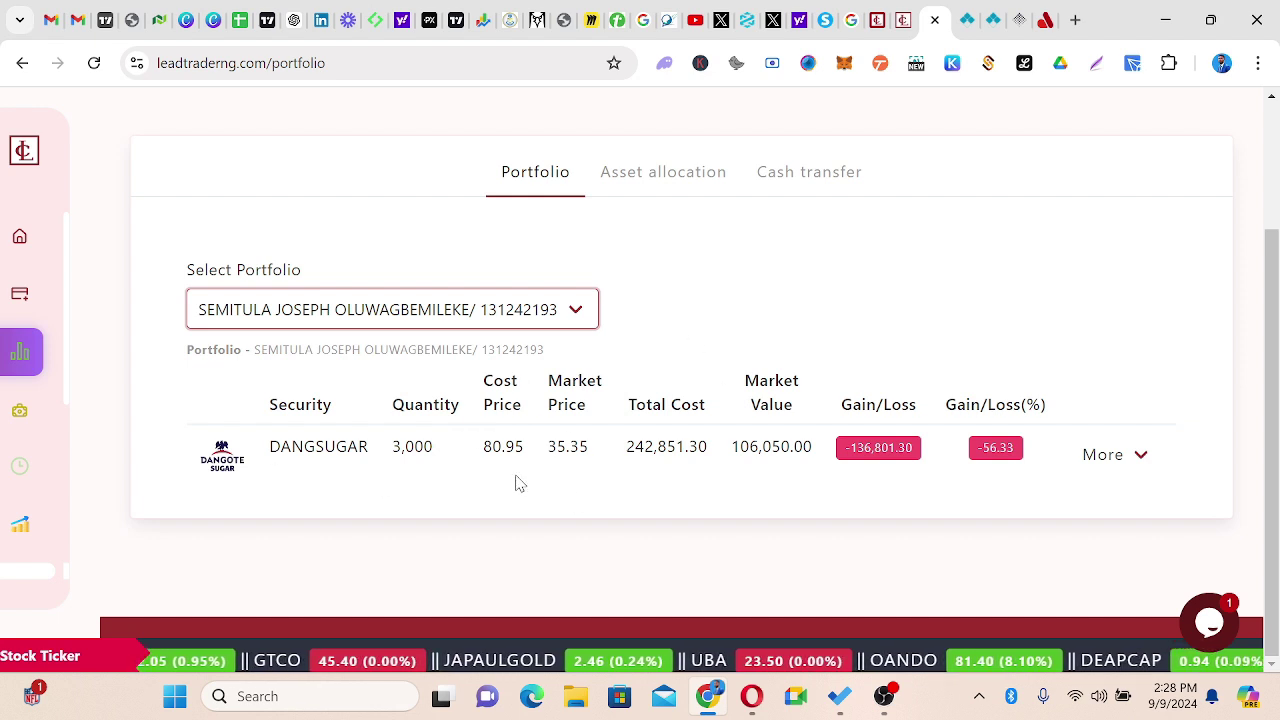
click(1138, 456)
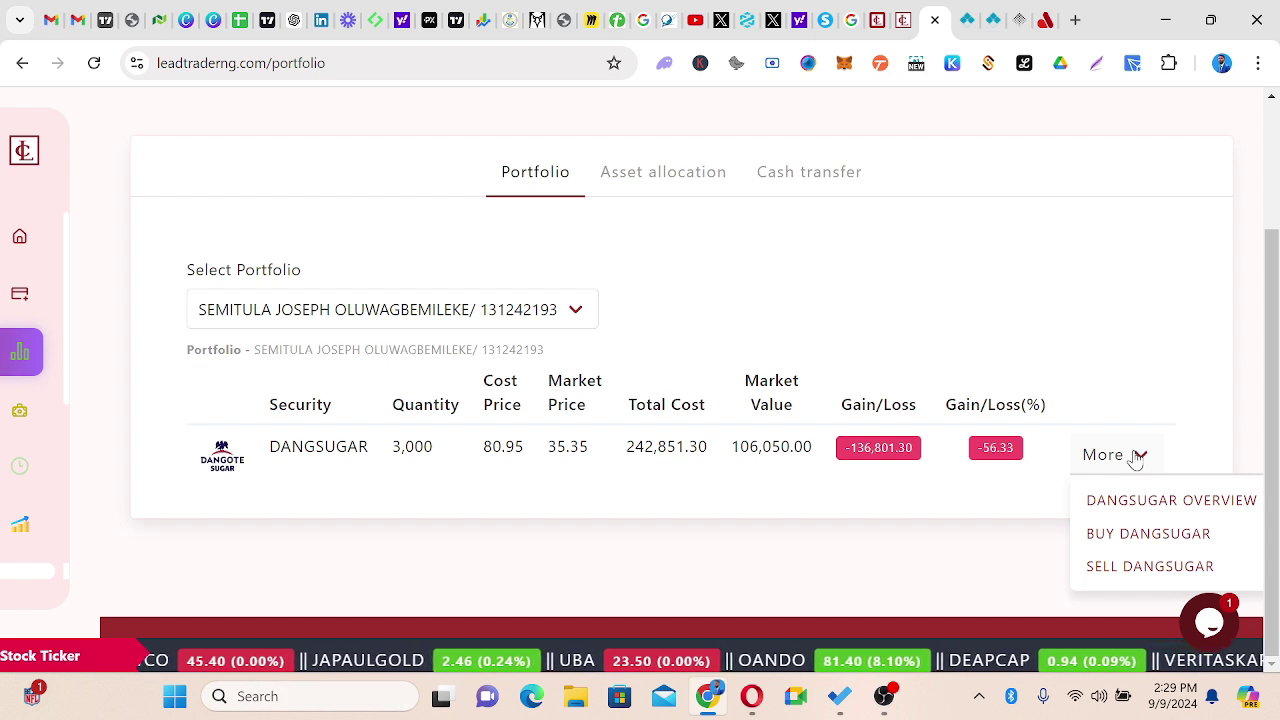
click(1137, 333)
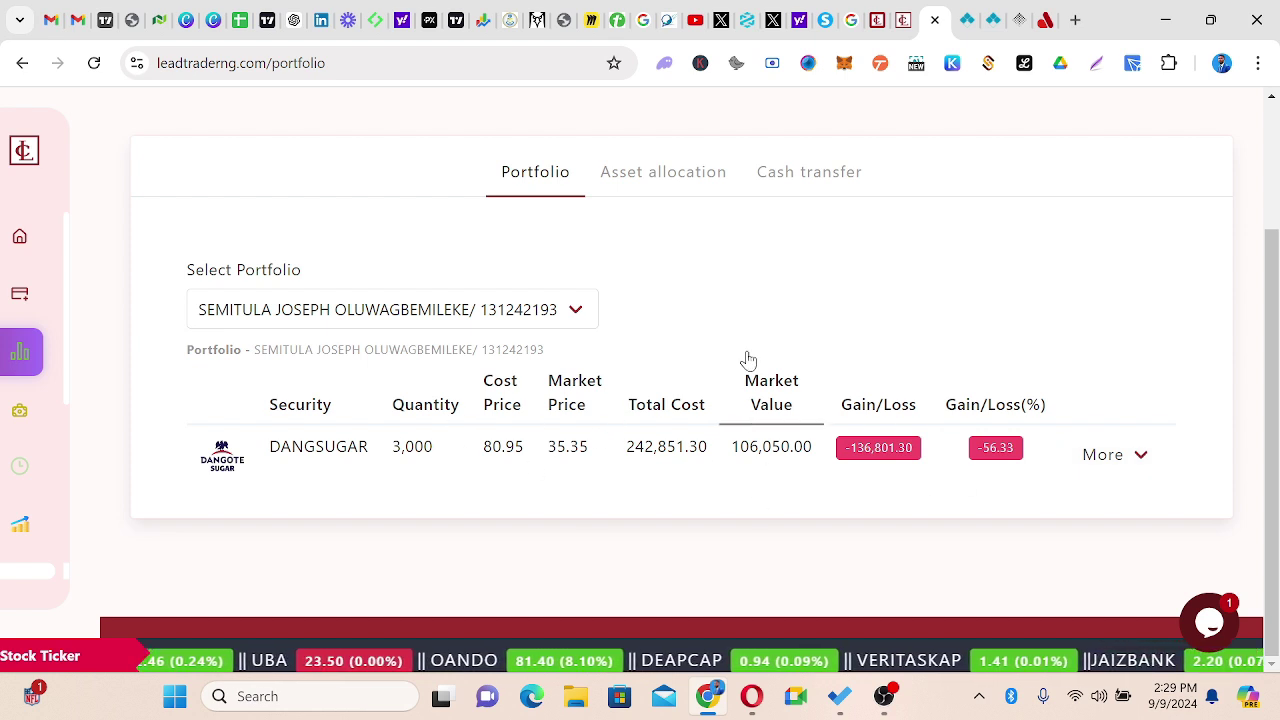
View the Asset allocation chart showing 93.7% in equities
scroll(712, 259, up, 1)
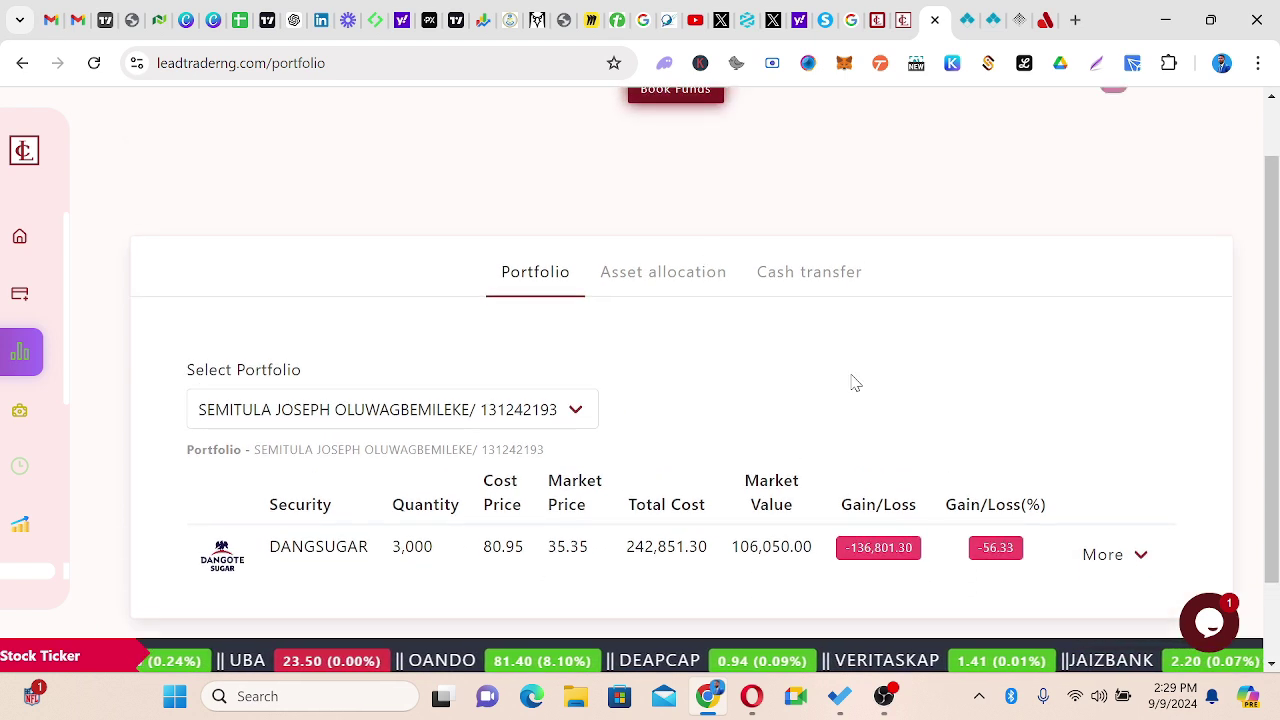
click(661, 275)
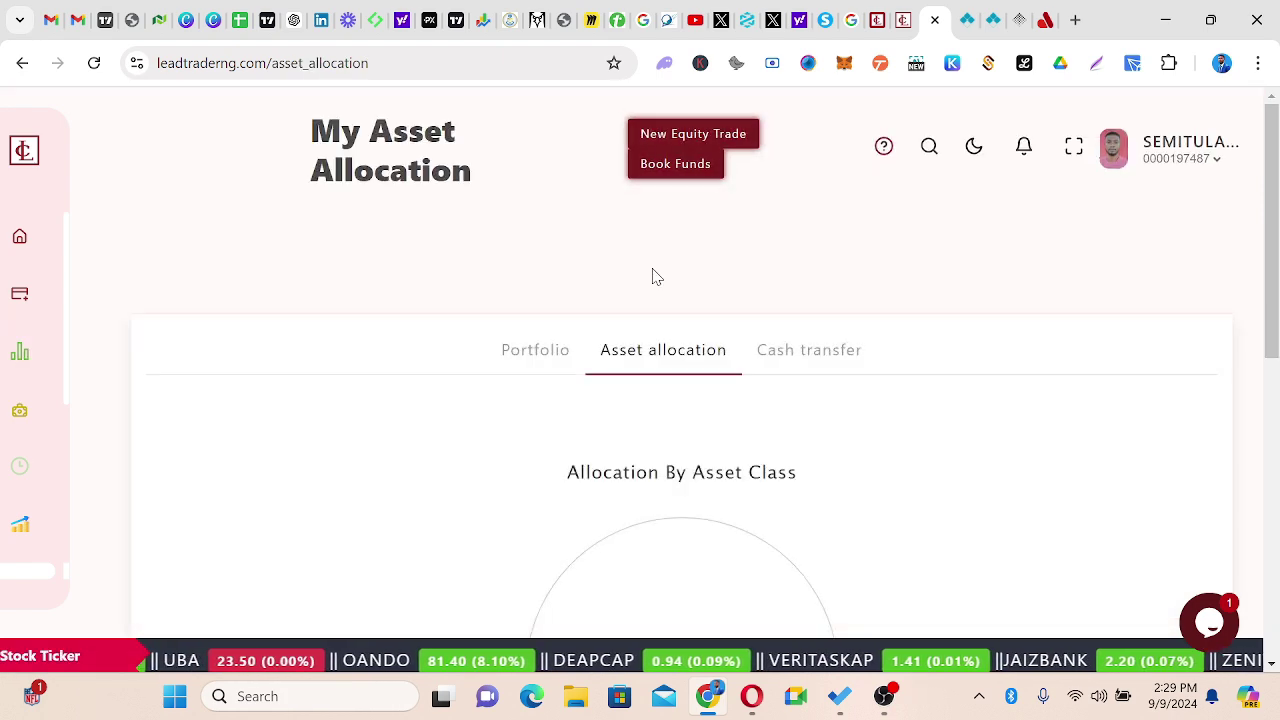
scroll(669, 294, down, 3)
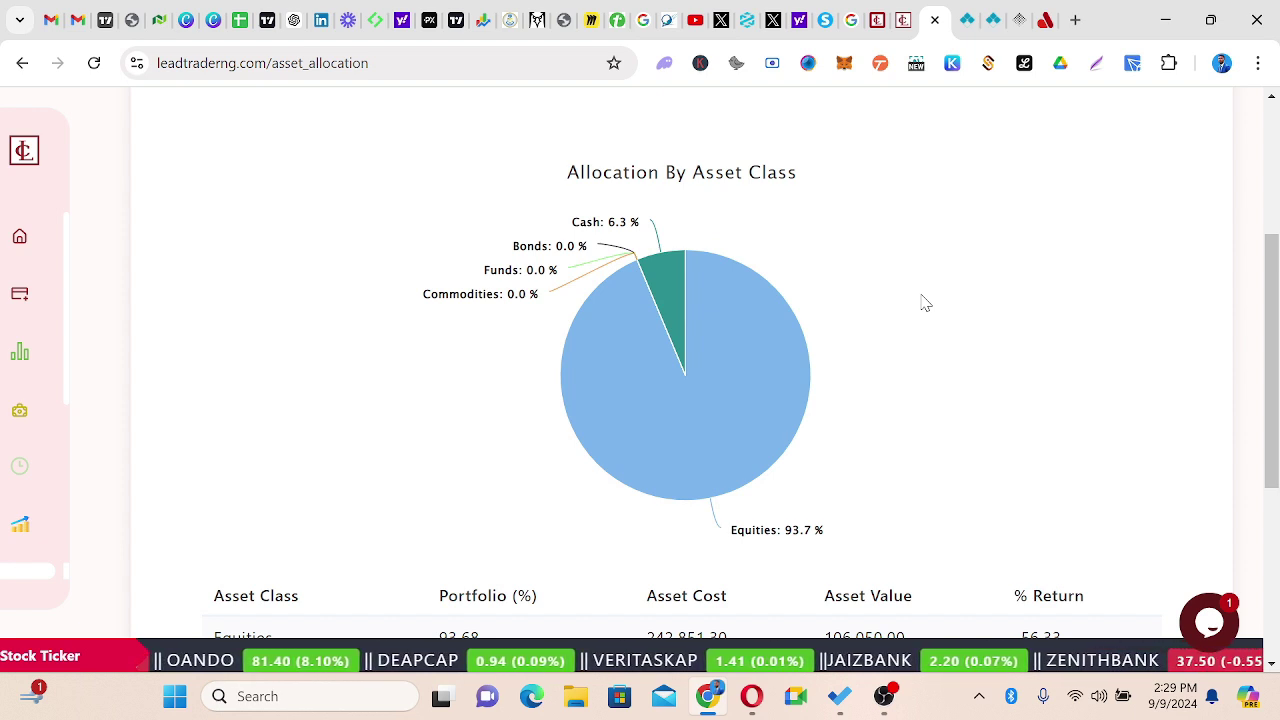
scroll(923, 300, down, 1)
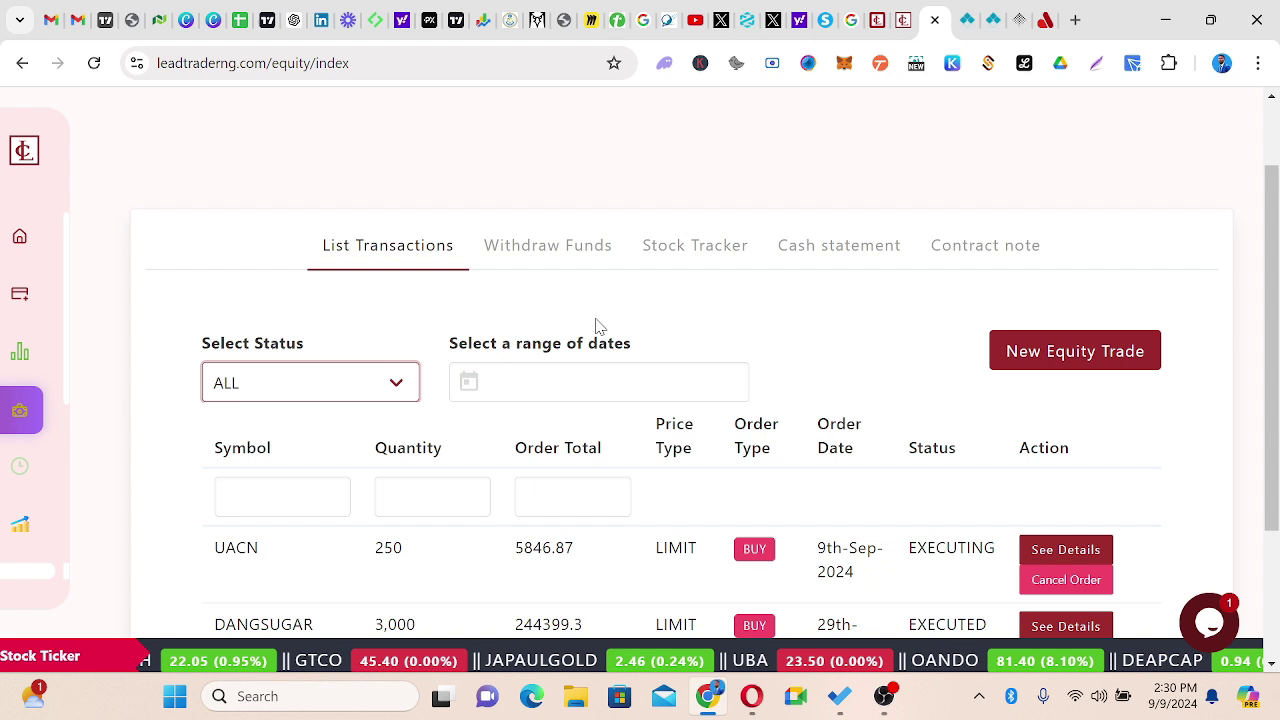
Start filtering the equity orders list by symbol
scroll(598, 326, down, 2)
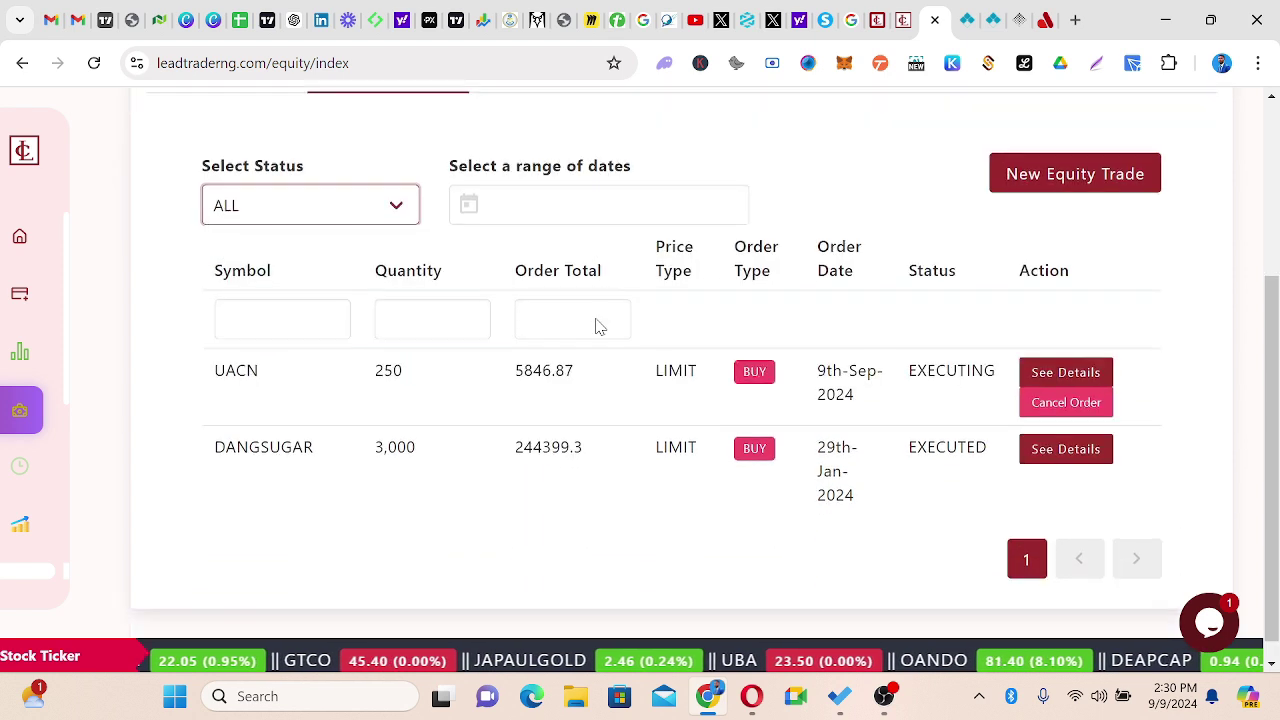
scroll(598, 326, down, 1)
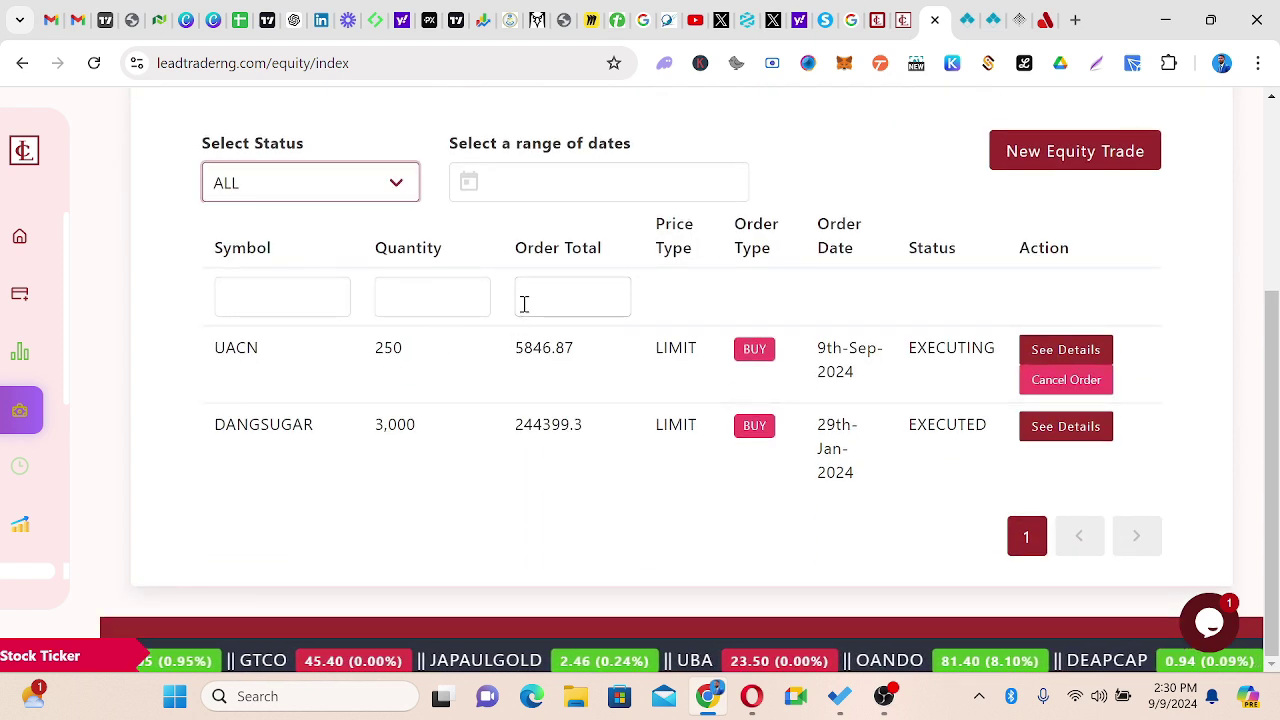
click(304, 302)
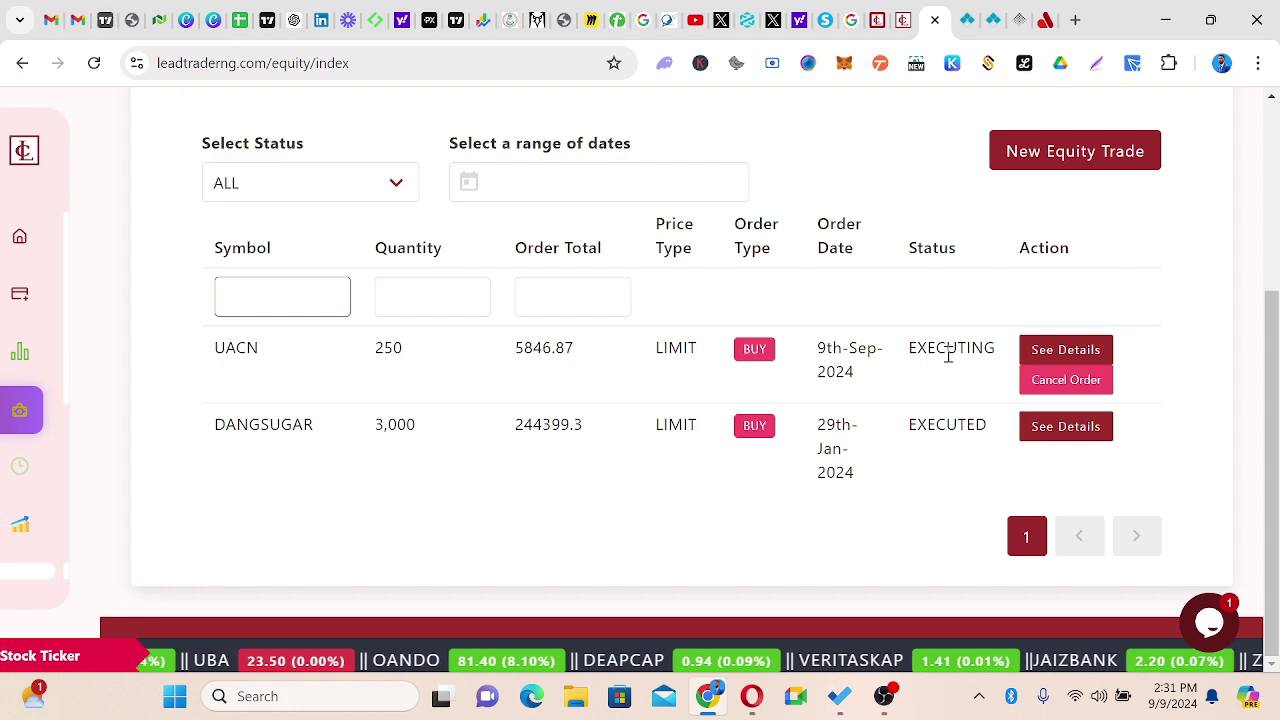
scroll(1092, 338, up, 3)
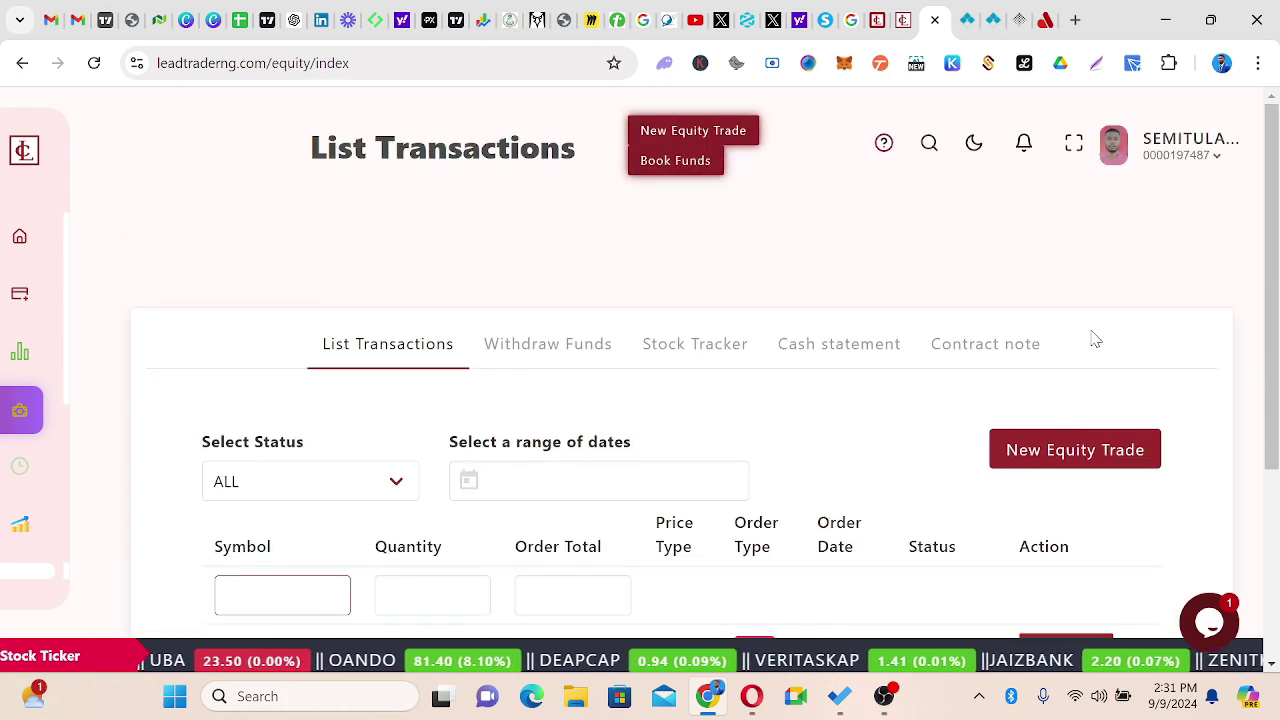
scroll(1094, 339, down, 1)
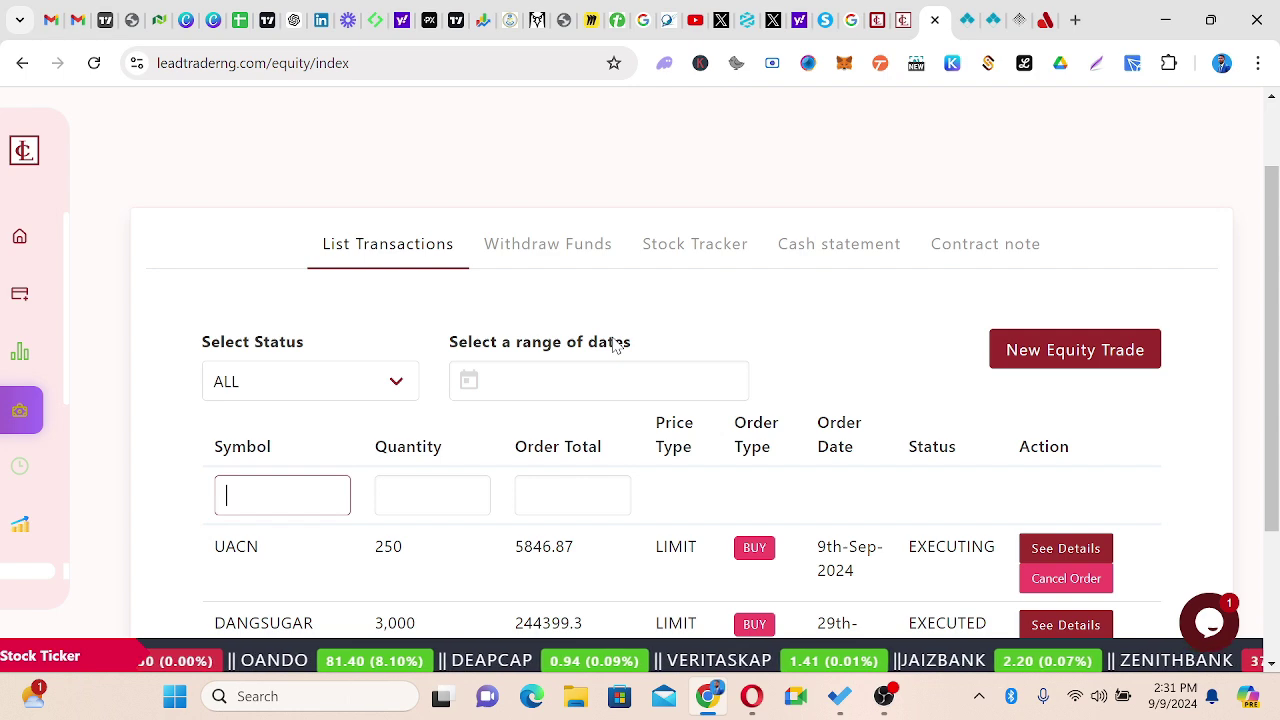
Select the default cash account on the Withdraw Funds form, showing its NGN 7,148.7 balance
click(551, 247)
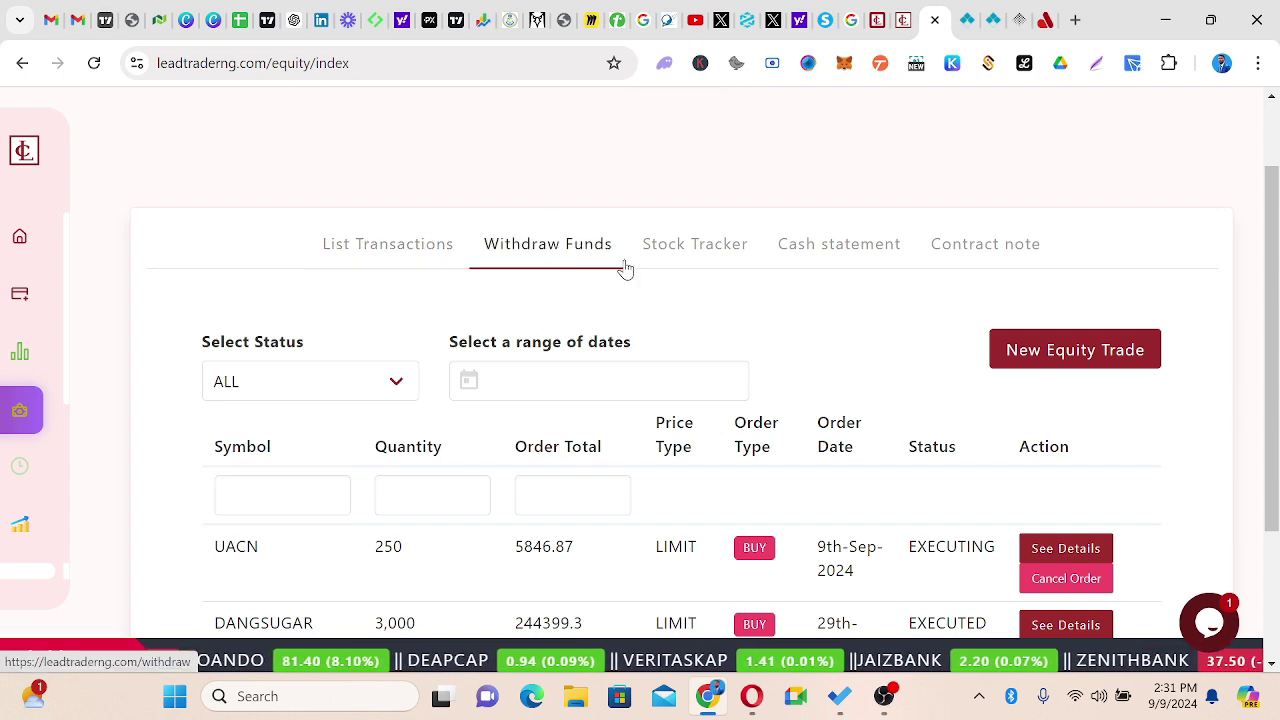
scroll(823, 297, down, 2)
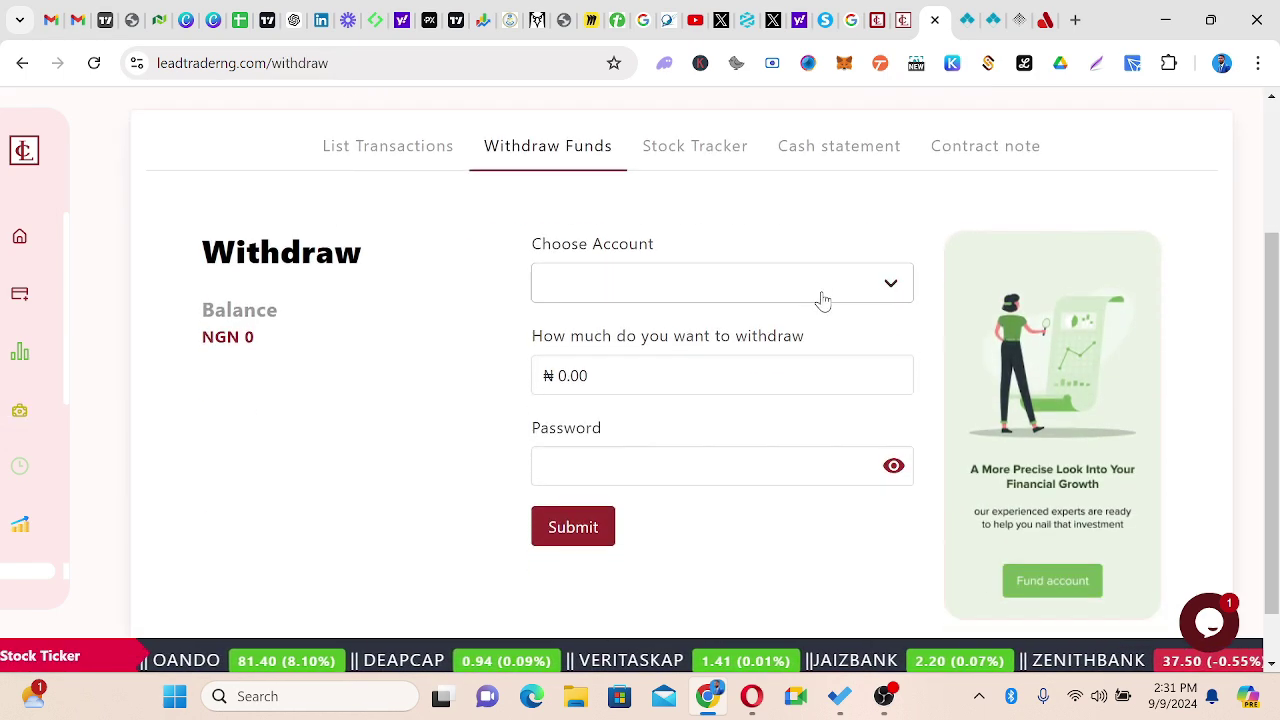
click(825, 295)
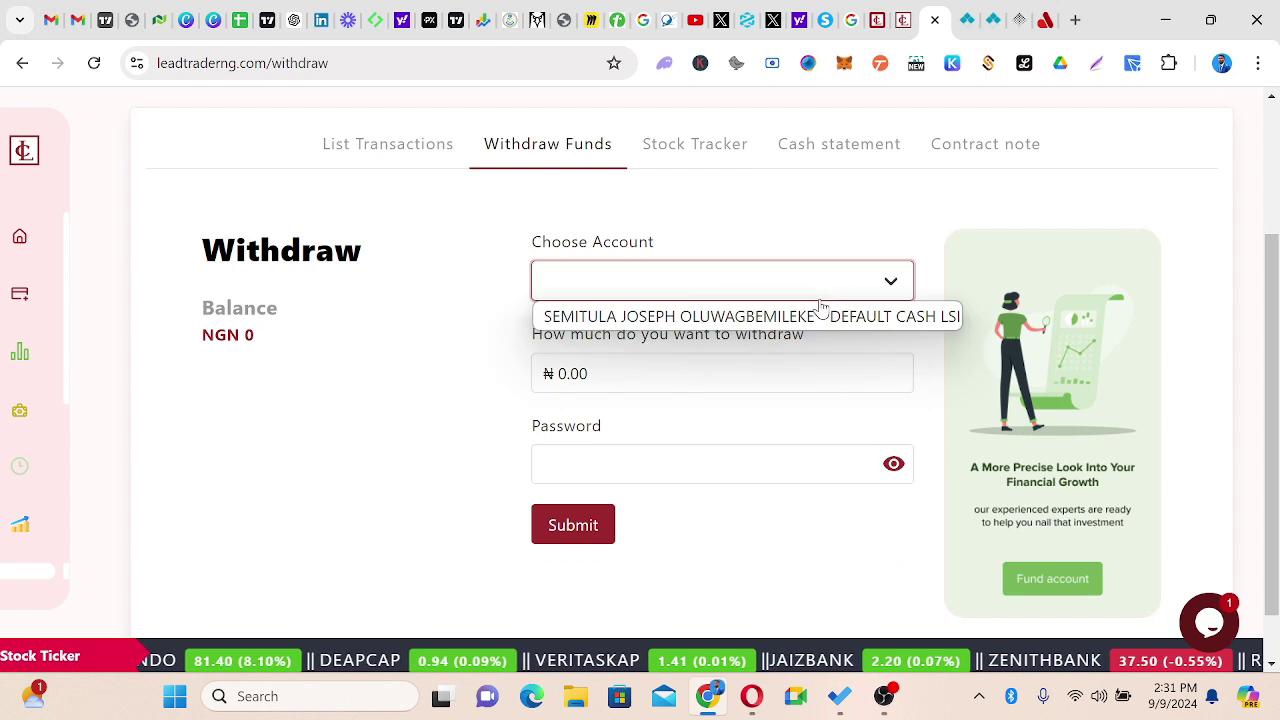
click(796, 318)
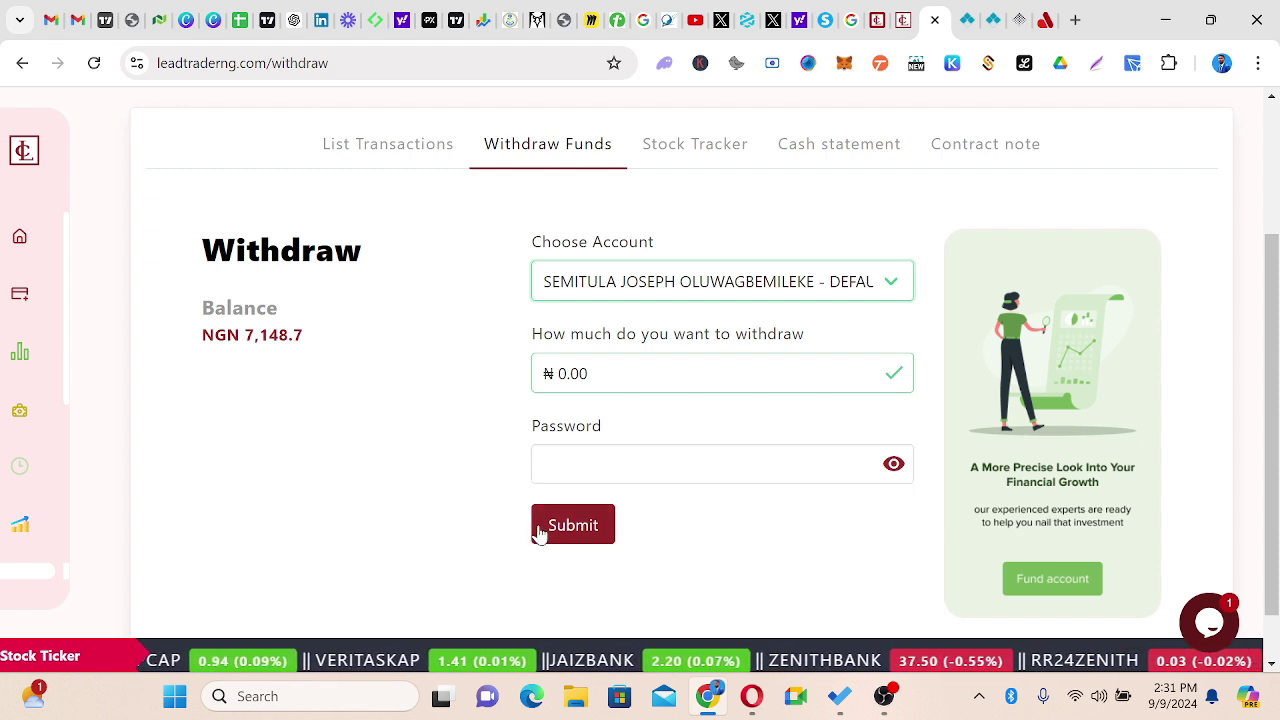
click(697, 144)
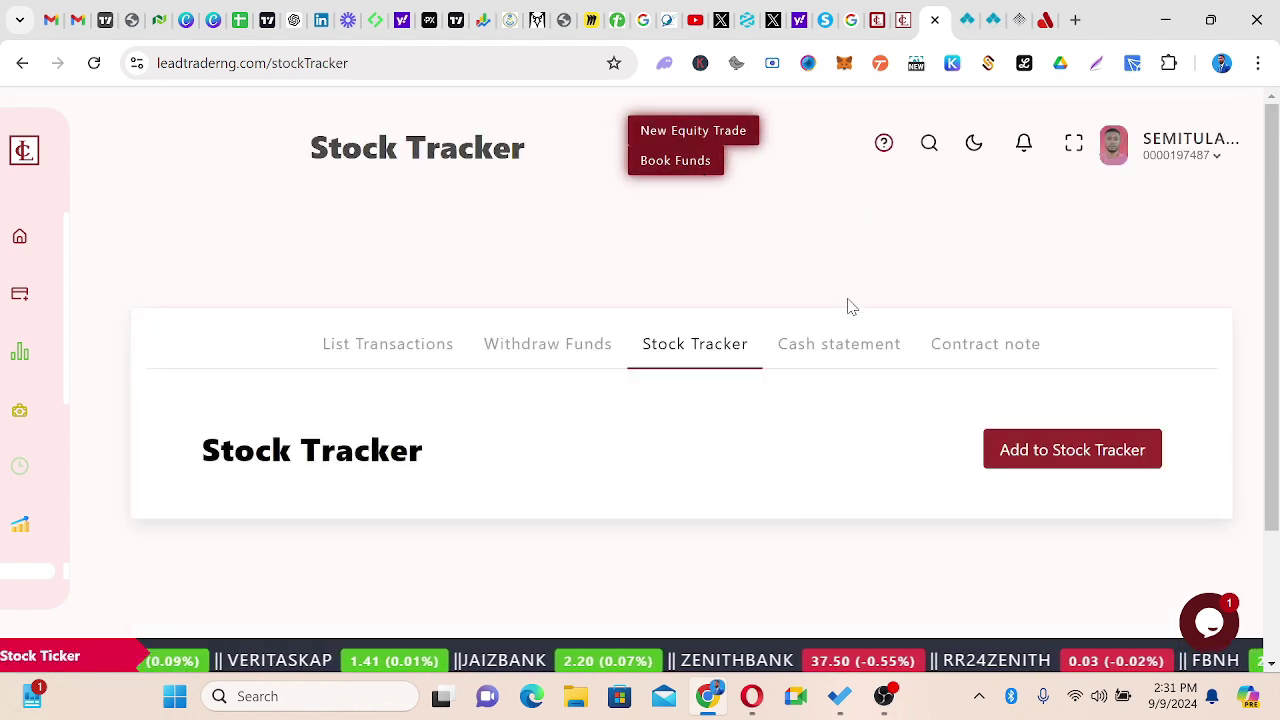
Start a new tracked stock and choose BERGER PAINTS PLC as the security
scroll(846, 307, down, 1)
scroll(846, 307, down, 1)
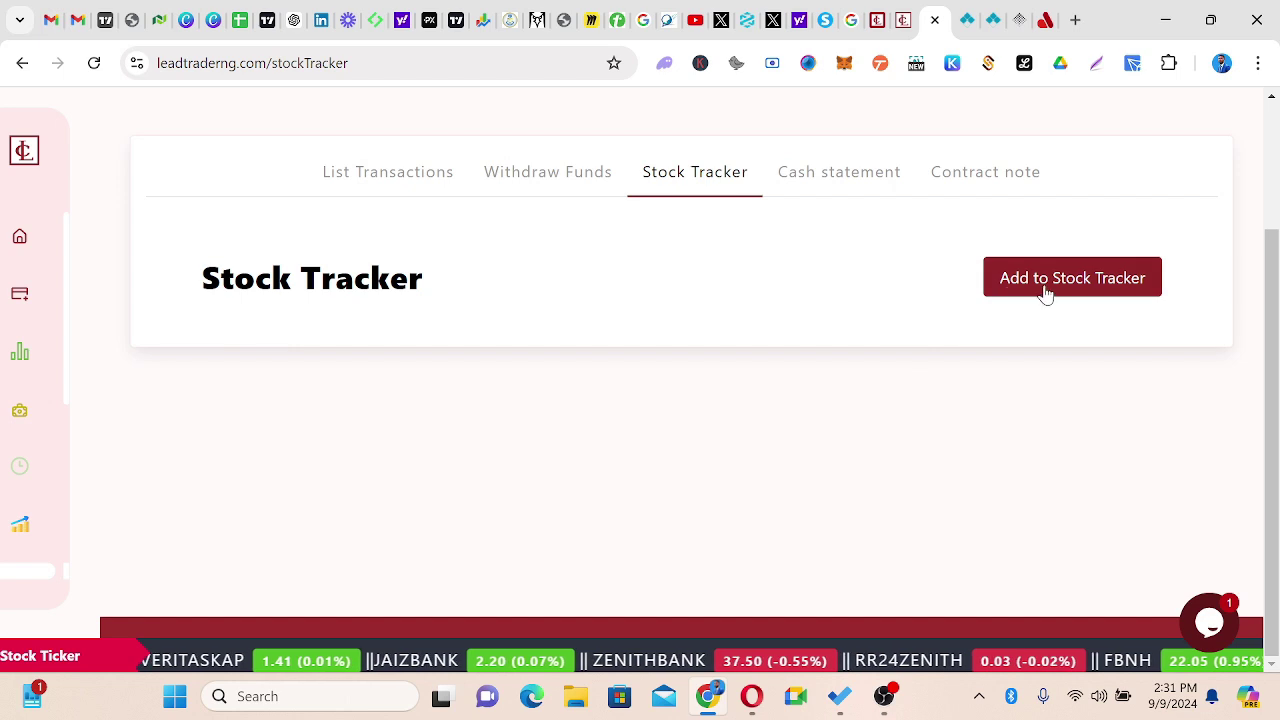
click(1076, 289)
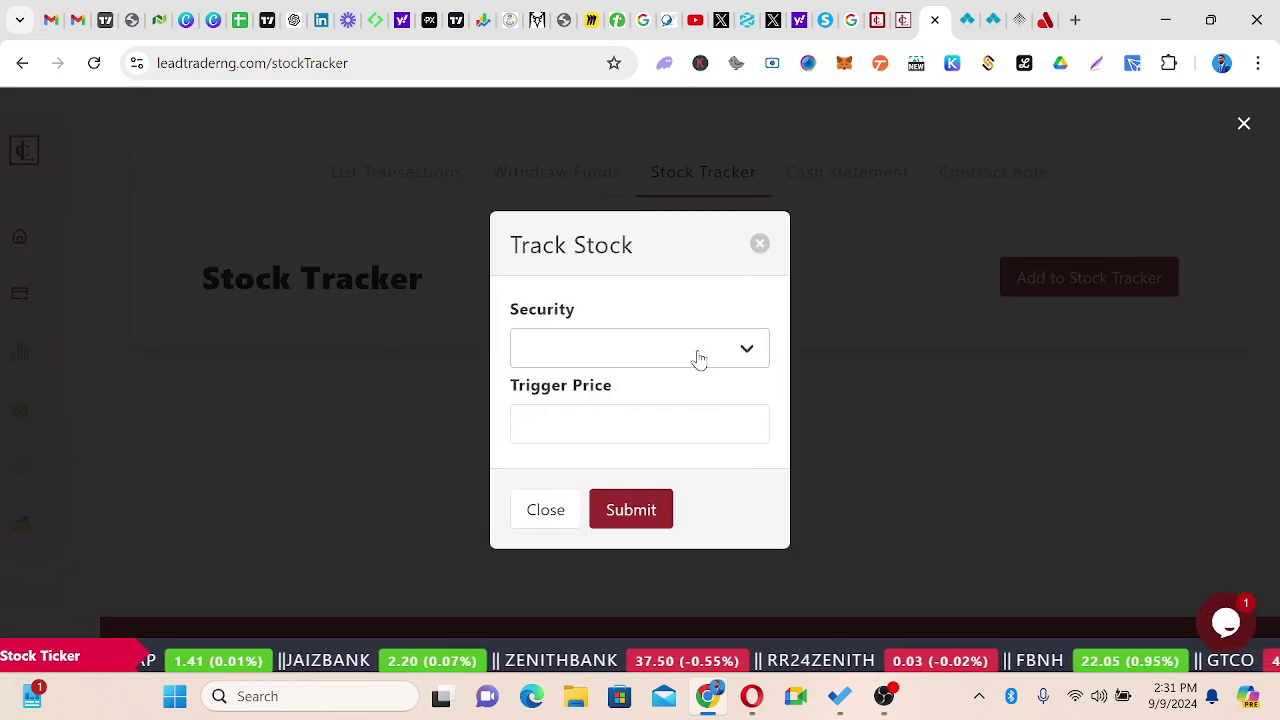
click(700, 350)
scroll(686, 260, down, 1)
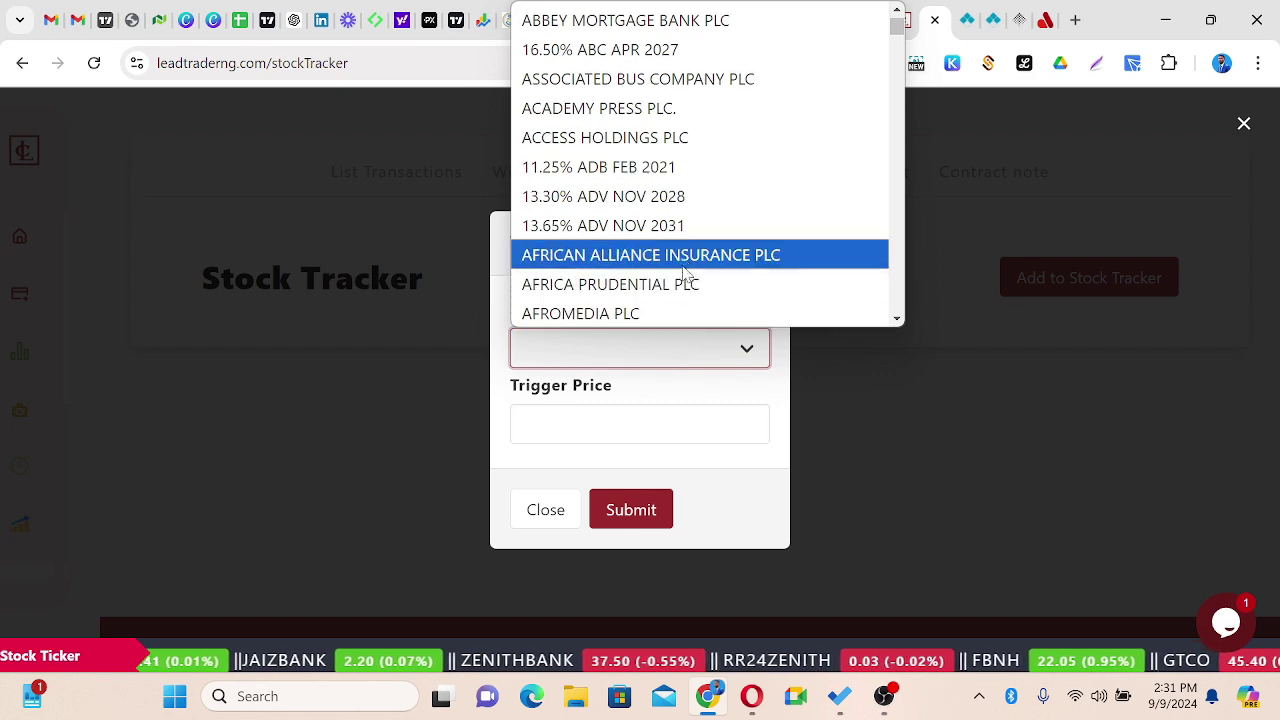
scroll(686, 260, down, 2)
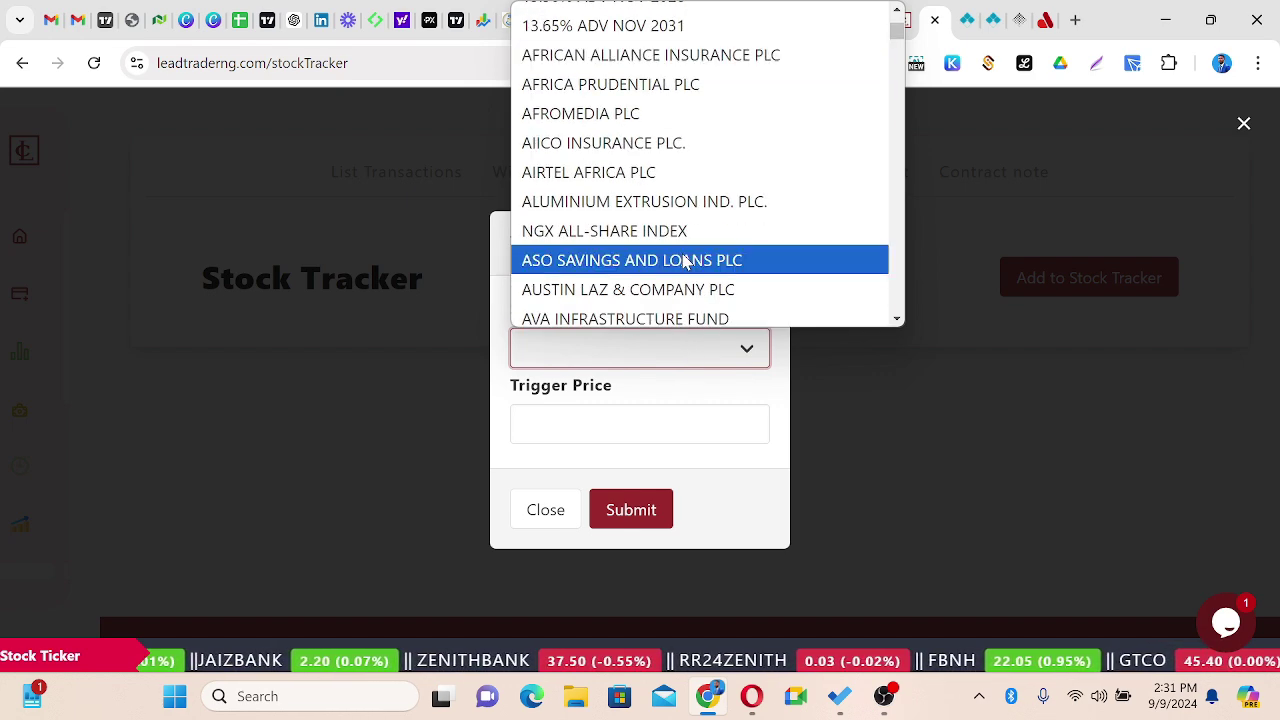
scroll(686, 260, down, 2)
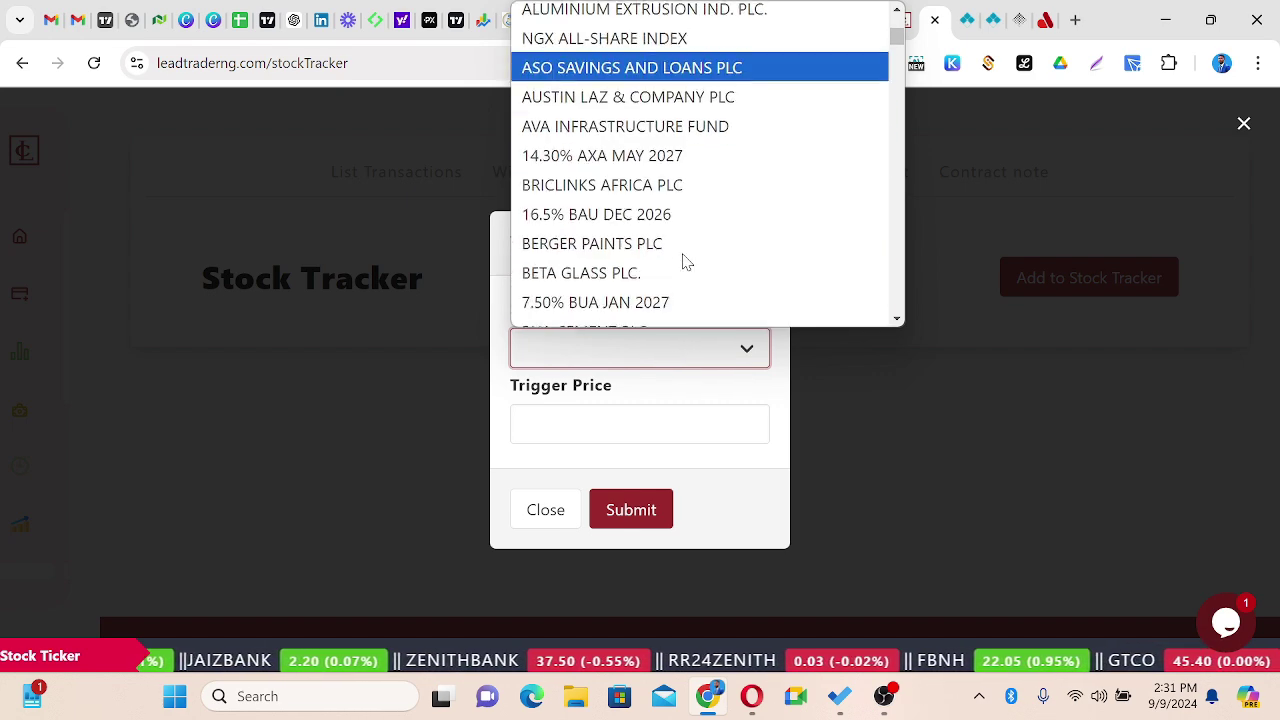
click(620, 238)
Submit the Berger Paints alert with a trigger price of 22.00
click(613, 418)
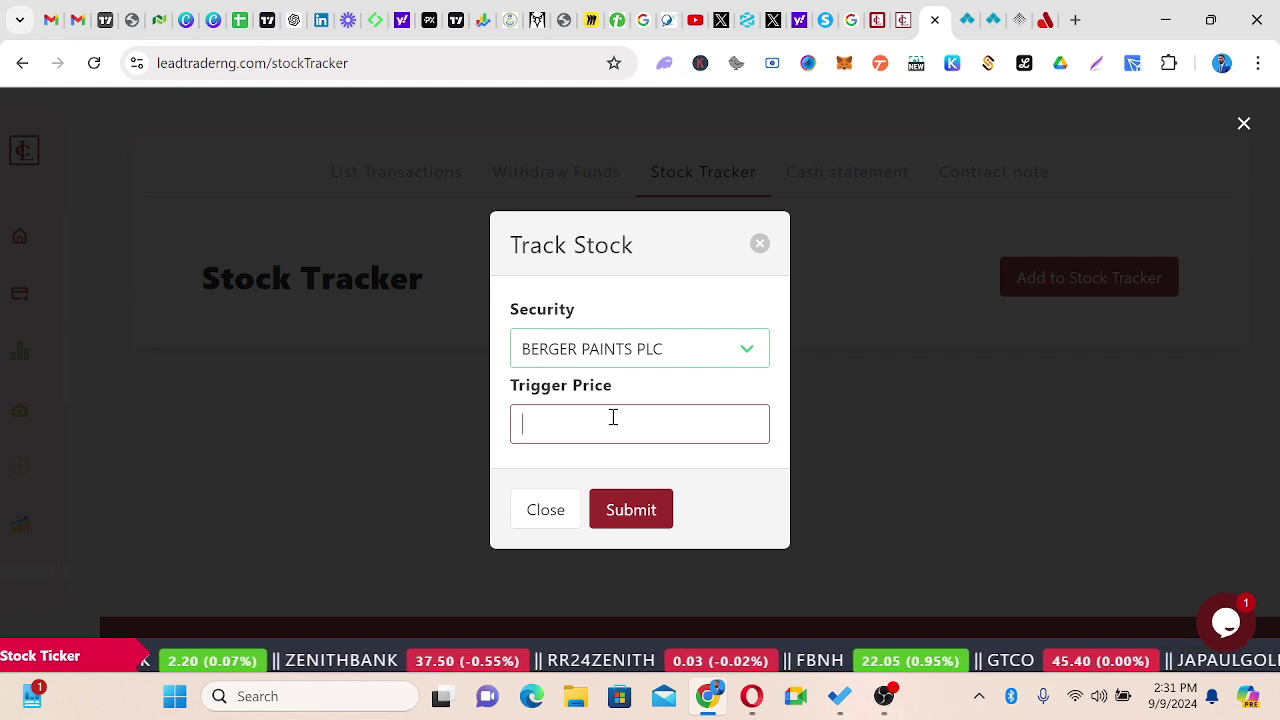
text(22)
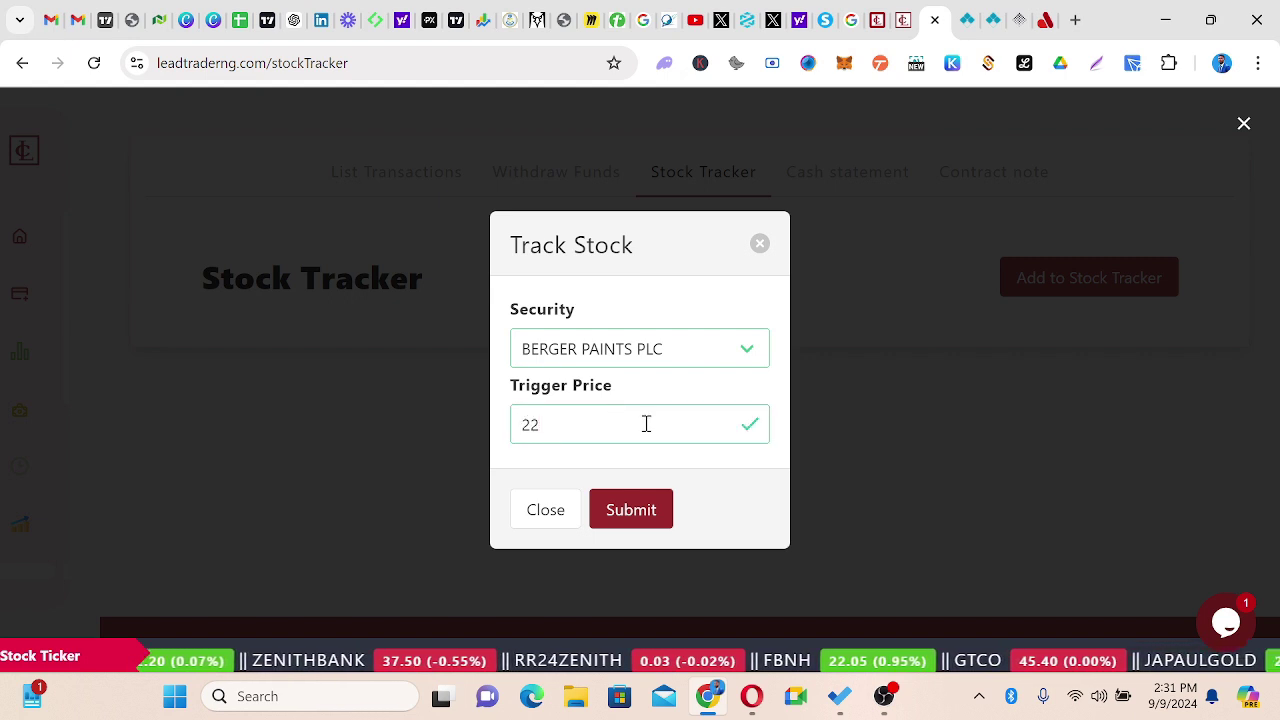
click(626, 514)
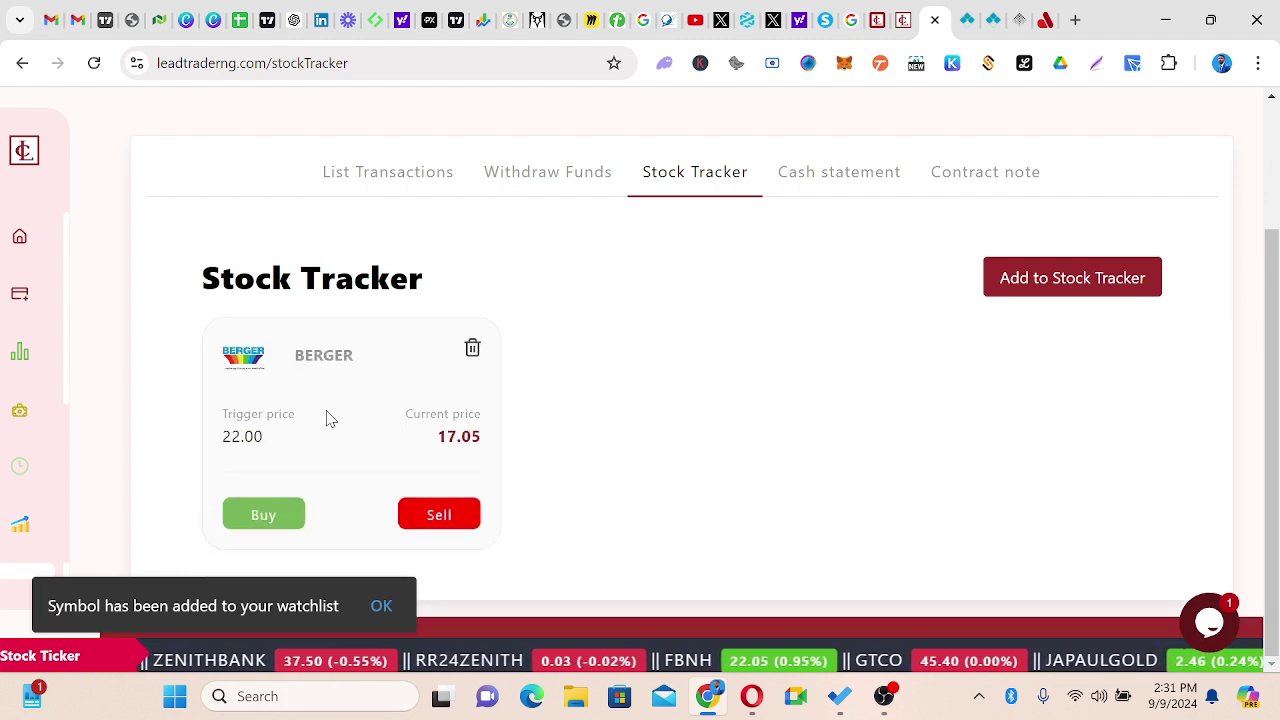
scroll(329, 409, up, 2)
scroll(420, 397, down, 1)
scroll(420, 397, down, 1)
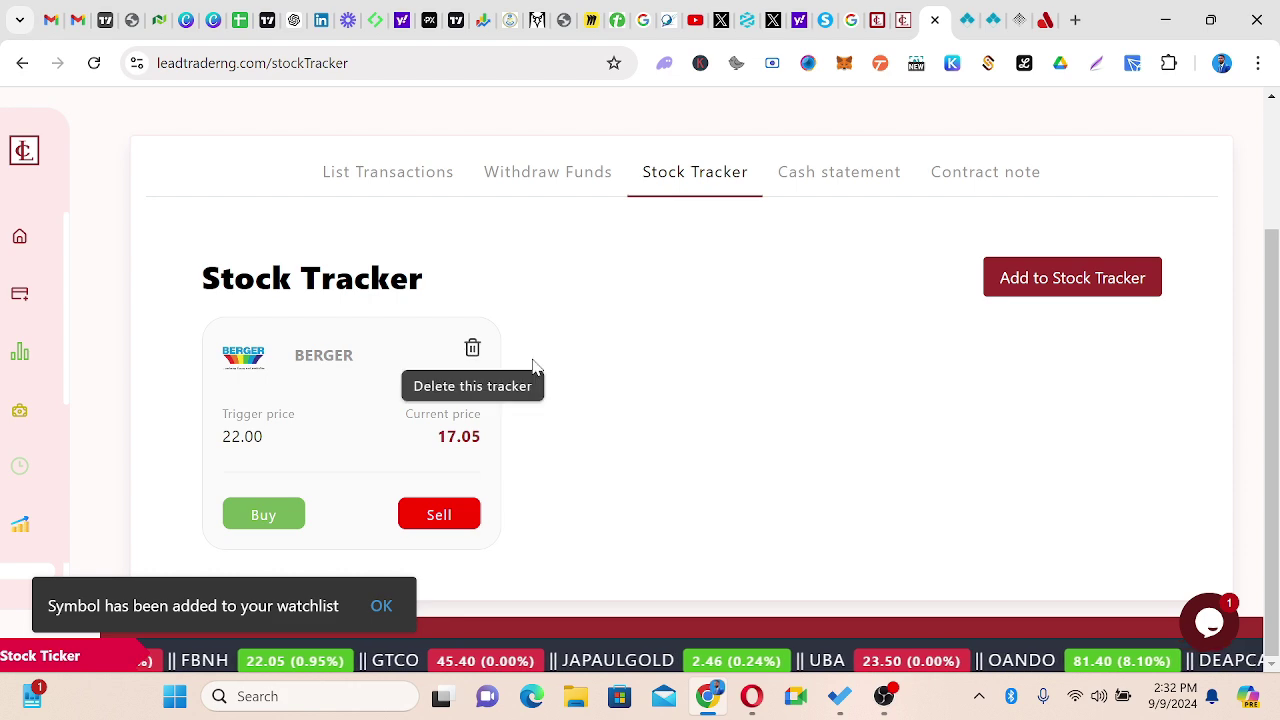
Open the equity Cash statement and dismiss the watchlist notice
click(842, 182)
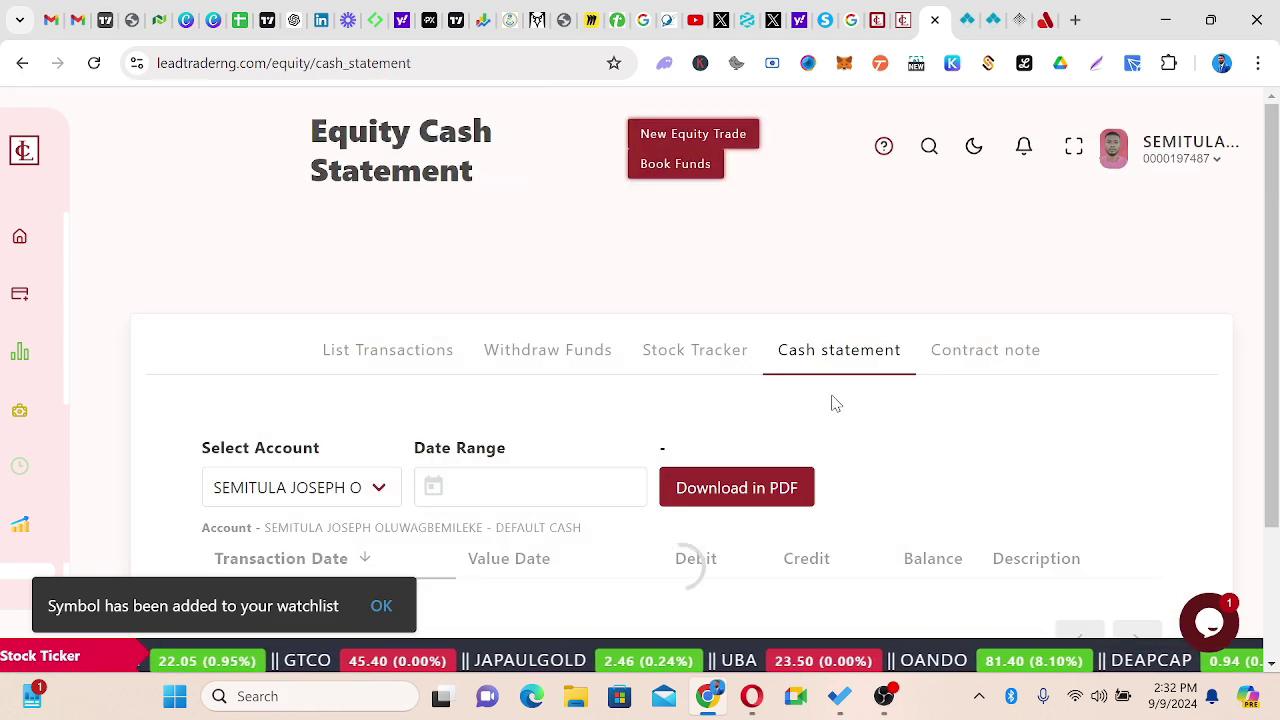
scroll(758, 403, down, 1)
scroll(758, 403, down, 1)
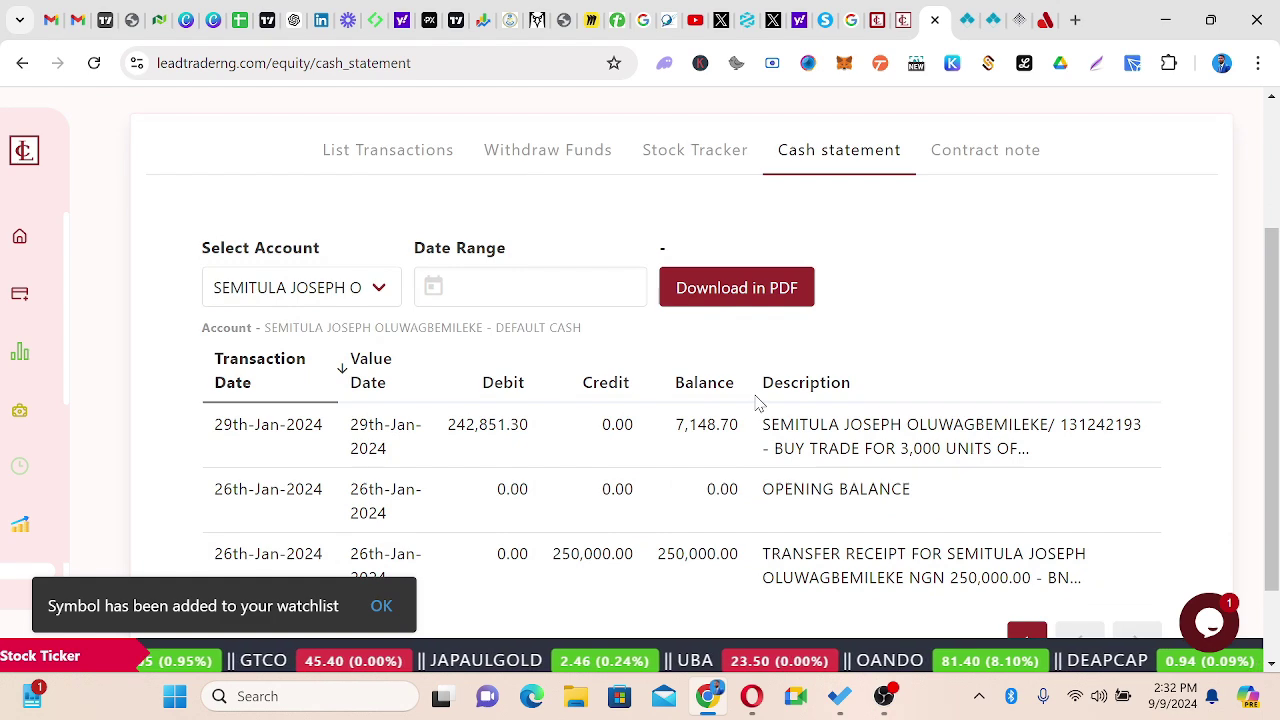
scroll(757, 400, down, 1)
scroll(757, 400, up, 3)
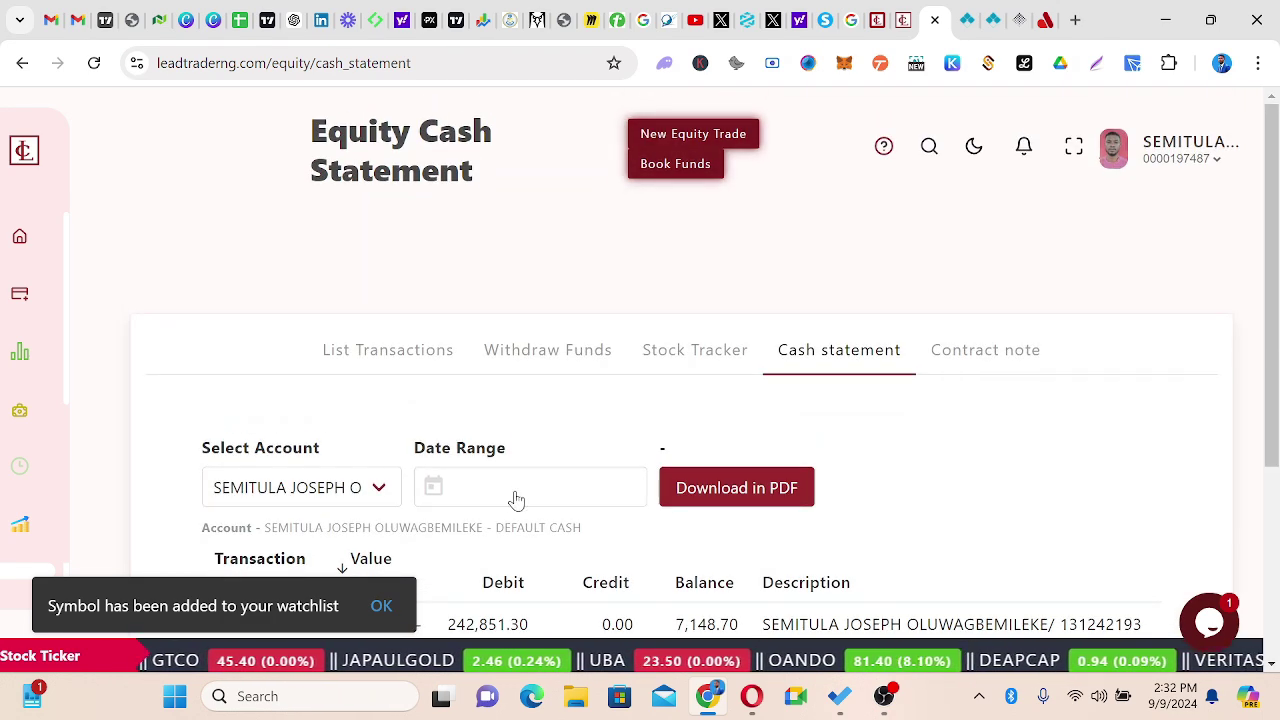
scroll(651, 443, down, 3)
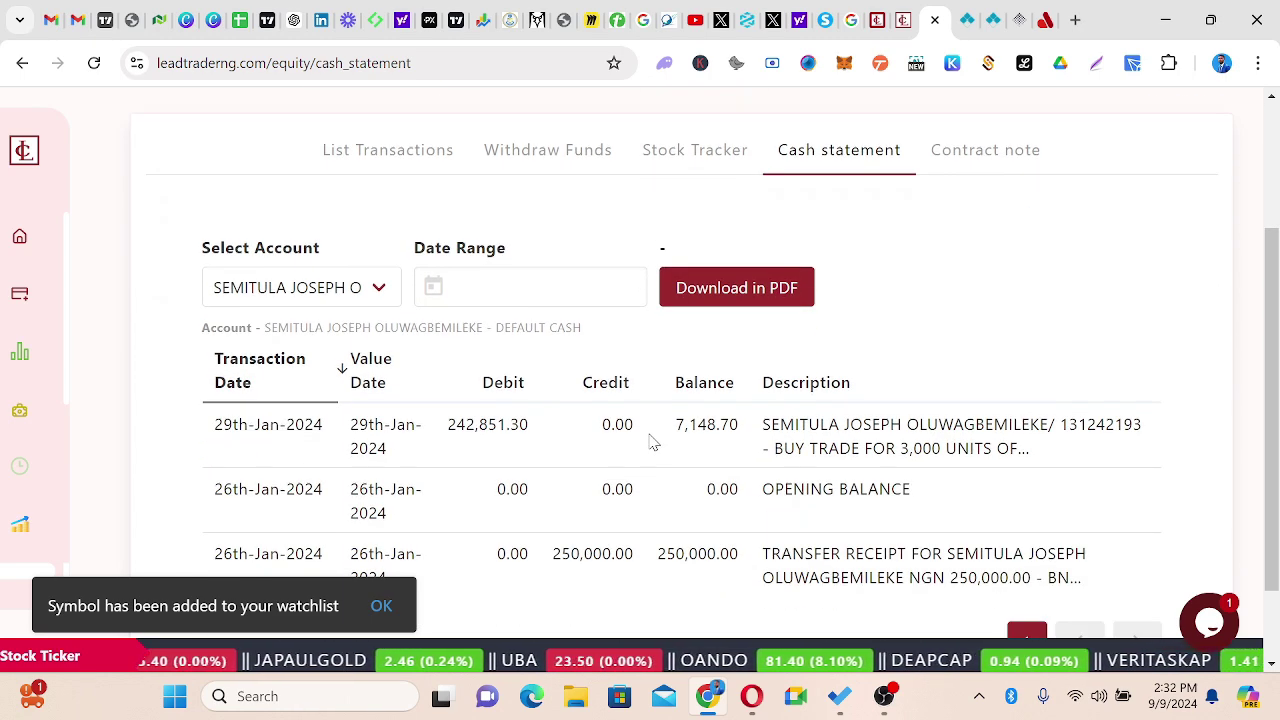
scroll(651, 443, up, 3)
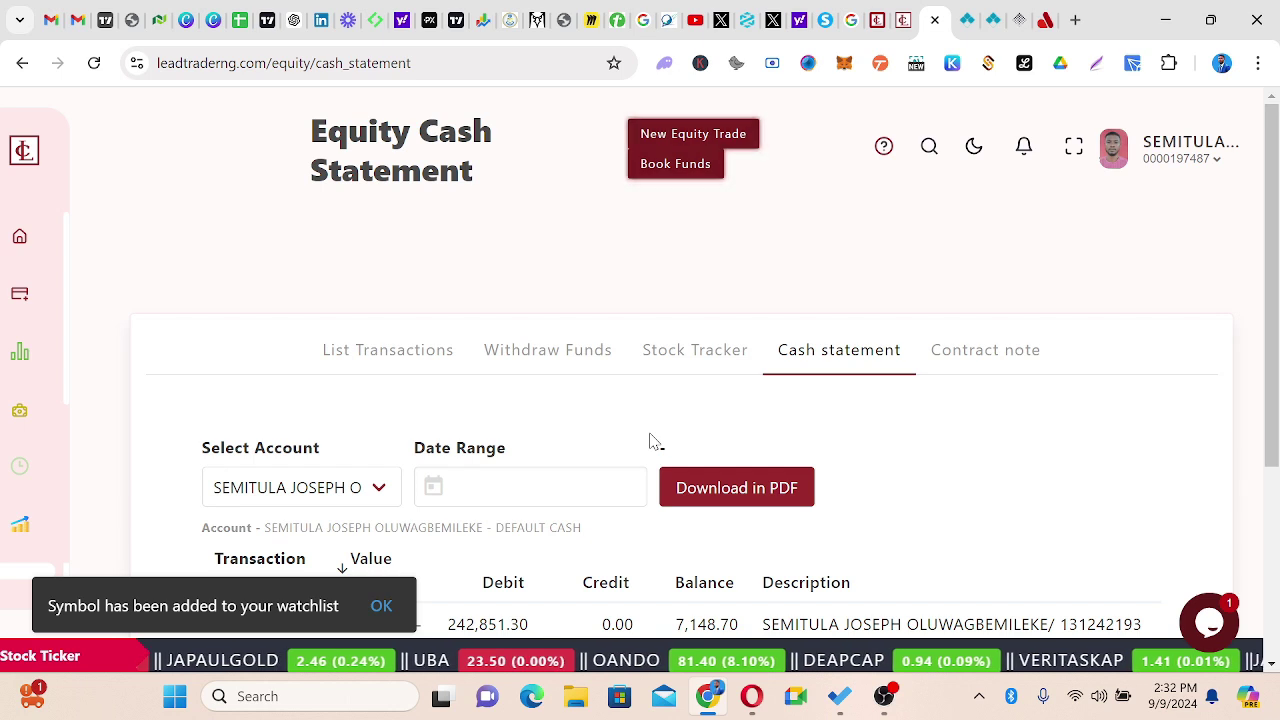
click(380, 607)
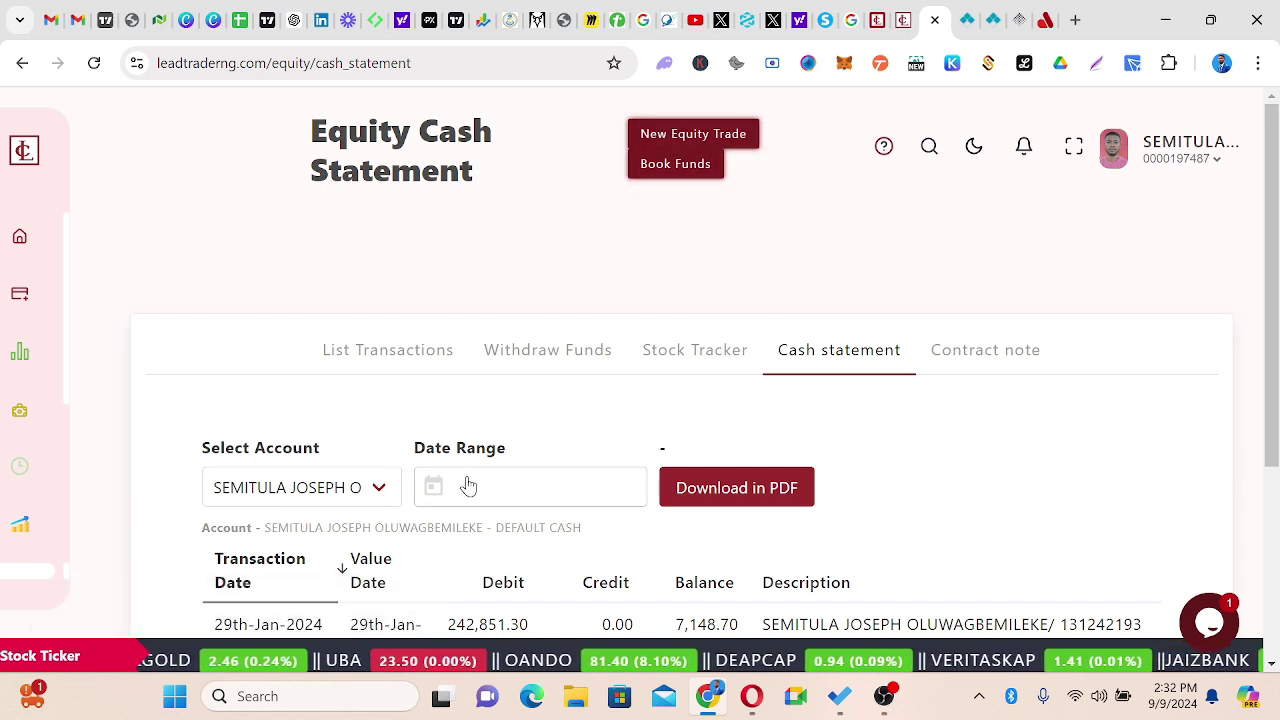
Download the equity cash statement as a PDF
click(755, 490)
scroll(727, 458, down, 2)
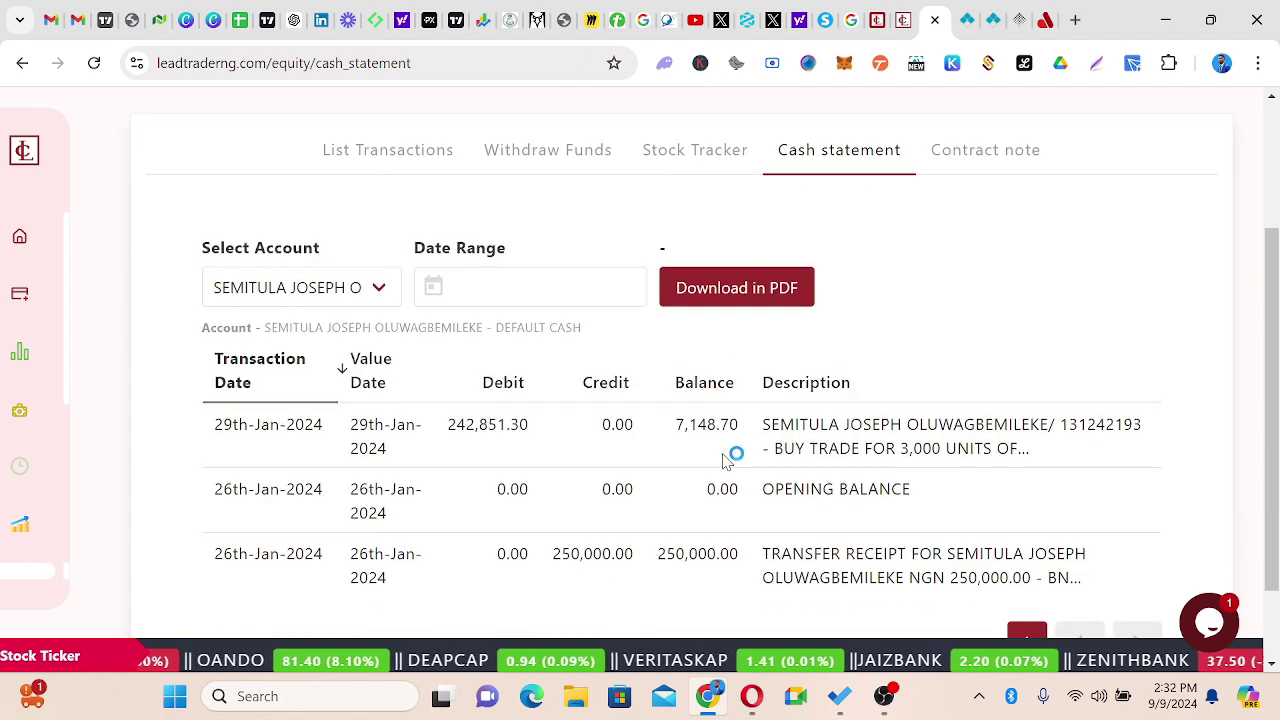
scroll(727, 458, down, 1)
scroll(727, 458, up, 3)
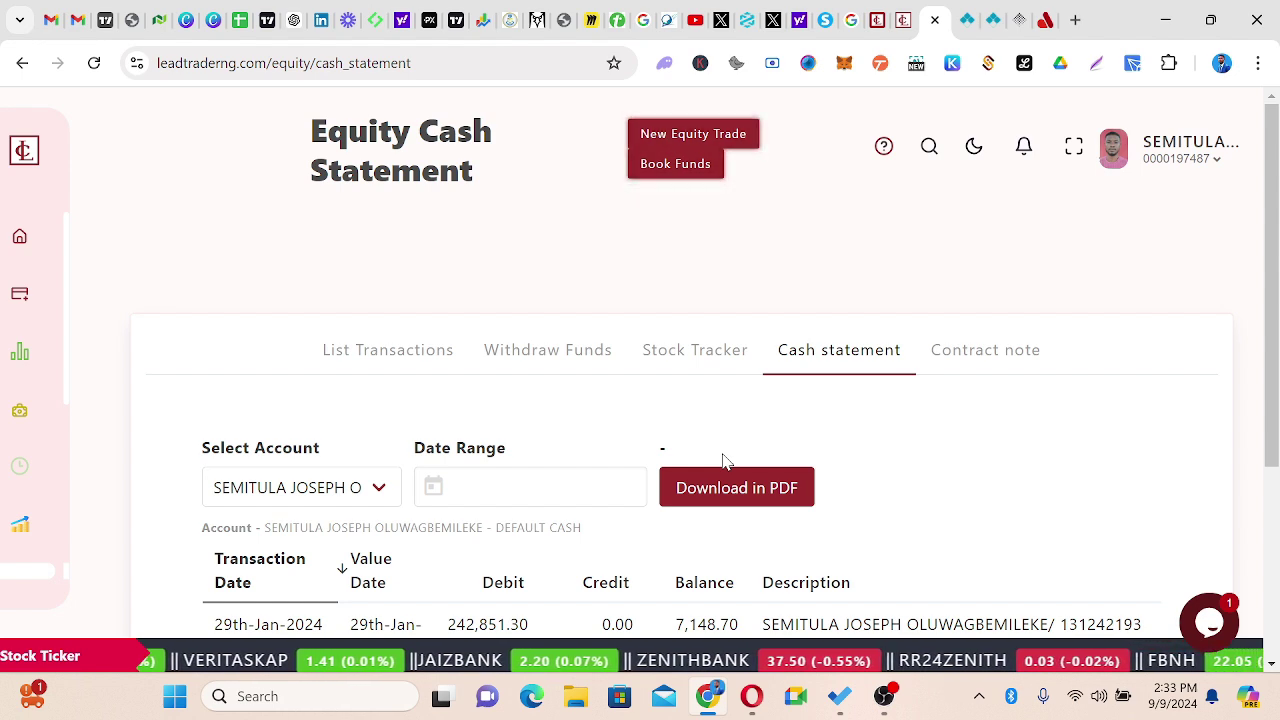
Open the Contract note tab and review the DANGSUGAR 3,000-unit buy note for NGN 242,851.3
click(978, 355)
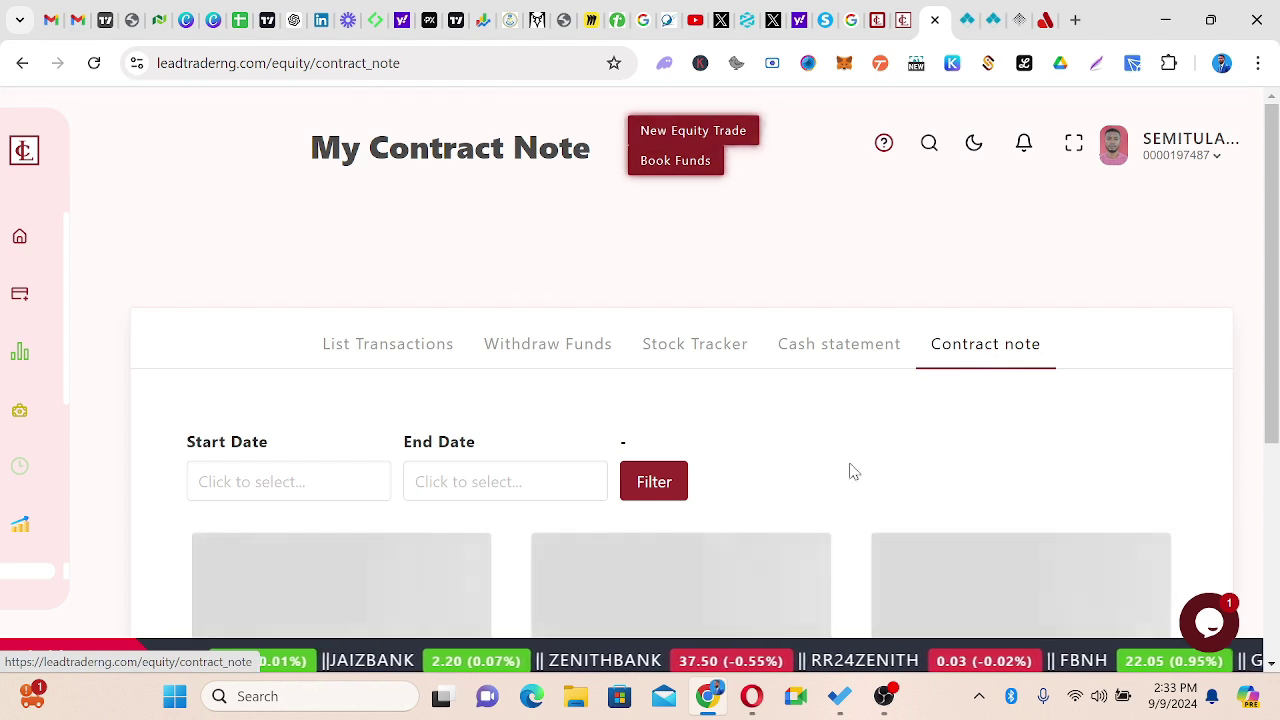
scroll(823, 443, down, 1)
scroll(823, 443, down, 2)
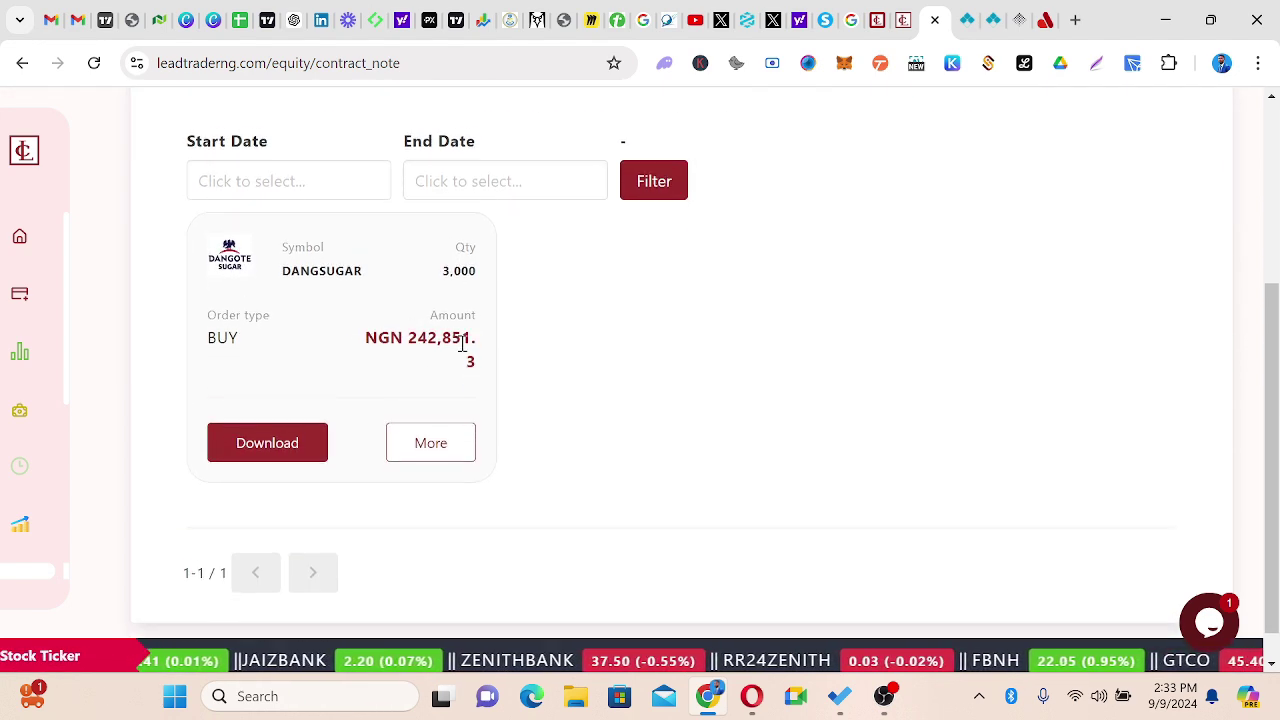
scroll(430, 360, down, 1)
scroll(618, 365, up, 3)
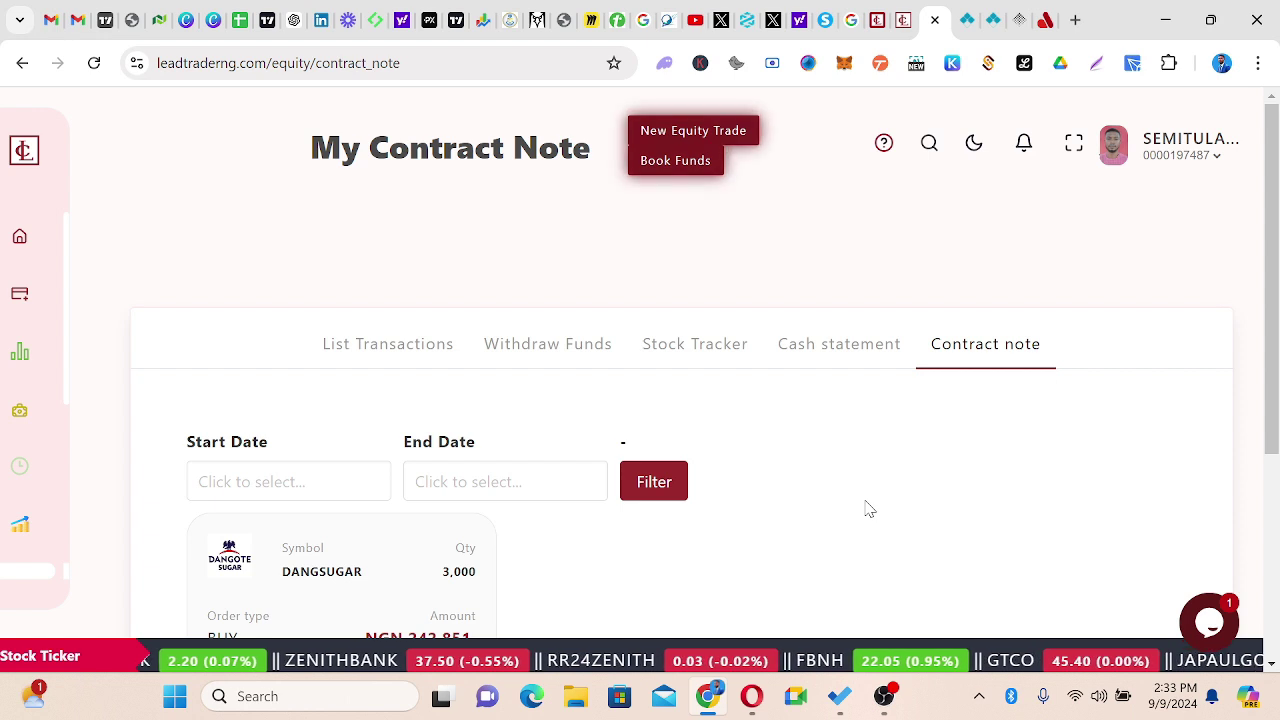
scroll(868, 479, down, 3)
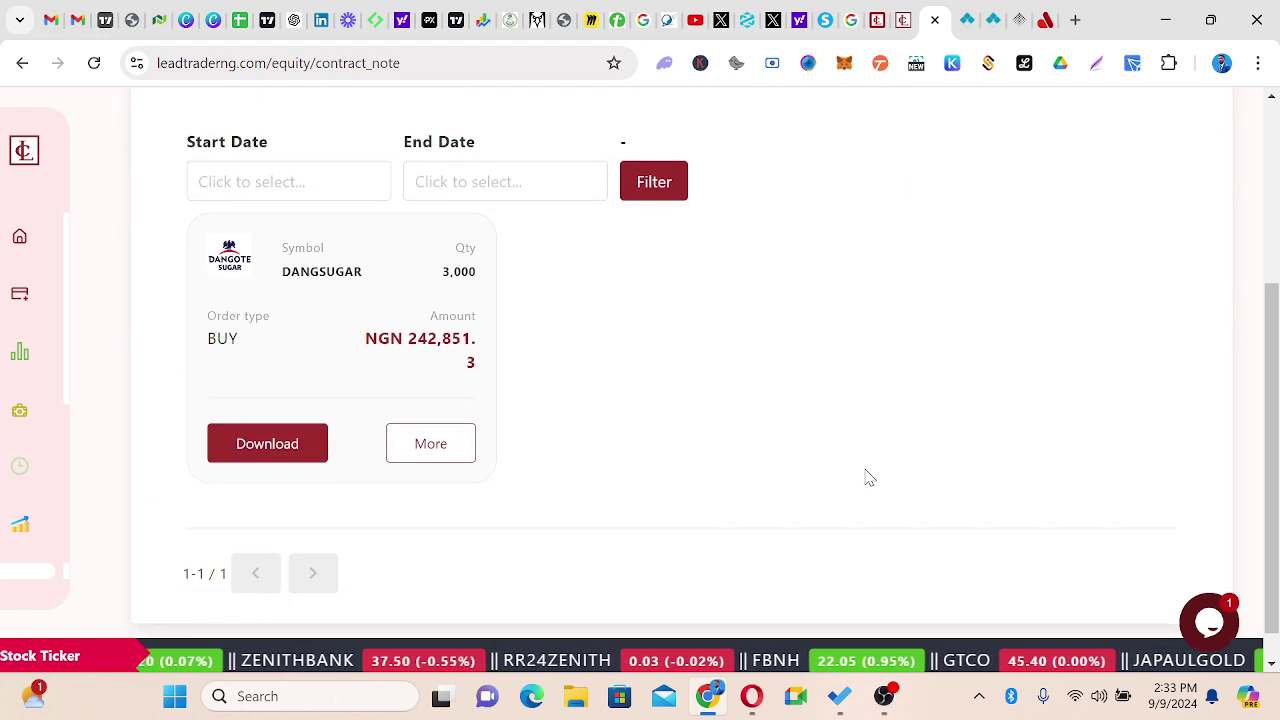
scroll(868, 478, up, 3)
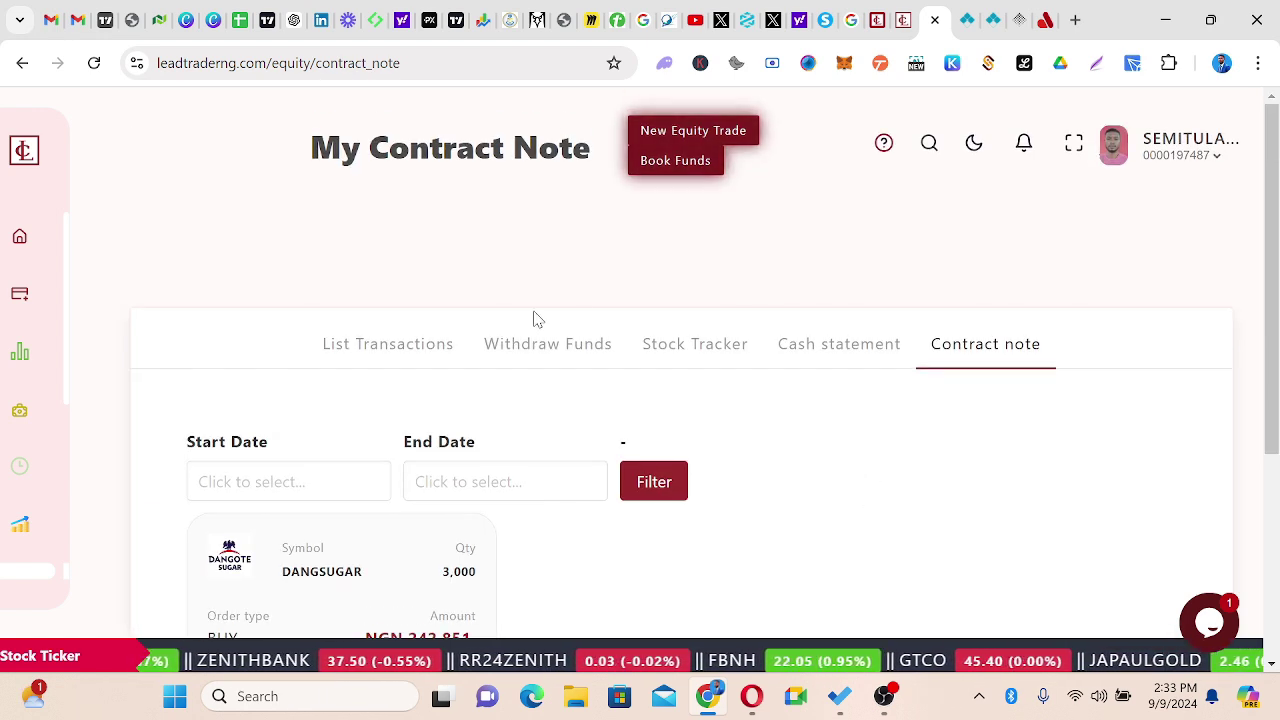
Revisit the List Transactions, Withdraw Funds and Stock Tracker tabs
click(379, 349)
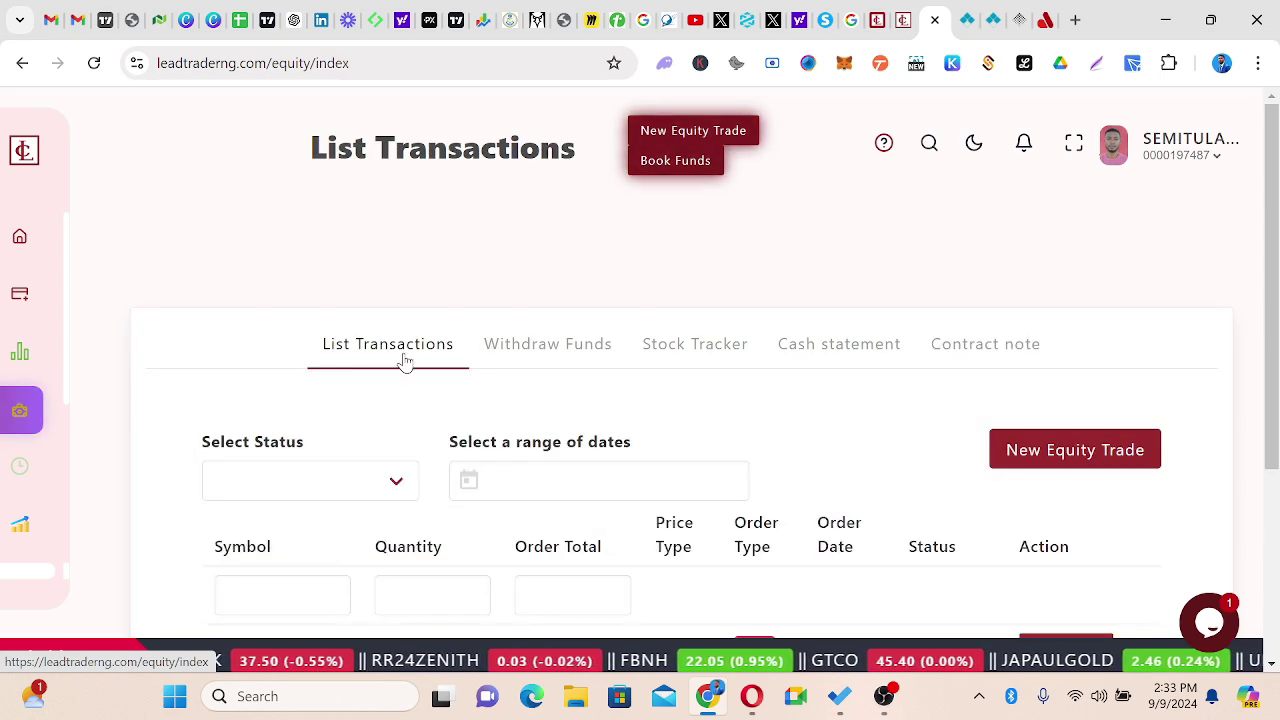
scroll(675, 443, down, 3)
scroll(672, 445, up, 3)
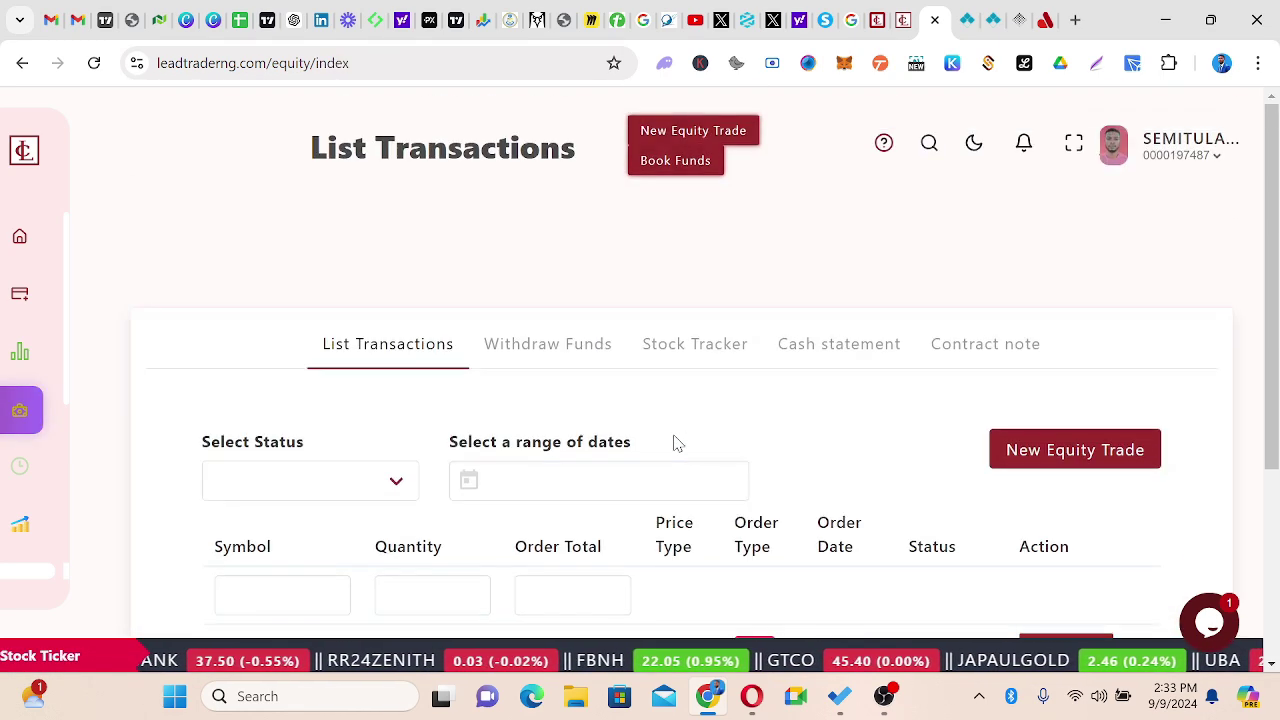
click(564, 348)
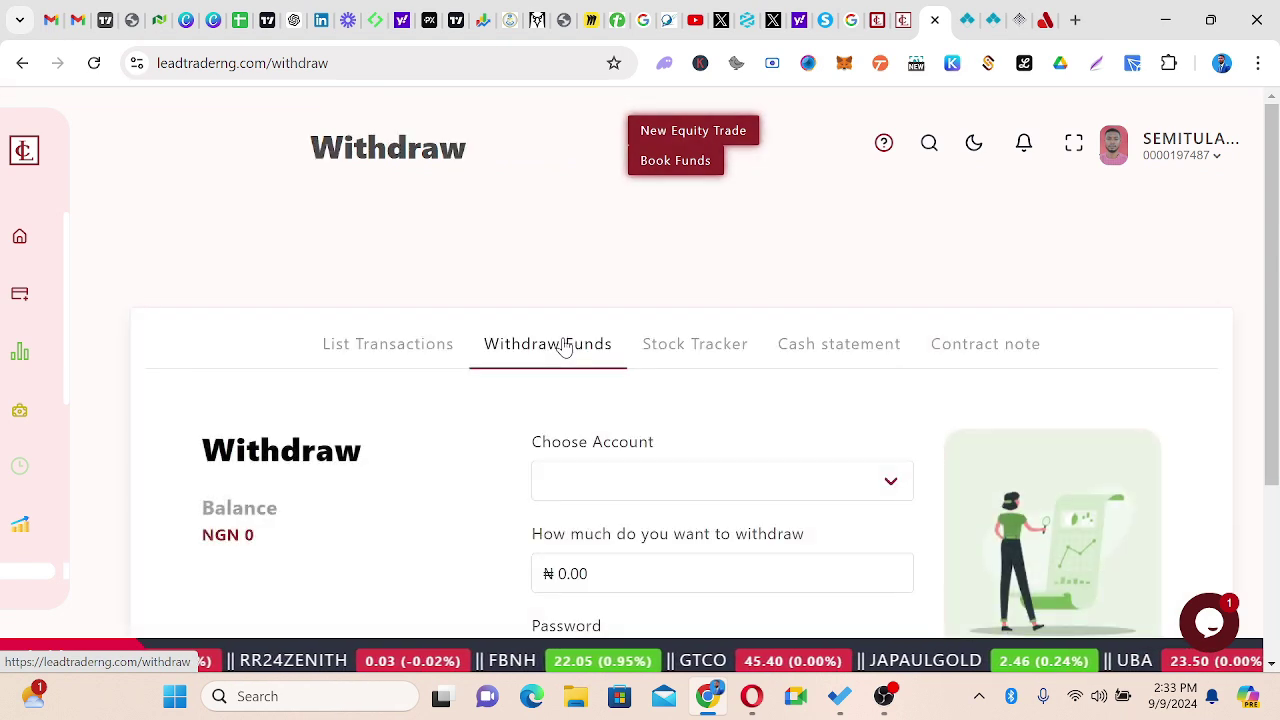
click(697, 344)
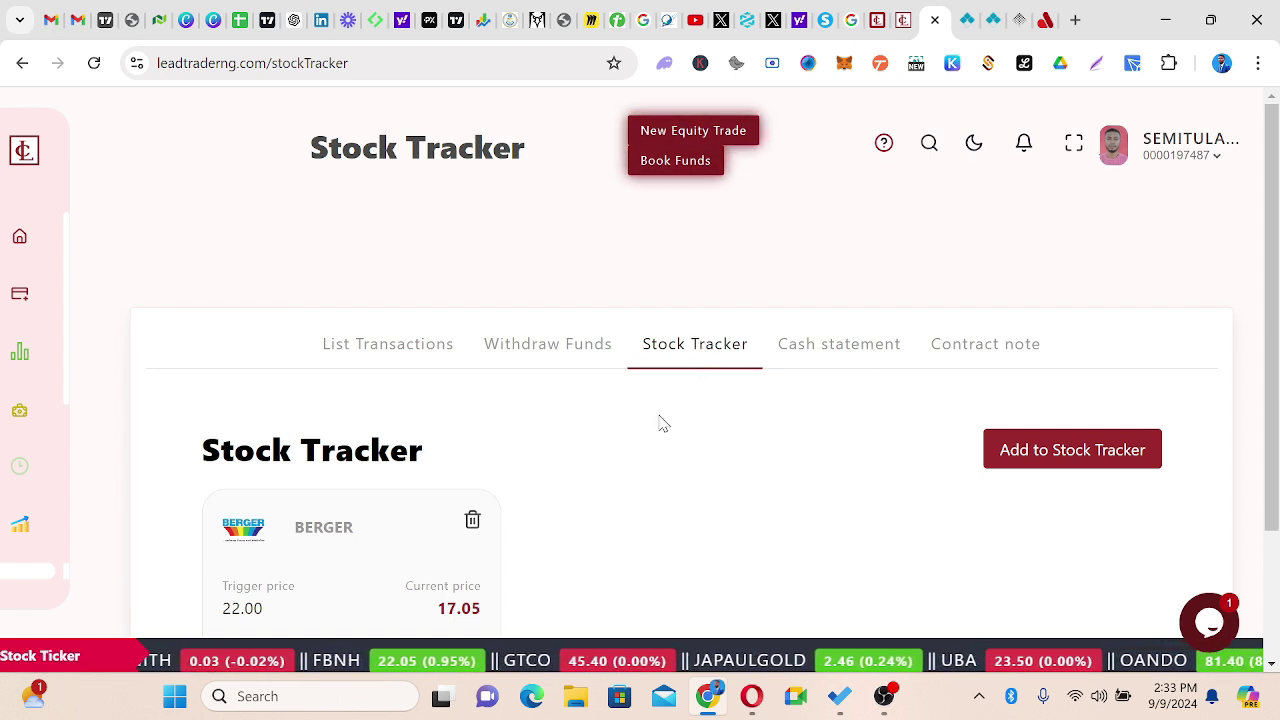
scroll(657, 424, down, 2)
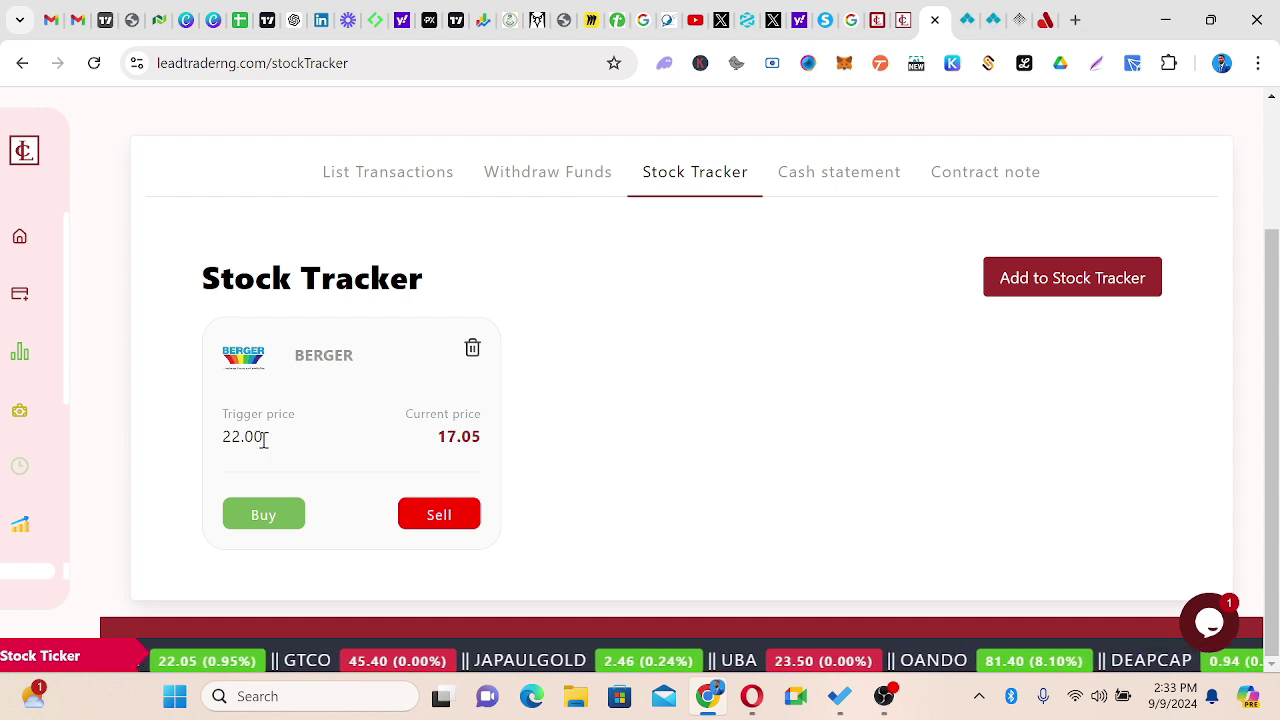
Revisit the Cash statement and Contract note tabs, leaving the sidebar menu expanded
click(858, 188)
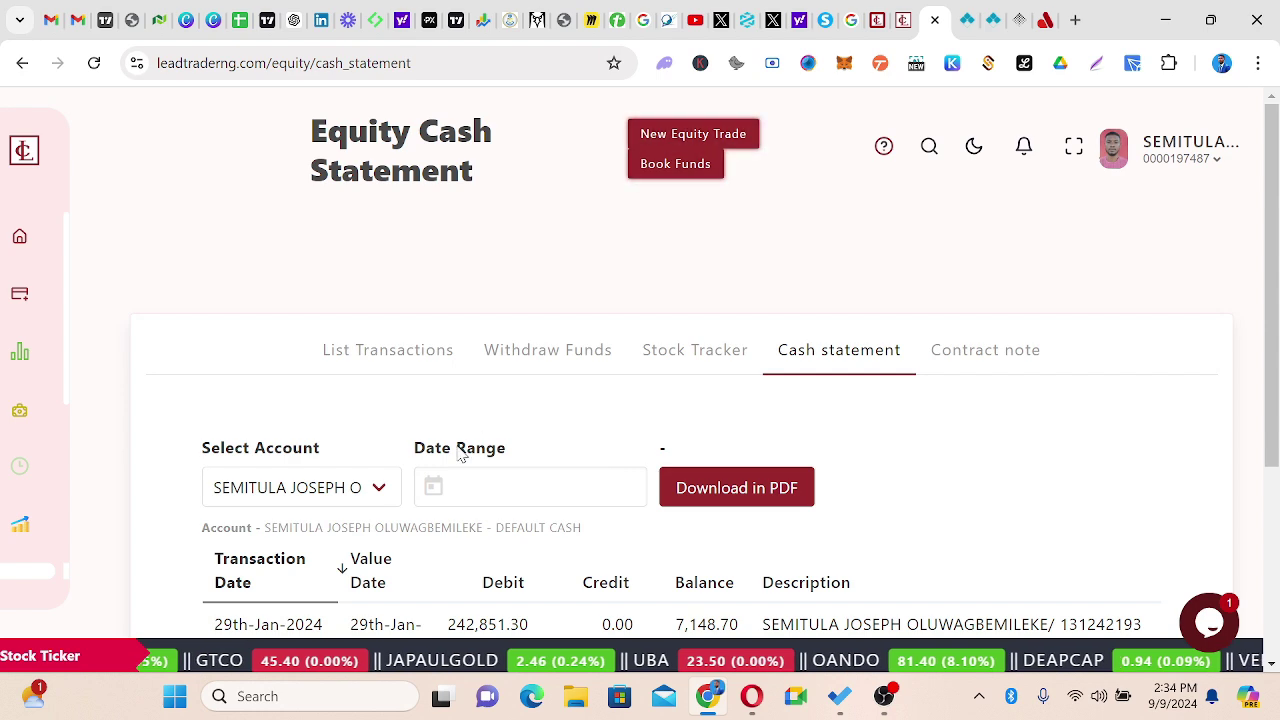
scroll(451, 473, down, 3)
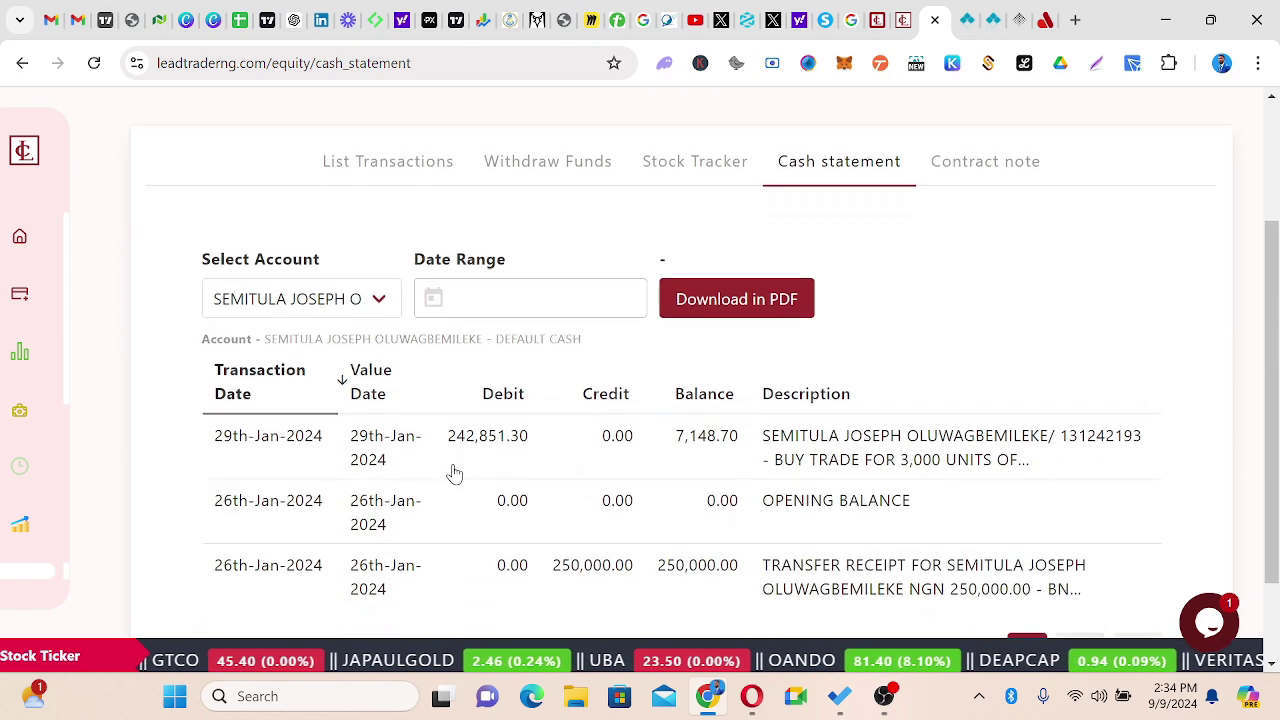
scroll(453, 471, up, 3)
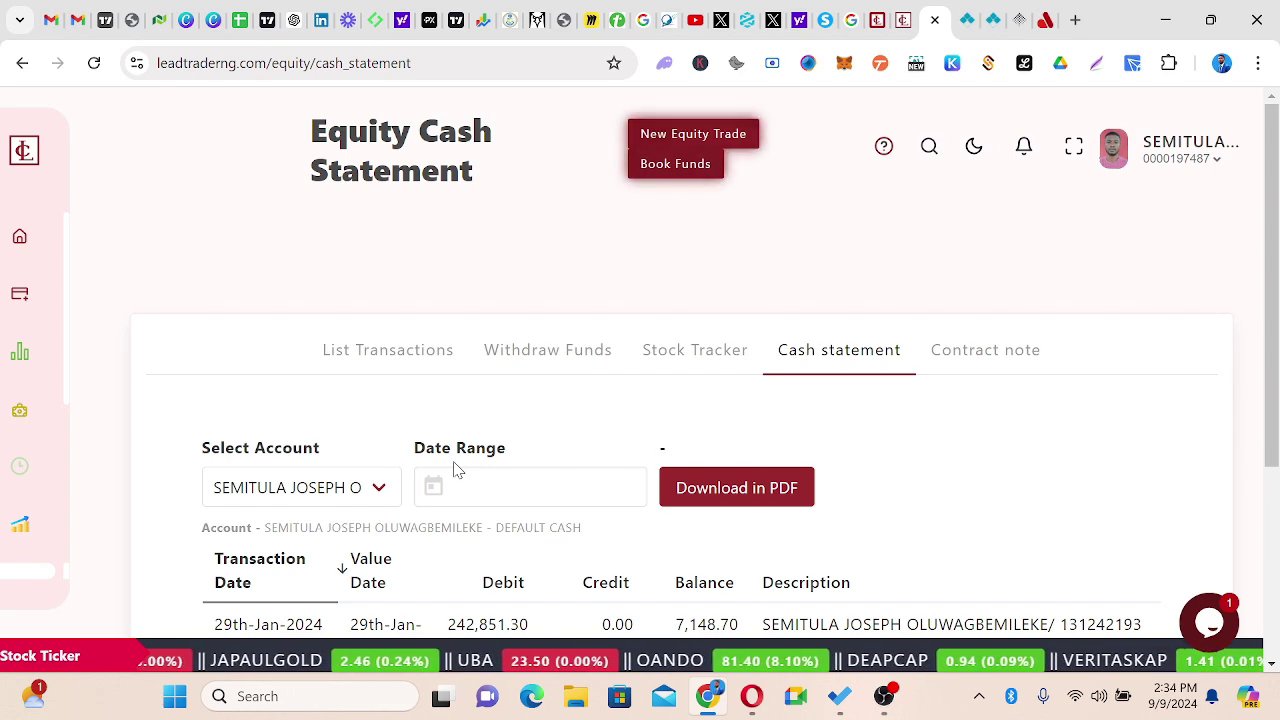
click(980, 355)
scroll(772, 420, down, 3)
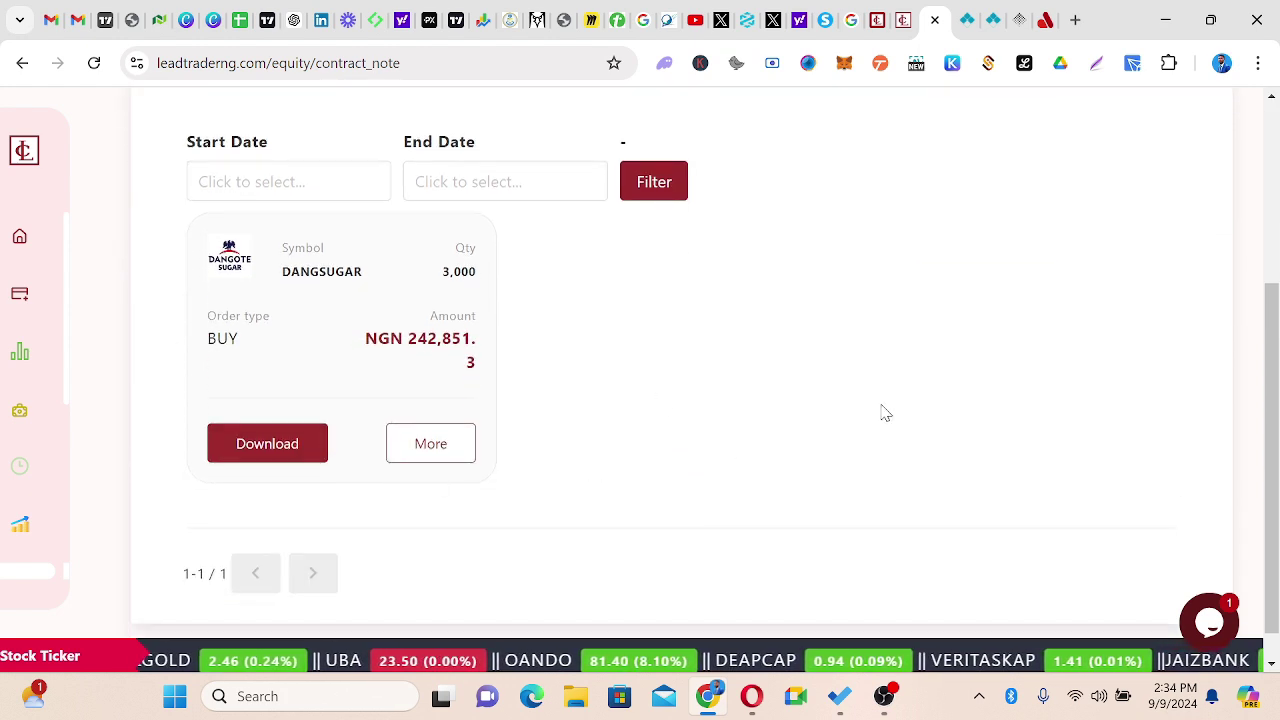
scroll(884, 413, up, 3)
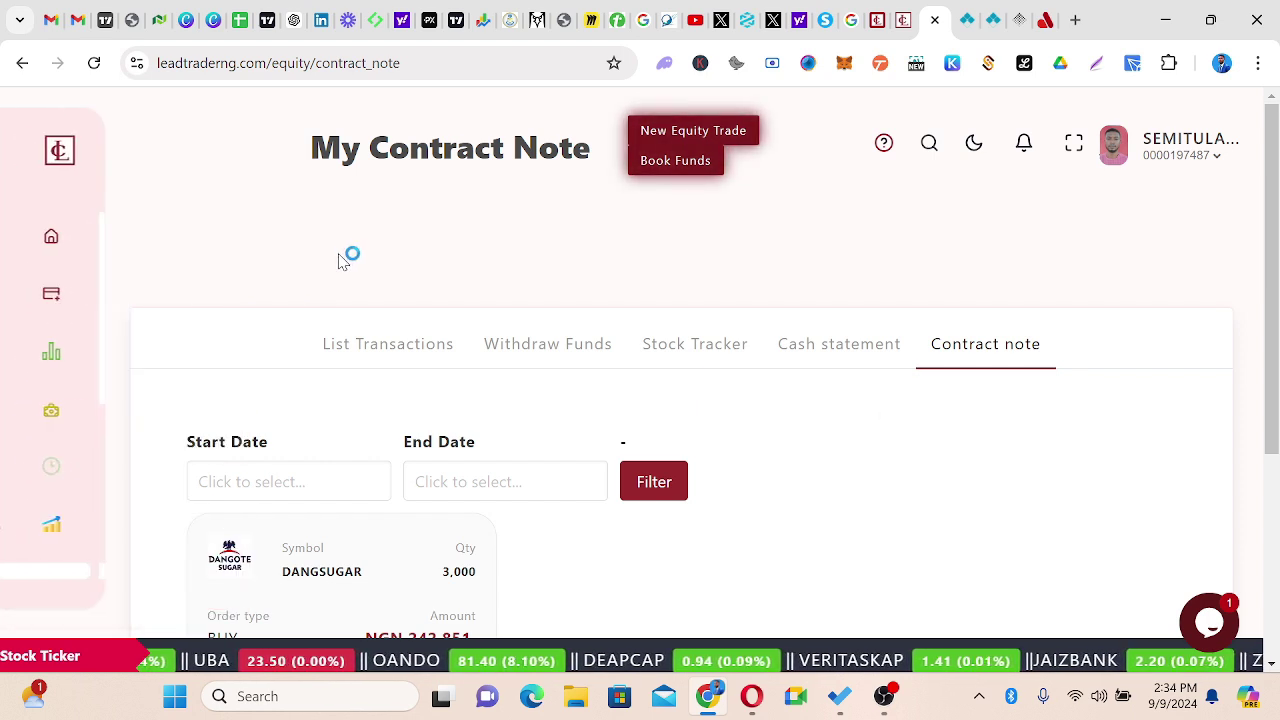
mouse_move(62, 258)
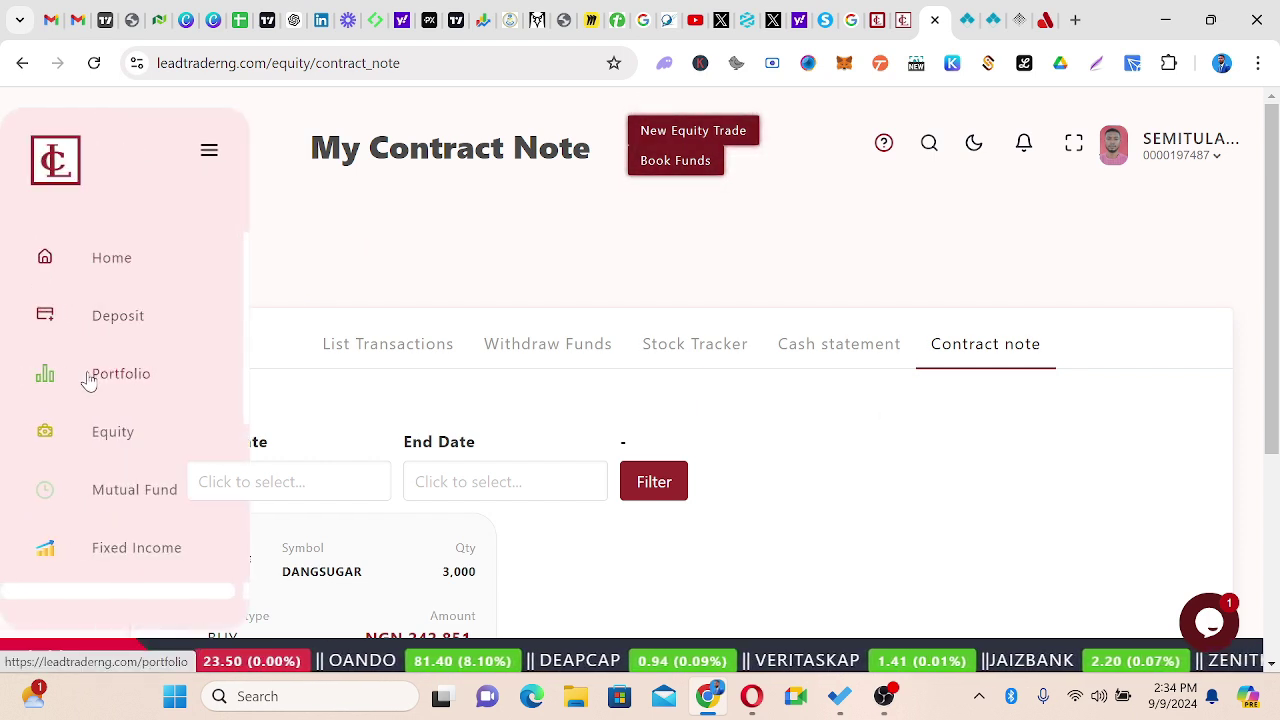
Open the mutual fund transactions page
click(114, 438)
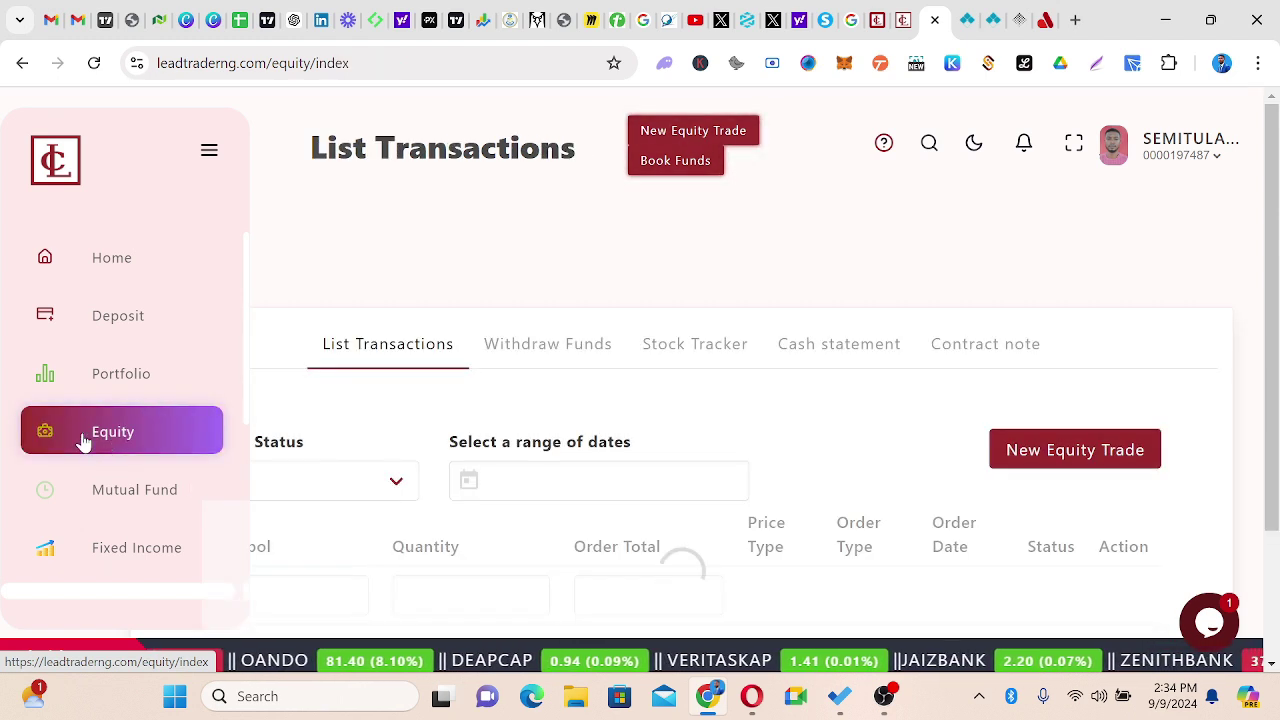
scroll(83, 440, down, 1)
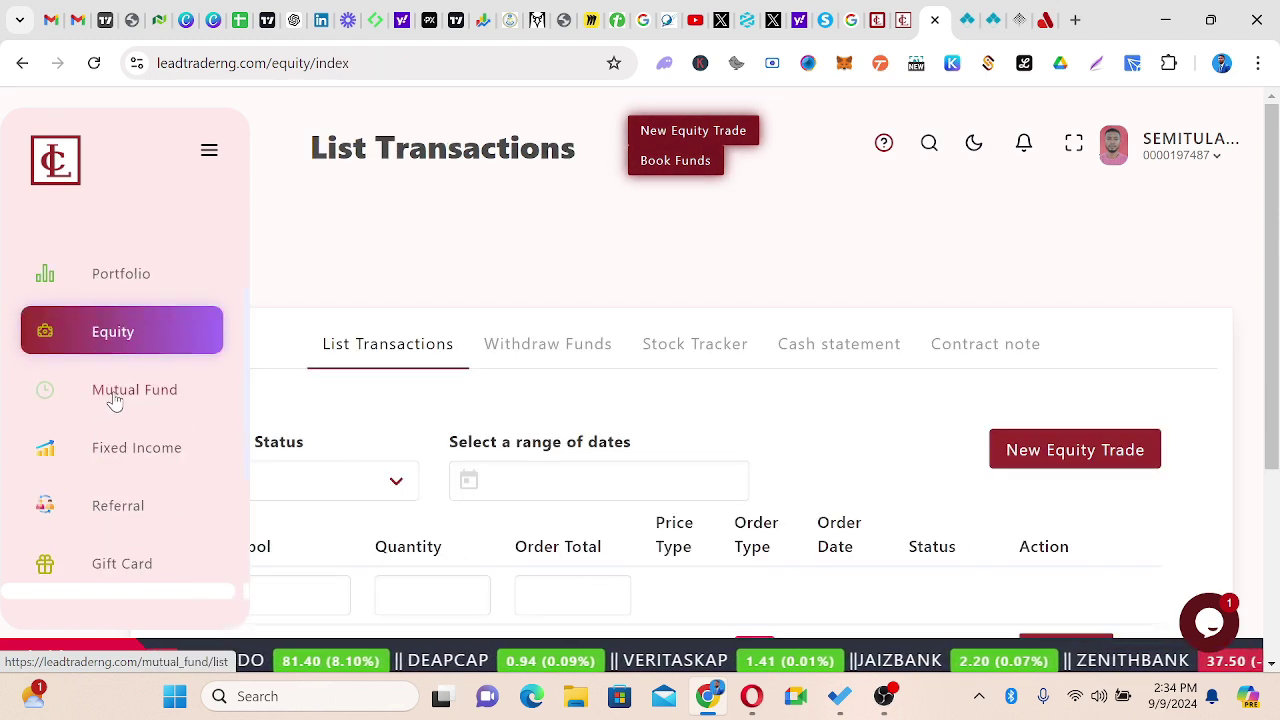
click(113, 396)
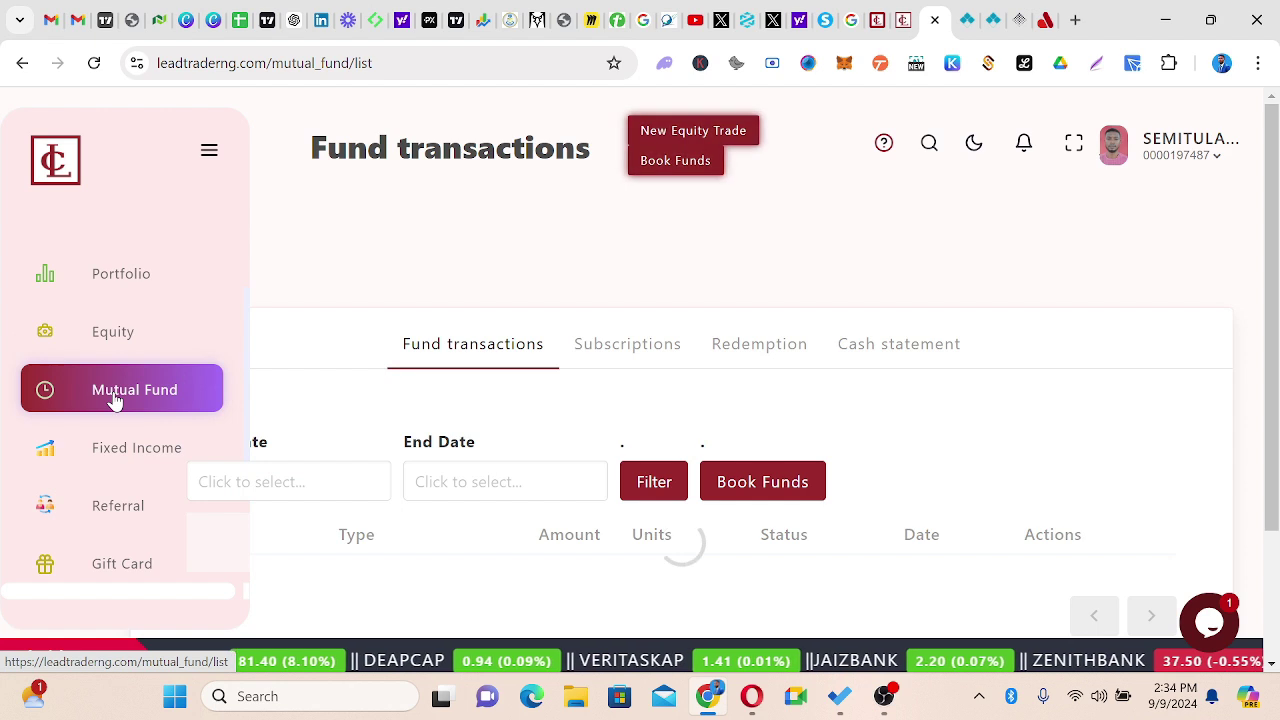
scroll(270, 406, down, 1)
Filter the fund transactions from 9/4/2023 to 9/5/2024
click(275, 388)
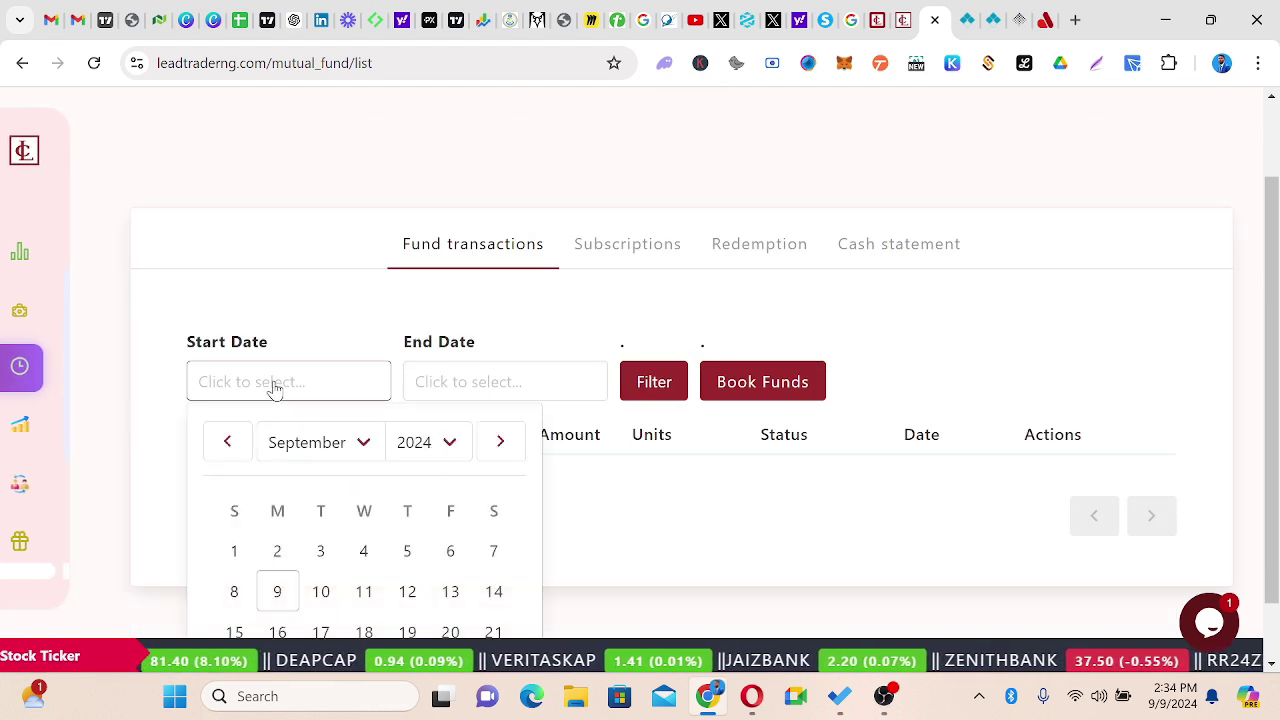
click(440, 443)
click(420, 319)
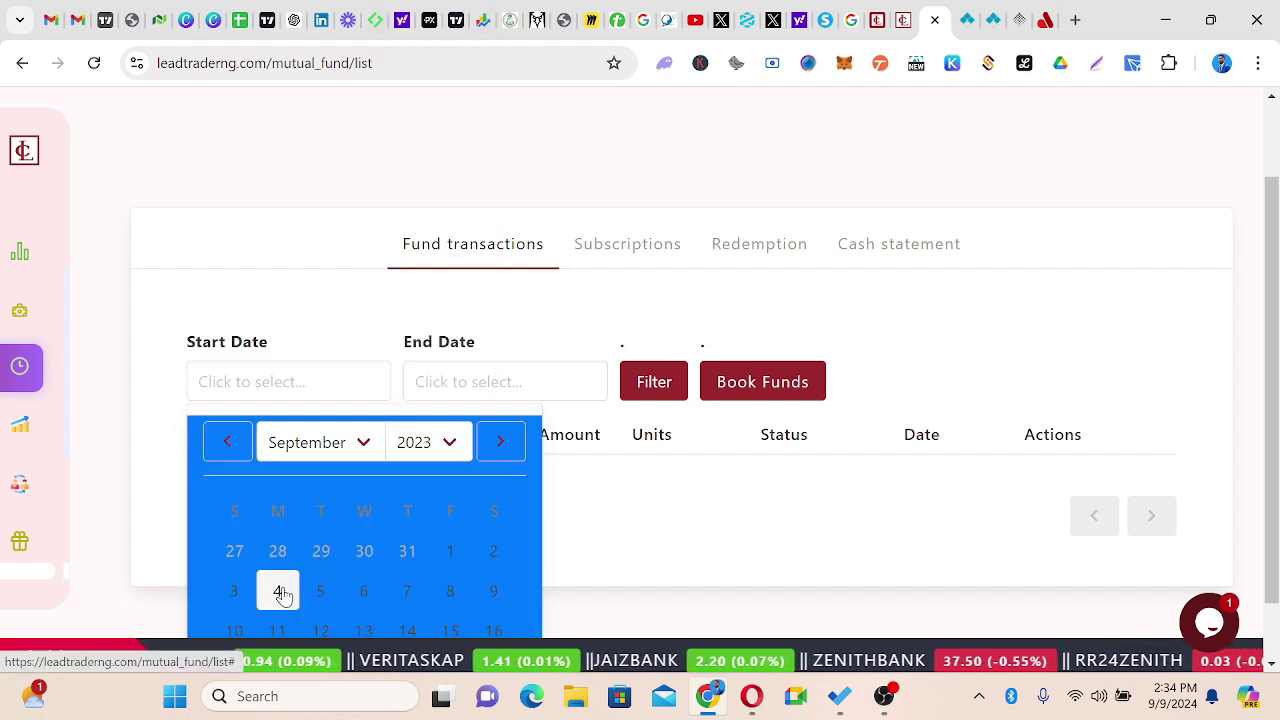
click(279, 589)
click(492, 386)
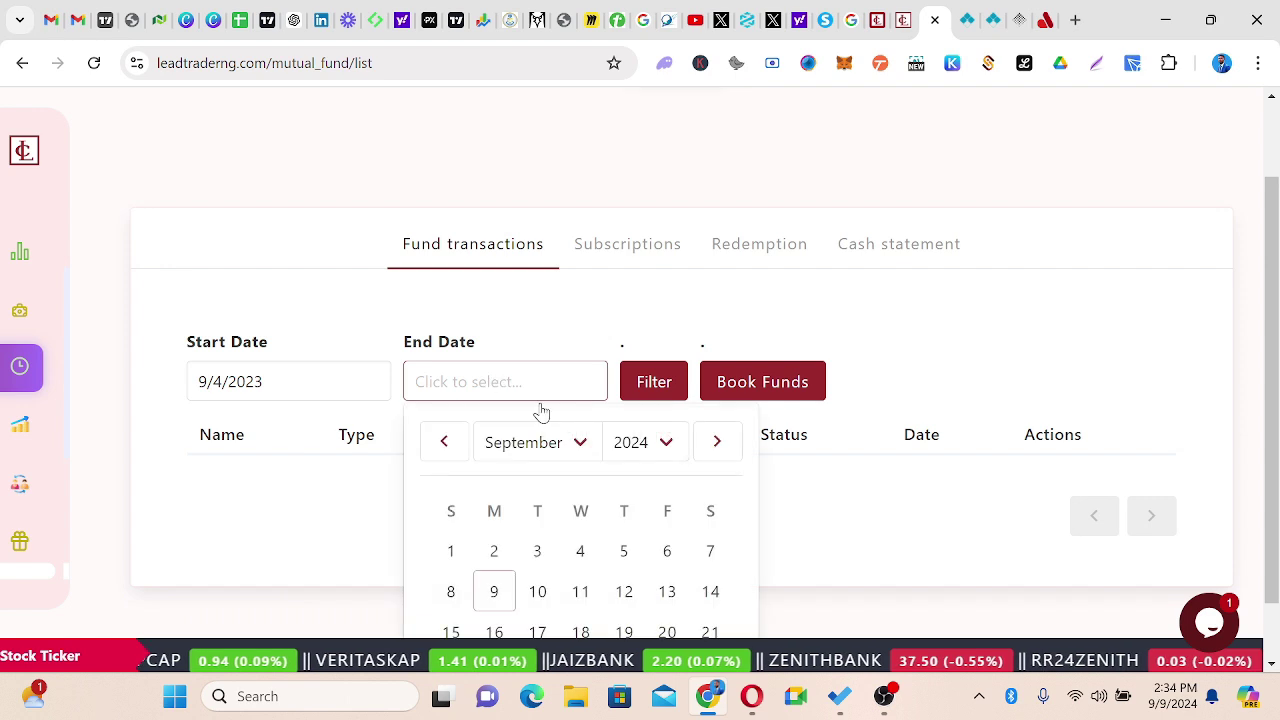
click(623, 558)
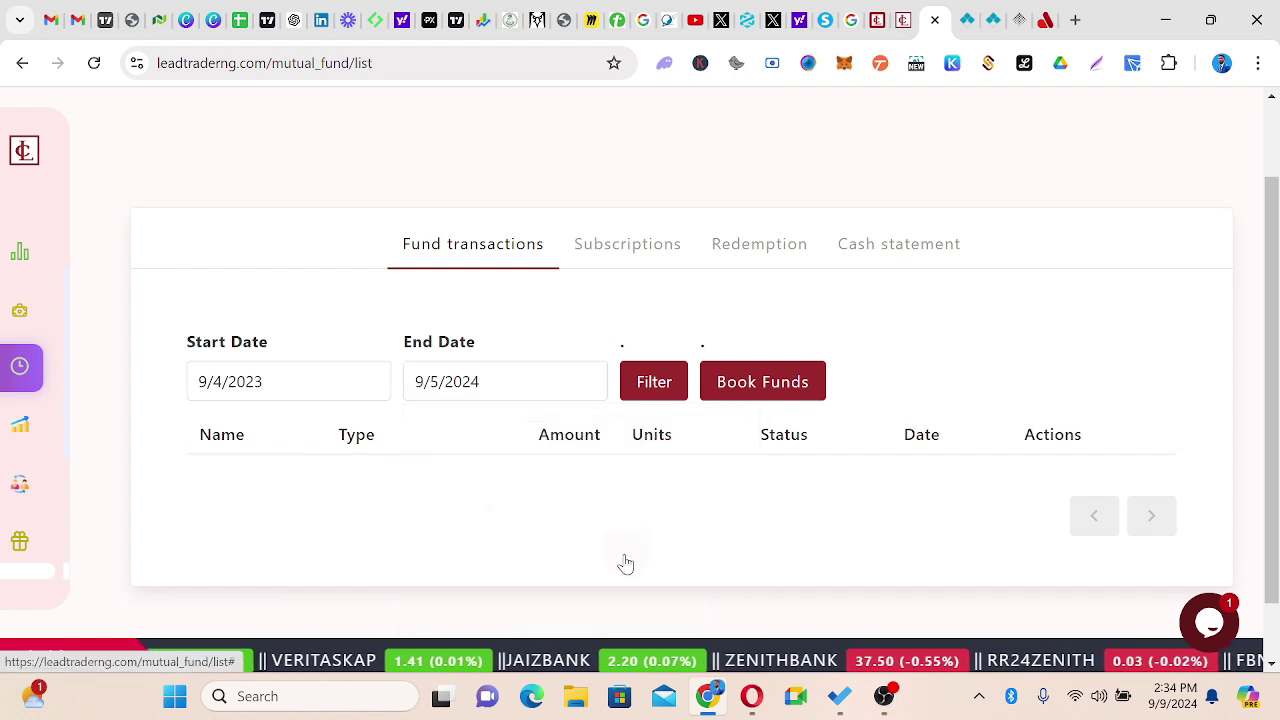
click(652, 388)
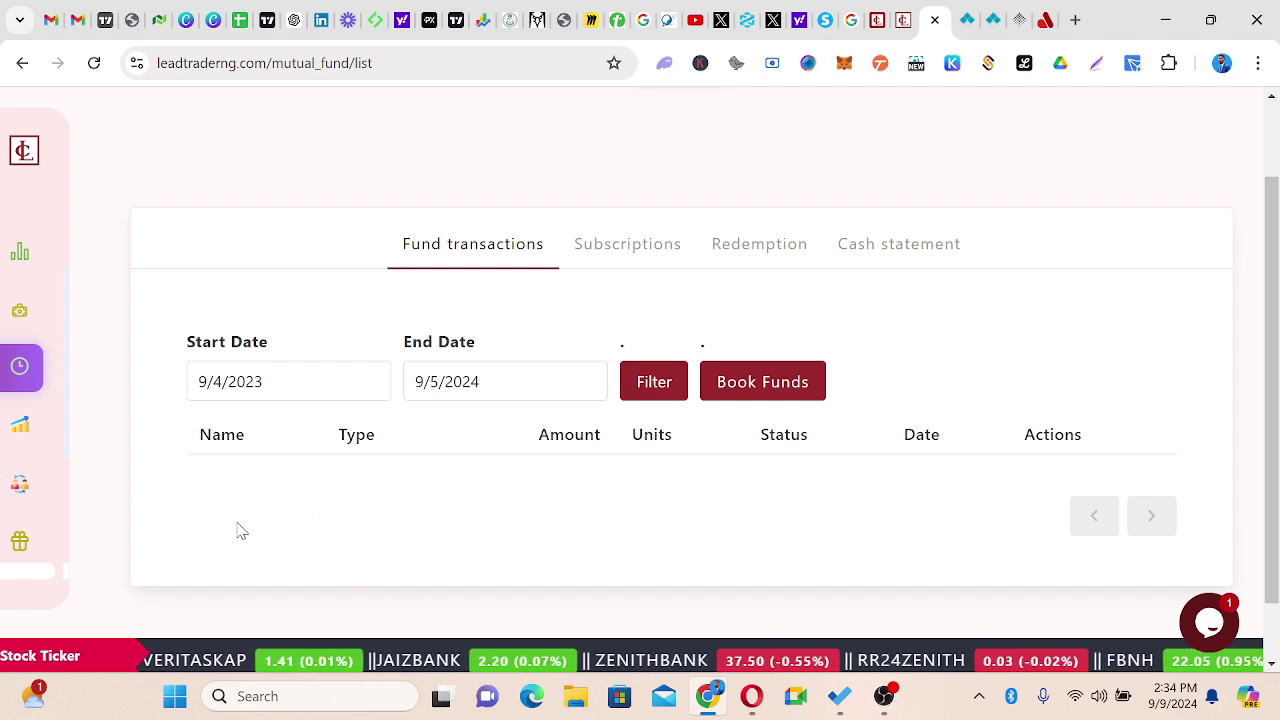
Browse the Subscriptions form's fund list without choosing a product
click(645, 246)
scroll(748, 446, down, 4)
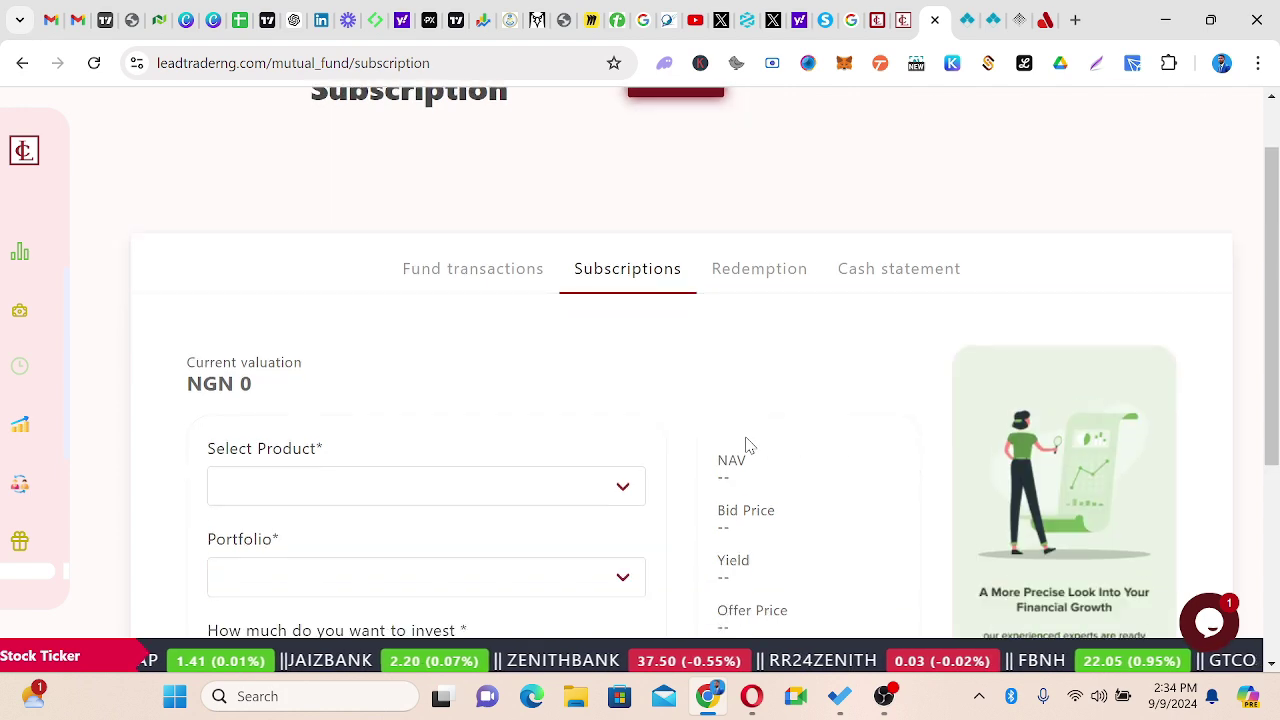
scroll(748, 446, up, 2)
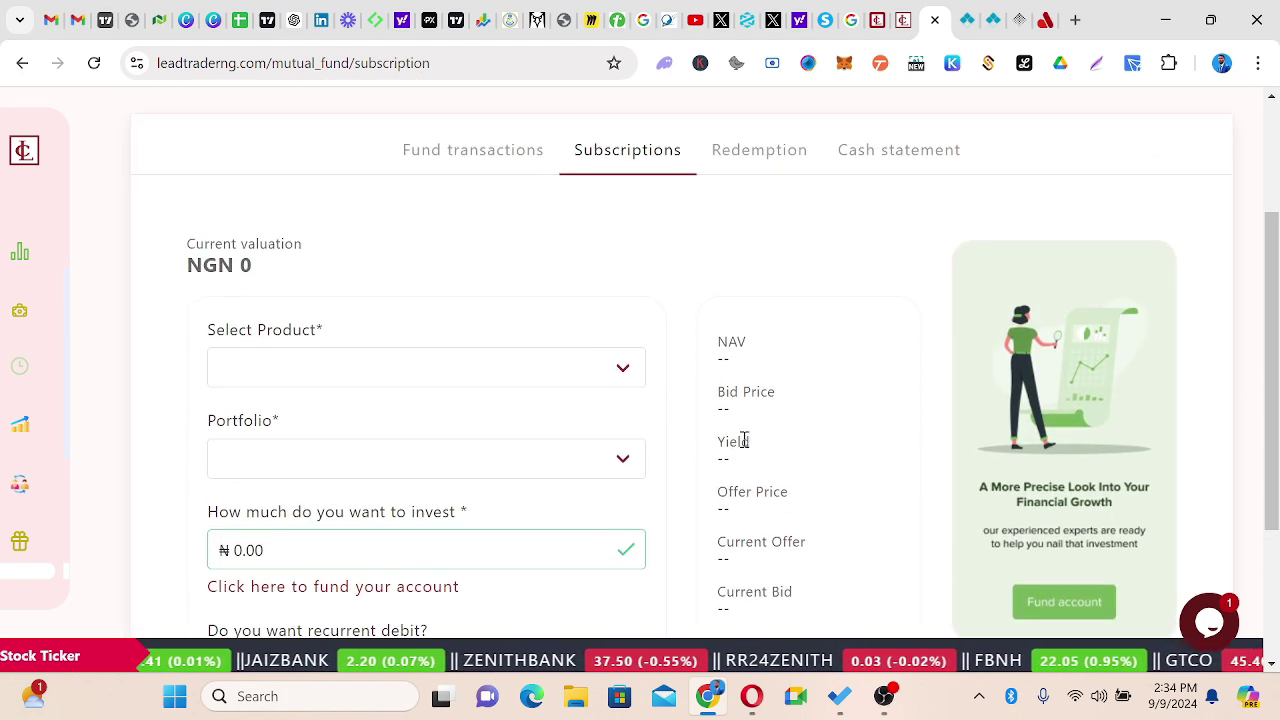
click(594, 374)
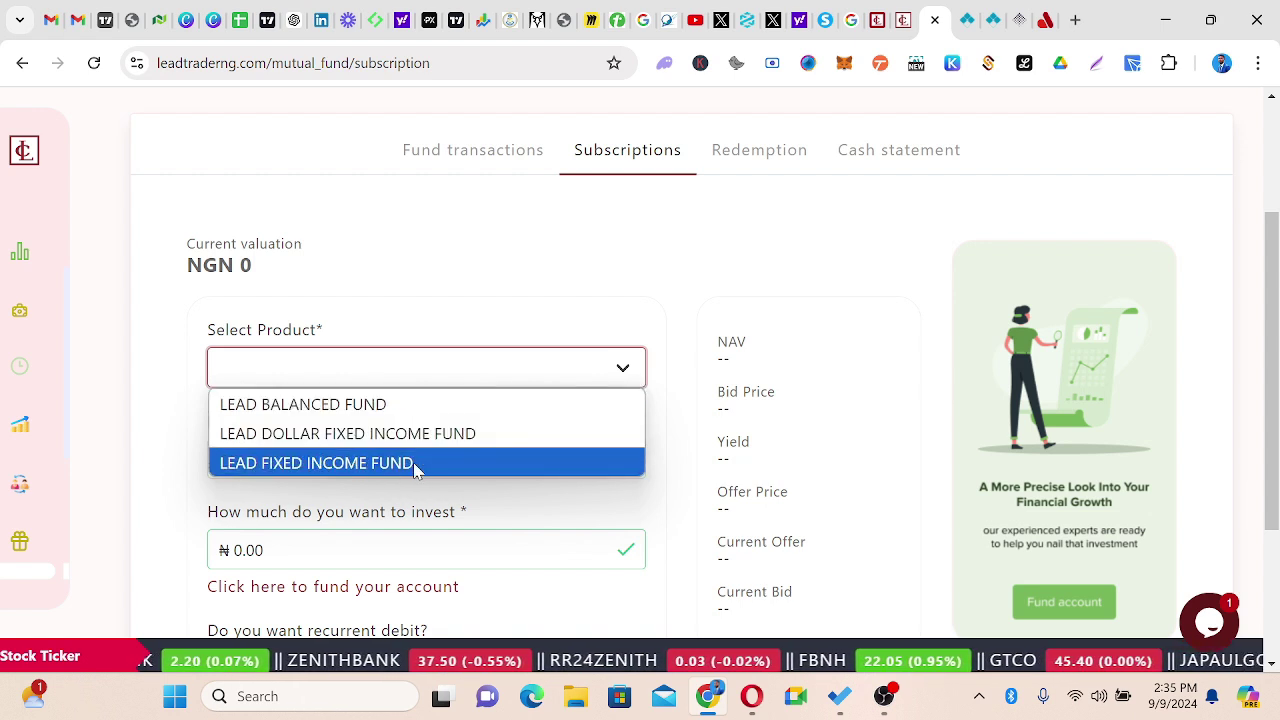
click(645, 210)
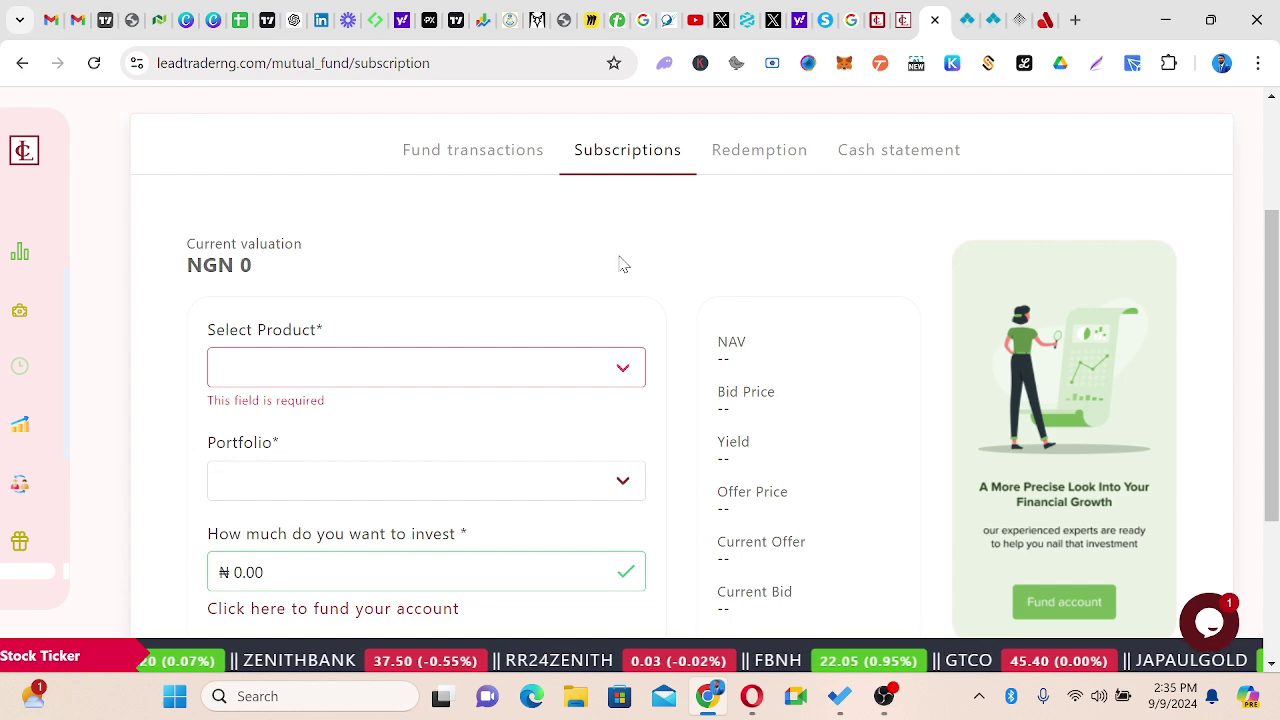
scroll(591, 258, down, 3)
scroll(590, 260, up, 4)
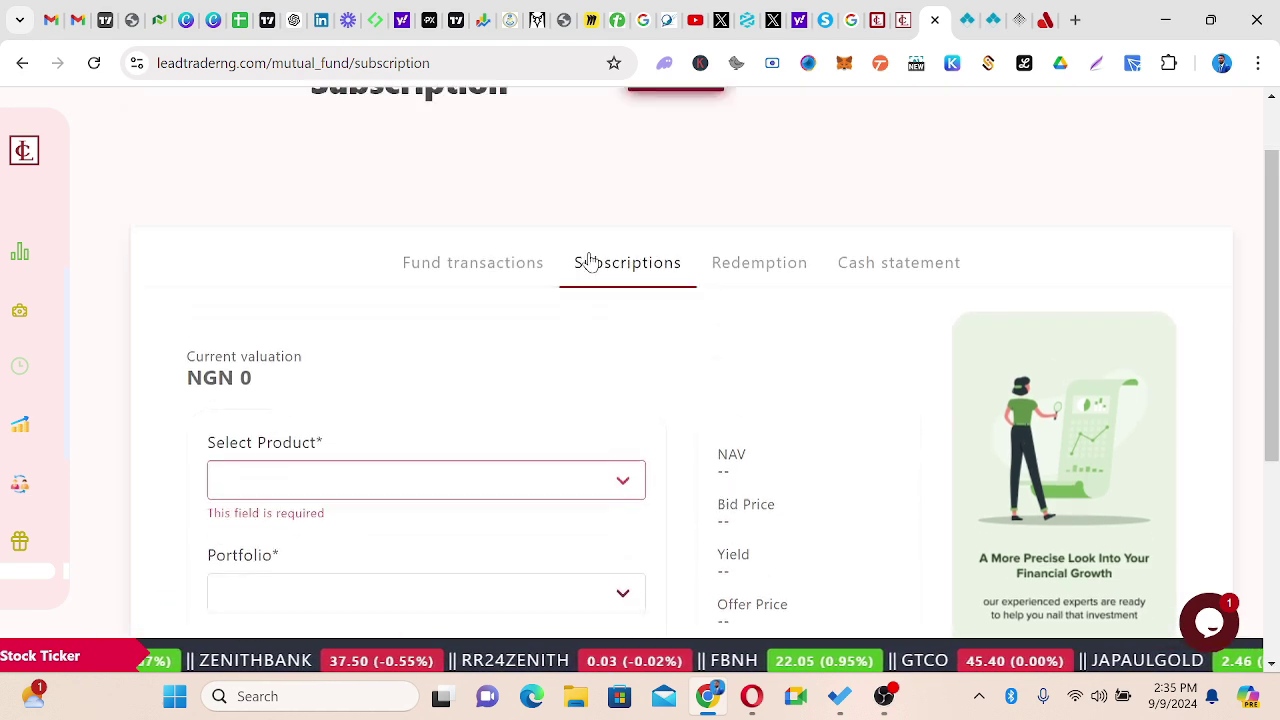
Look over the Redemption form and its fund list without selecting one
click(759, 302)
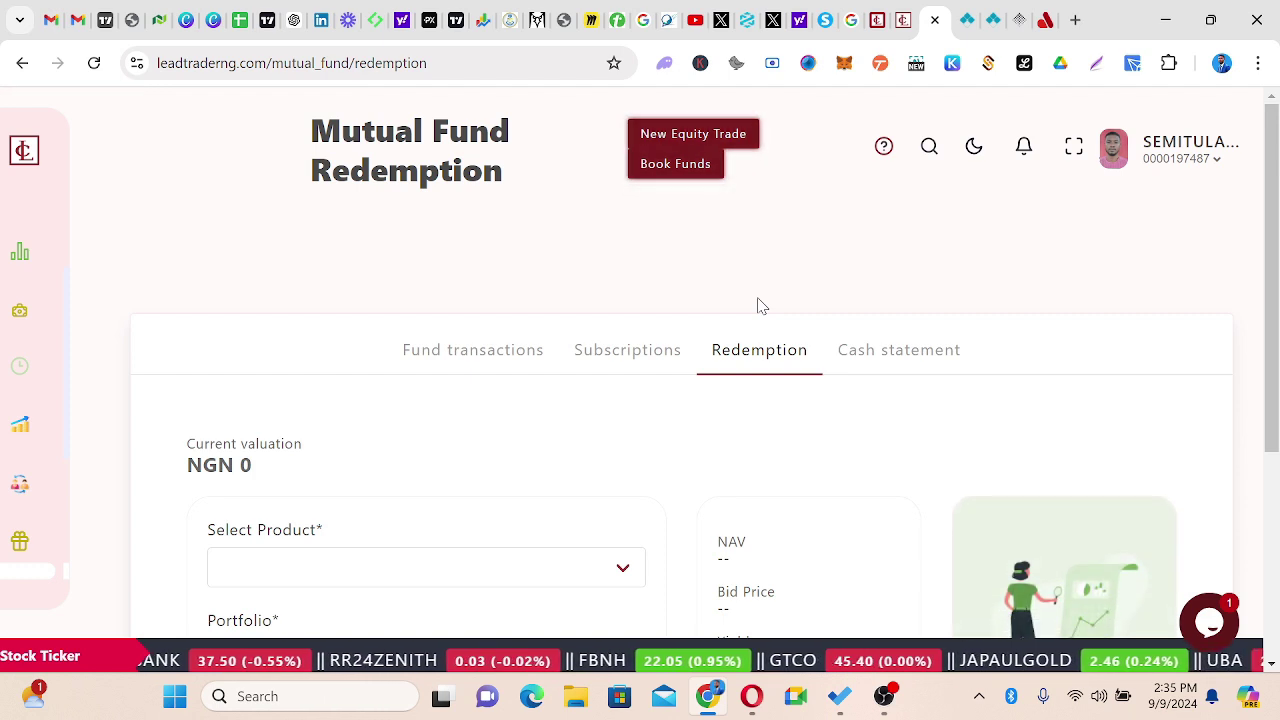
scroll(771, 408, down, 3)
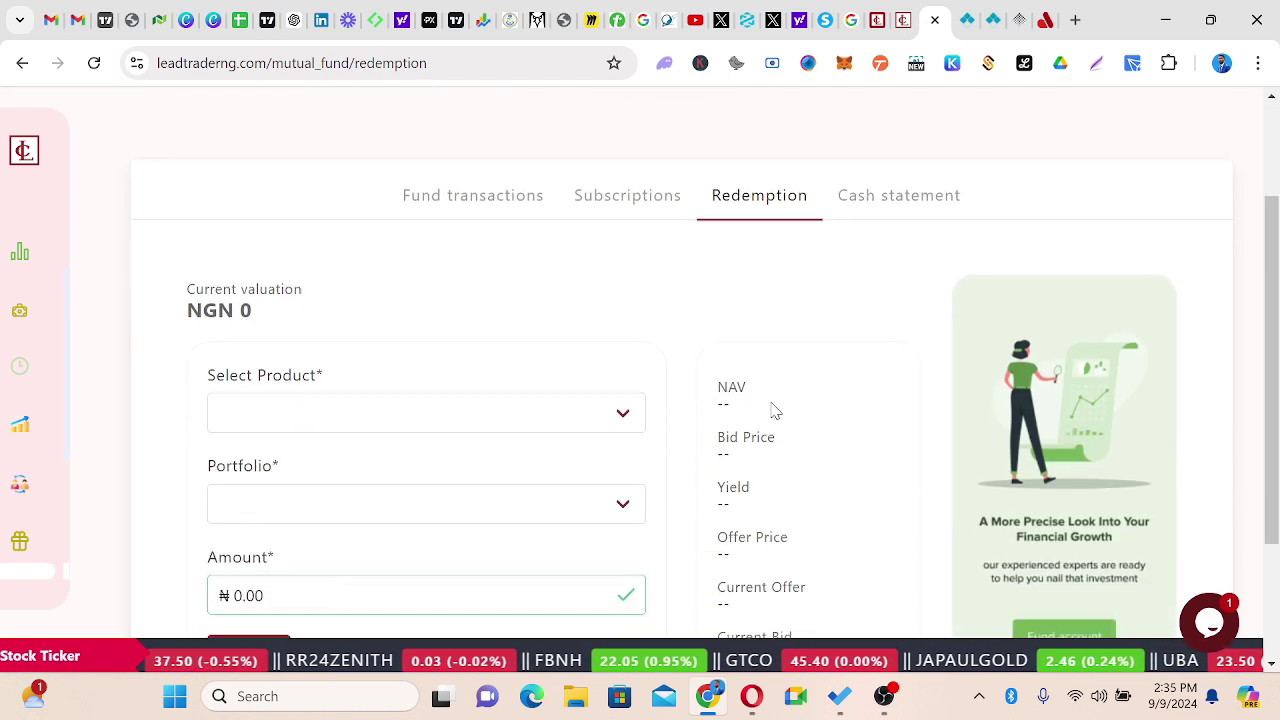
click(600, 284)
click(600, 284)
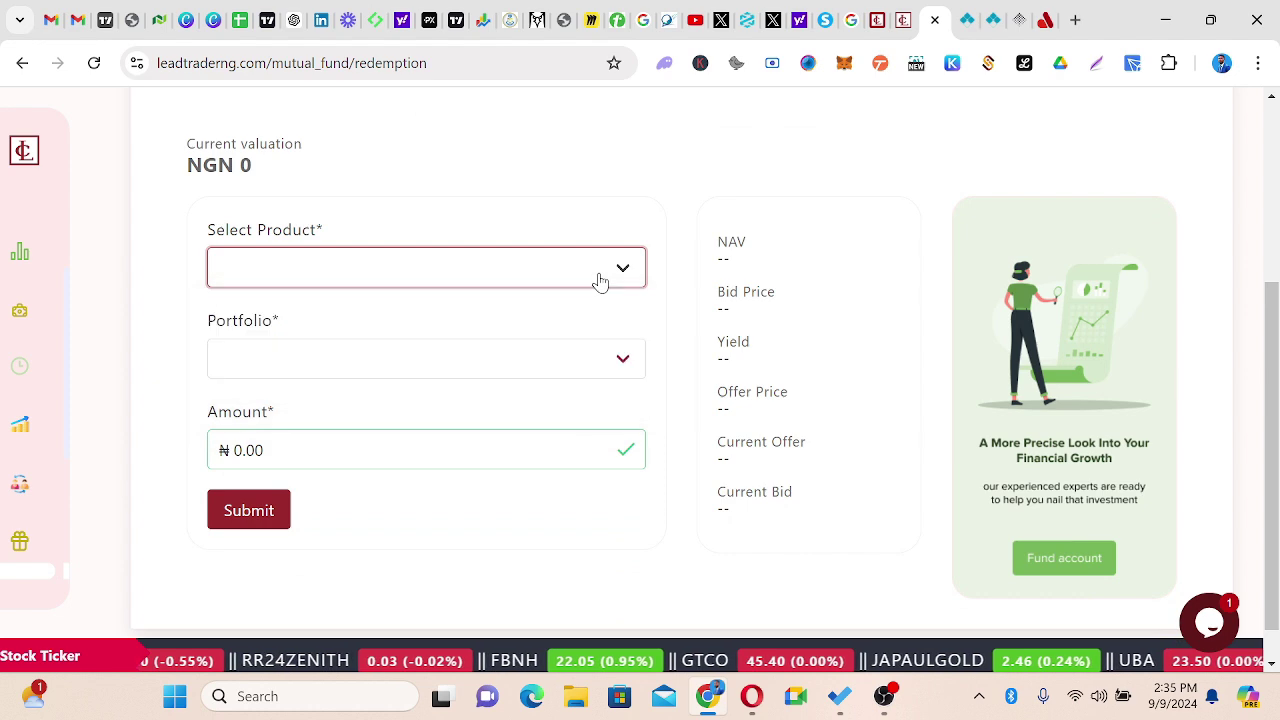
scroll(796, 260, up, 3)
Open the empty Mutual Fund Cash Statement
click(893, 352)
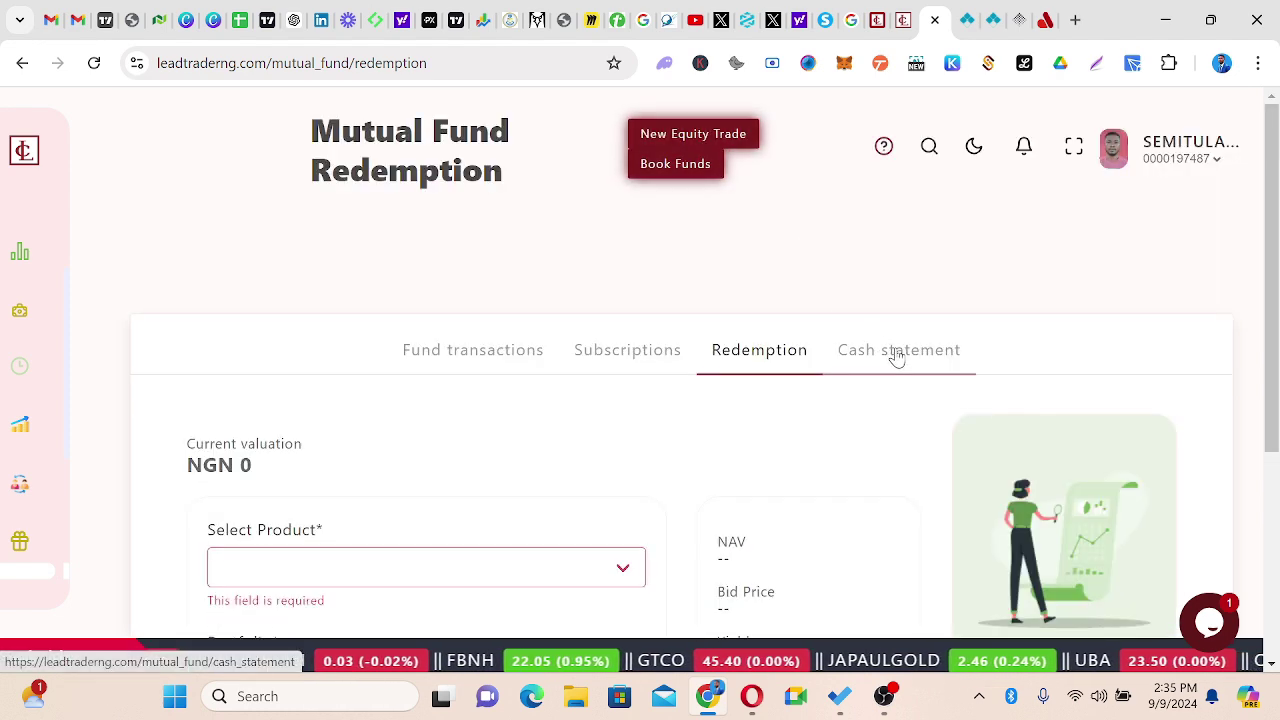
scroll(643, 405, down, 2)
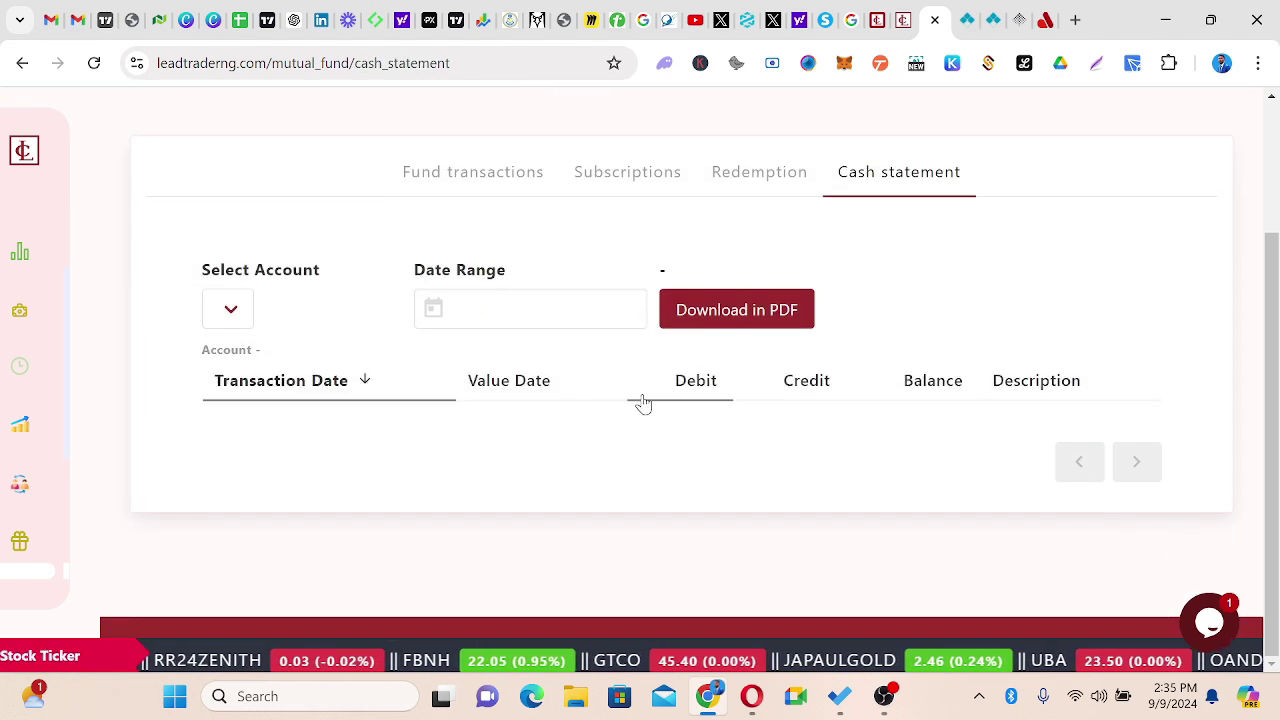
scroll(700, 249, up, 2)
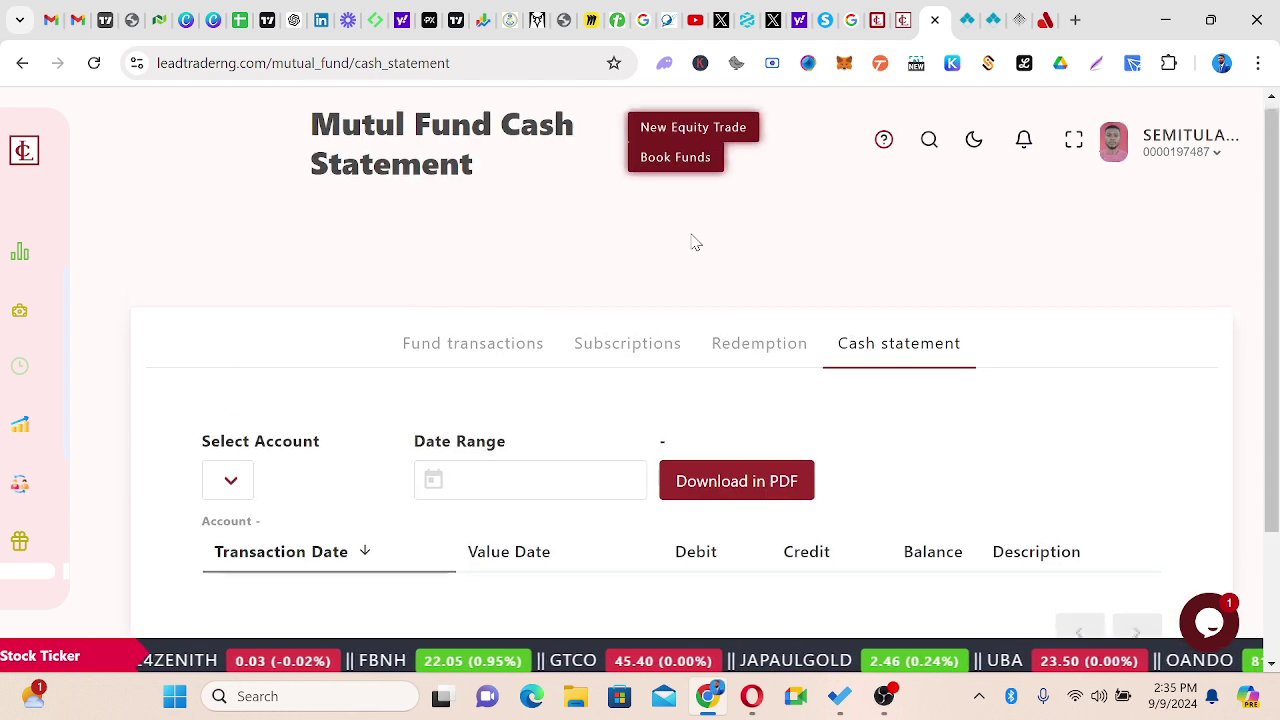
mouse_move(26, 446)
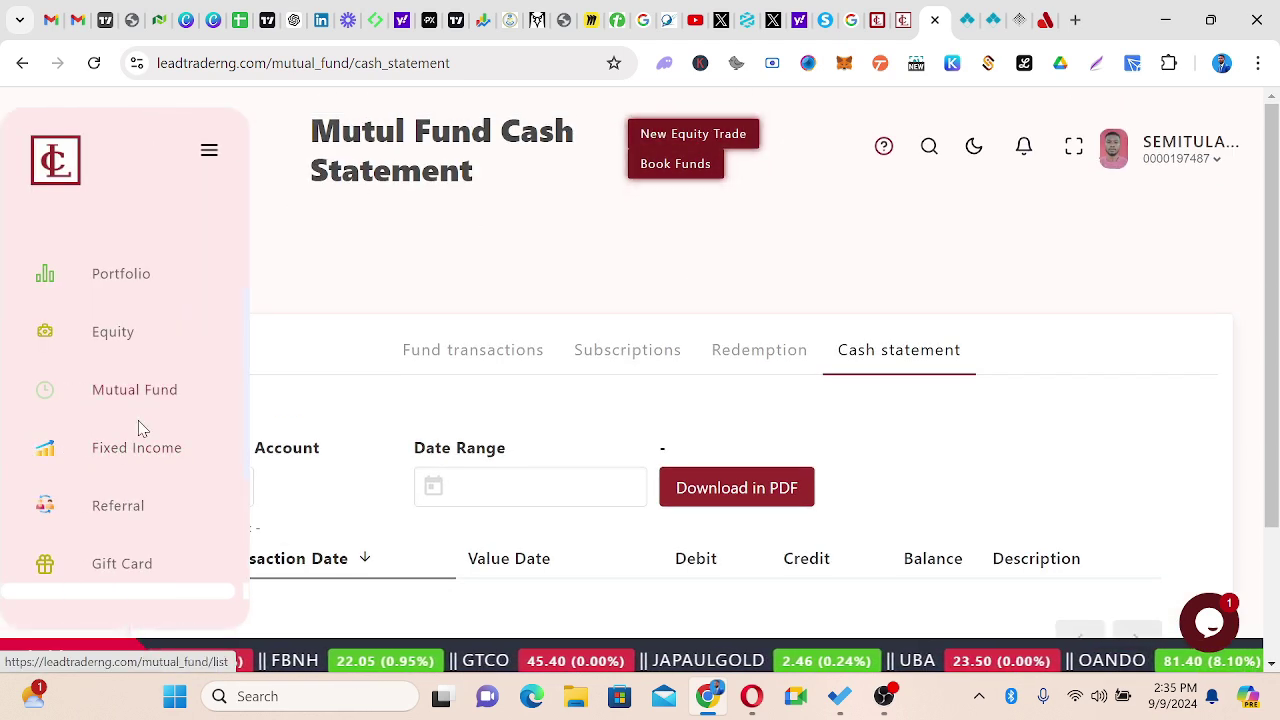
Show Fixed Income bookings with the status filter set to ALL
click(137, 453)
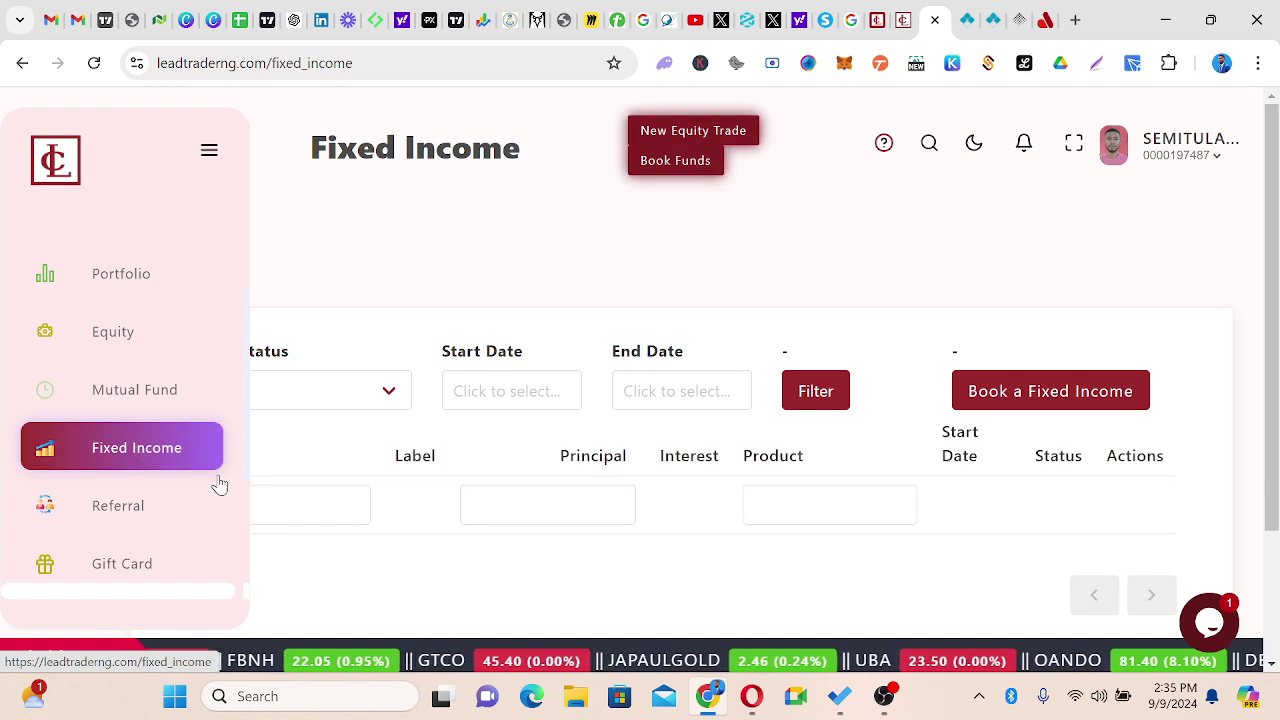
click(370, 392)
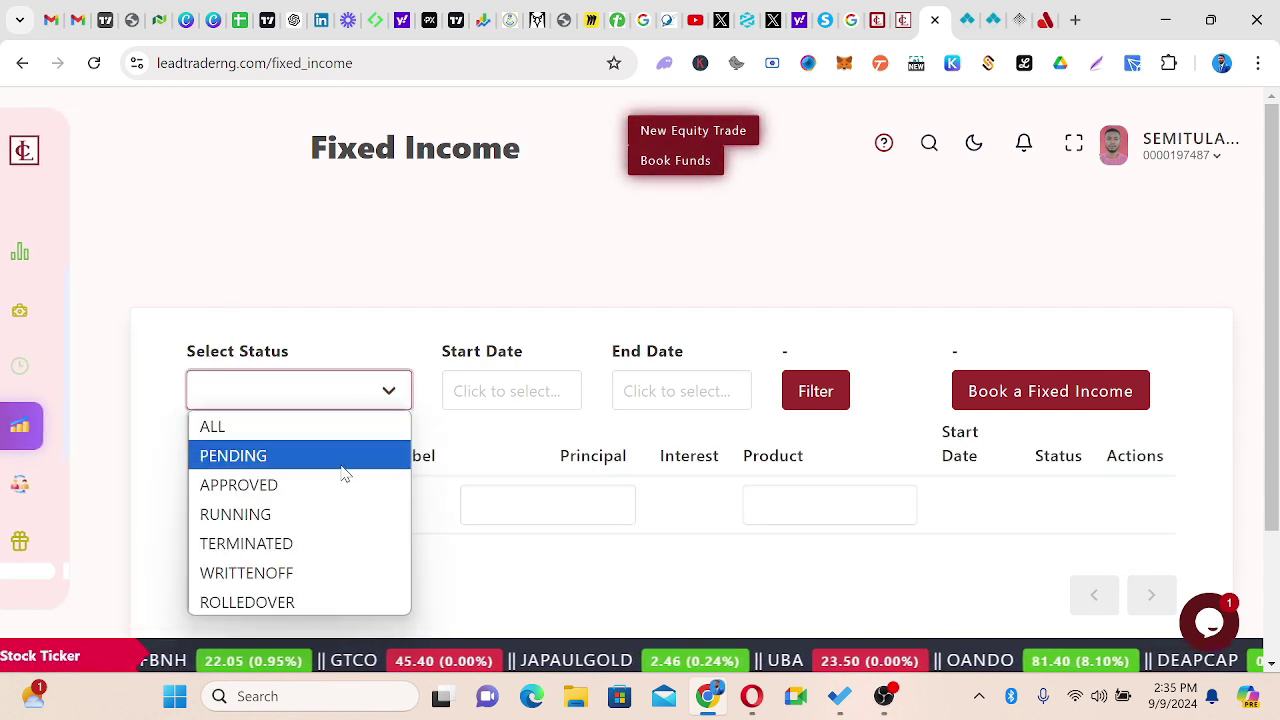
click(297, 428)
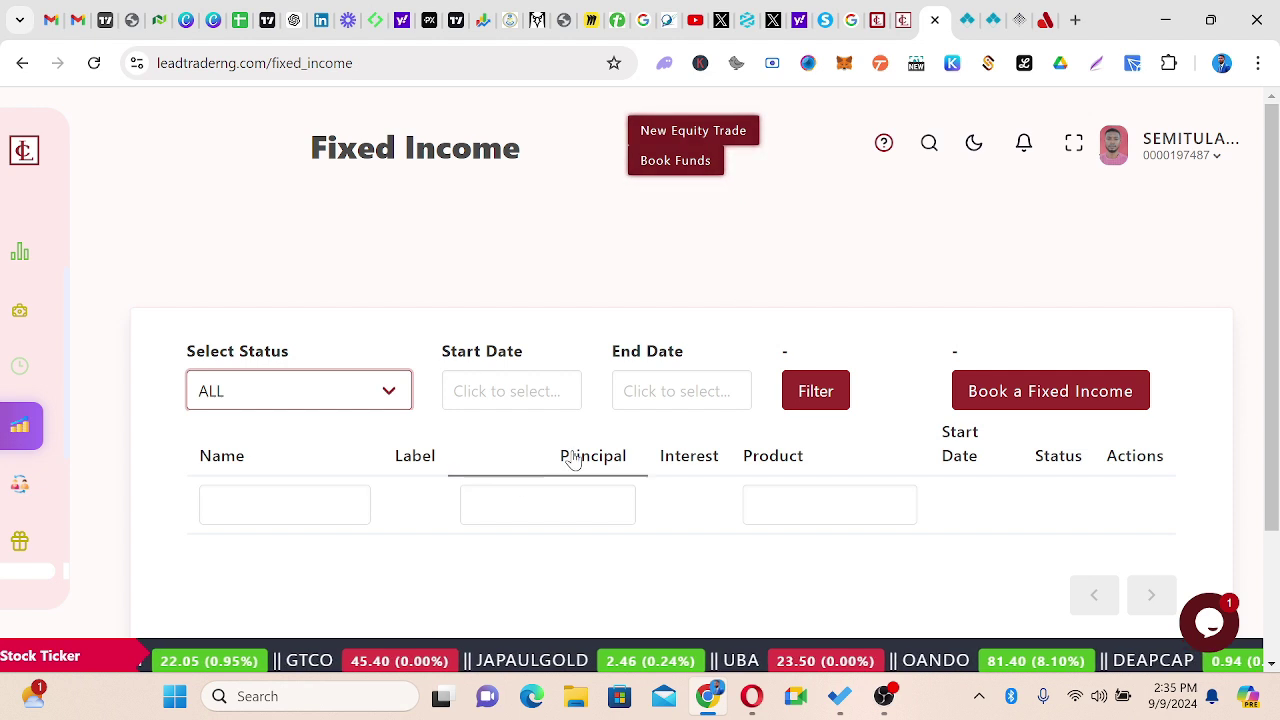
scroll(494, 432, down, 2)
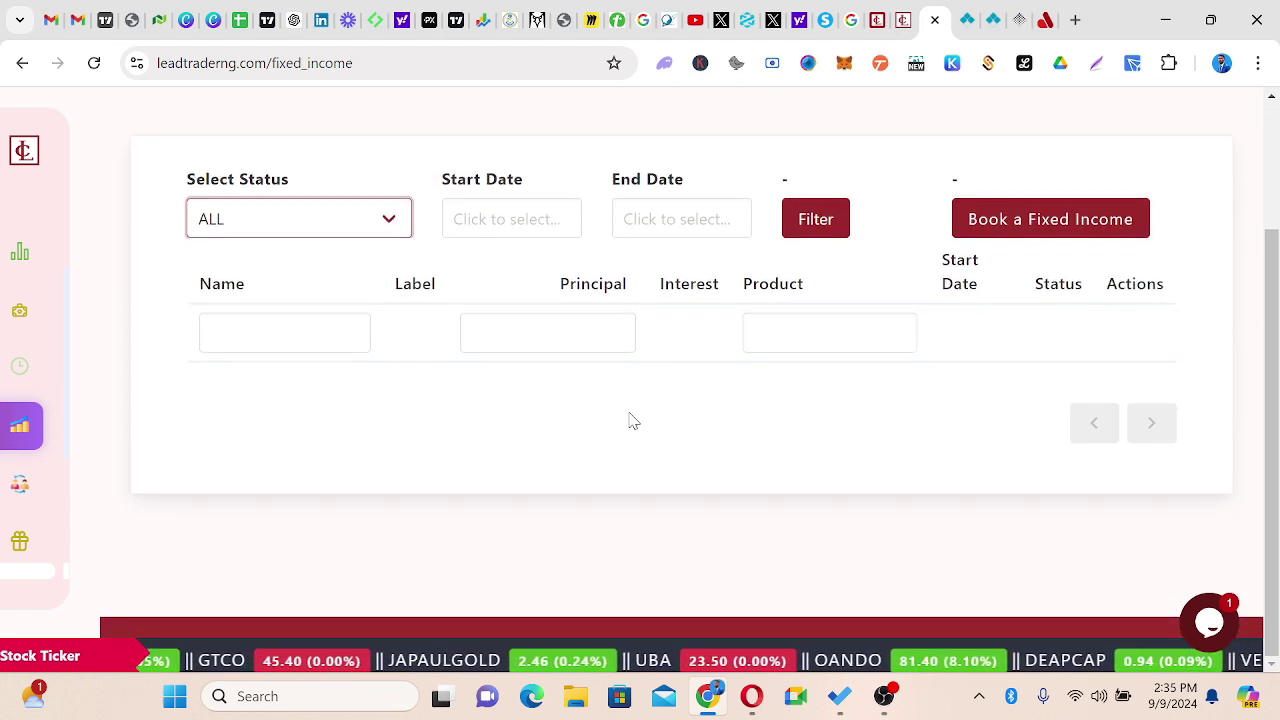
scroll(590, 415, up, 2)
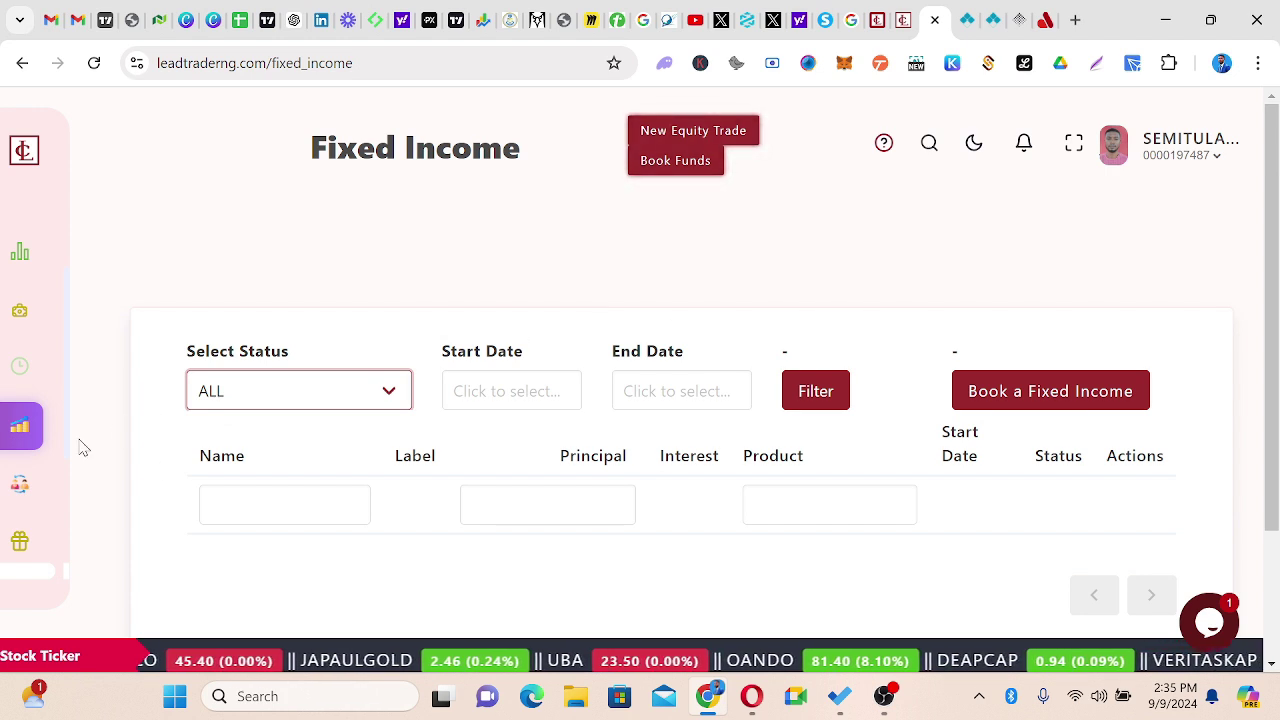
mouse_move(40, 433)
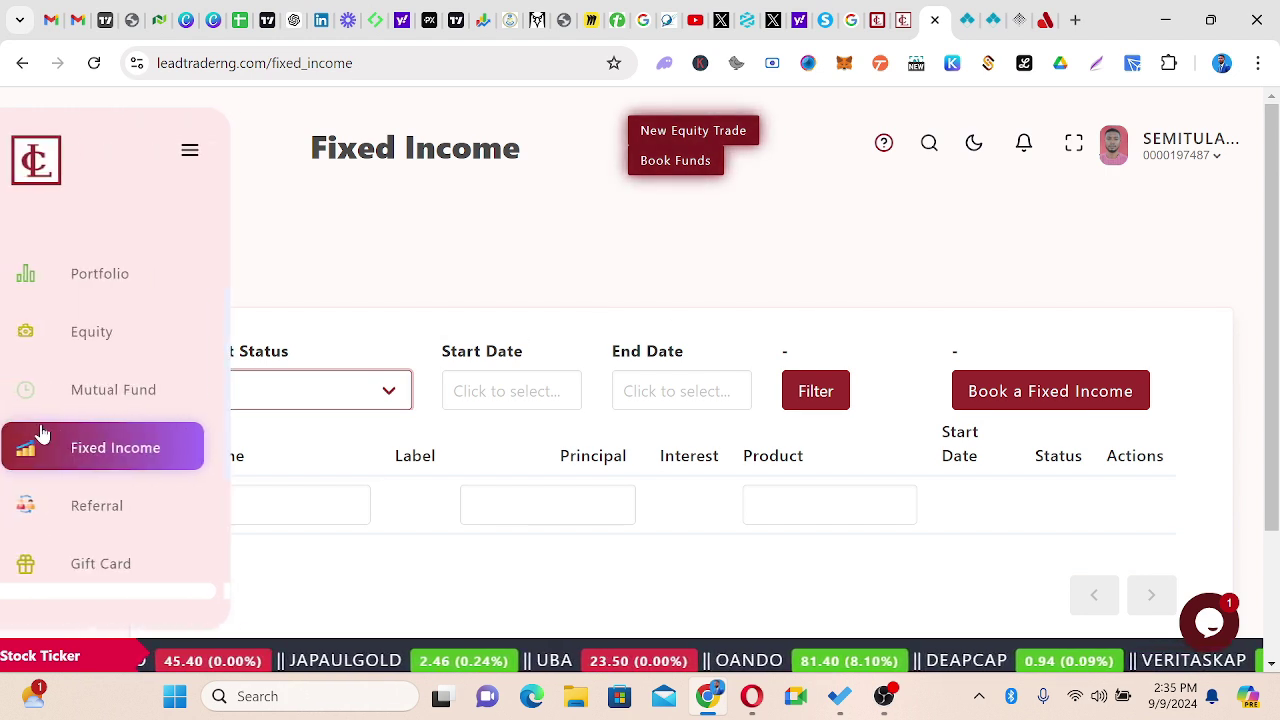
Open Referrals and scroll to the totals: 1,000 Naira per referral, 0 users, 0 bonus
click(119, 512)
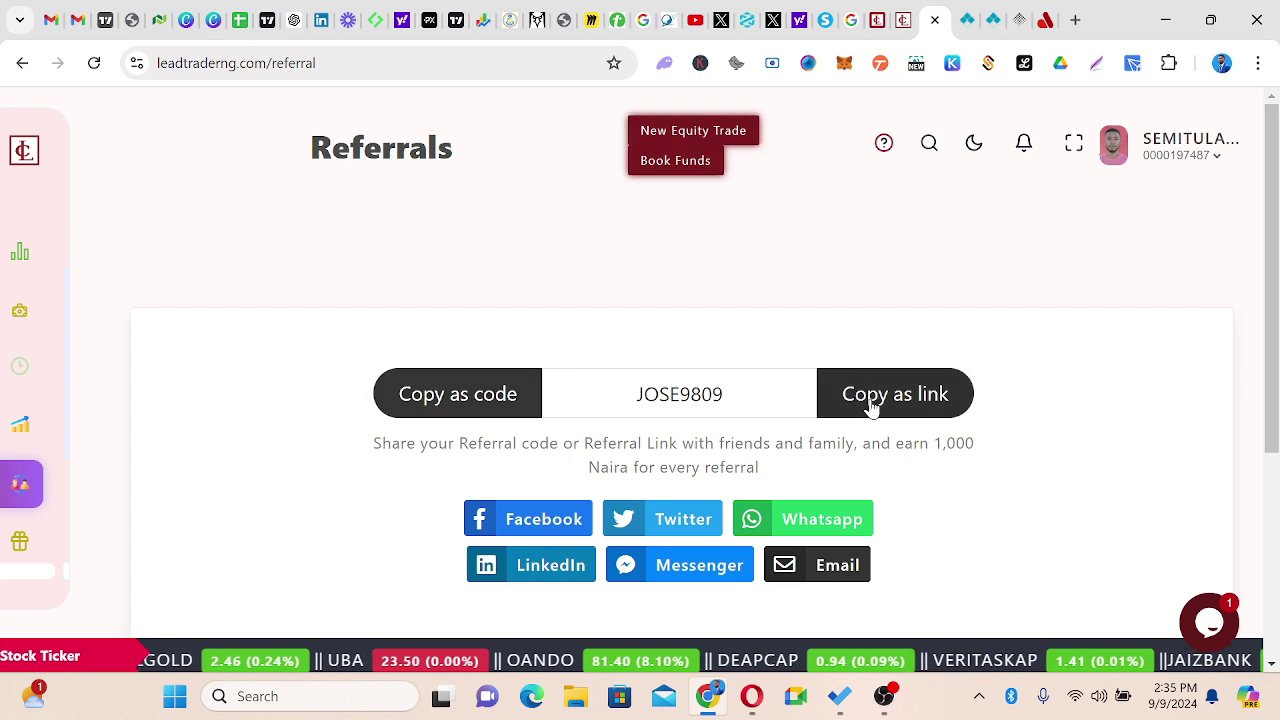
scroll(963, 508, down, 3)
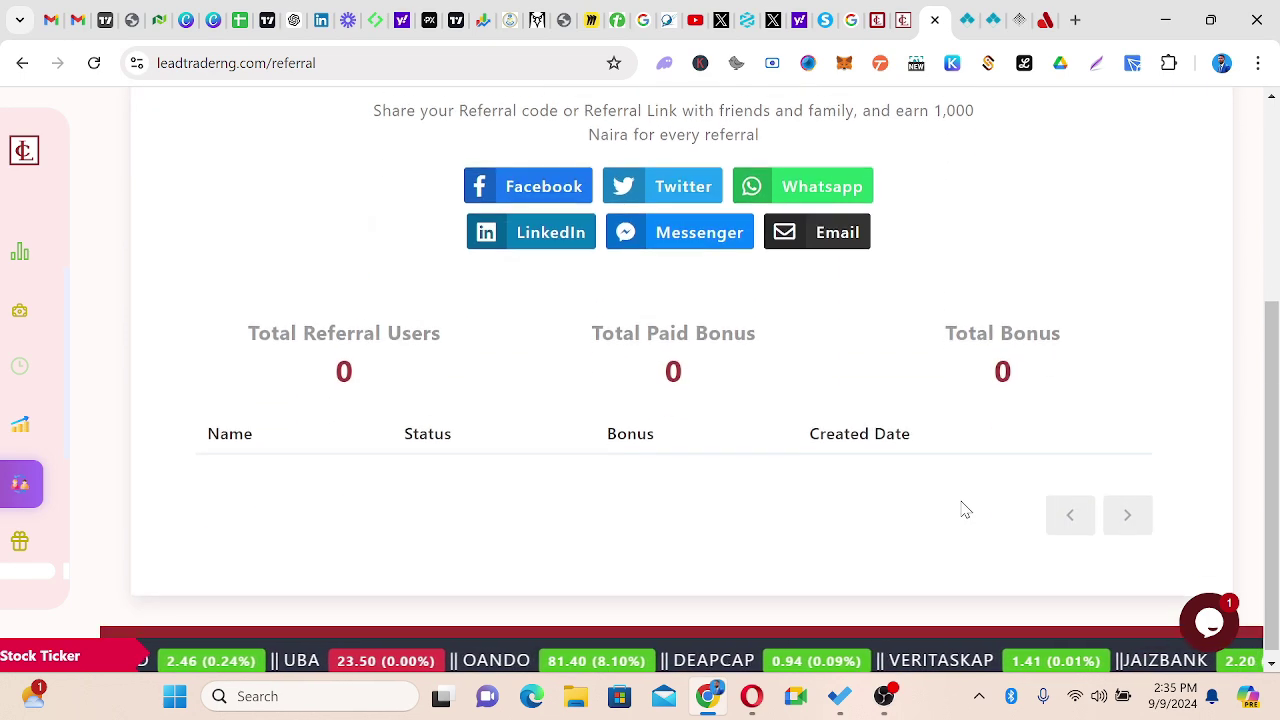
scroll(963, 510, up, 4)
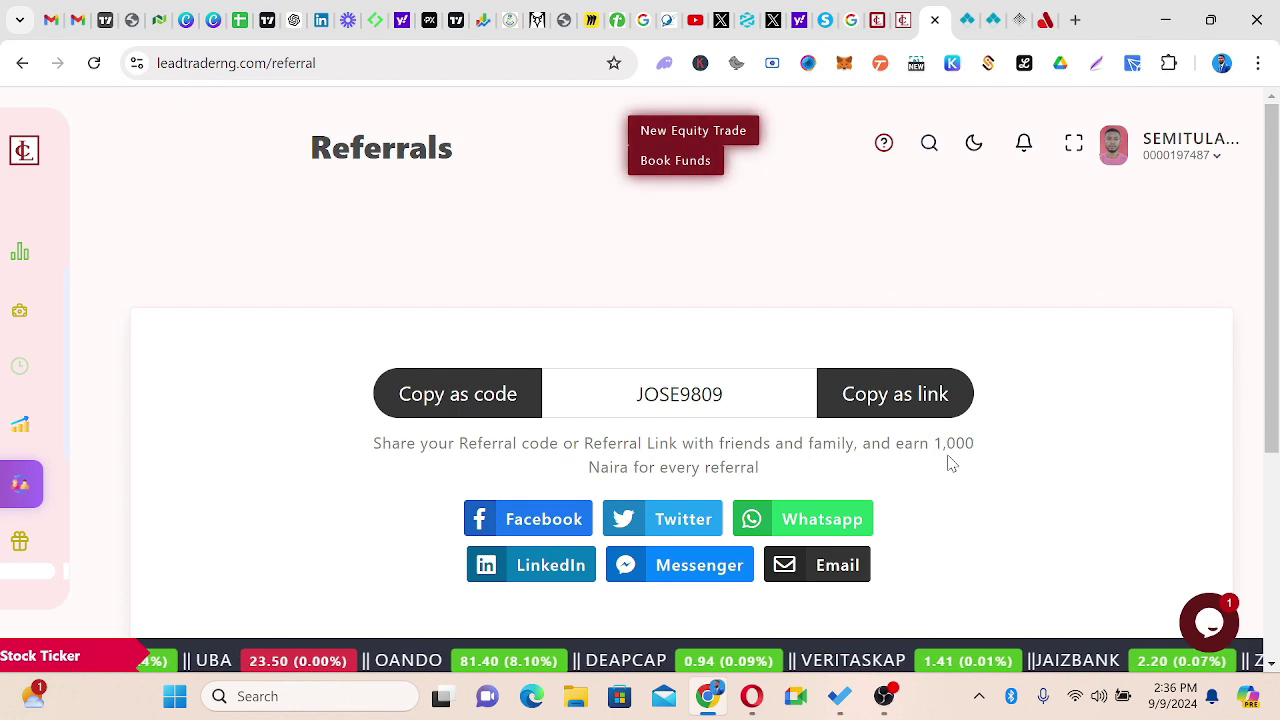
scroll(108, 400, down, 2)
mouse_move(46, 443)
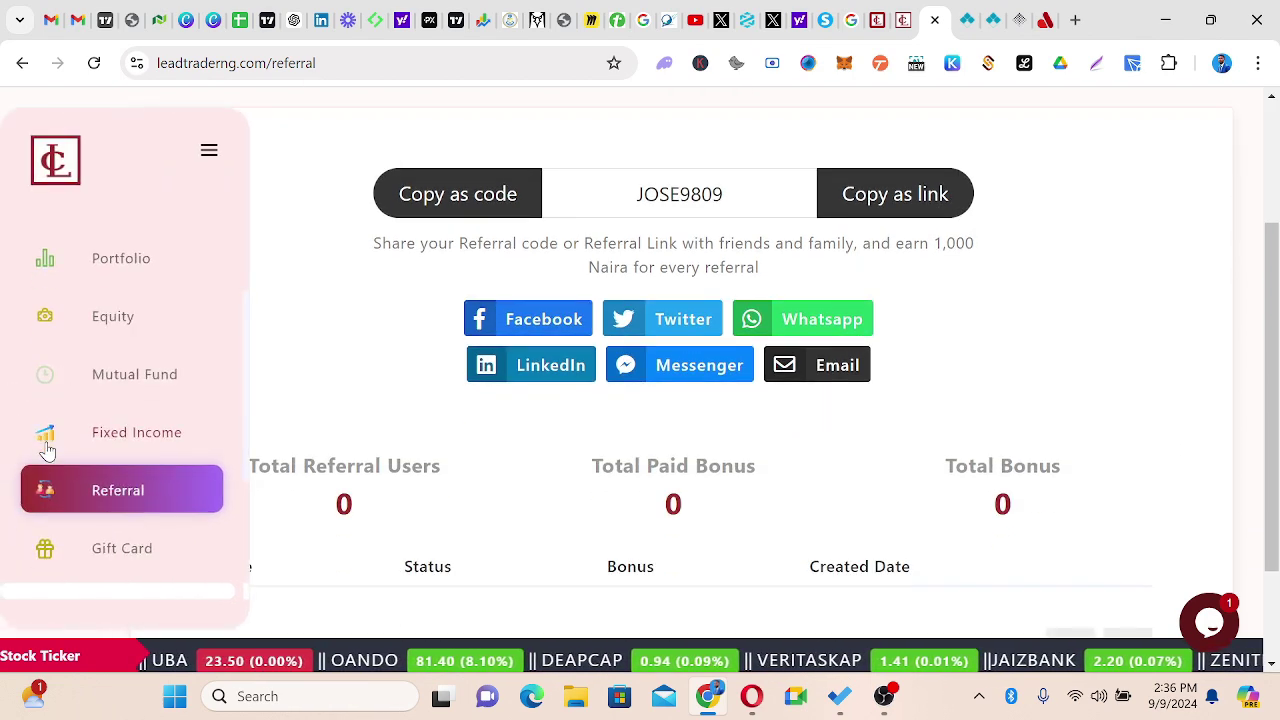
scroll(110, 420, down, 2)
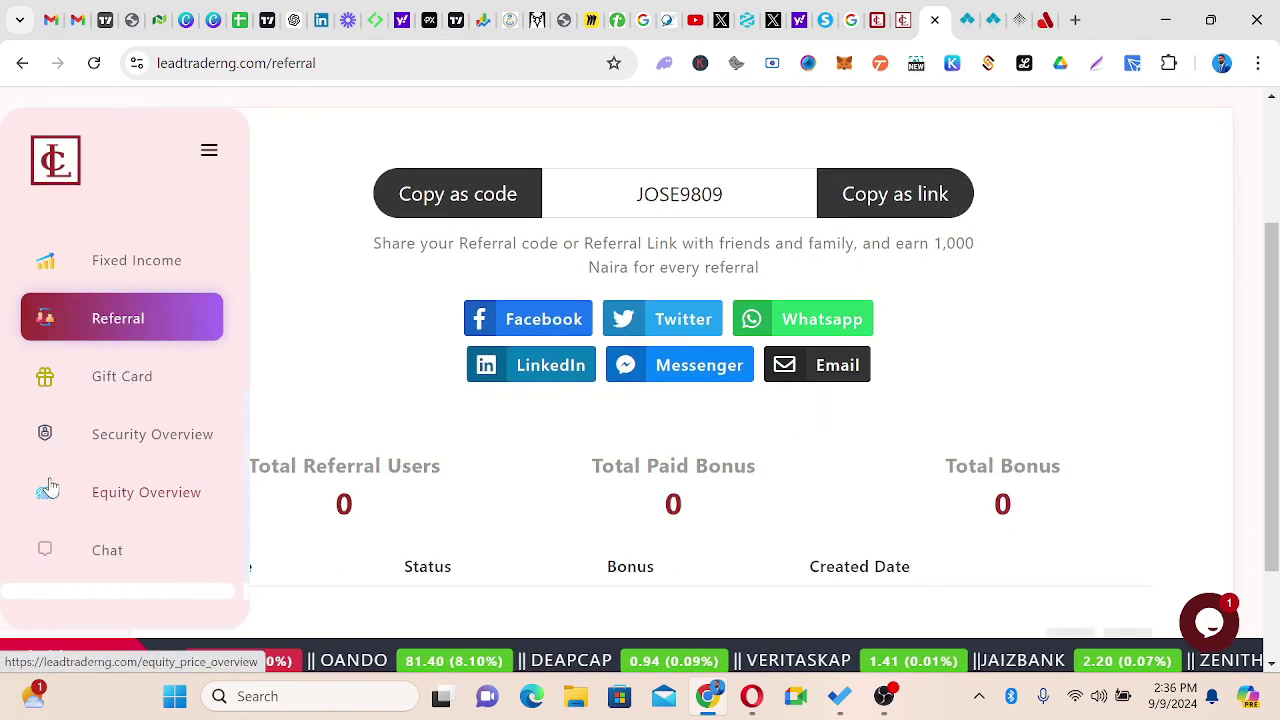
Open the Gift Card page and scroll its empty list with the New Gift Card option
click(118, 386)
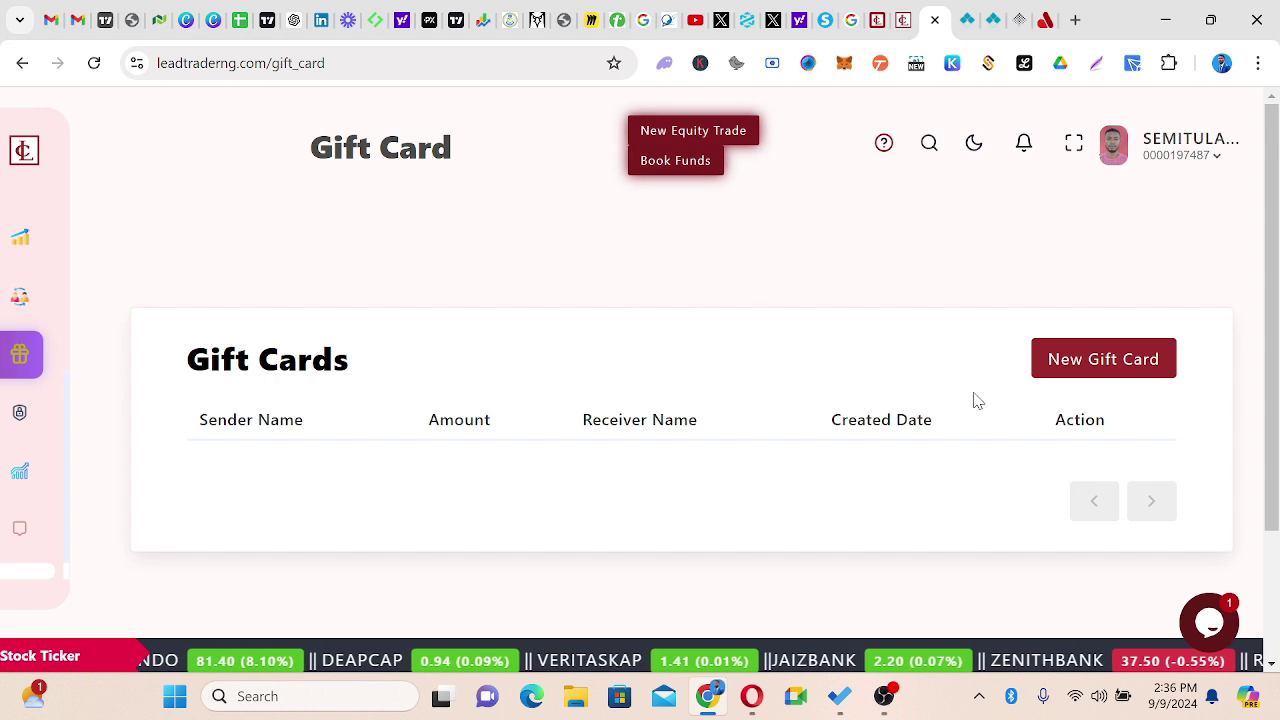
mouse_move(6, 434)
scroll(84, 530, down, 1)
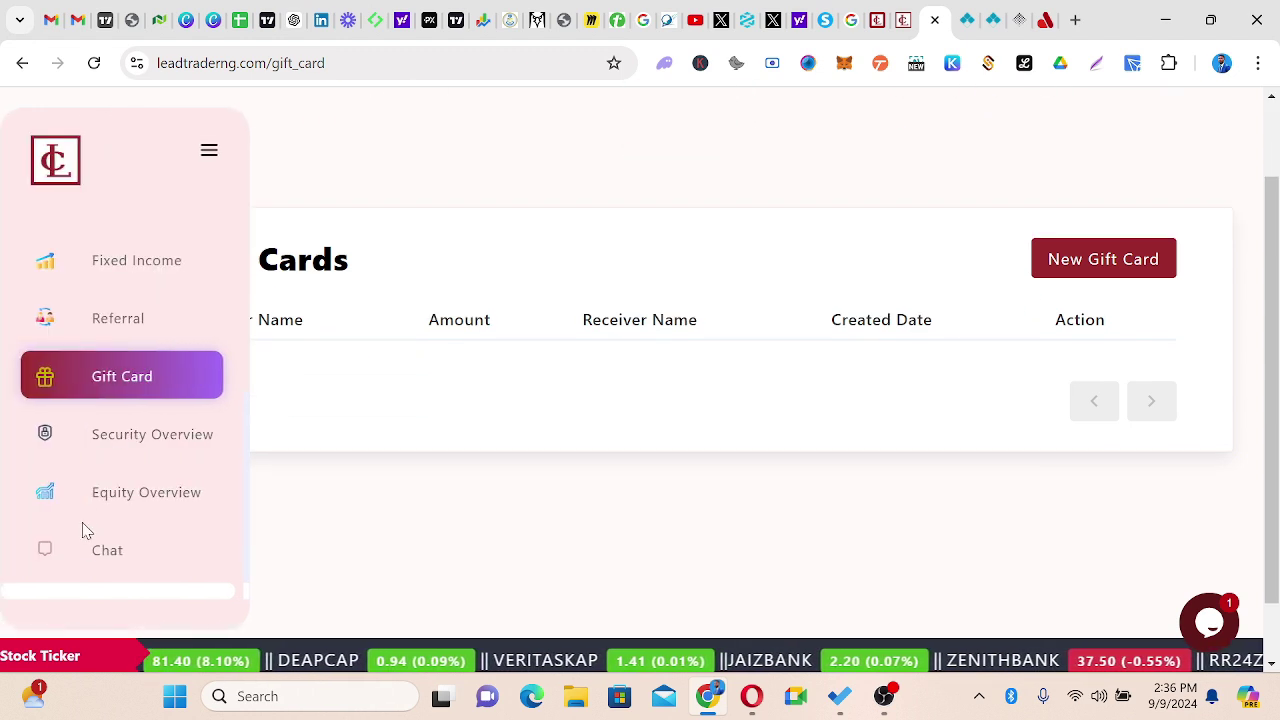